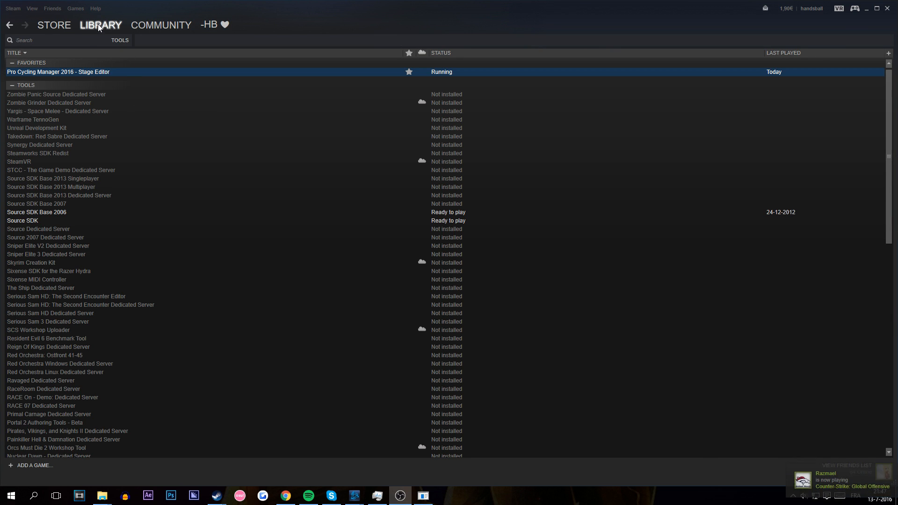
Step: Show the Pro Cycling Manager 2016 page in the games library
{"action": "mouse_move", "coordinate": [103, 29]}
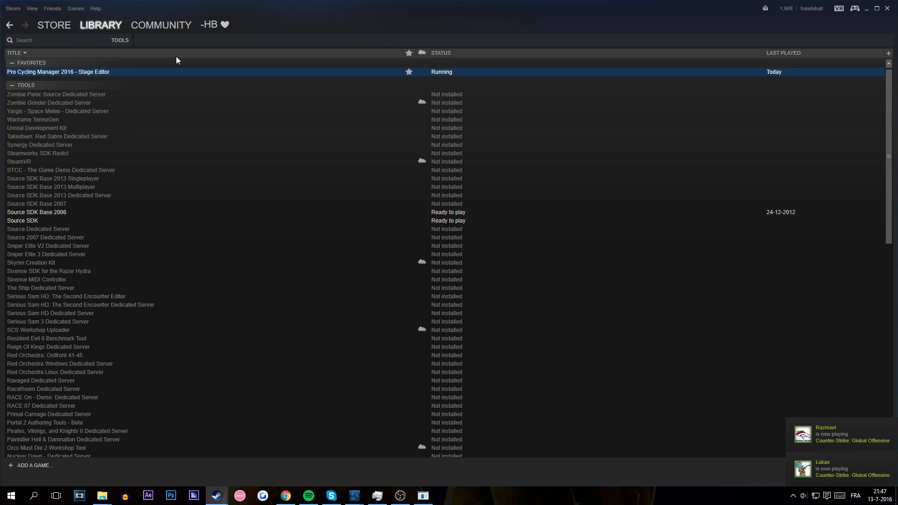
{"action": "left_click", "coordinate": [108, 27]}
{"action": "scroll", "coordinate": [53, 178], "scroll_direction": "up", "scroll_amount": 12}
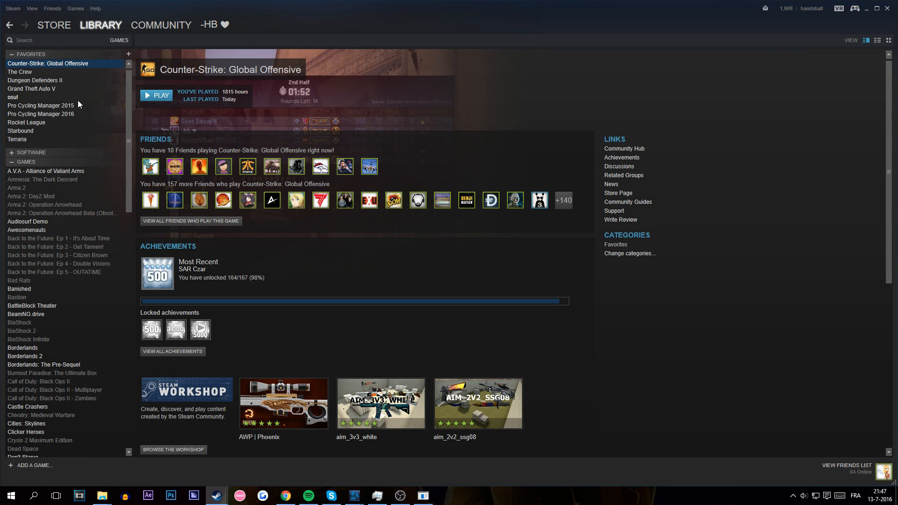
{"action": "left_click", "coordinate": [51, 114]}
Step: Show the library's tools list and remove Pro Cycling Manager 2016 - Stage Editor from the favorites
{"action": "mouse_move", "coordinate": [107, 29]}
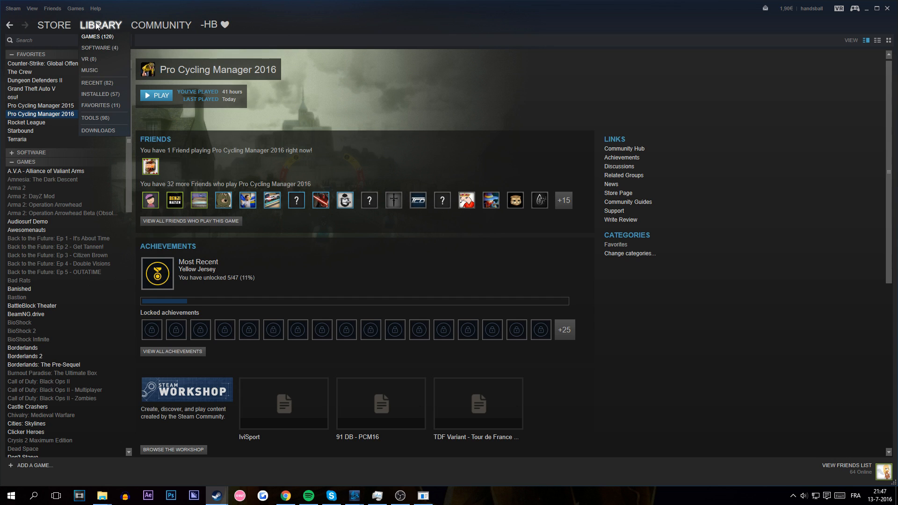
{"action": "left_click", "coordinate": [106, 119]}
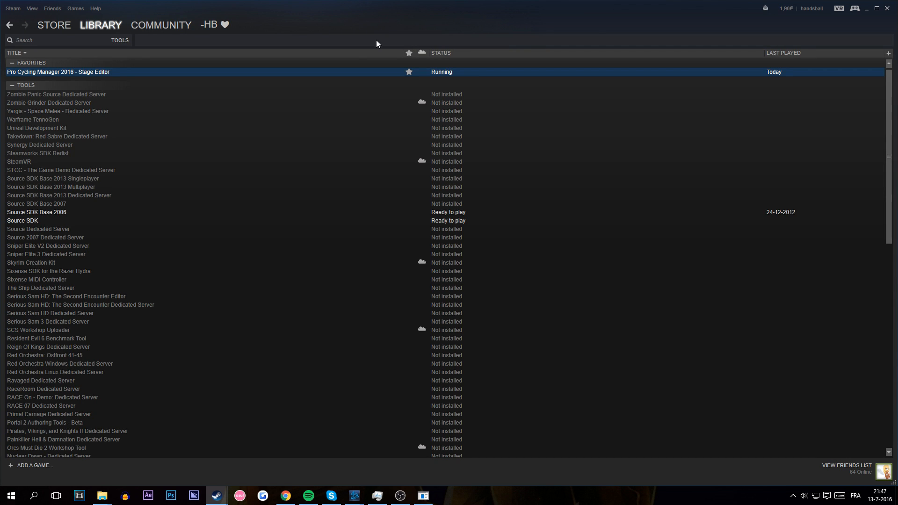
{"action": "right_click", "coordinate": [32, 73]}
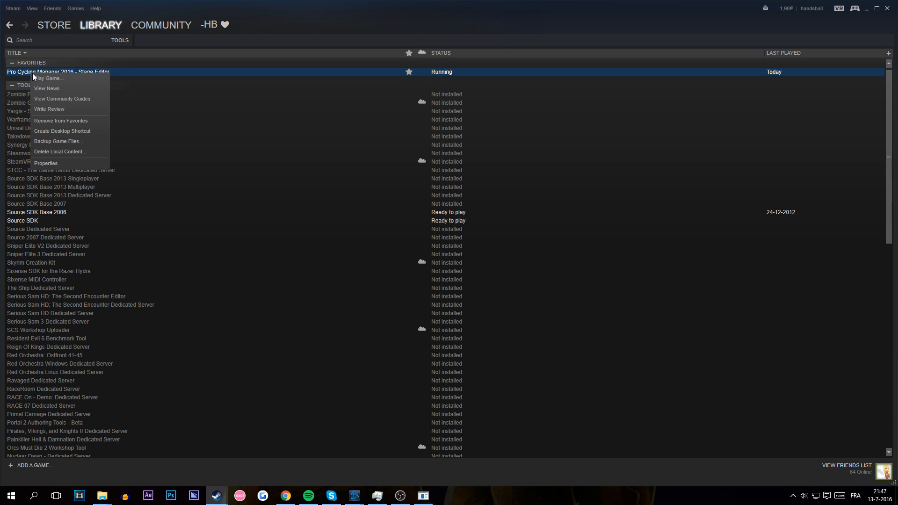
{"action": "left_click", "coordinate": [58, 122]}
Step: Find Pro Cycling Manager 2016 - Stage Editor among the tools and add it back to the favorites
{"action": "scroll", "coordinate": [150, 206], "scroll_direction": "down", "scroll_amount": 15}
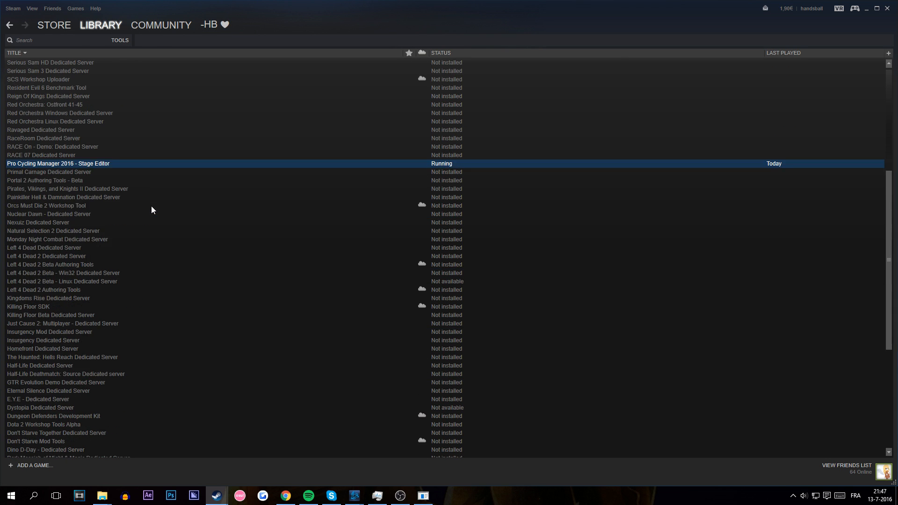
{"action": "scroll", "coordinate": [220, 257], "scroll_direction": "up", "scroll_amount": 8}
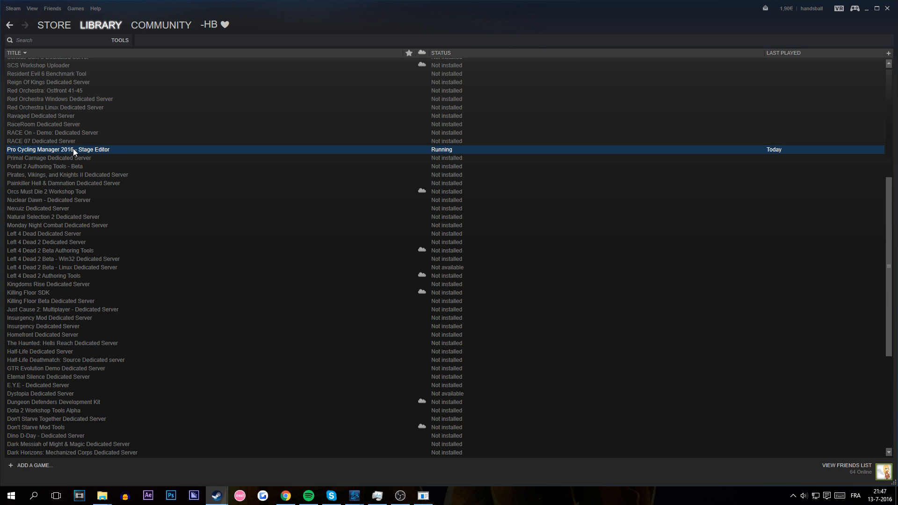
{"action": "right_click", "coordinate": [73, 148]}
{"action": "left_click", "coordinate": [177, 191]}
{"action": "left_click", "coordinate": [83, 151]}
{"action": "right_click", "coordinate": [71, 150]}
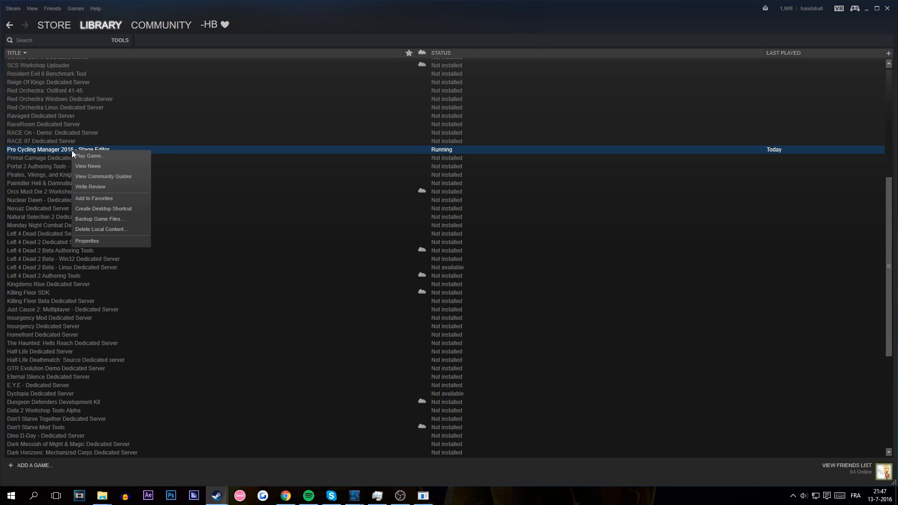
{"action": "left_click", "coordinate": [93, 198]}
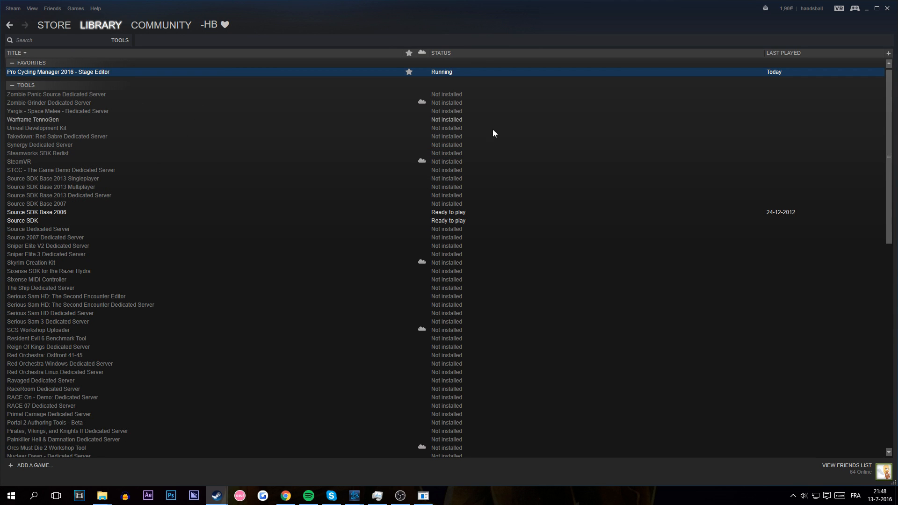
Step: Switch to the Stage Editor and start a new stage file
{"action": "left_click", "coordinate": [424, 495]}
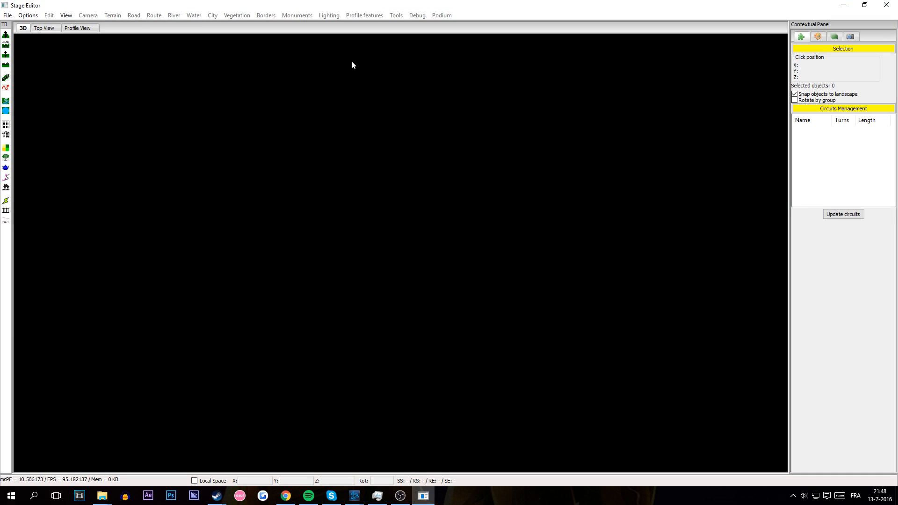
{"action": "left_click", "coordinate": [9, 17]}
{"action": "left_click", "coordinate": [9, 17]}
{"action": "left_click", "coordinate": [7, 15]}
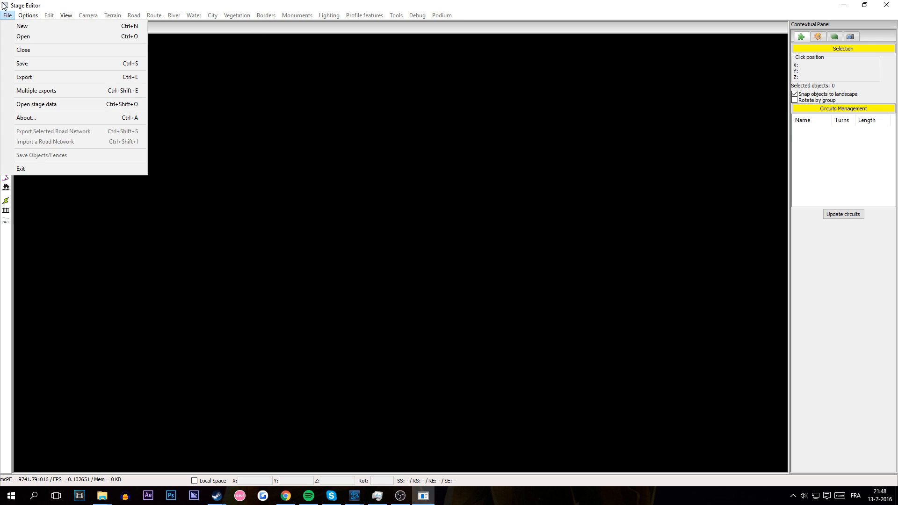
{"action": "left_click", "coordinate": [18, 25]}
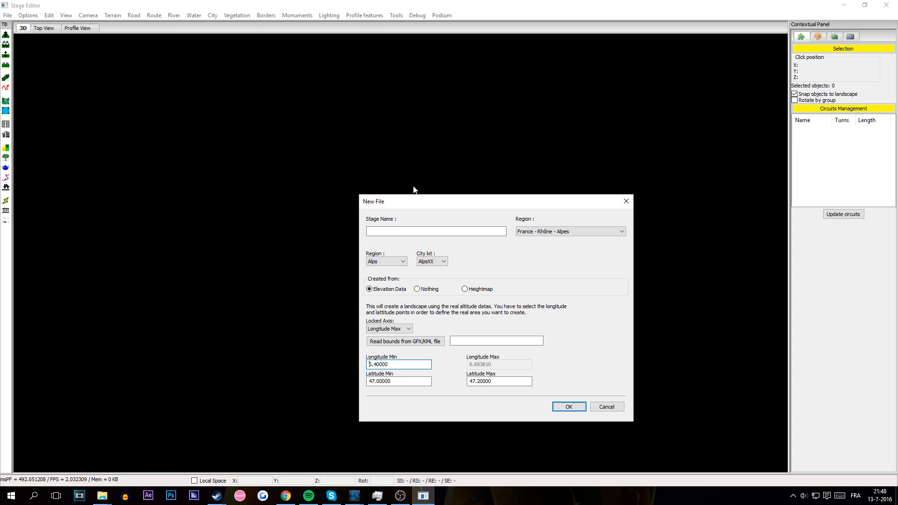
Step: Name the new stage "bfgyudxsbyigudsbifog - nbguiosbdsbui"
{"action": "left_click", "coordinate": [404, 231]}
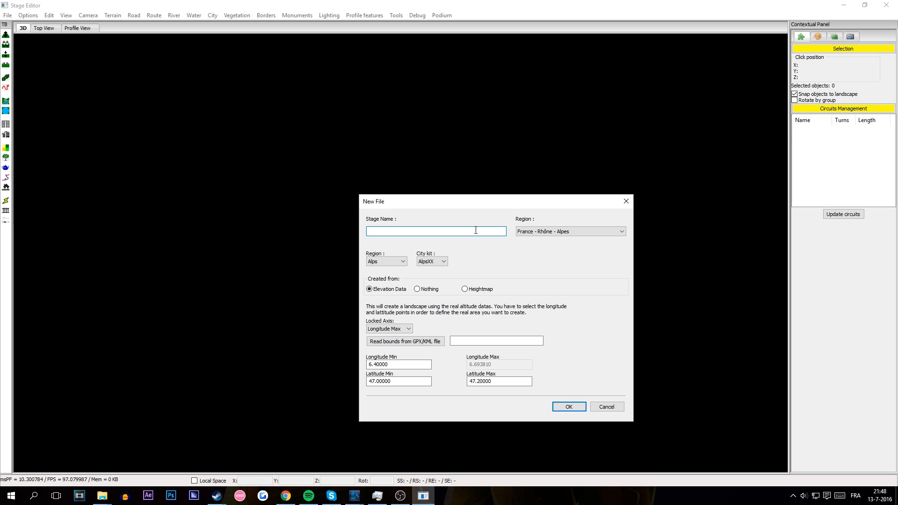
{"action": "type", "text": "Retard"}
{"action": "left_click_drag", "start_coordinate": [442, 230], "coordinate": [267, 235]}
{"action": "key", "text": "BackSpace"}
{"action": "type", "text": "bfgyudxsbyigudsbifog - nbguiosbdsbui"}
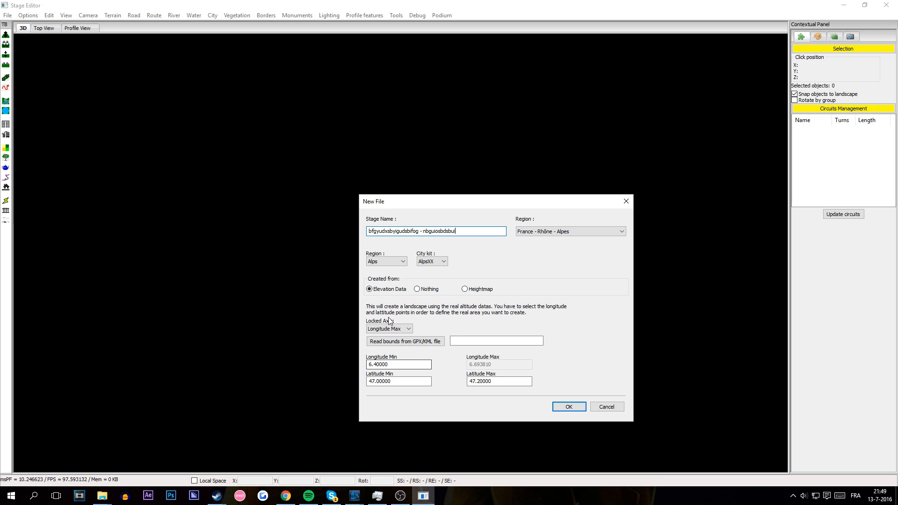
Step: Set the new stage's minimum longitude to 10
{"action": "double_click", "coordinate": [384, 364]}
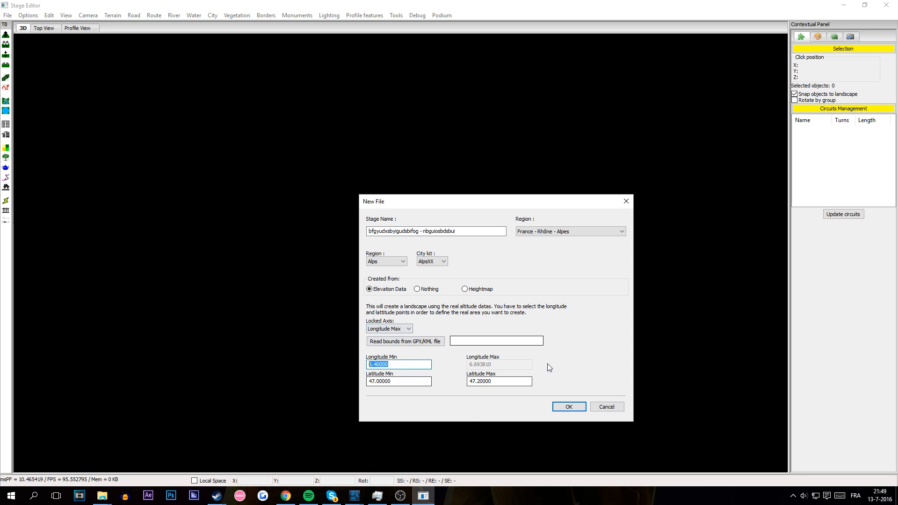
{"action": "left_click", "coordinate": [411, 365]}
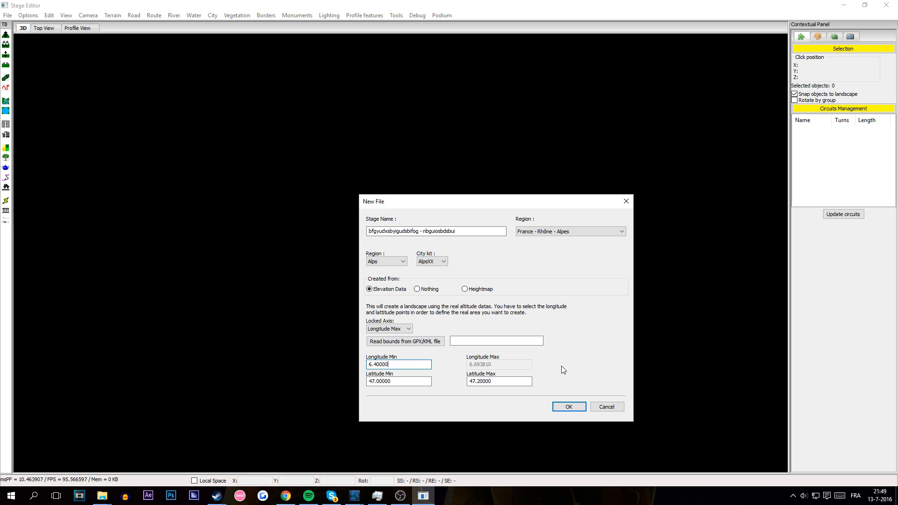
{"action": "left_click_drag", "start_coordinate": [392, 364], "coordinate": [340, 364]}
{"action": "type", "text": "10"}
Step: Set the new stage's minimum latitude to 46.5
{"action": "left_click", "coordinate": [412, 381]}
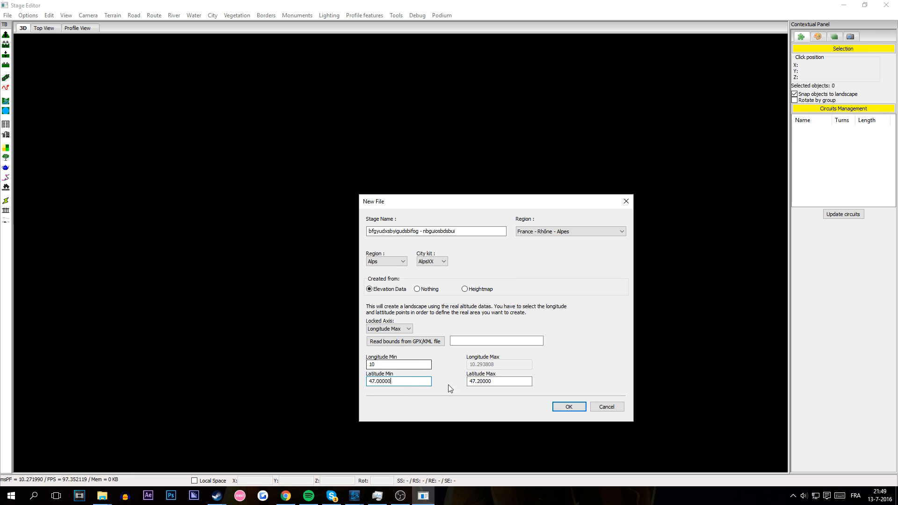
{"action": "double_click", "coordinate": [402, 381]}
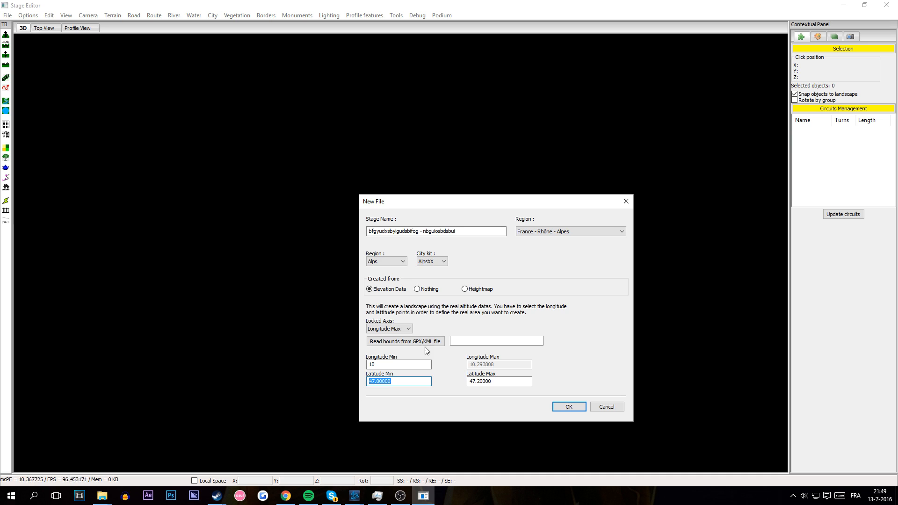
{"action": "left_click_drag", "start_coordinate": [493, 381], "coordinate": [457, 381]}
{"action": "left_click_drag", "start_coordinate": [396, 381], "coordinate": [360, 379]}
{"action": "type", "text": "46.5"}
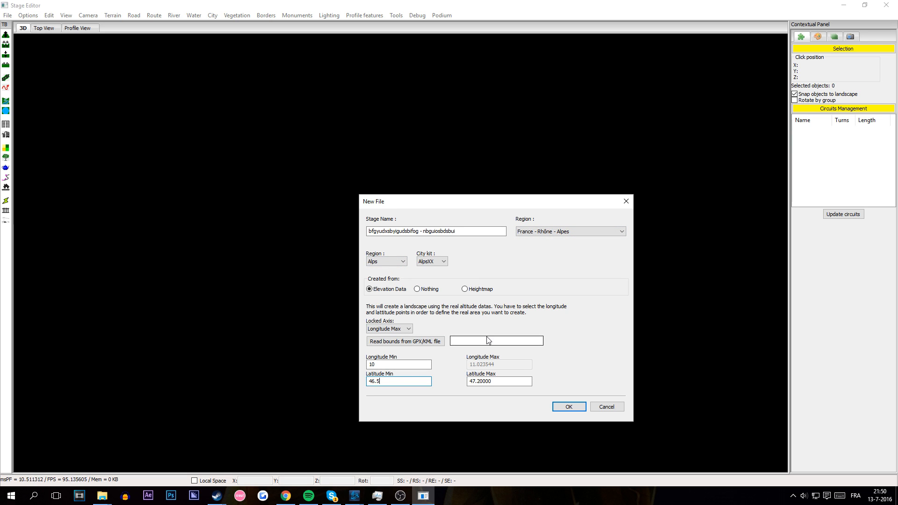
Step: Look through the available landscape regions, city kits and country regions for the new stage
{"action": "left_click", "coordinate": [394, 263]}
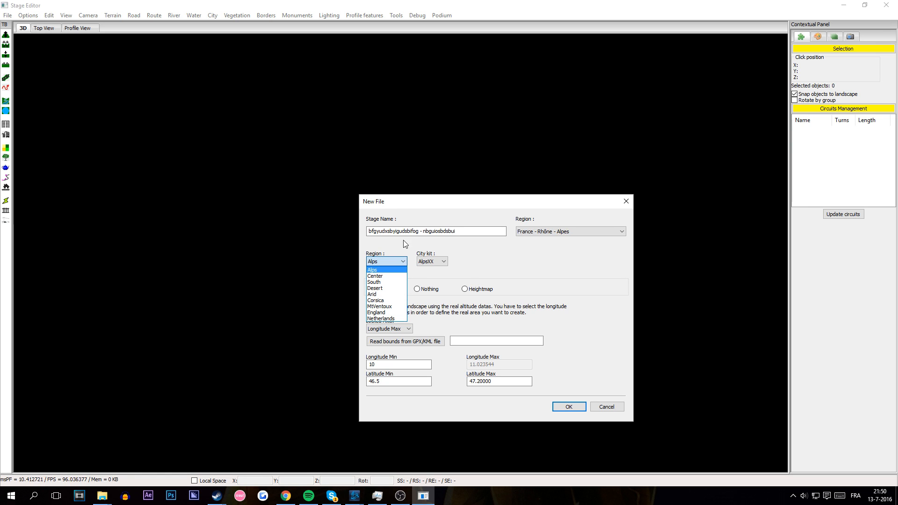
{"action": "left_click", "coordinate": [432, 257]}
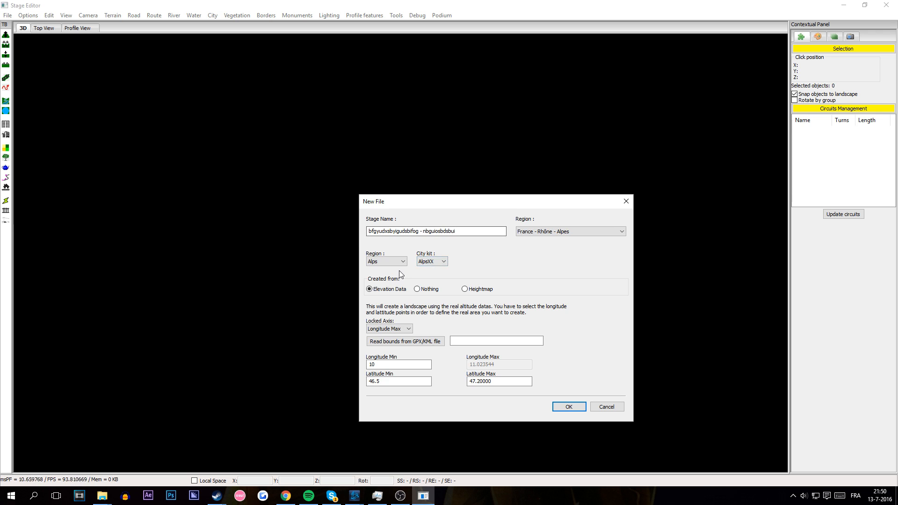
{"action": "left_click", "coordinate": [388, 261]}
{"action": "left_click", "coordinate": [450, 262]}
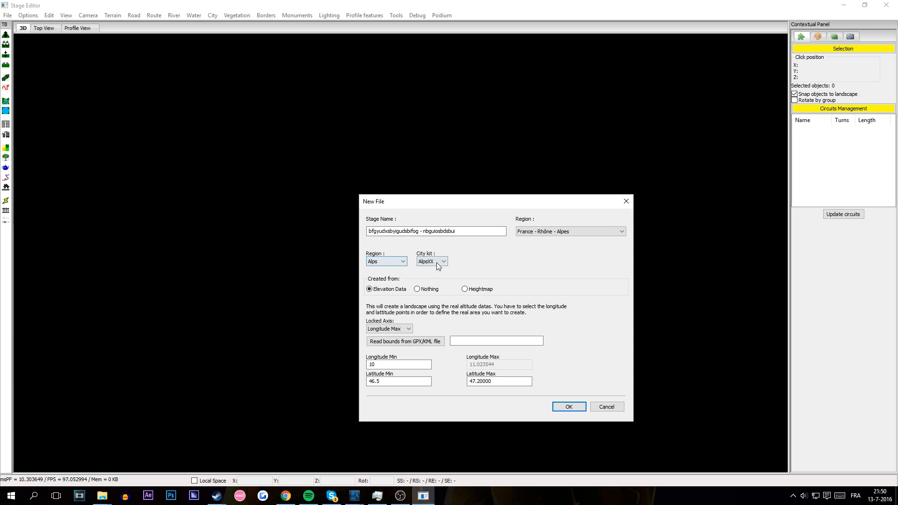
{"action": "left_click", "coordinate": [427, 262]}
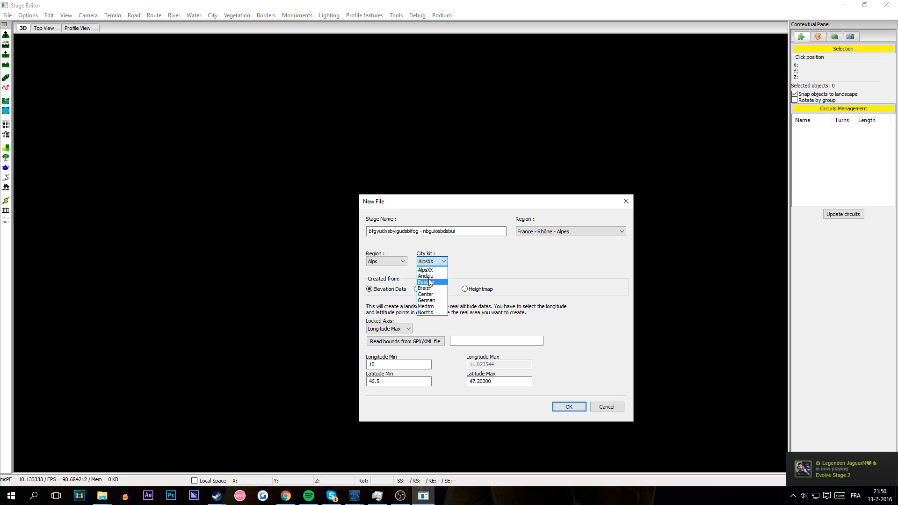
{"action": "left_click", "coordinate": [542, 259]}
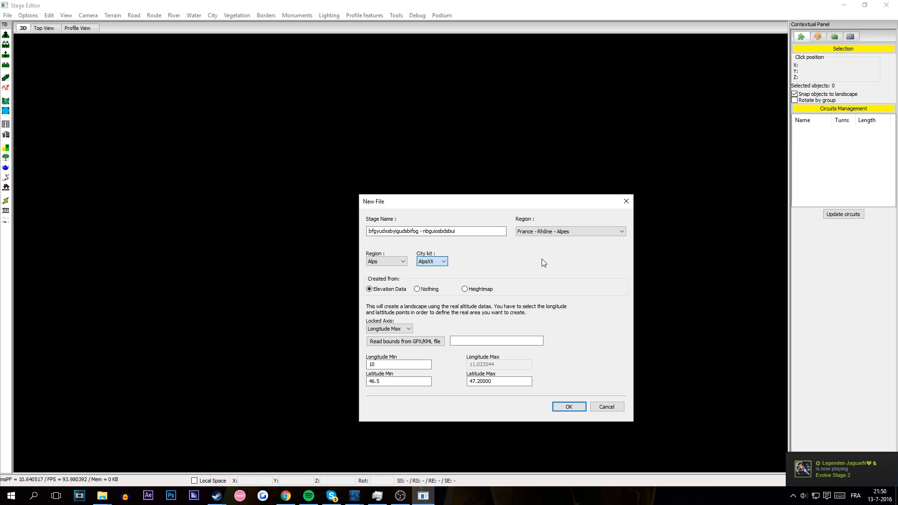
{"action": "left_click", "coordinate": [565, 233]}
{"action": "left_click_drag", "start_coordinate": [623, 314], "coordinate": [626, 292]}
{"action": "left_click", "coordinate": [598, 232]}
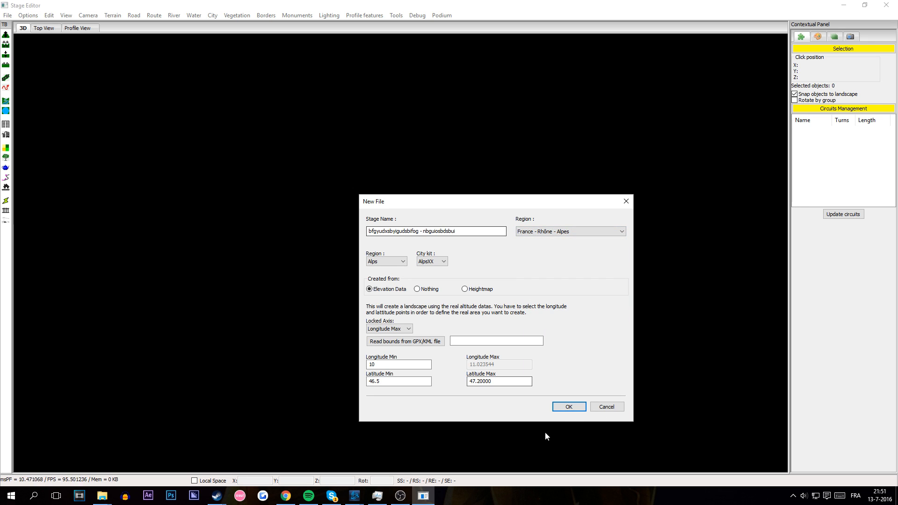
Step: Create the stage landscape from the elevation data with the entered name and bounds
{"action": "left_click", "coordinate": [565, 406]}
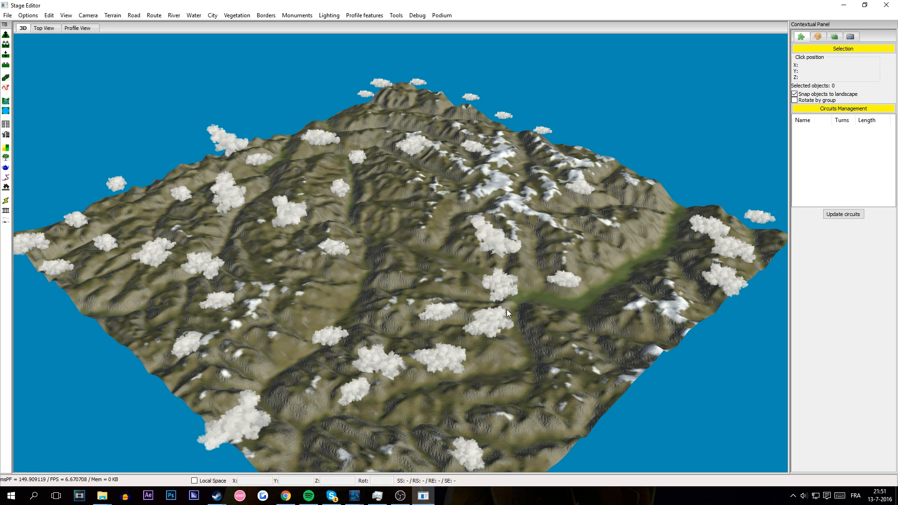
{"action": "left_click", "coordinate": [417, 349]}
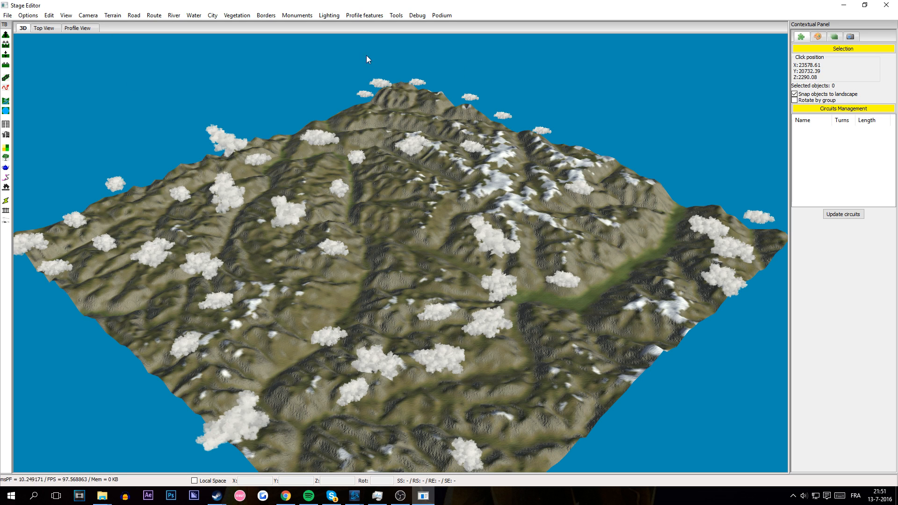
Step: Save the stage as "Tutorial" in the Saves folder inside PCM16Stages
{"action": "left_click", "coordinate": [7, 15]}
{"action": "left_click", "coordinate": [70, 80]}
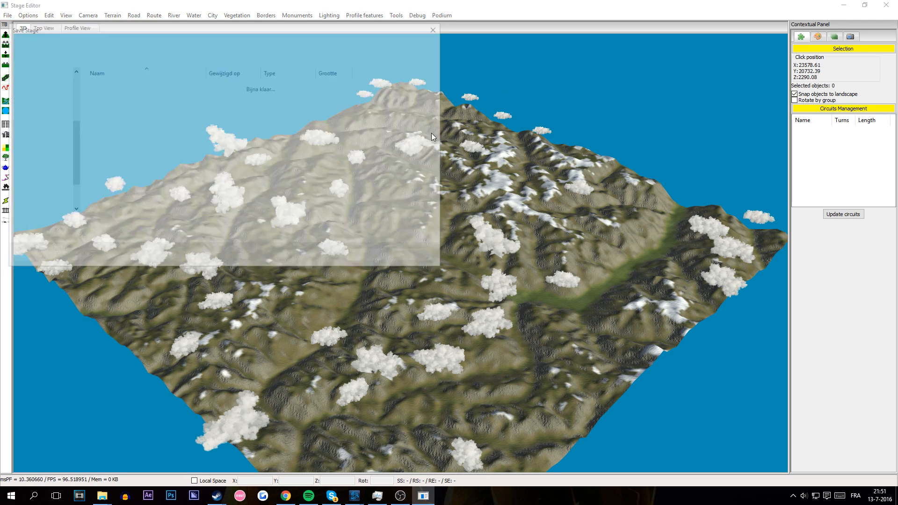
{"action": "left_click", "coordinate": [196, 42]}
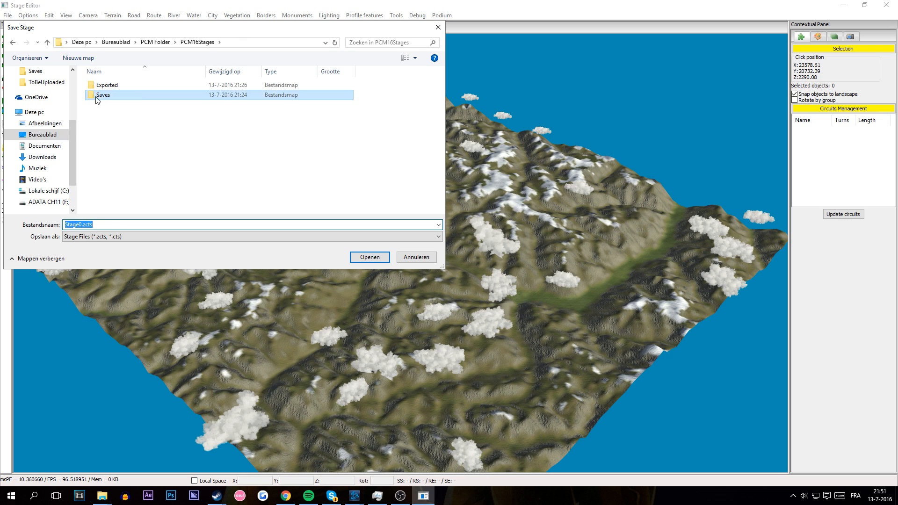
{"action": "double_click", "coordinate": [136, 95]}
{"action": "double_click", "coordinate": [110, 223]}
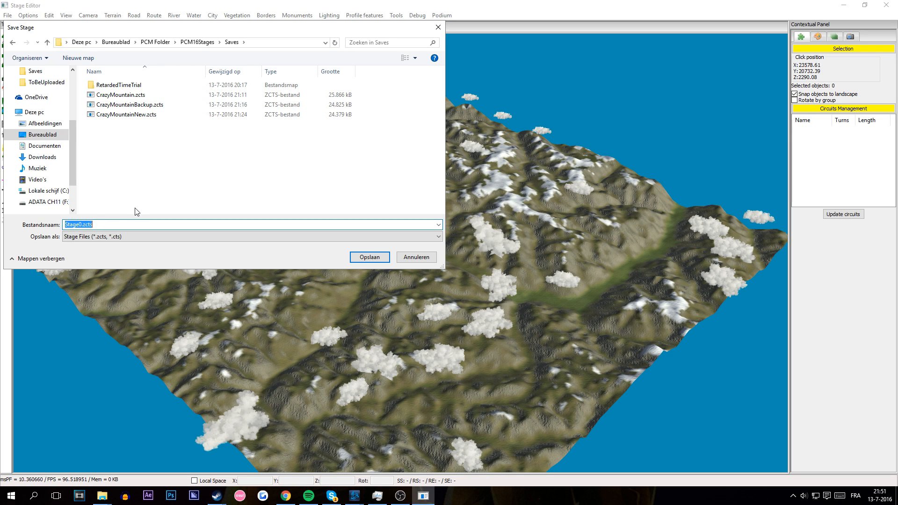
{"action": "type", "text": "Tutorial"}
{"action": "left_click", "coordinate": [368, 256]}
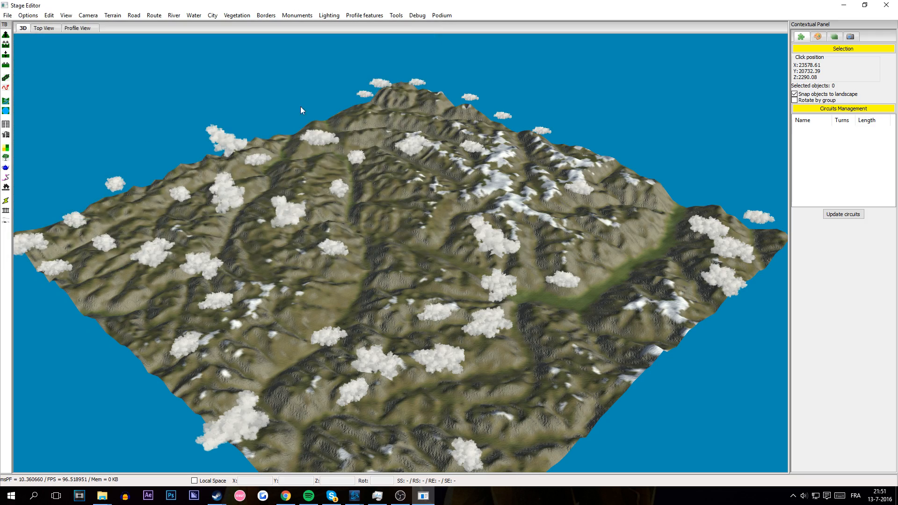
Step: Examine the generated mountain landscape in 3D from different distances, angles and camera positions
{"action": "left_click", "coordinate": [495, 368]}
{"action": "middle_click_drag", "start_coordinate": [470, 388], "coordinate": [461, 338]}
{"action": "scroll", "coordinate": [426, 387], "scroll_direction": "up", "scroll_amount": 5}
{"action": "scroll", "coordinate": [405, 378], "scroll_direction": "up", "scroll_amount": 3}
{"action": "scroll", "coordinate": [410, 351], "scroll_direction": "up", "scroll_amount": 4}
{"action": "scroll", "coordinate": [305, 346], "scroll_direction": "down", "scroll_amount": 4}
{"action": "key", "text": "Right"}
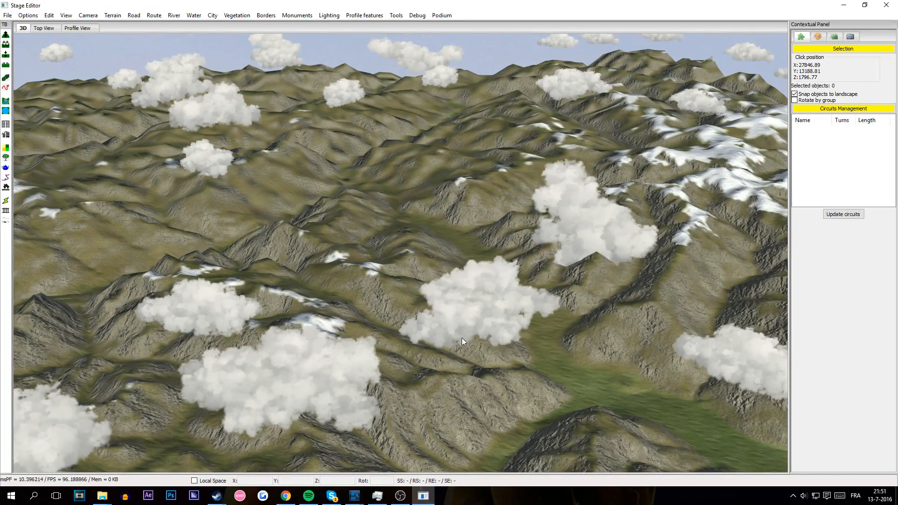
{"action": "key", "text": "Left"}
{"action": "middle_click_drag", "start_coordinate": [457, 337], "coordinate": [224, 296]}
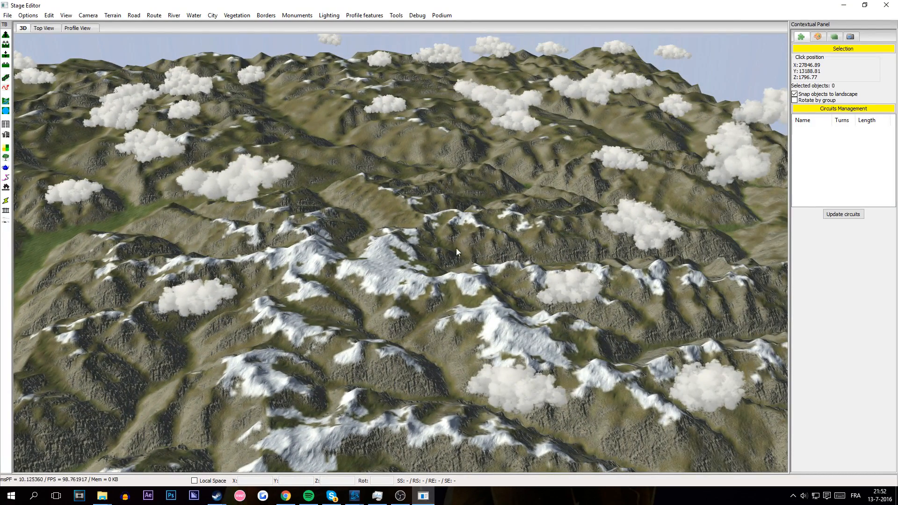
{"action": "key", "text": "Left"}
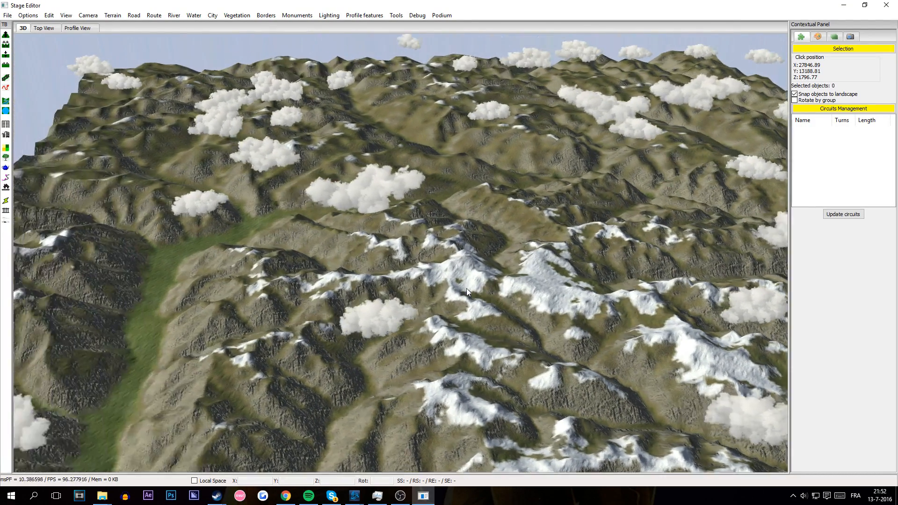
{"action": "key", "text": "Up"}
{"action": "key", "text": "Right"}
{"action": "key", "text": "Down"}
{"action": "key", "text": "Left"}
{"action": "key", "text": "Up"}
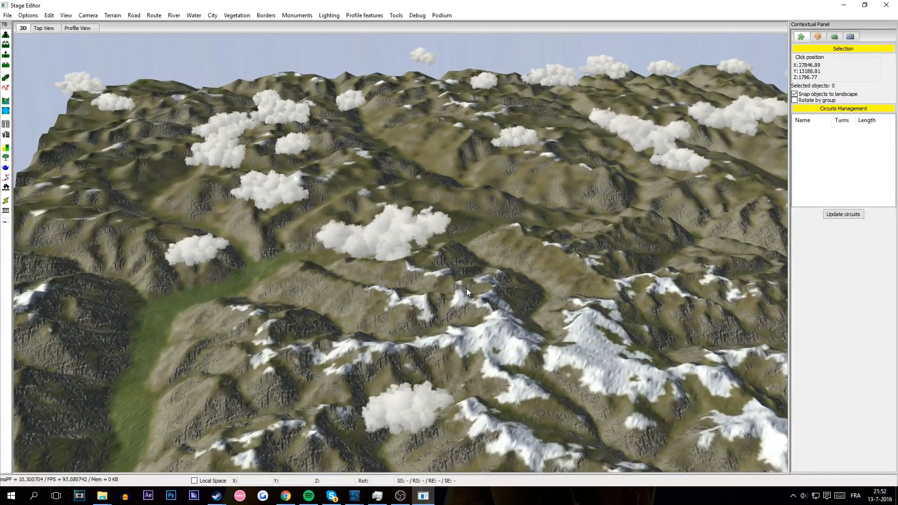
Step: Examine more of the landscape's valleys, snowy ridges and far edges by moving the 3D camera around
{"action": "key", "text": "Right"}
{"action": "key", "text": "Up"}
{"action": "key", "text": "Down"}
{"action": "key", "text": "Left"}
{"action": "key", "text": "Up"}
{"action": "key", "text": "Right"}
{"action": "key", "text": "Down"}
{"action": "key", "text": "Left"}
{"action": "key", "text": "Up"}
{"action": "middle_click_drag", "start_coordinate": [465, 288], "coordinate": [337, 254]}
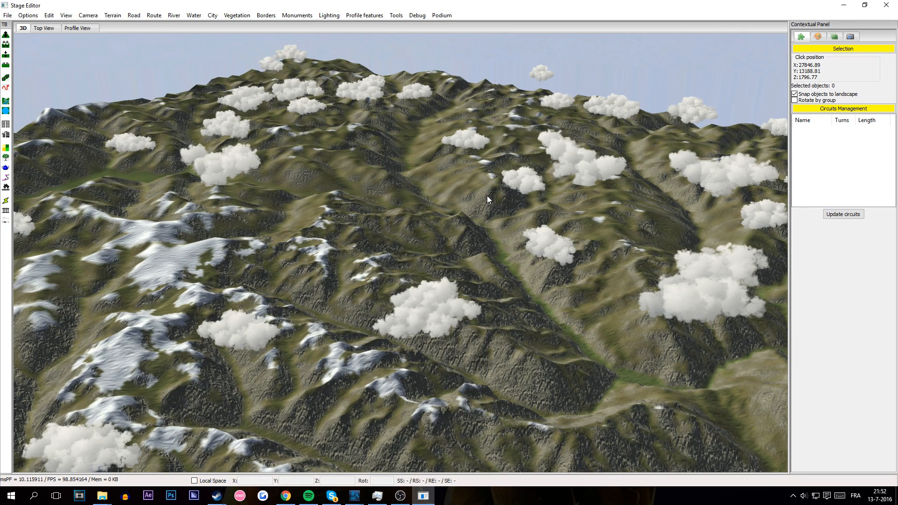
{"action": "scroll", "coordinate": [486, 195], "scroll_direction": "up", "scroll_amount": 2}
{"action": "middle_click_drag", "start_coordinate": [353, 344], "coordinate": [566, 290]}
{"action": "middle_click_drag", "start_coordinate": [537, 240], "coordinate": [381, 297]}
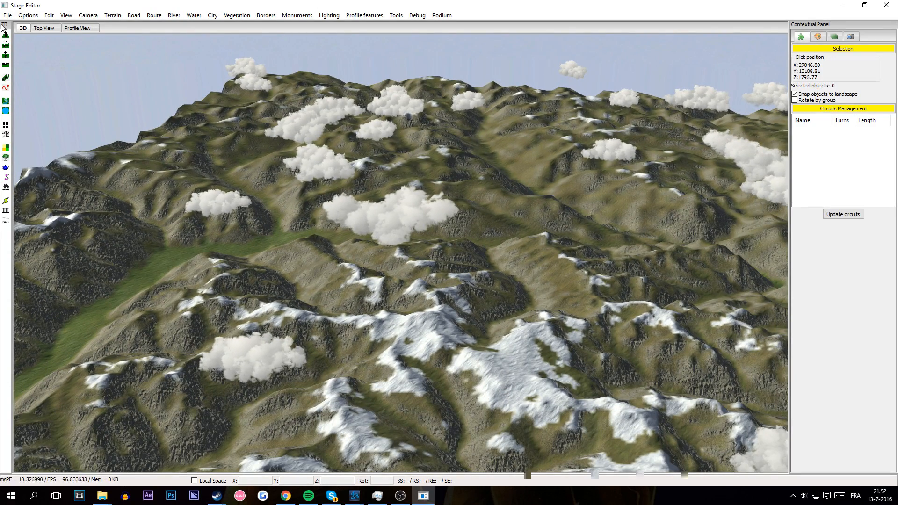
Step: Activate the Terrain Rise brush and set its height to -10 and its outside radius to 200
{"action": "left_click", "coordinate": [6, 65]}
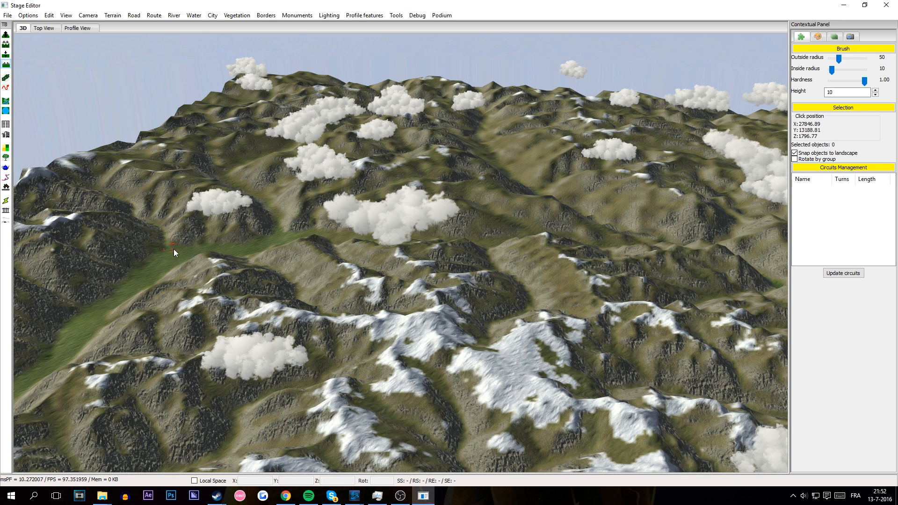
{"action": "left_click", "coordinate": [5, 35]}
{"action": "key", "text": "Left"}
{"action": "key", "text": "Up"}
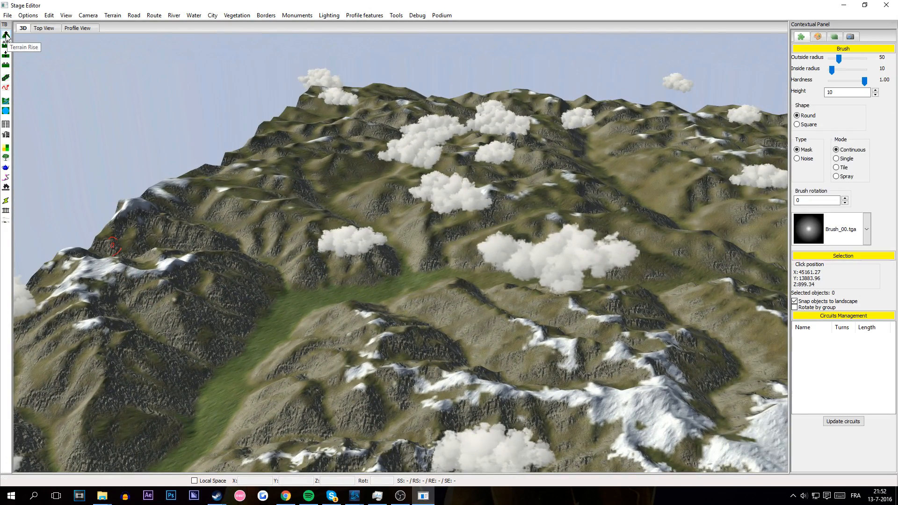
{"action": "middle_click_drag", "start_coordinate": [262, 270], "coordinate": [330, 298]}
{"action": "scroll", "coordinate": [323, 290], "scroll_direction": "up", "scroll_amount": 5}
{"action": "scroll", "coordinate": [315, 286], "scroll_direction": "up", "scroll_amount": 3}
{"action": "key", "text": "Left"}
{"action": "key", "text": "Up"}
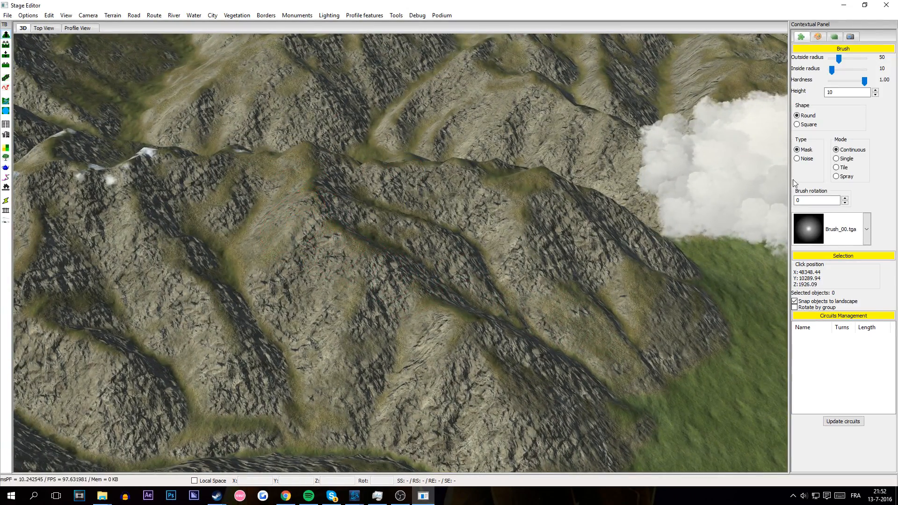
{"action": "left_click_drag", "start_coordinate": [838, 91], "coordinate": [742, 92]}
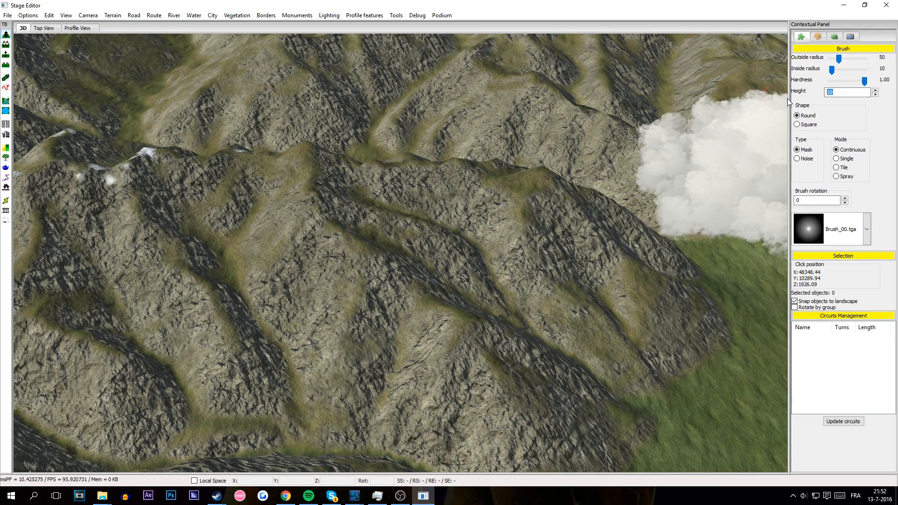
{"action": "type", "text": "-"}
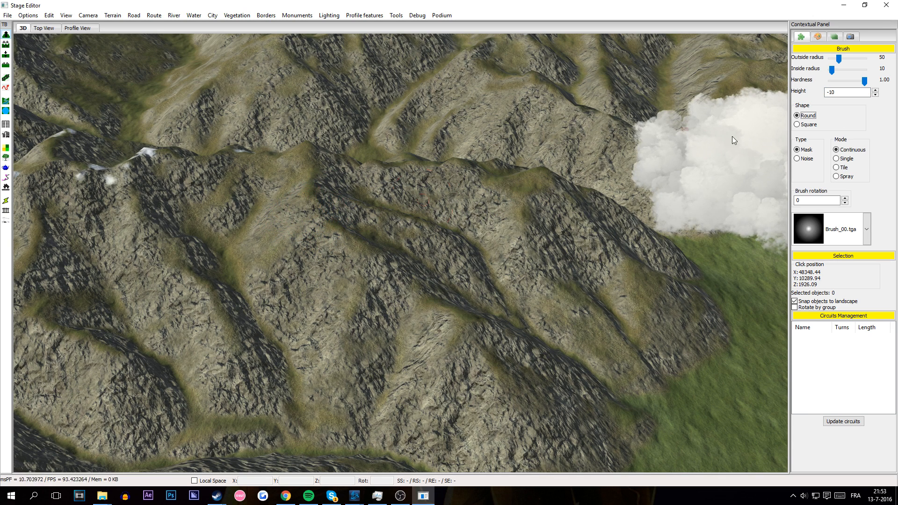
{"action": "left_click_drag", "start_coordinate": [839, 60], "coordinate": [850, 64]}
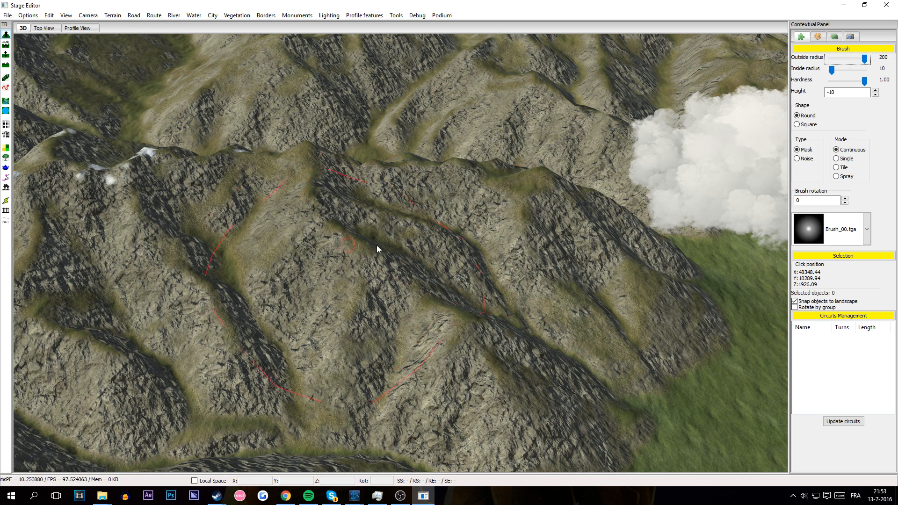
Step: Set the Terrain Rise brush to a height of 30 and an inside radius of 200, trying the square shape before returning to round
{"action": "double_click", "coordinate": [840, 94]}
{"action": "type", "text": "30"}
{"action": "key", "text": "Tab"}
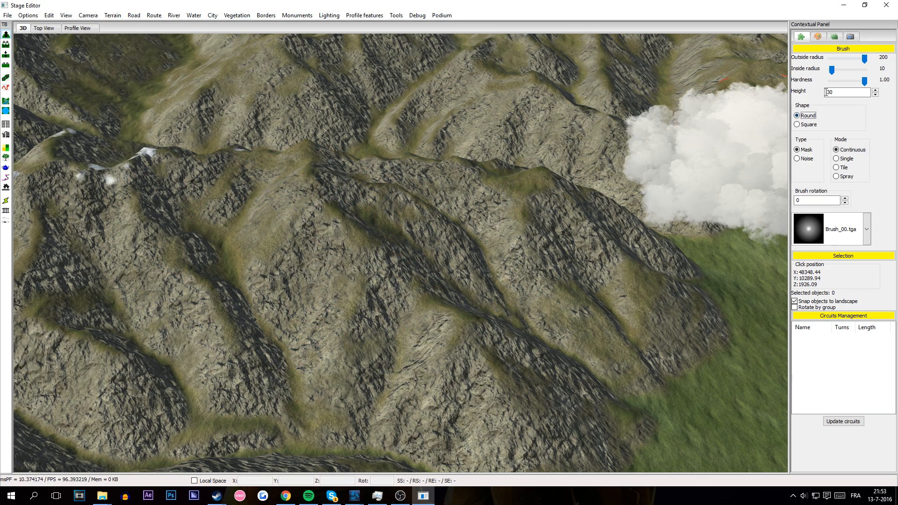
{"action": "left_click_drag", "start_coordinate": [832, 70], "coordinate": [888, 71]}
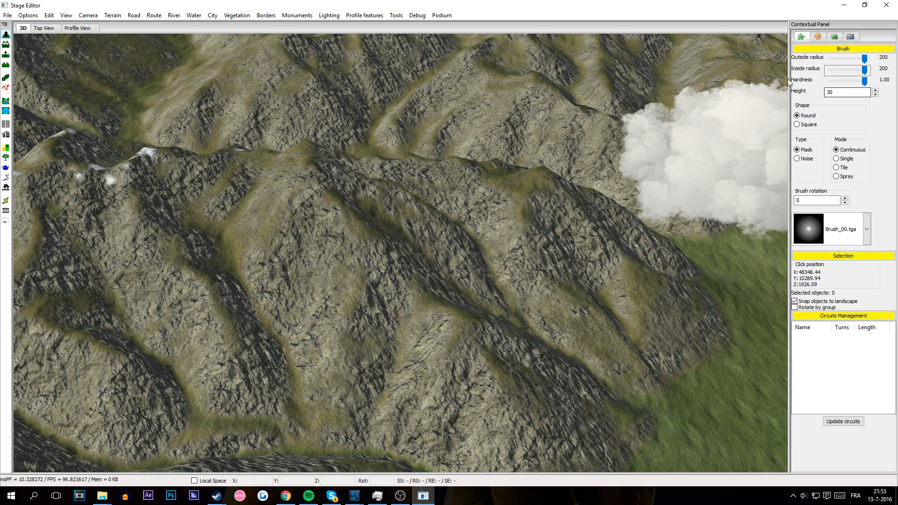
{"action": "left_click", "coordinate": [809, 123]}
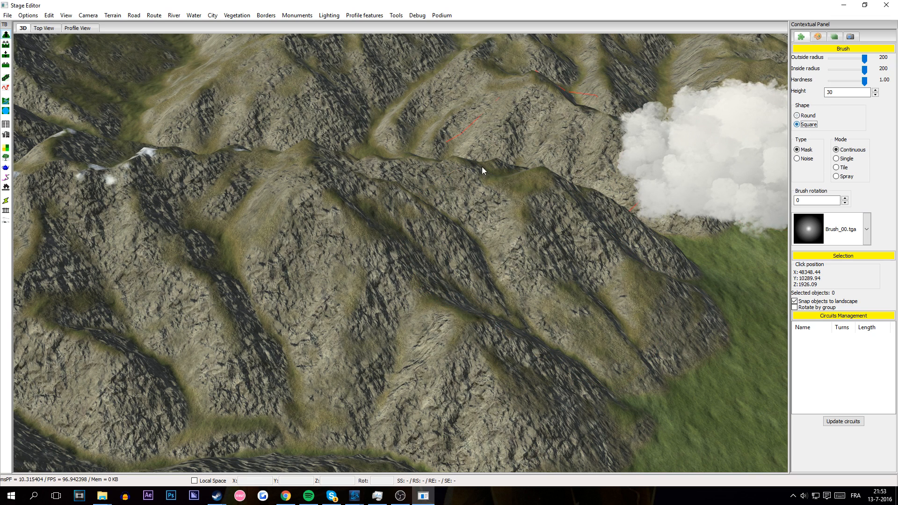
{"action": "left_click", "coordinate": [801, 117]}
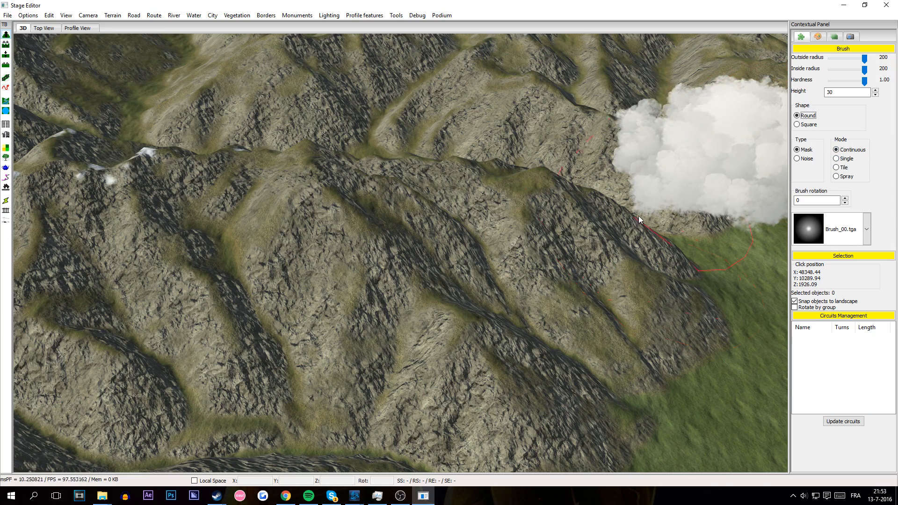
Step: Smooth the steep gully and ridge beside the green valley with the terrain smoothing brush
{"action": "middle_click_drag", "start_coordinate": [447, 269], "coordinate": [477, 199]}
{"action": "middle_click_drag", "start_coordinate": [373, 230], "coordinate": [288, 201]}
{"action": "middle_click_drag", "start_coordinate": [252, 174], "coordinate": [395, 189]}
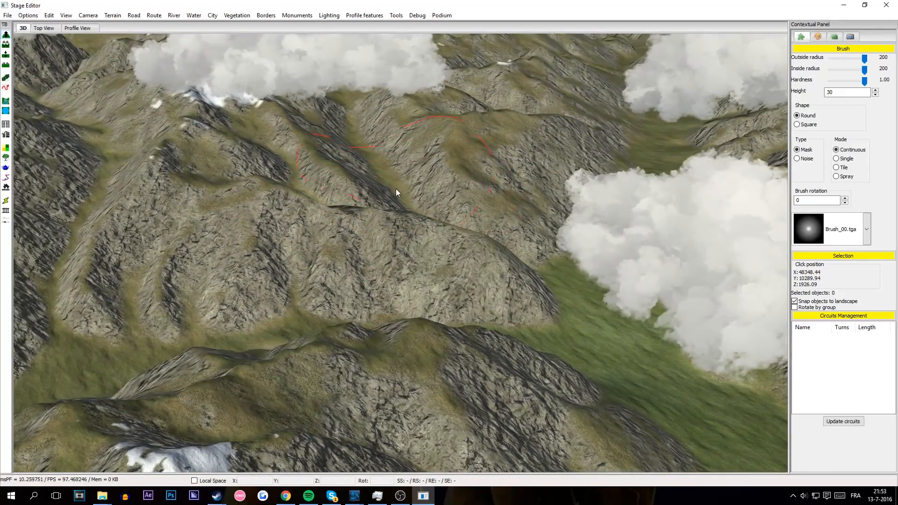
{"action": "left_click", "coordinate": [6, 44]}
{"action": "mouse_move", "coordinate": [439, 302]}
{"action": "middle_mouse_down"}
{"action": "mouse_move", "coordinate": [408, 279]}
{"action": "mouse_move", "coordinate": [309, 286]}
{"action": "middle_mouse_up"}
{"action": "scroll", "coordinate": [309, 286], "scroll_direction": "up", "scroll_amount": 1}
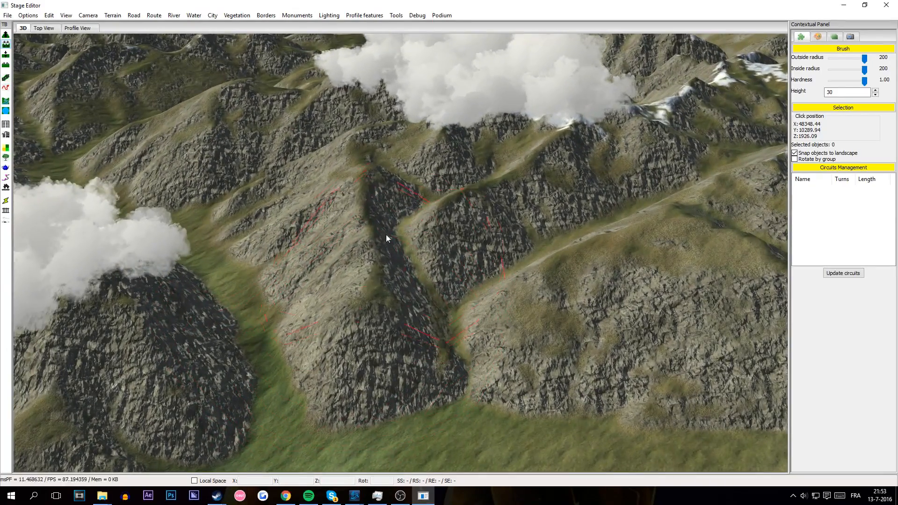
{"action": "middle_click_drag", "start_coordinate": [388, 224], "coordinate": [410, 193]}
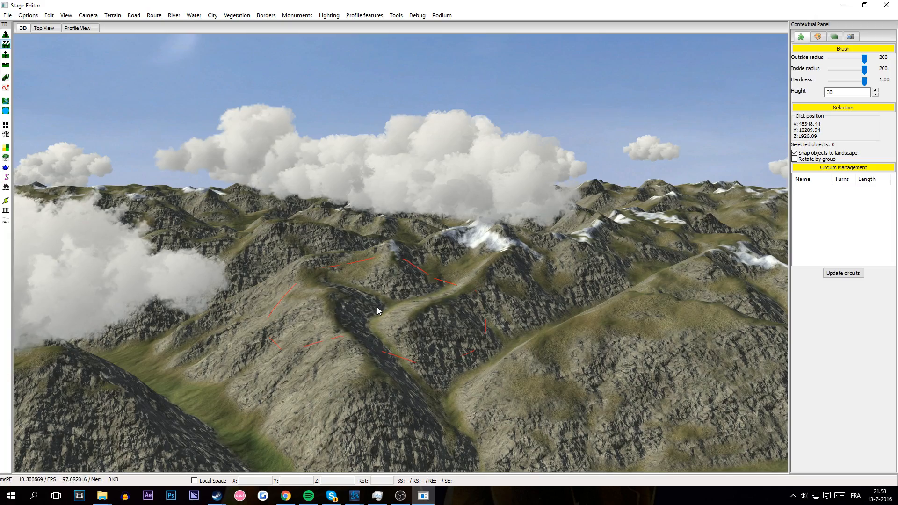
{"action": "middle_click_drag", "start_coordinate": [377, 306], "coordinate": [327, 318]}
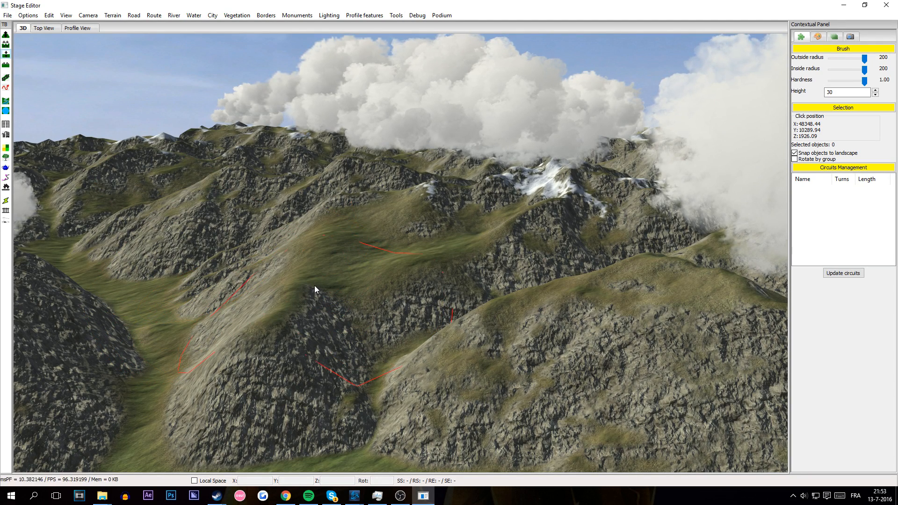
Step: Level part of the high mountain near the landscape's edge with the terrain flattening brush
{"action": "middle_click_drag", "start_coordinate": [315, 283], "coordinate": [338, 296]}
{"action": "scroll", "coordinate": [344, 308], "scroll_direction": "up", "scroll_amount": 3}
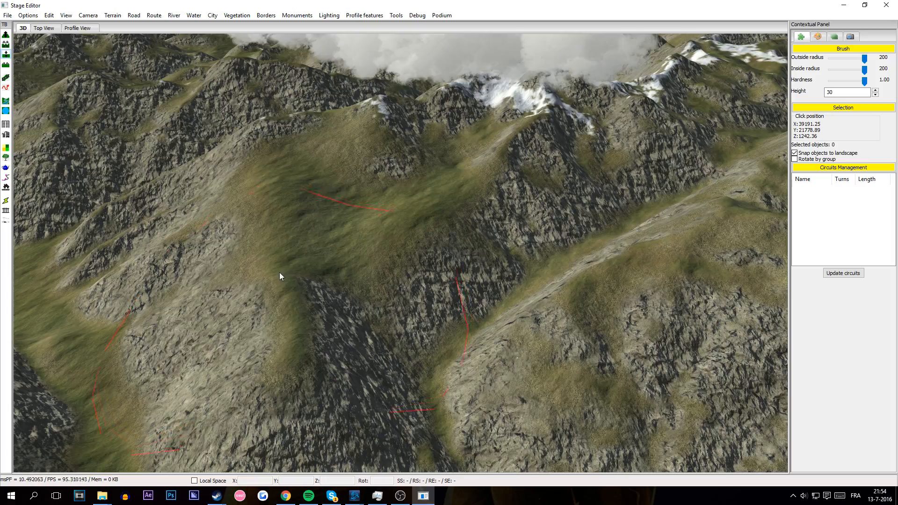
{"action": "scroll", "coordinate": [310, 254], "scroll_direction": "down", "scroll_amount": 8}
{"action": "middle_click_drag", "start_coordinate": [313, 255], "coordinate": [332, 282]}
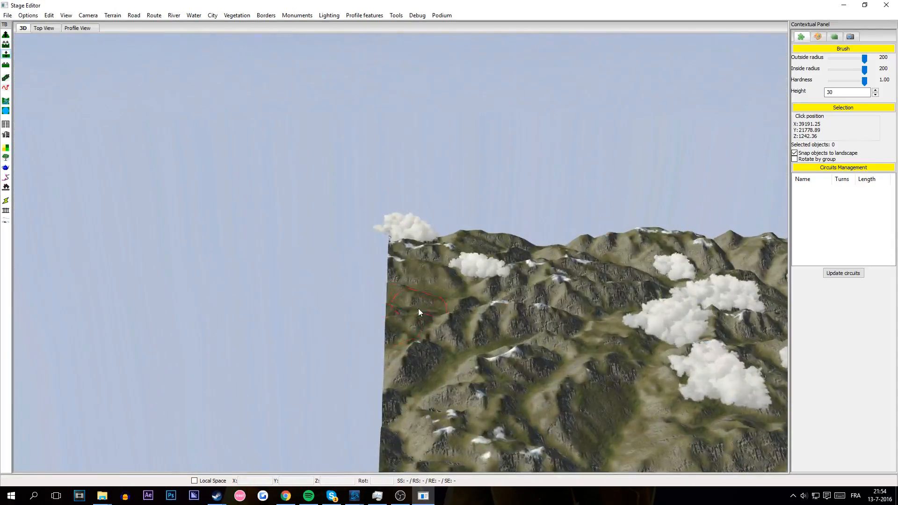
{"action": "scroll", "coordinate": [418, 309], "scroll_direction": "up", "scroll_amount": 6}
{"action": "middle_click_drag", "start_coordinate": [404, 318], "coordinate": [373, 293]}
{"action": "middle_click_drag", "start_coordinate": [379, 340], "coordinate": [467, 264]}
{"action": "left_click", "coordinate": [481, 278]}
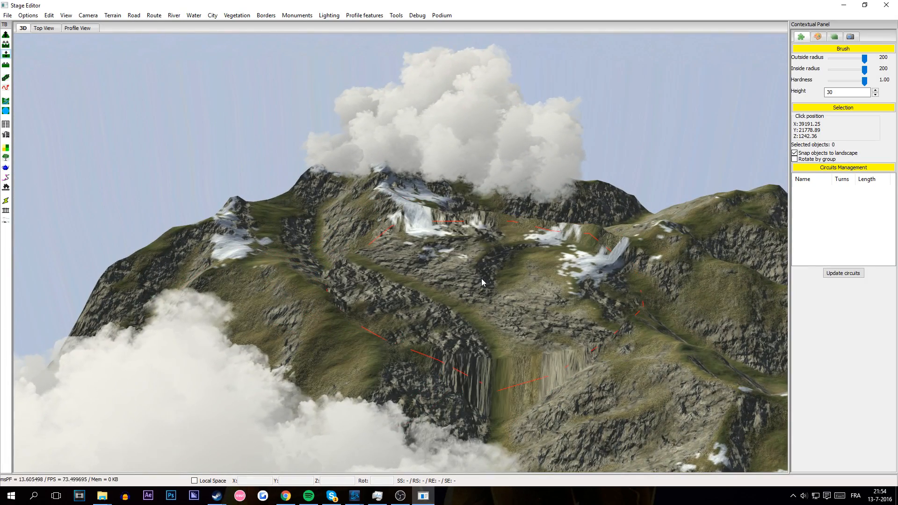
Step: Extend the levelled area across the snowy summit as a plateau and undo the last two terrain changes
{"action": "middle_click_drag", "start_coordinate": [436, 293], "coordinate": [451, 267]}
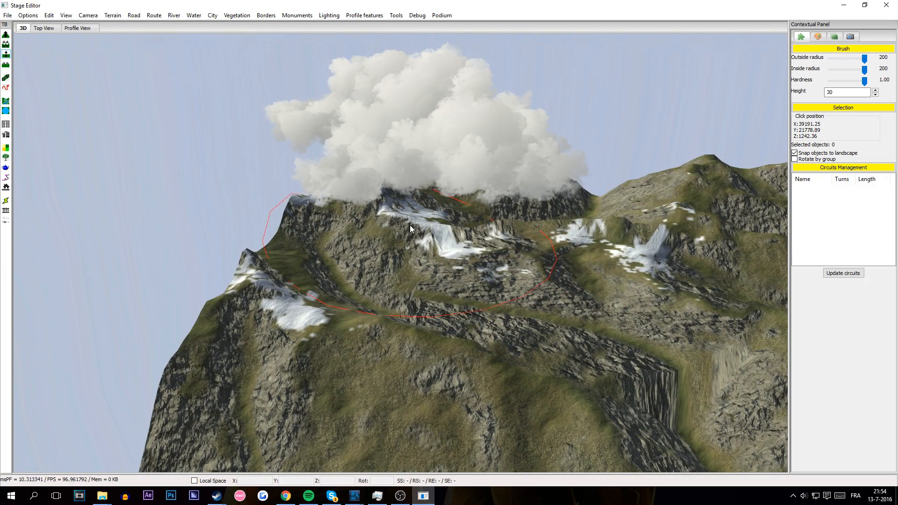
{"action": "middle_click_drag", "start_coordinate": [408, 226], "coordinate": [394, 271]}
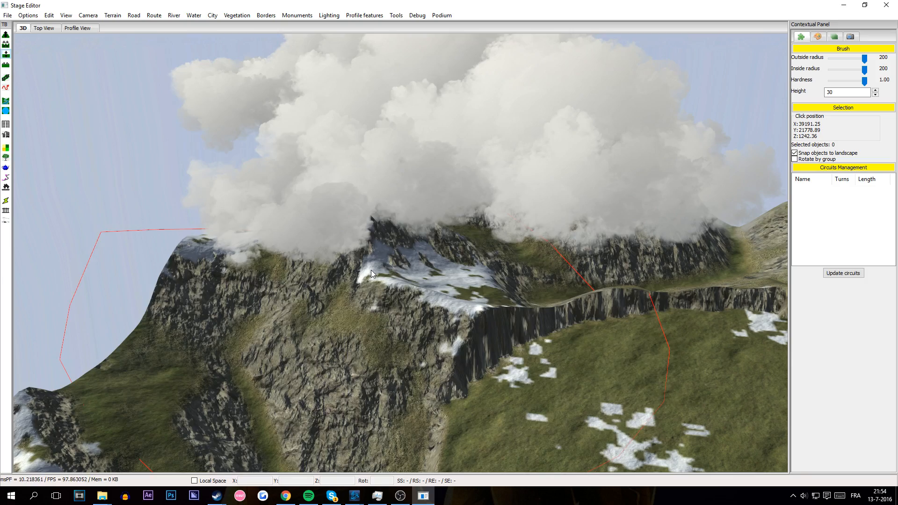
{"action": "left_click", "coordinate": [372, 270]}
{"action": "middle_click_drag", "start_coordinate": [372, 270], "coordinate": [380, 195]}
{"action": "middle_click_drag", "start_coordinate": [582, 139], "coordinate": [417, 165]}
{"action": "middle_click_drag", "start_coordinate": [280, 193], "coordinate": [542, 186]}
{"action": "scroll", "coordinate": [542, 186], "scroll_direction": "up", "scroll_amount": 5}
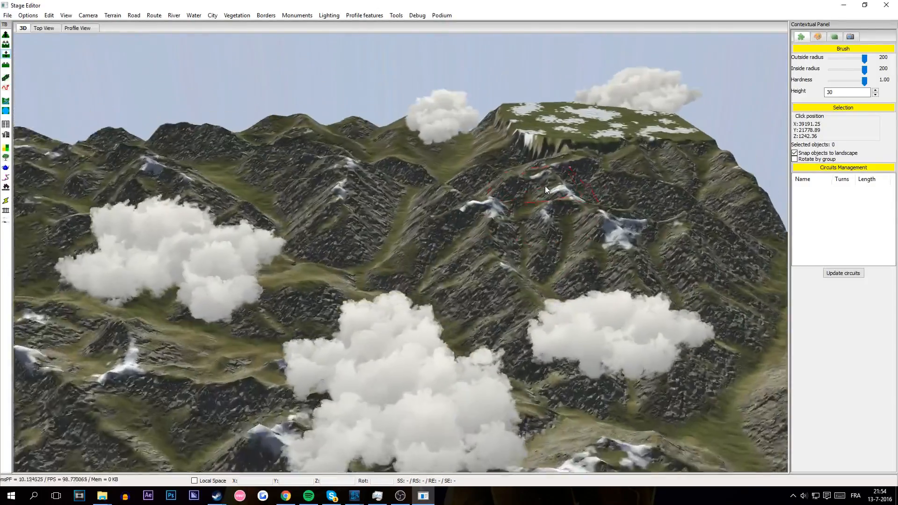
{"action": "key", "text": "ctrl+z"}
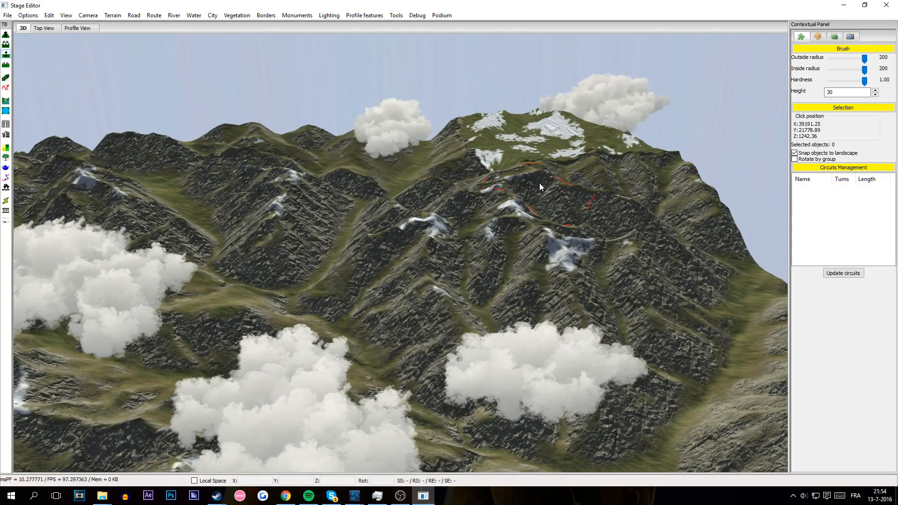
{"action": "key", "text": "ctrl+z"}
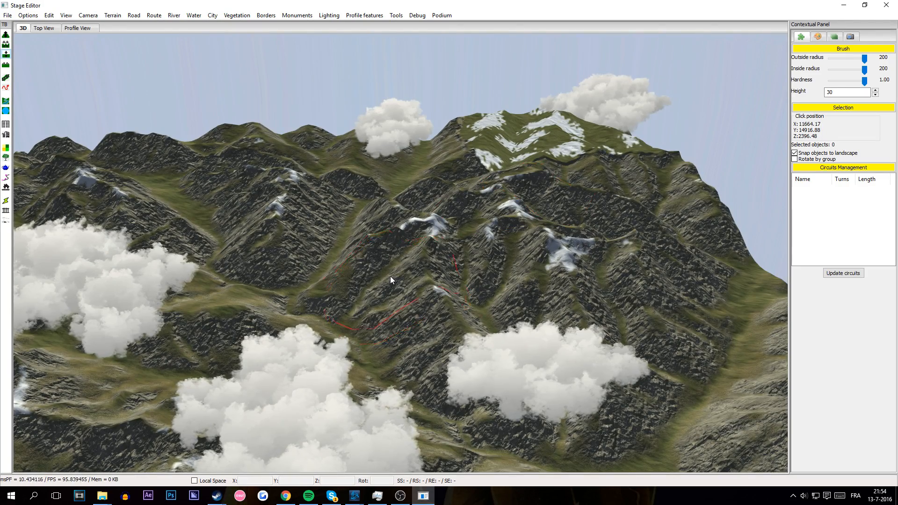
Step: Apply the fourth terrain brush to the rocky mountainside beside the green valley
{"action": "scroll", "coordinate": [385, 274], "scroll_direction": "down", "scroll_amount": 5}
{"action": "middle_click_drag", "start_coordinate": [379, 272], "coordinate": [503, 272]}
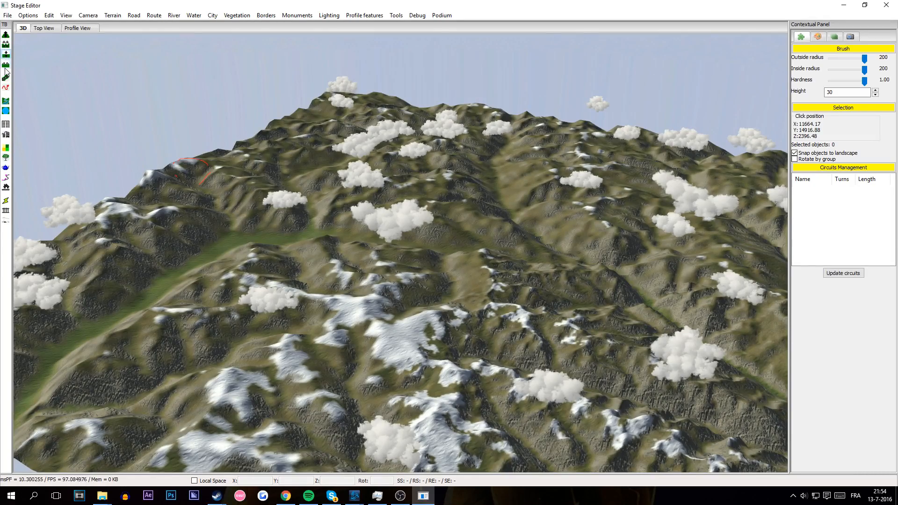
{"action": "scroll", "coordinate": [259, 286], "scroll_direction": "up", "scroll_amount": 6}
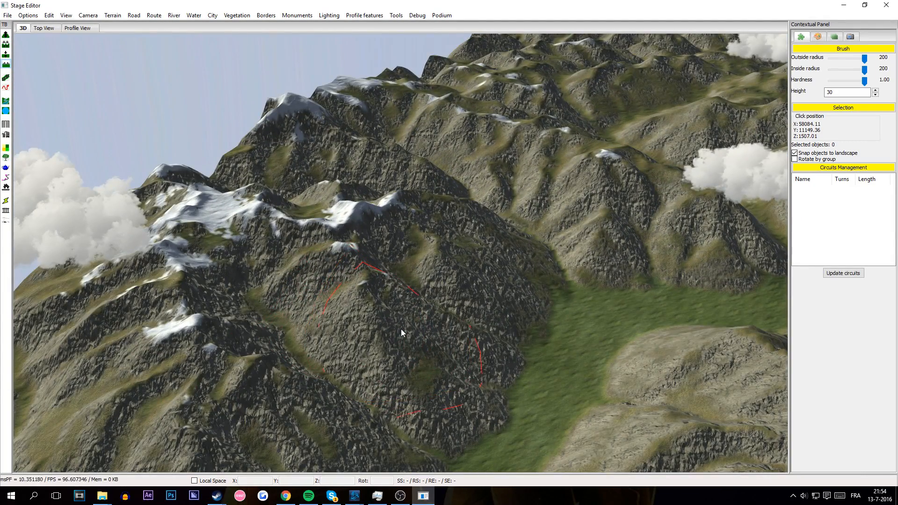
{"action": "scroll", "coordinate": [515, 346], "scroll_direction": "up", "scroll_amount": 5}
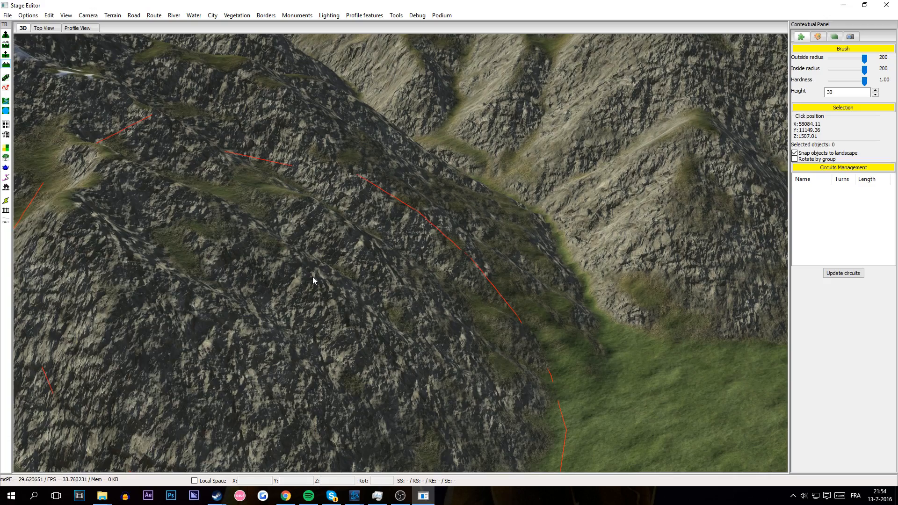
{"action": "mouse_move", "coordinate": [312, 276]}
{"action": "middle_mouse_down"}
{"action": "mouse_move", "coordinate": [331, 247]}
{"action": "mouse_move", "coordinate": [262, 116]}
{"action": "mouse_move", "coordinate": [283, 218]}
{"action": "mouse_move", "coordinate": [243, 266]}
{"action": "mouse_move", "coordinate": [258, 257]}
{"action": "middle_mouse_up"}
{"action": "middle_click_drag", "start_coordinate": [481, 271], "coordinate": [474, 246]}
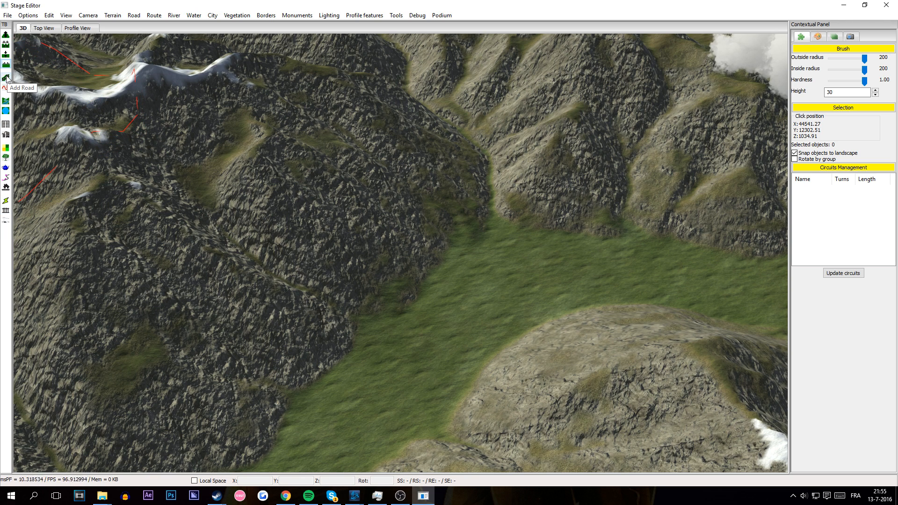
Step: Add the first road point on the green valley floor at about X 64110, Y 12909
{"action": "scroll", "coordinate": [366, 219], "scroll_direction": "down", "scroll_amount": 10}
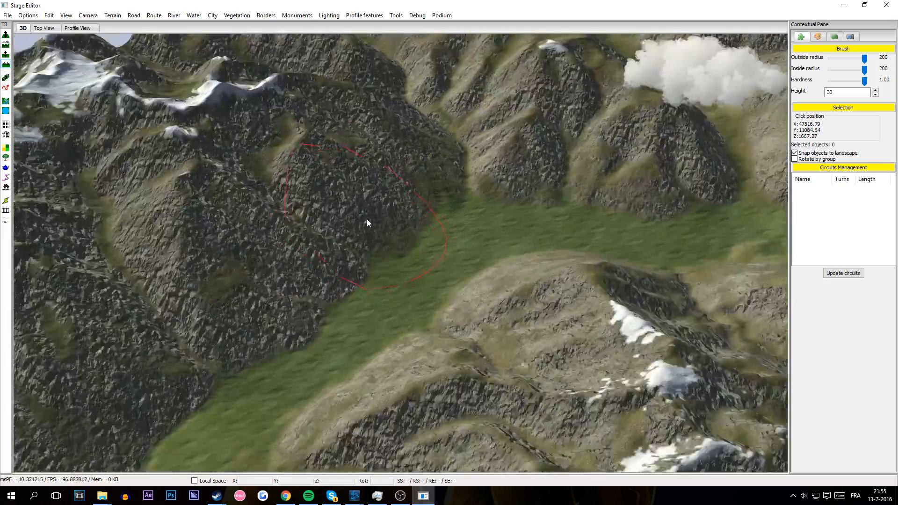
{"action": "middle_click_drag", "start_coordinate": [362, 201], "coordinate": [473, 177]}
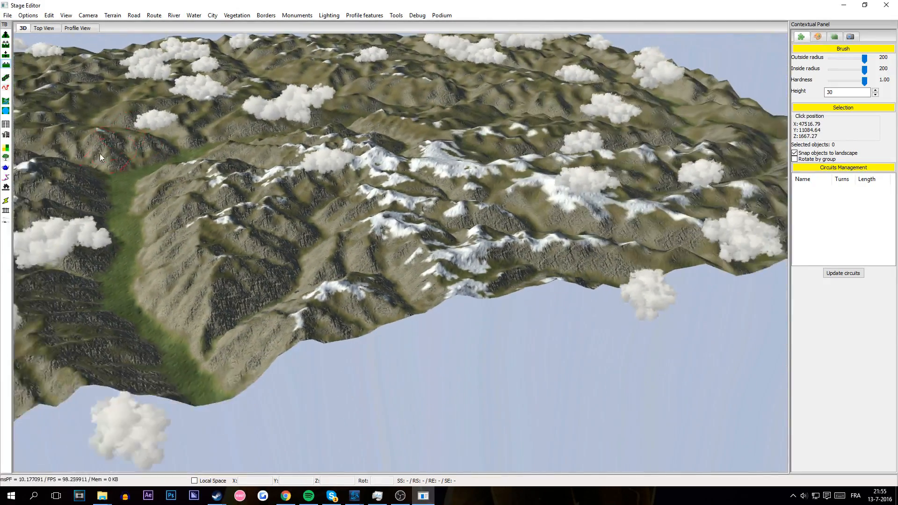
{"action": "middle_click_drag", "start_coordinate": [99, 156], "coordinate": [361, 228]}
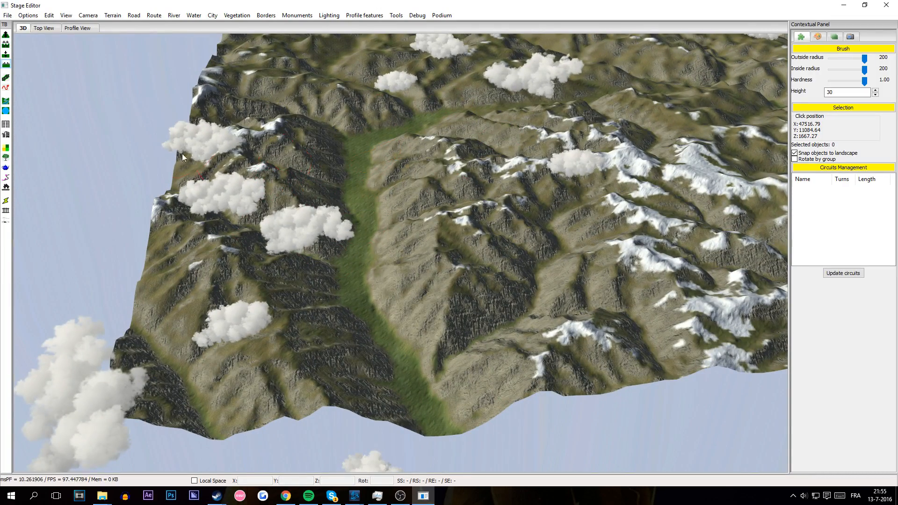
{"action": "left_click", "coordinate": [8, 79]}
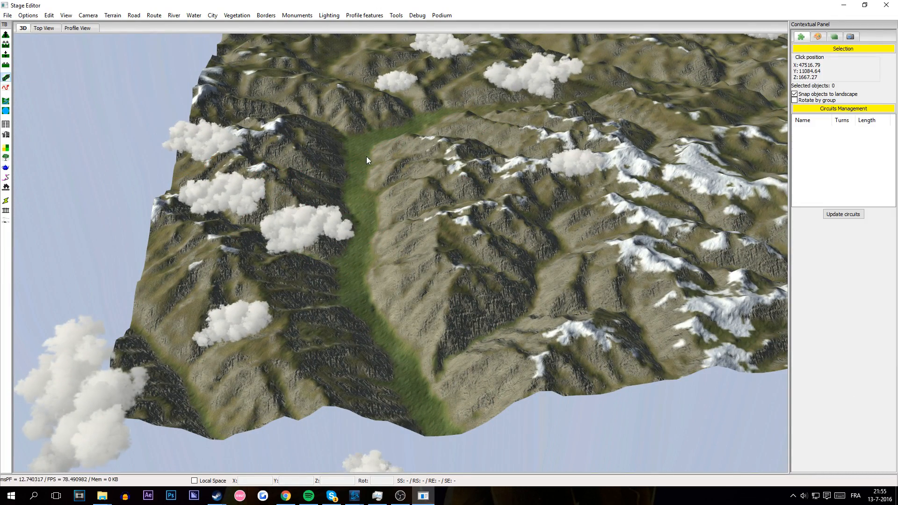
{"action": "mouse_move", "coordinate": [355, 246]}
{"action": "middle_mouse_down"}
{"action": "mouse_move", "coordinate": [321, 256]}
{"action": "mouse_move", "coordinate": [347, 261]}
{"action": "mouse_move", "coordinate": [344, 232]}
{"action": "mouse_move", "coordinate": [309, 295]}
{"action": "mouse_move", "coordinate": [411, 270]}
{"action": "mouse_move", "coordinate": [329, 250]}
{"action": "mouse_move", "coordinate": [341, 229]}
{"action": "mouse_move", "coordinate": [389, 280]}
{"action": "middle_mouse_up"}
{"action": "scroll", "coordinate": [320, 257], "scroll_direction": "up", "scroll_amount": 3}
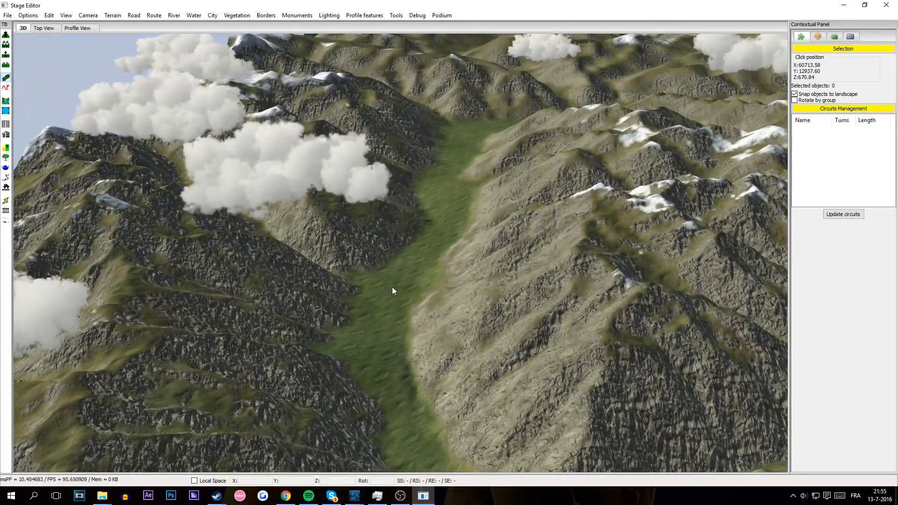
{"action": "scroll", "coordinate": [421, 384], "scroll_direction": "up", "scroll_amount": 3}
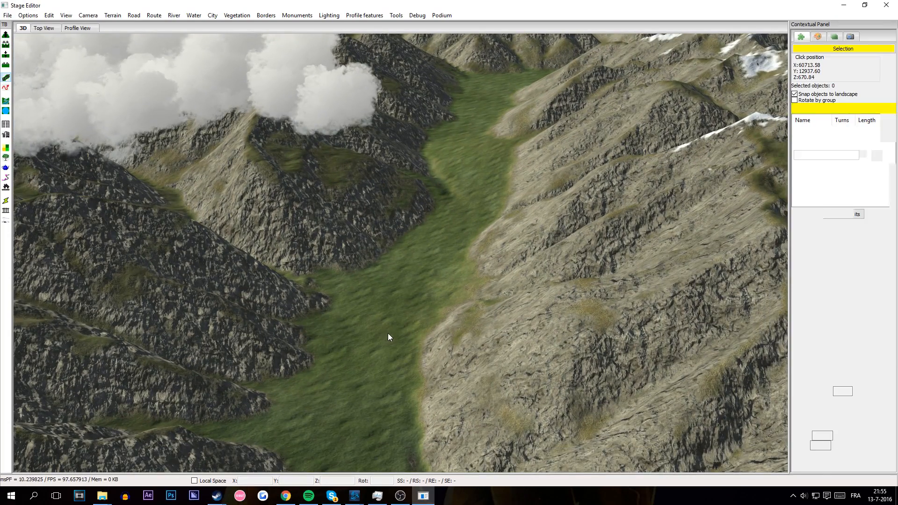
{"action": "left_click", "coordinate": [388, 332]}
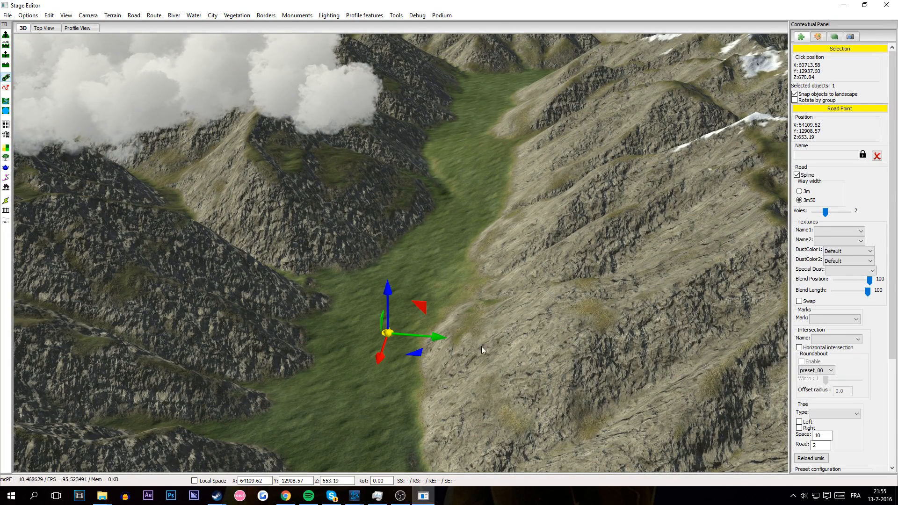
Step: Extend the road with a chain of points along the green valley floor to about X 45448, Y 15025
{"action": "left_click", "coordinate": [447, 279]}
{"action": "scroll", "coordinate": [477, 283], "scroll_direction": "up", "scroll_amount": 3}
{"action": "left_click", "coordinate": [492, 263]}
{"action": "left_click", "coordinate": [498, 242]}
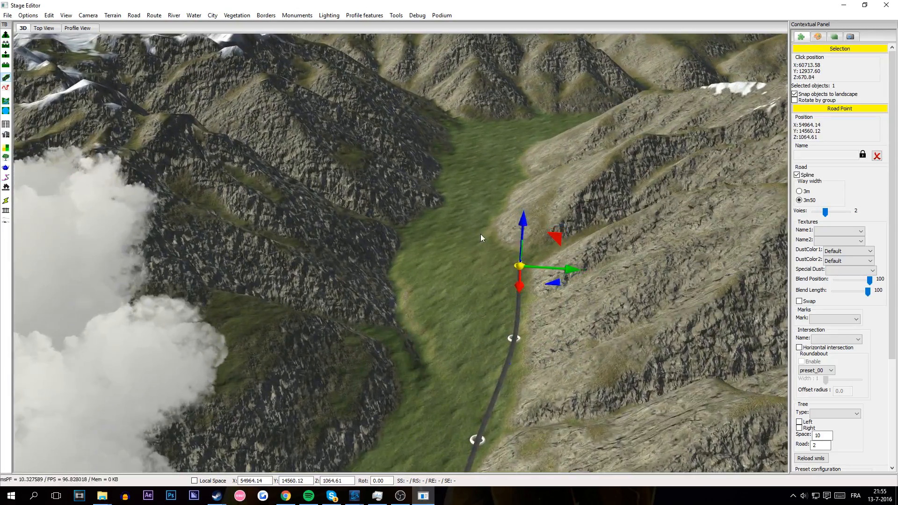
{"action": "left_click", "coordinate": [484, 239]}
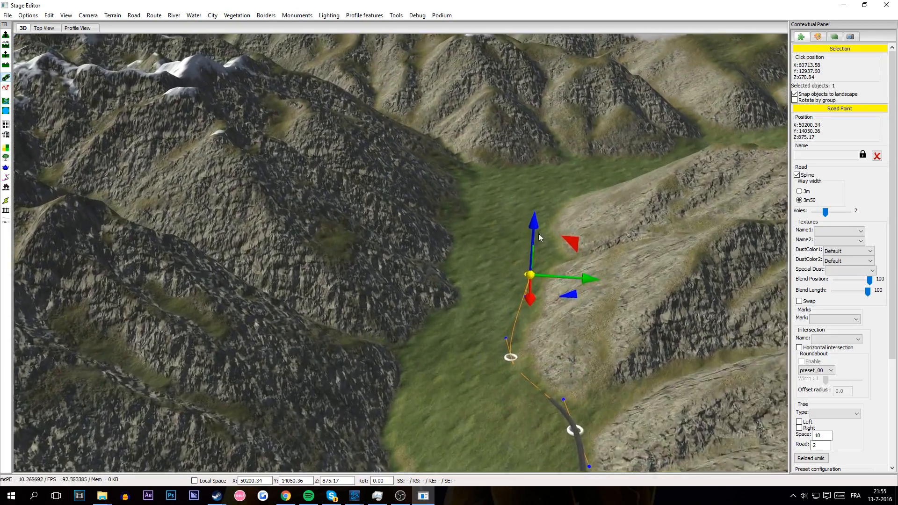
{"action": "scroll", "coordinate": [538, 234], "scroll_direction": "up", "scroll_amount": 1}
{"action": "left_click", "coordinate": [545, 224]}
{"action": "scroll", "coordinate": [554, 227], "scroll_direction": "up", "scroll_amount": 3}
{"action": "left_click", "coordinate": [569, 238]}
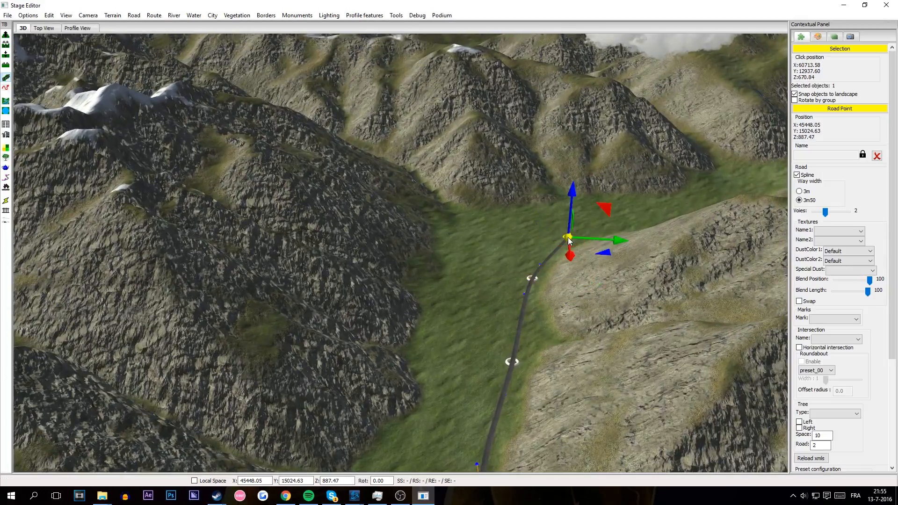
{"action": "scroll", "coordinate": [567, 252], "scroll_direction": "up", "scroll_amount": 1}
{"action": "scroll", "coordinate": [567, 268], "scroll_direction": "up", "scroll_amount": 2}
Step: Deselect the road and reselect its end point on the valley floor at about X 45448, Y 15025
{"action": "left_click", "coordinate": [455, 288]}
{"action": "scroll", "coordinate": [451, 288], "scroll_direction": "down", "scroll_amount": 2}
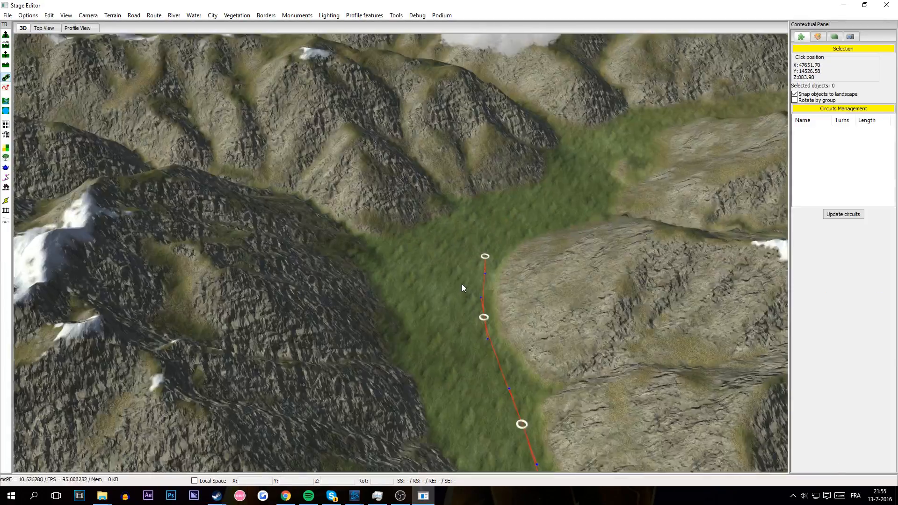
{"action": "scroll", "coordinate": [458, 289], "scroll_direction": "up", "scroll_amount": 4}
{"action": "middle_click_drag", "start_coordinate": [457, 294], "coordinate": [504, 286]}
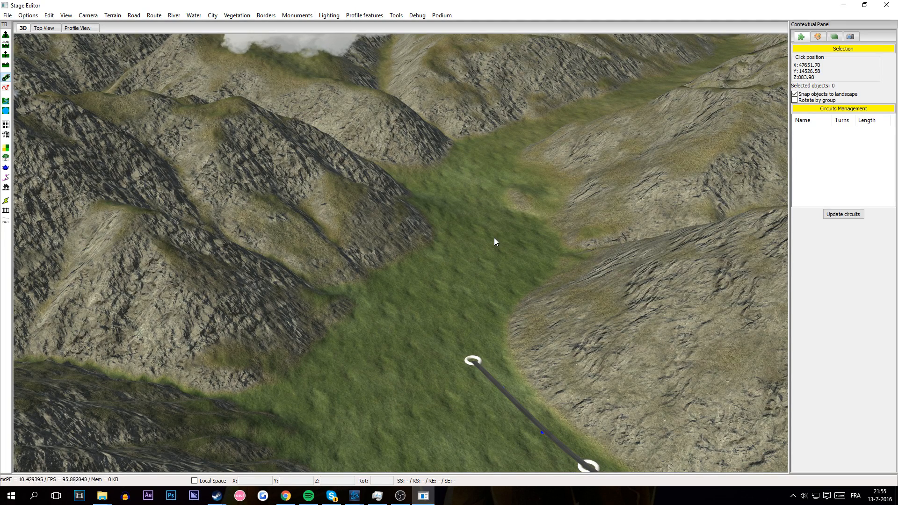
{"action": "middle_click_drag", "start_coordinate": [536, 301], "coordinate": [450, 348]}
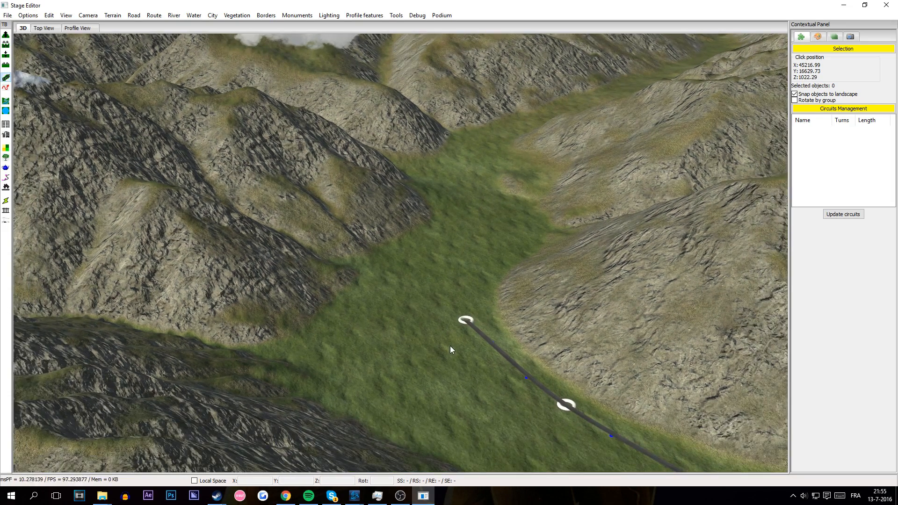
{"action": "left_click", "coordinate": [466, 321]}
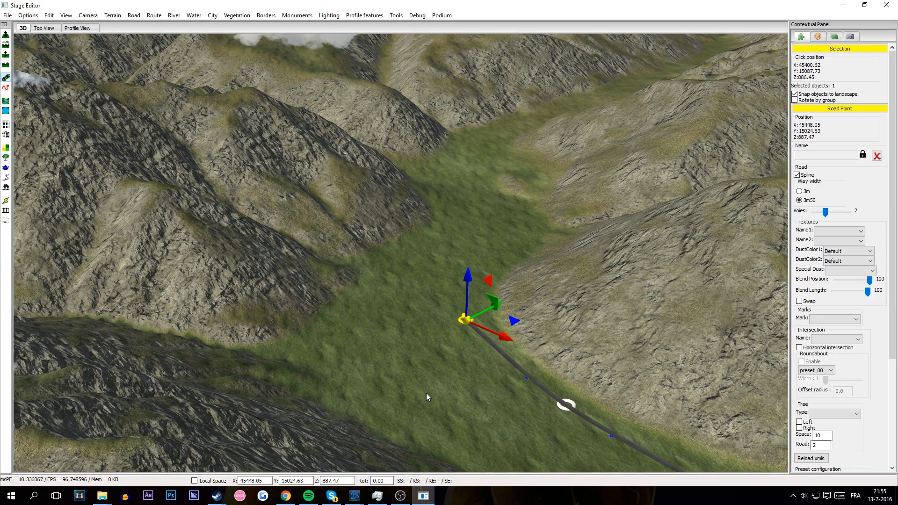
Step: Try a looping road across the valley floor from the end point, closing it back onto the loop's first point
{"action": "middle_click_drag", "start_coordinate": [426, 382], "coordinate": [462, 393]}
{"action": "scroll", "coordinate": [461, 392], "scroll_direction": "up", "scroll_amount": 5}
{"action": "left_click", "coordinate": [380, 297]}
{"action": "left_click", "coordinate": [406, 381]}
{"action": "left_click", "coordinate": [289, 407]}
{"action": "left_click", "coordinate": [285, 266]}
{"action": "left_click", "coordinate": [383, 215]}
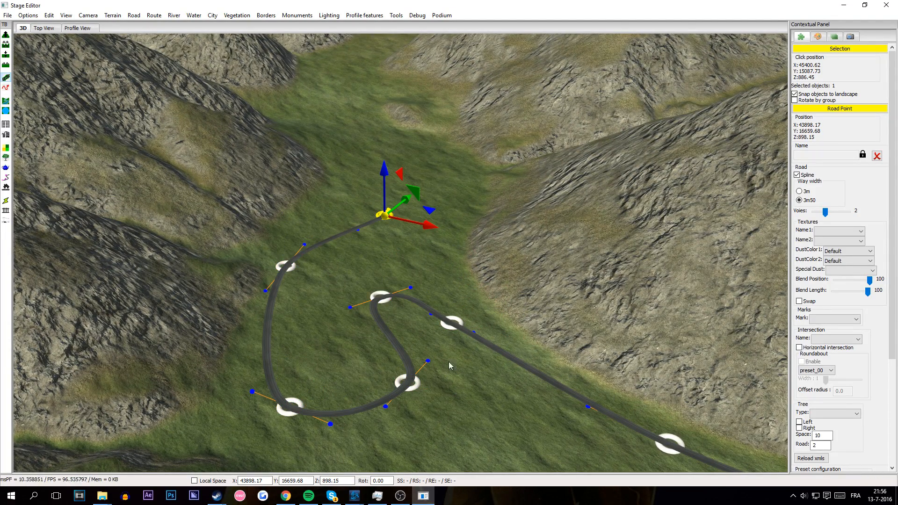
{"action": "left_click", "coordinate": [381, 302]}
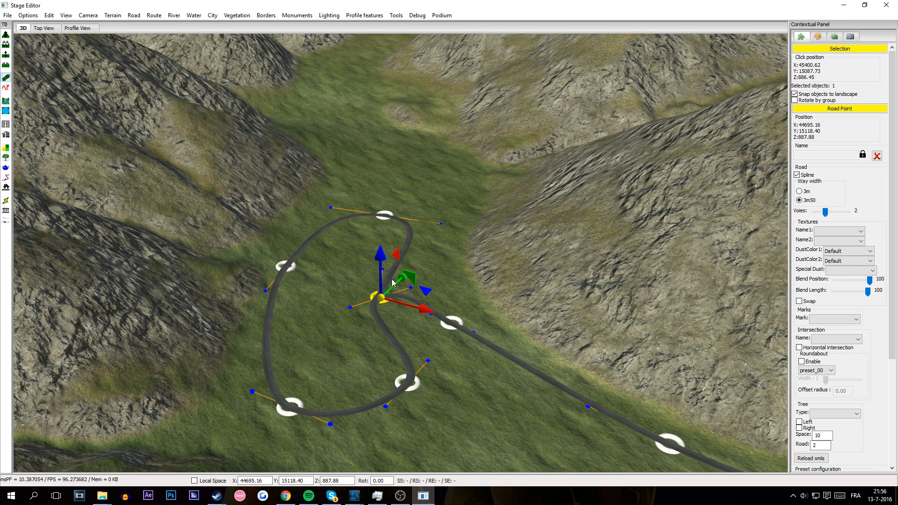
Step: Undo all the loop's road points back to the previous road end
{"action": "key", "text": "ctrl+z"}
{"action": "key", "text": "ctrl+z"}
{"action": "key", "text": "ctrl+z"}
{"action": "key", "text": "ctrl+z"}
{"action": "key", "text": "ctrl+z"}
{"action": "key", "text": "ctrl+z"}
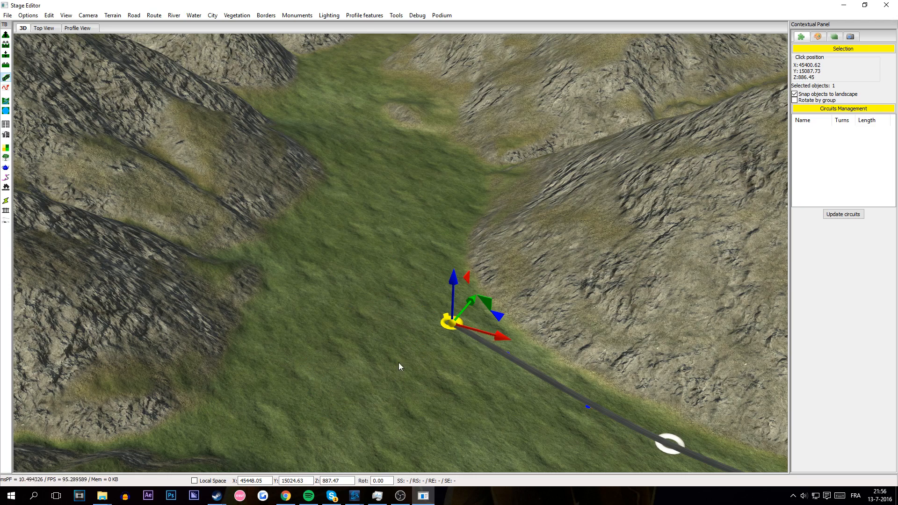
Step: Continue the road from its end point around the foot of the mountain to about X 44143, Y 18093
{"action": "key", "text": "d"}
{"action": "left_click", "coordinate": [367, 371]}
{"action": "left_click", "coordinate": [440, 321]}
{"action": "left_click", "coordinate": [403, 233]}
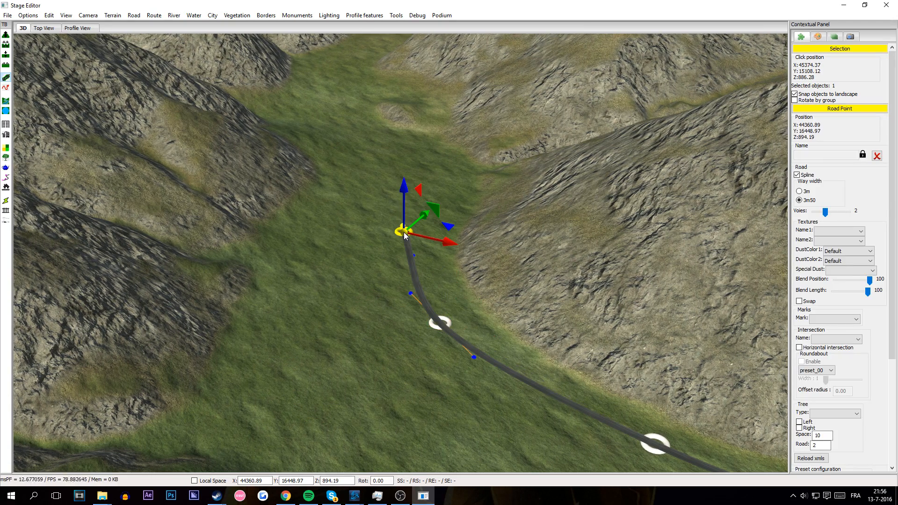
{"action": "left_click", "coordinate": [448, 175]}
{"action": "right_click_drag", "start_coordinate": [385, 354], "coordinate": [424, 351]}
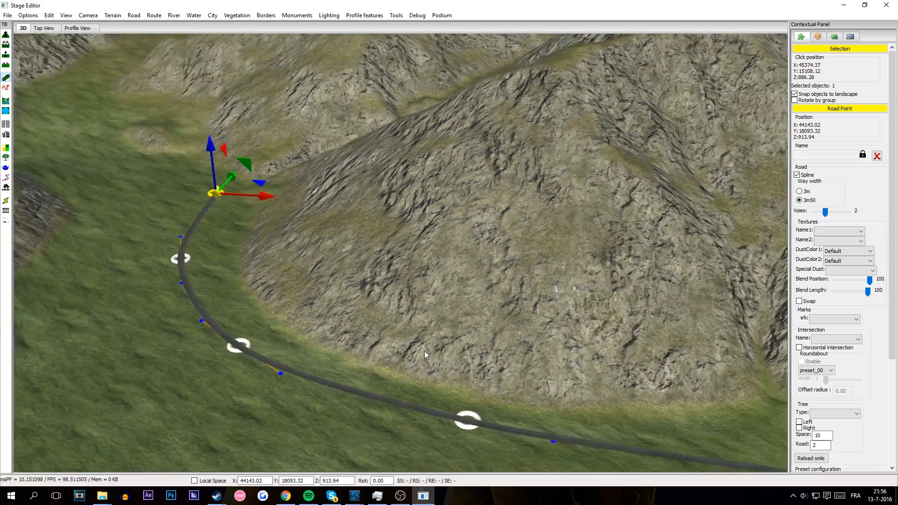
Step: Try adding a mountainside point at about X 46386, Y 16458 from the mid-road bend point, and undo it
{"action": "left_click", "coordinate": [220, 357]}
{"action": "key", "text": "q"}
{"action": "key", "text": "q"}
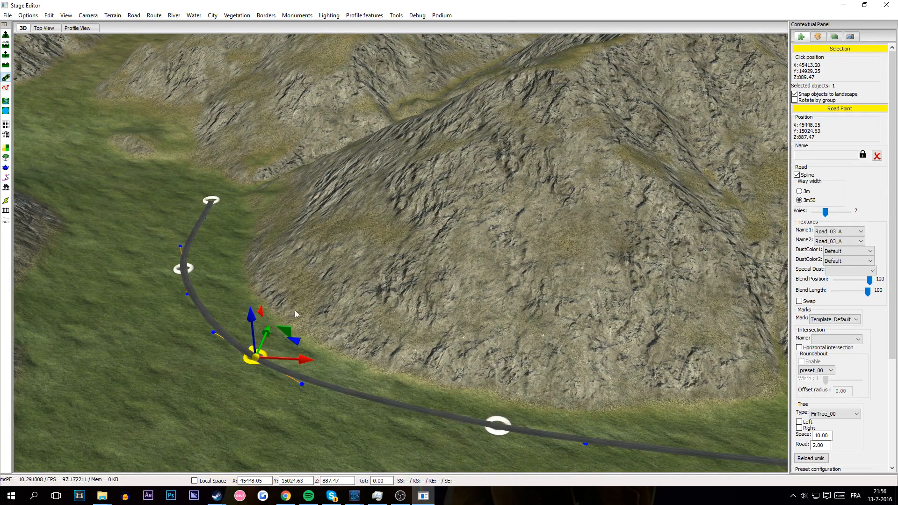
{"action": "left_click", "coordinate": [385, 214]}
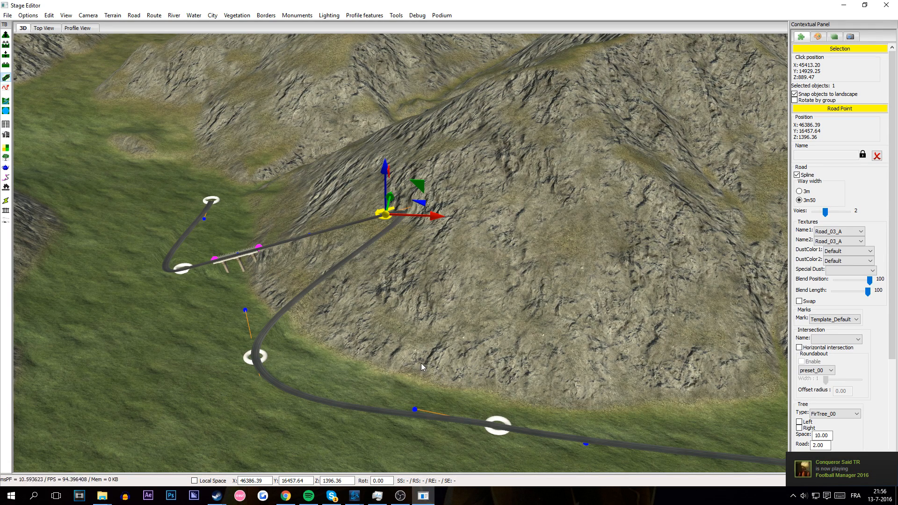
{"action": "key", "text": "ctrl+z"}
Step: Lay a separate three-point side road from the opposite mountain foot across the valley and join it to the main road's bend point
{"action": "left_click", "coordinate": [366, 375]}
{"action": "right_click_drag", "start_coordinate": [366, 374], "coordinate": [221, 378]}
{"action": "key", "text": "d"}
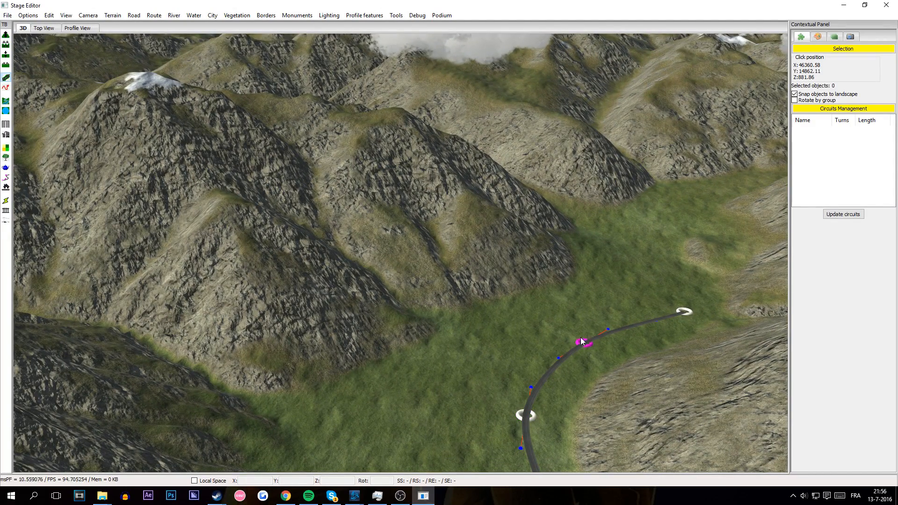
{"action": "left_click", "coordinate": [223, 387]}
{"action": "left_click", "coordinate": [286, 399]}
{"action": "left_click", "coordinate": [392, 405]}
{"action": "left_click", "coordinate": [525, 415]}
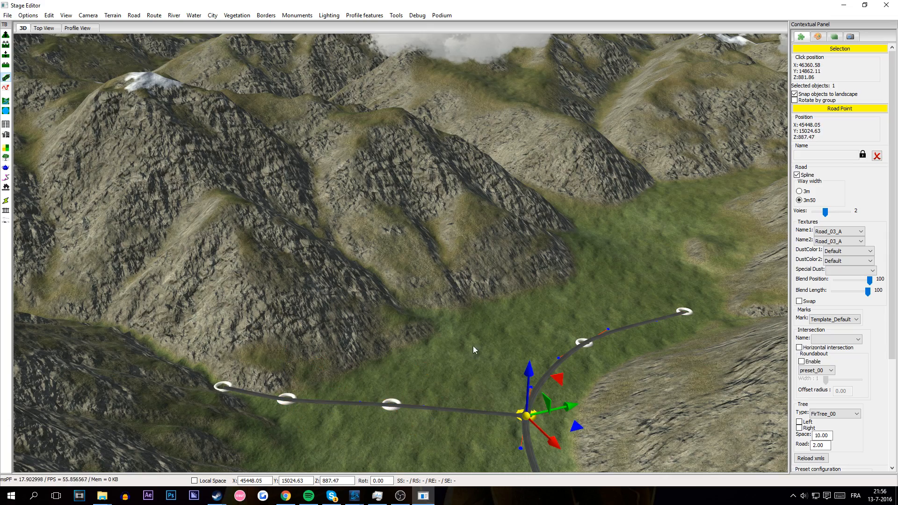
Step: Examine the junction where the side road meets the main road
{"action": "left_click", "coordinate": [422, 450]}
{"action": "key", "text": "s"}
{"action": "key", "text": "d"}
{"action": "key", "text": "s"}
{"action": "key", "text": "w"}
{"action": "key", "text": "a"}
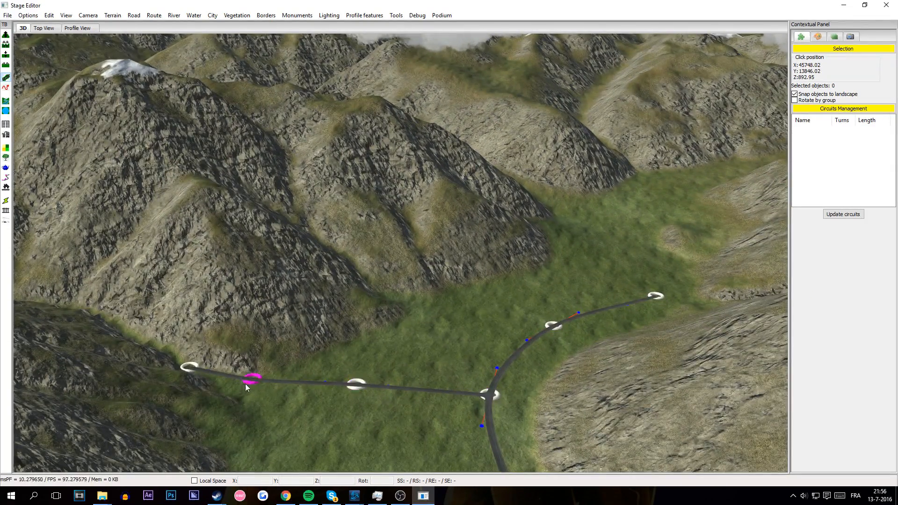
{"action": "right_click_drag", "start_coordinate": [421, 412], "coordinate": [502, 430]}
{"action": "key", "text": "s"}
{"action": "key", "text": "s"}
{"action": "key", "text": "w"}
{"action": "left_click", "coordinate": [548, 362]}
{"action": "key", "text": "w"}
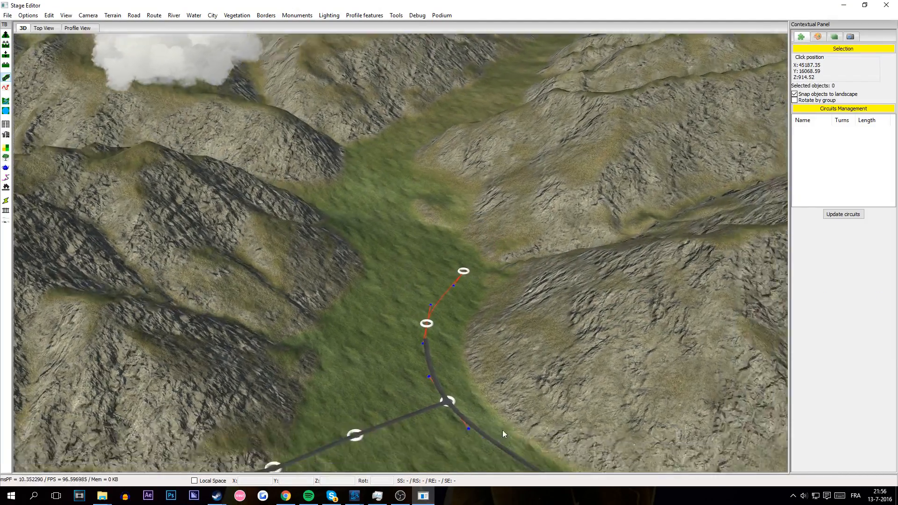
Step: Extend the main road from its valley end point further up the valley to about X 40779, Y 25359
{"action": "left_click", "coordinate": [476, 318]}
{"action": "right_click_drag", "start_coordinate": [478, 319], "coordinate": [435, 266]}
{"action": "left_click", "coordinate": [435, 265]}
{"action": "right_click_drag", "start_coordinate": [371, 239], "coordinate": [350, 198]}
{"action": "left_click", "coordinate": [528, 384]}
{"action": "right_click_drag", "start_coordinate": [495, 407], "coordinate": [526, 397]}
{"action": "key", "text": "w"}
{"action": "left_click", "coordinate": [523, 395]}
{"action": "left_click", "coordinate": [527, 360]}
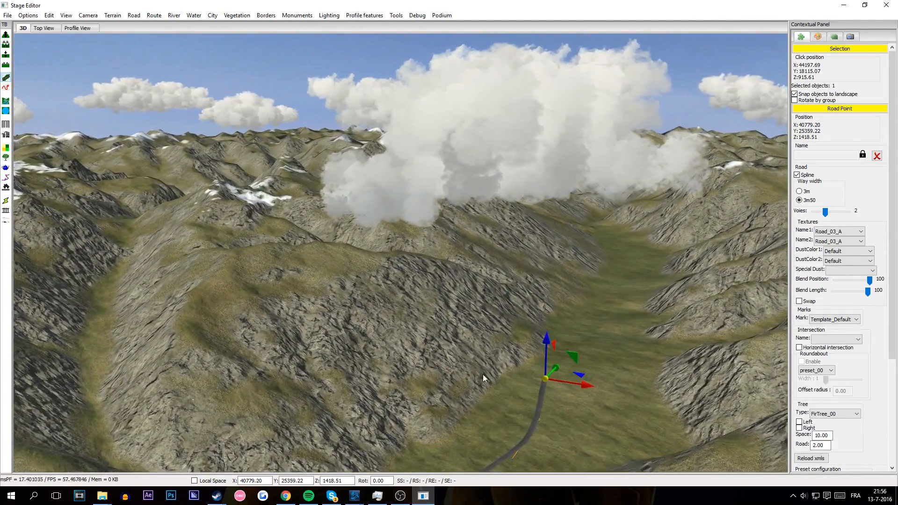
Step: Add road points that wind up the rocky mountainside to about X 37667, Y 23350
{"action": "left_click", "coordinate": [367, 374]}
{"action": "right_click_drag", "start_coordinate": [369, 377], "coordinate": [364, 341]}
{"action": "left_click", "coordinate": [503, 365]}
{"action": "left_click", "coordinate": [374, 360]}
{"action": "left_click", "coordinate": [265, 339]}
{"action": "key", "text": "a"}
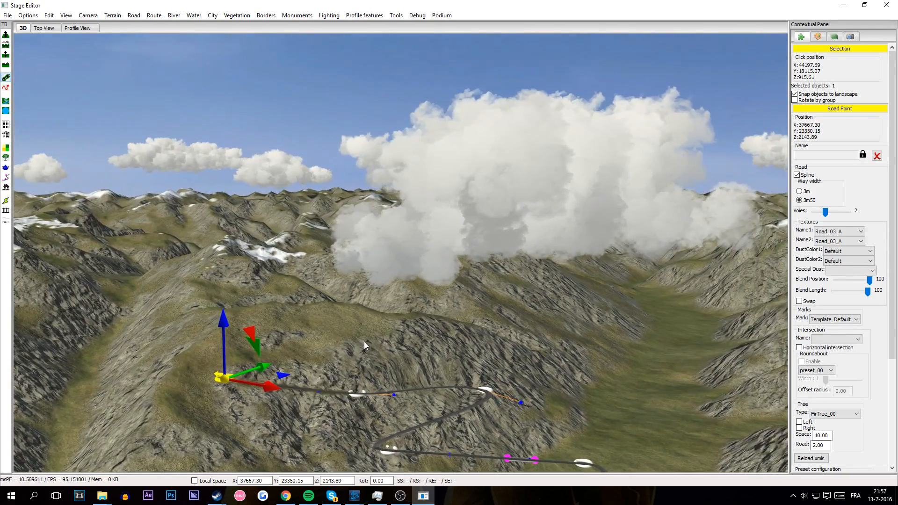
Step: Continue the climb along the mountain ridge to the snow patches at about X 34905, Y 26343
{"action": "left_click", "coordinate": [363, 341]}
{"action": "key", "text": "a"}
{"action": "left_click", "coordinate": [321, 350]}
{"action": "key", "text": "w"}
{"action": "right_click_drag", "start_coordinate": [470, 413], "coordinate": [416, 410]}
{"action": "mouse_move", "coordinate": [417, 410]}
{"action": "right_mouse_down"}
{"action": "mouse_move", "coordinate": [397, 412]}
{"action": "mouse_move", "coordinate": [420, 415]}
{"action": "right_mouse_up"}
{"action": "right_click_drag", "start_coordinate": [253, 364], "coordinate": [374, 363]}
{"action": "left_click", "coordinate": [349, 300]}
{"action": "right_click_drag", "start_coordinate": [348, 299], "coordinate": [570, 281]}
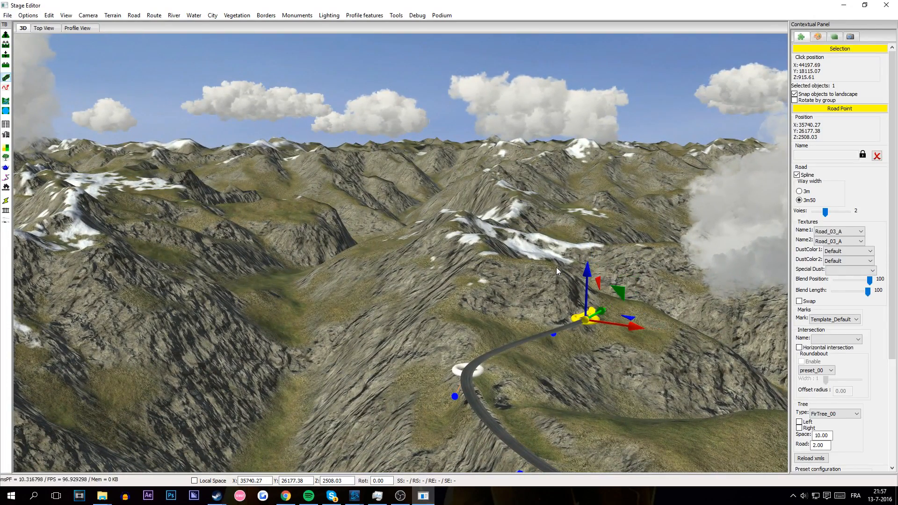
{"action": "left_click", "coordinate": [554, 268]}
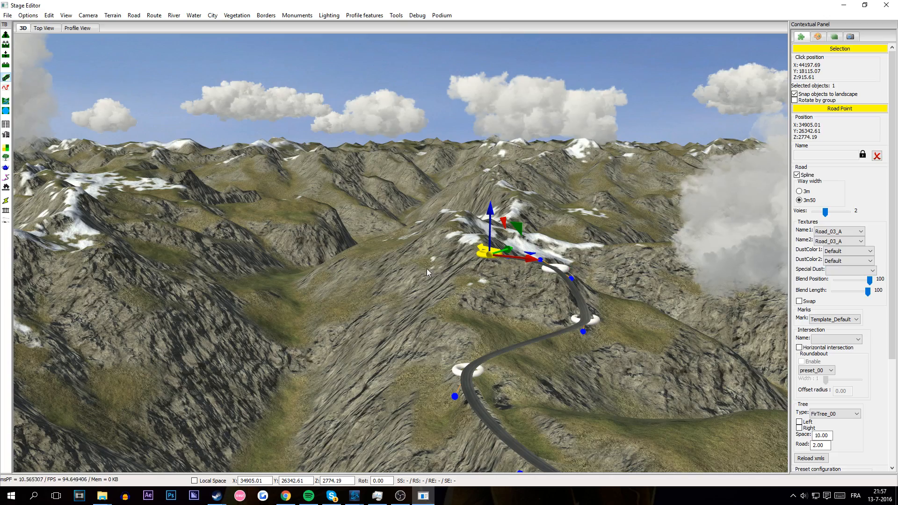
Step: Reselect the road point near the snow and extend the road along the snowy crest to about X 34131, Y 27079
{"action": "right_click_drag", "start_coordinate": [463, 283], "coordinate": [438, 303]}
{"action": "left_click", "coordinate": [436, 306]}
{"action": "left_click", "coordinate": [455, 195]}
{"action": "left_click", "coordinate": [358, 259]}
{"action": "right_click_drag", "start_coordinate": [408, 257], "coordinate": [464, 265]}
{"action": "scroll", "coordinate": [415, 270], "scroll_direction": "down", "scroll_amount": 3}
{"action": "scroll", "coordinate": [444, 285], "scroll_direction": "up", "scroll_amount": 4}
{"action": "left_click", "coordinate": [518, 252]}
{"action": "scroll", "coordinate": [494, 279], "scroll_direction": "down", "scroll_amount": 3}
{"action": "scroll", "coordinate": [485, 288], "scroll_direction": "up", "scroll_amount": 3}
{"action": "scroll", "coordinate": [463, 300], "scroll_direction": "up", "scroll_amount": 3}
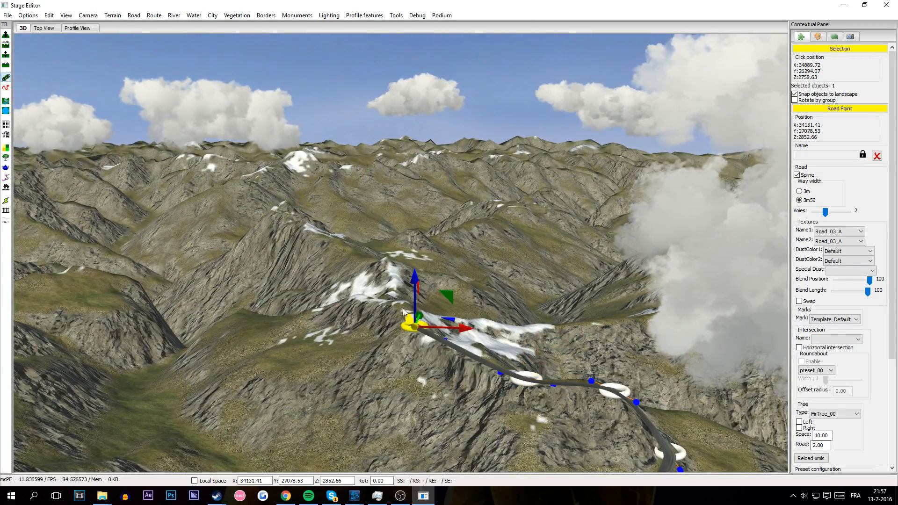
Step: Continue the road from the snowy crest over the next mountains to about X 29431, Y 39208
{"action": "left_click_drag", "start_coordinate": [403, 312], "coordinate": [392, 296]}
{"action": "scroll", "coordinate": [402, 299], "scroll_direction": "up", "scroll_amount": 3}
{"action": "right_click_drag", "start_coordinate": [403, 299], "coordinate": [326, 327]}
{"action": "left_click", "coordinate": [497, 304]}
{"action": "left_click", "coordinate": [481, 277]}
{"action": "right_click_drag", "start_coordinate": [481, 277], "coordinate": [618, 336]}
{"action": "scroll", "coordinate": [416, 300], "scroll_direction": "down", "scroll_amount": 3}
{"action": "left_click", "coordinate": [429, 286]}
{"action": "left_click", "coordinate": [575, 305]}
{"action": "left_click", "coordinate": [620, 297]}
{"action": "left_click", "coordinate": [607, 339]}
{"action": "left_click", "coordinate": [565, 338]}
{"action": "left_click", "coordinate": [537, 375]}
{"action": "left_click", "coordinate": [585, 355]}
{"action": "left_click", "coordinate": [497, 314]}
{"action": "left_click", "coordinate": [442, 292]}
{"action": "right_click_drag", "start_coordinate": [496, 314], "coordinate": [426, 282]}
{"action": "left_click", "coordinate": [439, 284]}
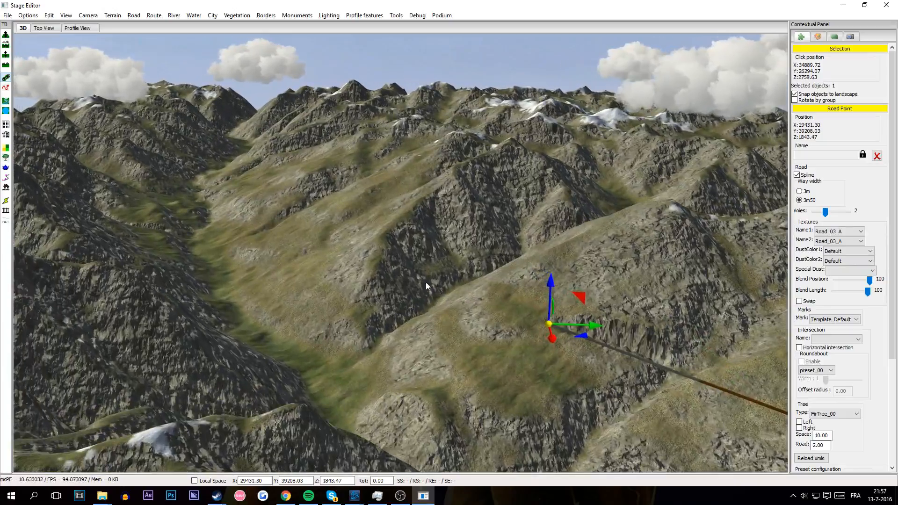
Step: Extend the road across the following mountains through about X 19700, Y 45842 and deselect it
{"action": "left_click", "coordinate": [425, 282]}
{"action": "left_click", "coordinate": [422, 252]}
{"action": "left_click", "coordinate": [423, 231]}
{"action": "right_click_drag", "start_coordinate": [411, 211], "coordinate": [432, 189]}
{"action": "left_click", "coordinate": [406, 213]}
{"action": "left_click", "coordinate": [425, 188]}
{"action": "left_click", "coordinate": [487, 202]}
{"action": "right_click_drag", "start_coordinate": [487, 202], "coordinate": [470, 239]}
{"action": "left_click", "coordinate": [628, 241]}
{"action": "left_click", "coordinate": [613, 233]}
{"action": "right_click_drag", "start_coordinate": [614, 232], "coordinate": [511, 227]}
{"action": "left_click", "coordinate": [613, 246]}
{"action": "left_click", "coordinate": [477, 195]}
{"action": "right_click_drag", "start_coordinate": [477, 195], "coordinate": [507, 259]}
{"action": "left_click", "coordinate": [591, 245]}
{"action": "right_click_drag", "start_coordinate": [591, 246], "coordinate": [661, 320]}
{"action": "left_click", "coordinate": [471, 309]}
{"action": "left_click", "coordinate": [671, 316]}
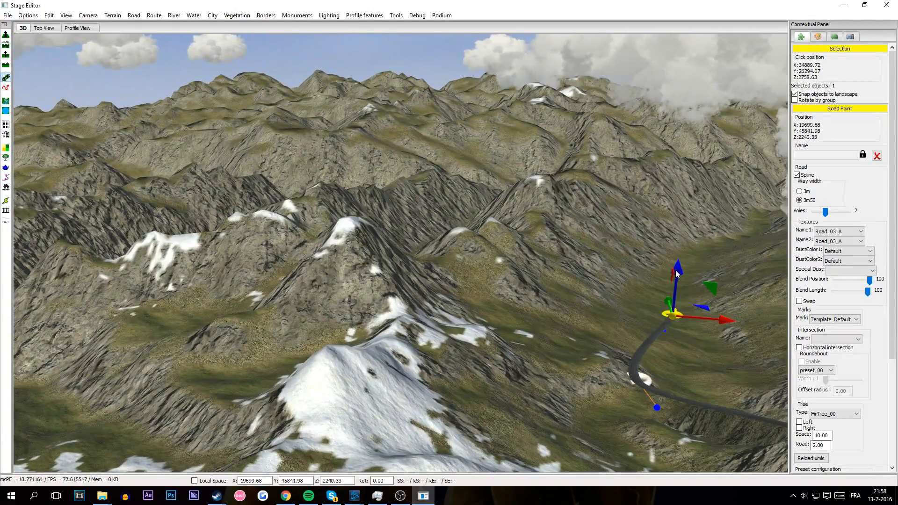
{"action": "left_click", "coordinate": [706, 251]}
{"action": "right_click_drag", "start_coordinate": [706, 251], "coordinate": [515, 321]}
{"action": "left_click", "coordinate": [515, 321]}
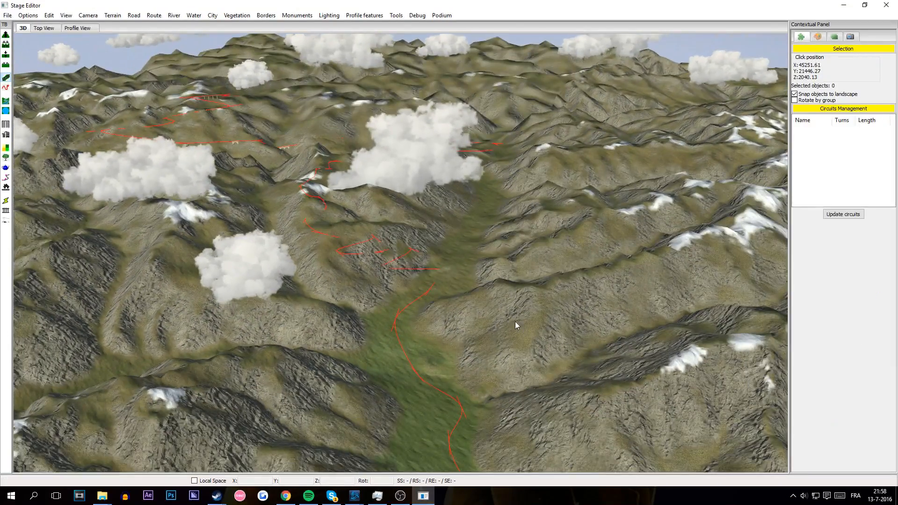
Step: Save the stage as Tutorial.zcts, replacing the existing file
{"action": "key", "text": "ctrl+s"}
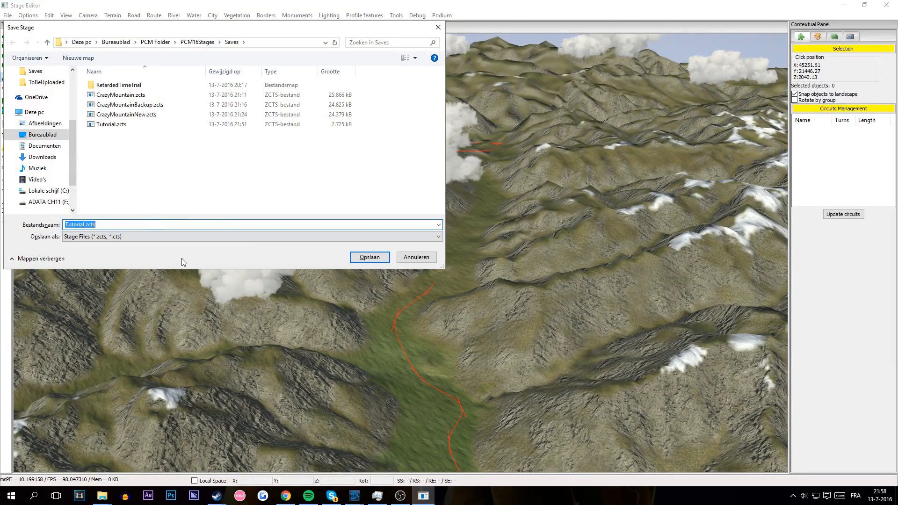
{"action": "left_click", "coordinate": [357, 260]}
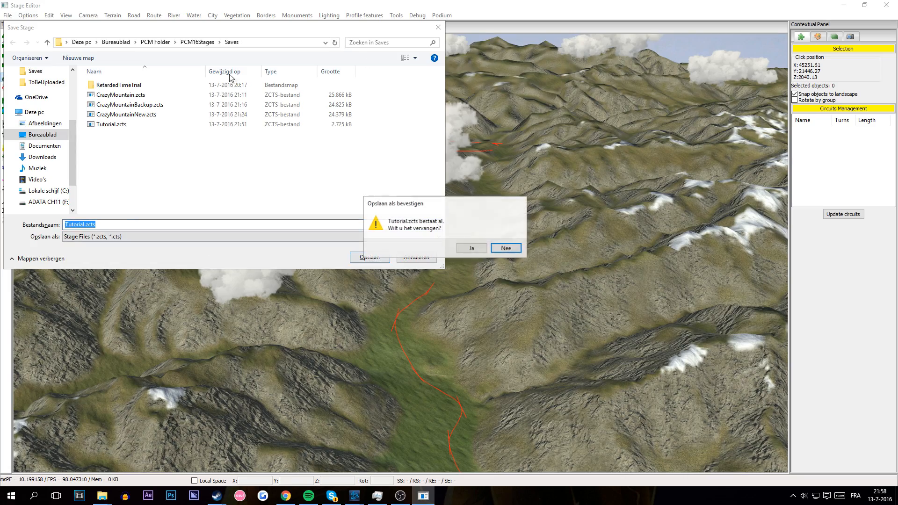
{"action": "left_click", "coordinate": [470, 248]}
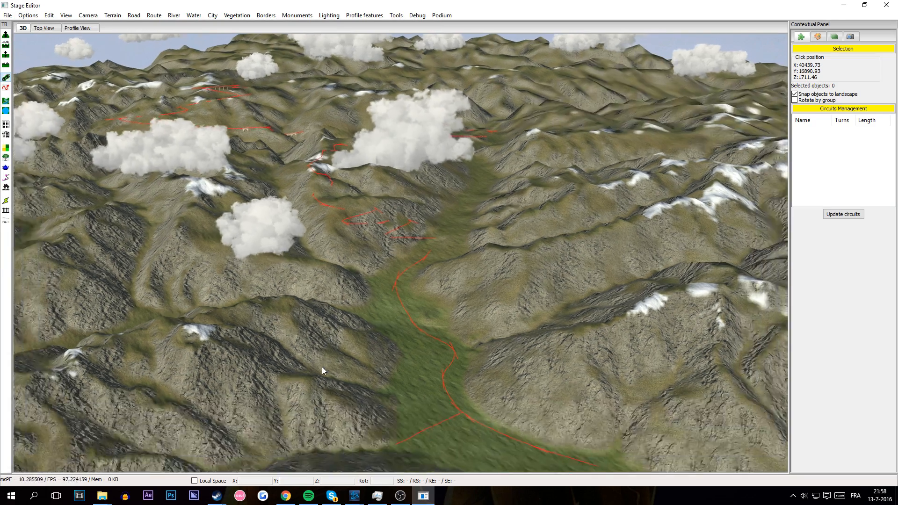
Step: Review the laid road network and return to the road's starting point in the green valley
{"action": "scroll", "coordinate": [322, 367], "scroll_direction": "down", "scroll_amount": 5}
{"action": "scroll", "coordinate": [322, 367], "scroll_direction": "up", "scroll_amount": 5}
{"action": "middle_click_drag", "start_coordinate": [290, 380], "coordinate": [453, 314]}
{"action": "scroll", "coordinate": [221, 375], "scroll_direction": "up", "scroll_amount": 3}
{"action": "scroll", "coordinate": [489, 305], "scroll_direction": "up", "scroll_amount": 3}
{"action": "scroll", "coordinate": [547, 212], "scroll_direction": "up", "scroll_amount": 3}
{"action": "scroll", "coordinate": [547, 211], "scroll_direction": "down", "scroll_amount": 2}
{"action": "scroll", "coordinate": [423, 220], "scroll_direction": "down", "scroll_amount": 3}
{"action": "scroll", "coordinate": [406, 322], "scroll_direction": "down", "scroll_amount": 10}
{"action": "scroll", "coordinate": [245, 275], "scroll_direction": "up", "scroll_amount": 10}
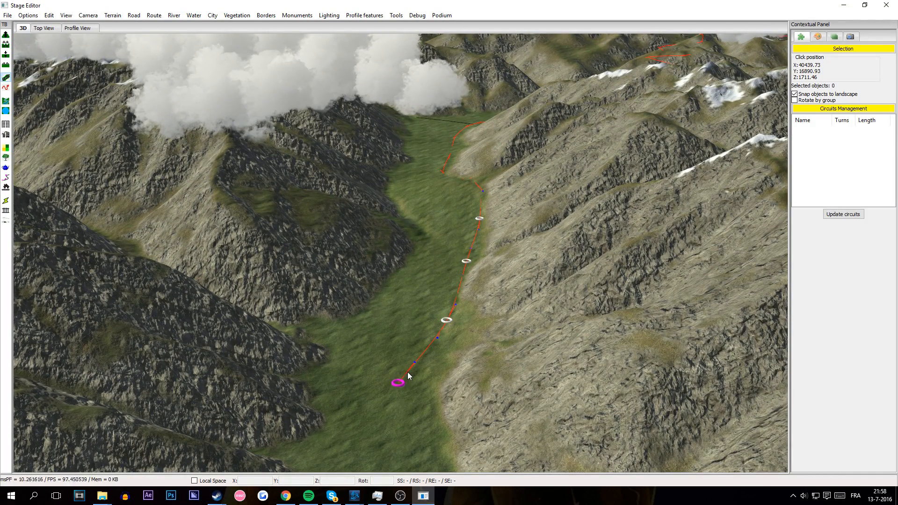
Step: Start the race route at the valley road's first point and extend it to about X 62008, Y 13656
{"action": "left_click", "coordinate": [6, 88]}
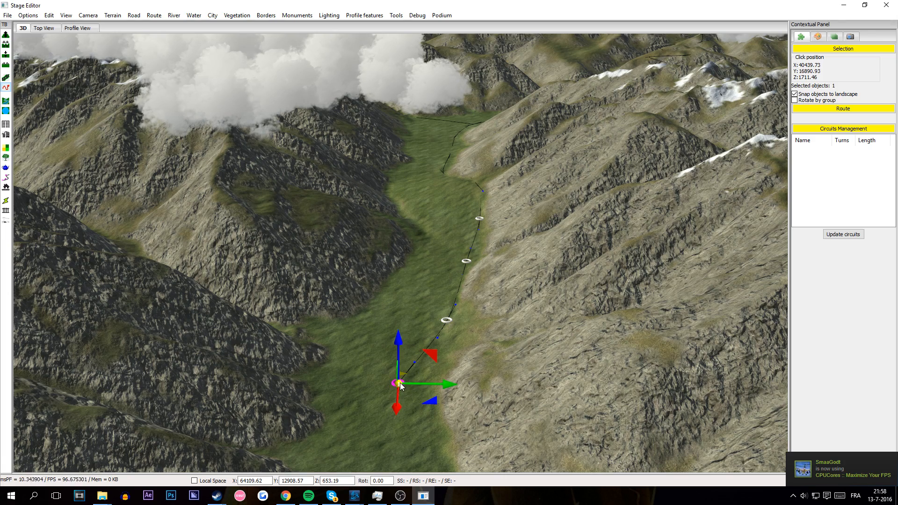
{"action": "left_click", "coordinate": [447, 320]}
{"action": "scroll", "coordinate": [456, 227], "scroll_direction": "up", "scroll_amount": 6}
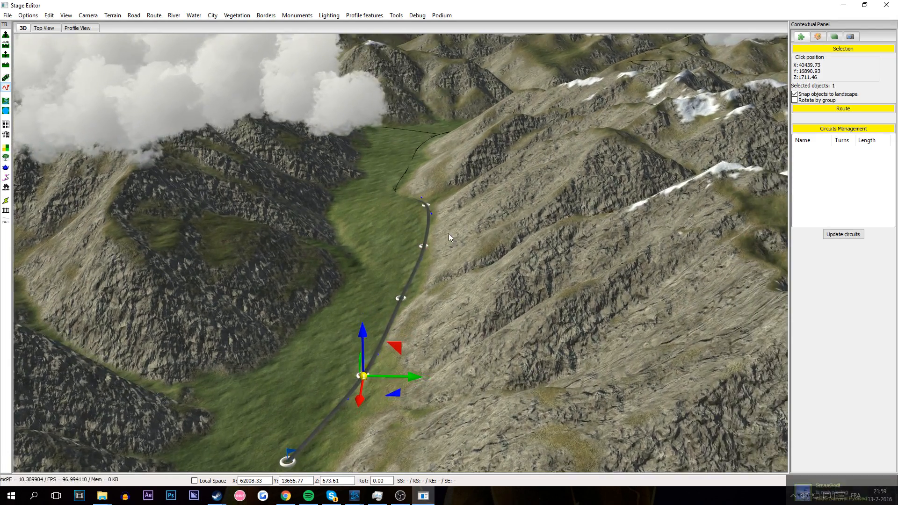
Step: Extend the route along the valley through about X 47412, Y 14337 to the road junction at about X 45448, Y 15025
{"action": "key", "text": "Up"}
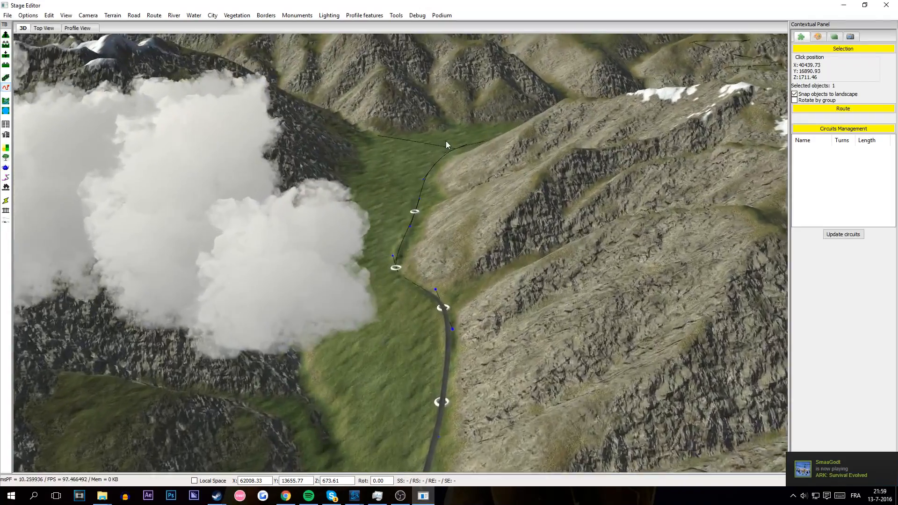
{"action": "key", "text": "Up"}
{"action": "key", "text": "Up"}
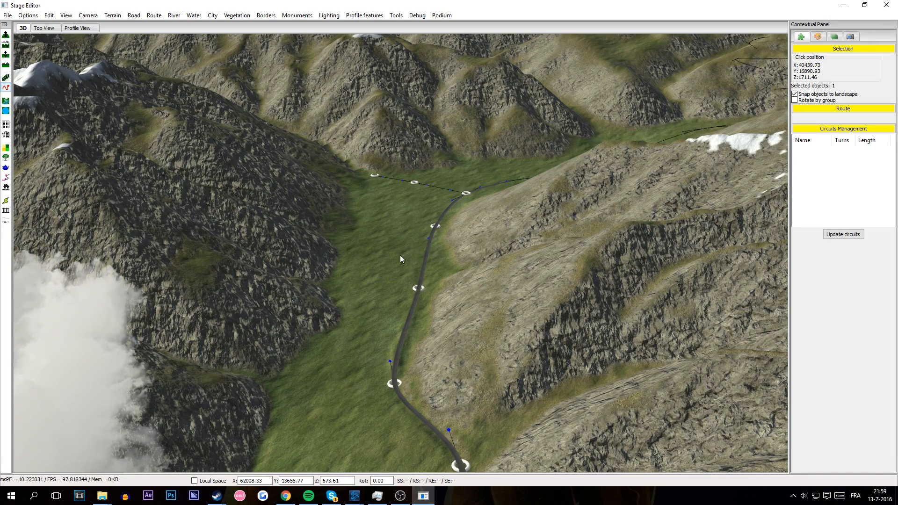
{"action": "key", "text": "Up"}
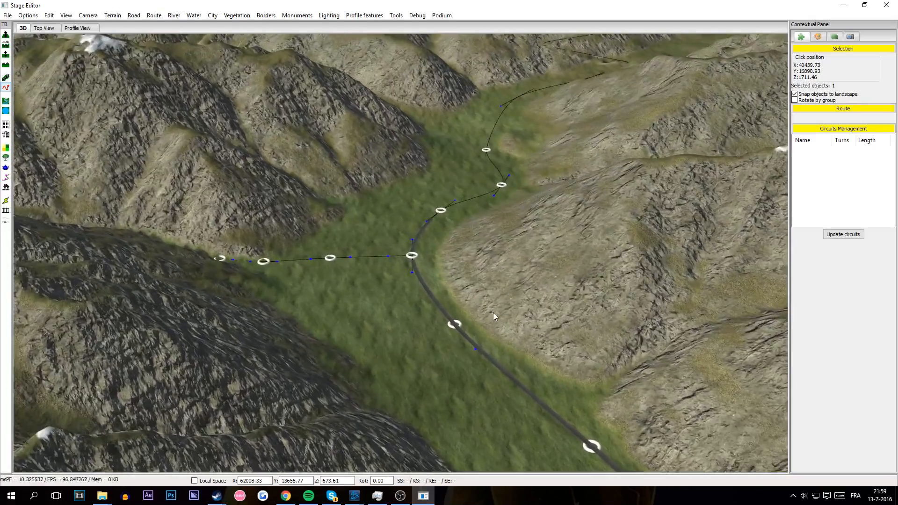
{"action": "middle_click_drag", "start_coordinate": [447, 412], "coordinate": [596, 395]}
{"action": "middle_click_drag", "start_coordinate": [683, 265], "coordinate": [627, 323]}
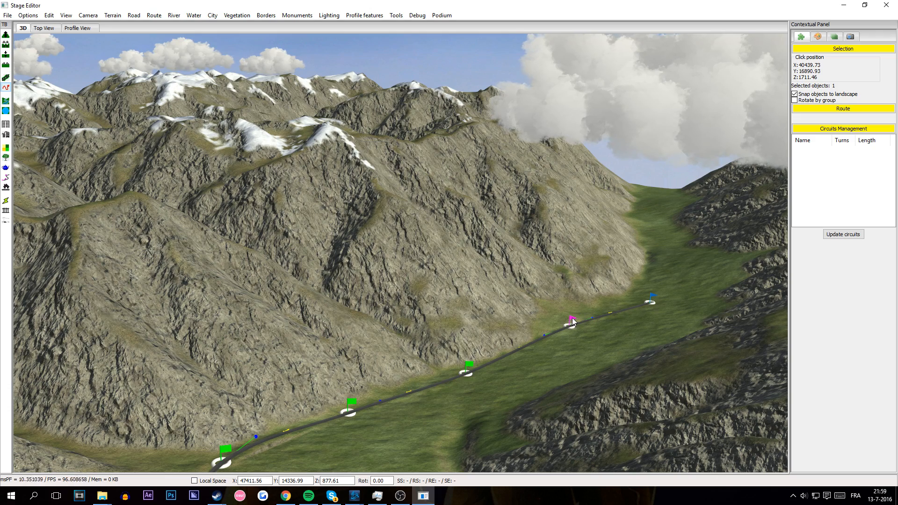
{"action": "left_click", "coordinate": [463, 421]}
{"action": "middle_click_drag", "start_coordinate": [464, 422], "coordinate": [405, 293]}
{"action": "middle_click_drag", "start_coordinate": [324, 289], "coordinate": [422, 271]}
{"action": "left_click", "coordinate": [423, 261]}
{"action": "middle_click_drag", "start_coordinate": [327, 220], "coordinate": [583, 335]}
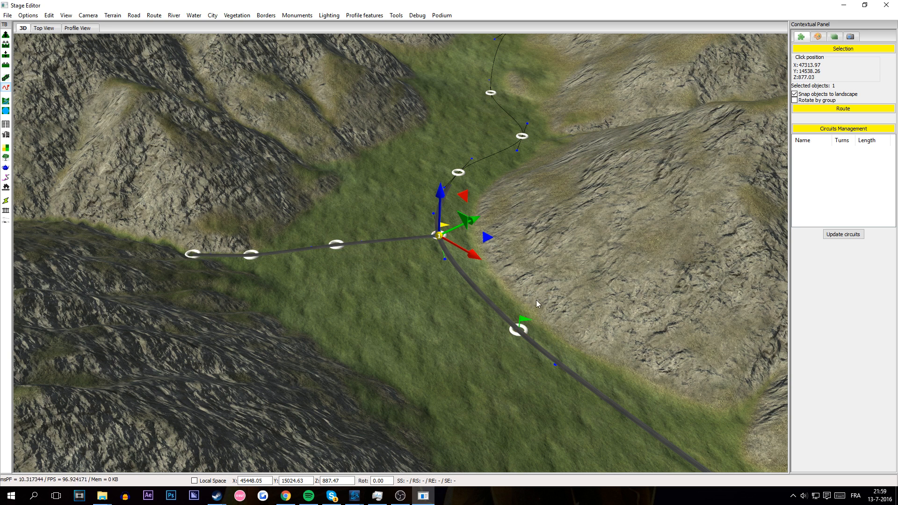
Step: Try routing past the junction to about X 44143, Y 18093 and undo back to about X 47412, Y 14337
{"action": "left_click", "coordinate": [531, 321]}
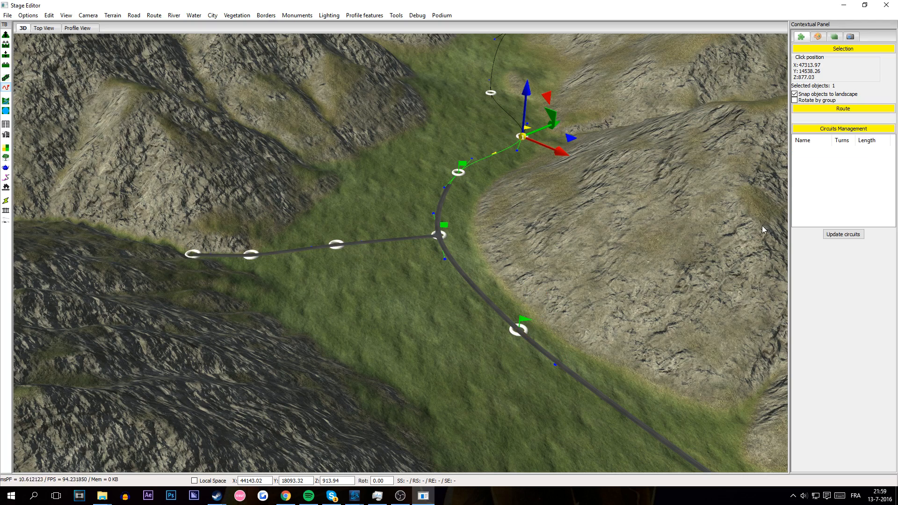
{"action": "key", "text": "Delete"}
{"action": "scroll", "coordinate": [617, 363], "scroll_direction": "down", "scroll_amount": 3}
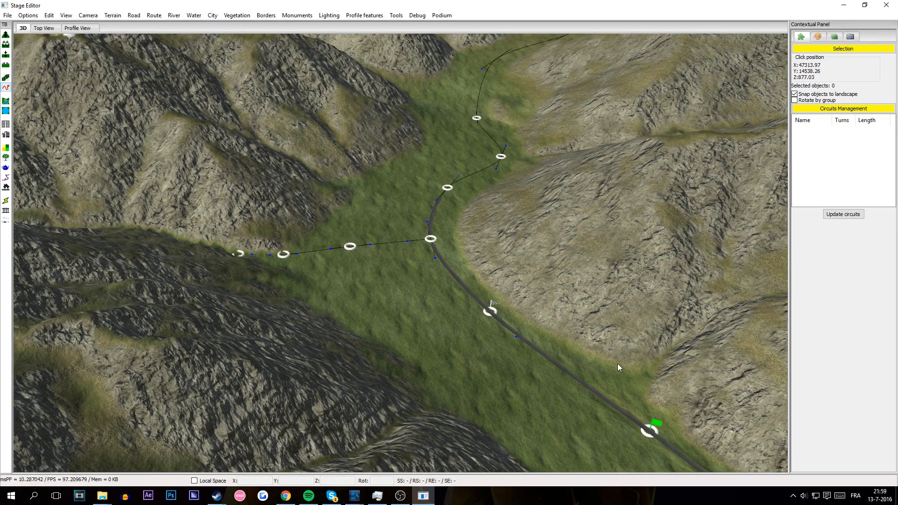
{"action": "scroll", "coordinate": [617, 364], "scroll_direction": "down", "scroll_amount": 2}
{"action": "key", "text": "ctrl+z"}
{"action": "key", "text": "ctrl+z"}
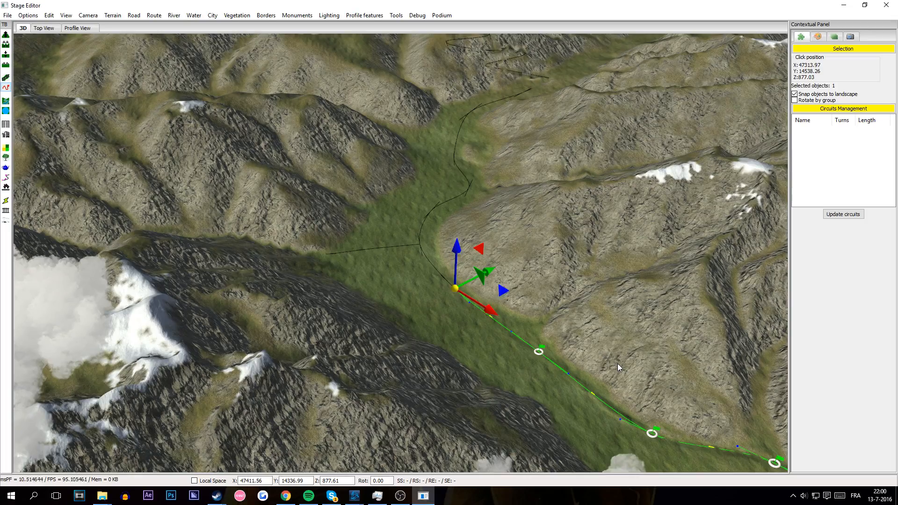
Step: Try routing onto the junction's side road at about X 44330, Y 12943 and undo it
{"action": "middle_click_drag", "start_coordinate": [494, 350], "coordinate": [495, 132]}
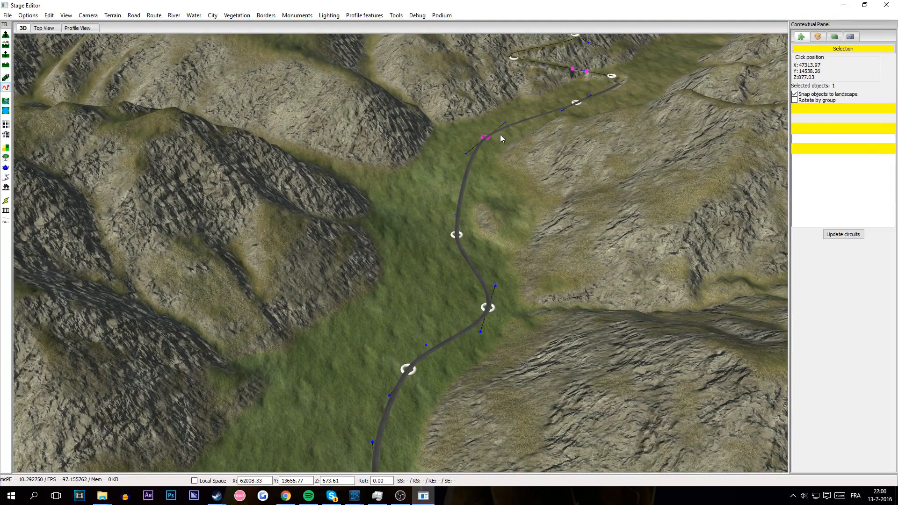
{"action": "left_click", "coordinate": [501, 329]}
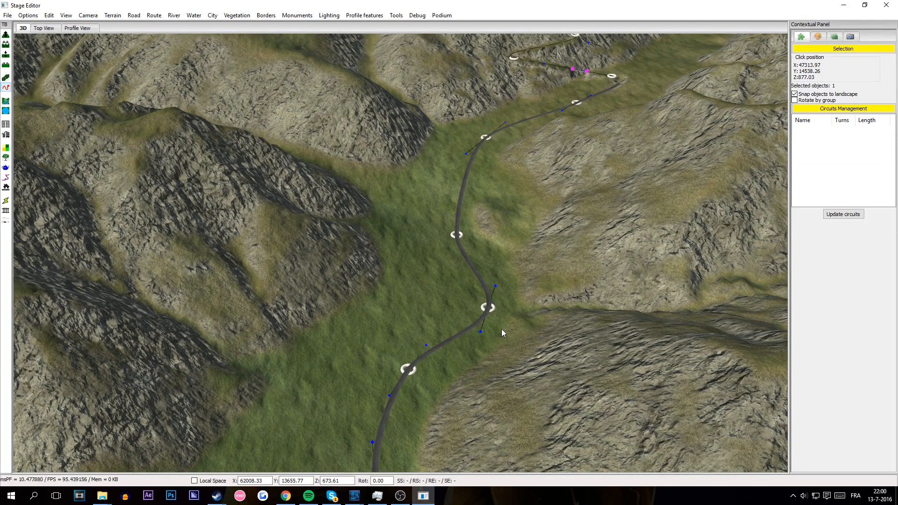
{"action": "middle_click_drag", "start_coordinate": [436, 365], "coordinate": [273, 374]}
{"action": "left_click", "coordinate": [312, 352]}
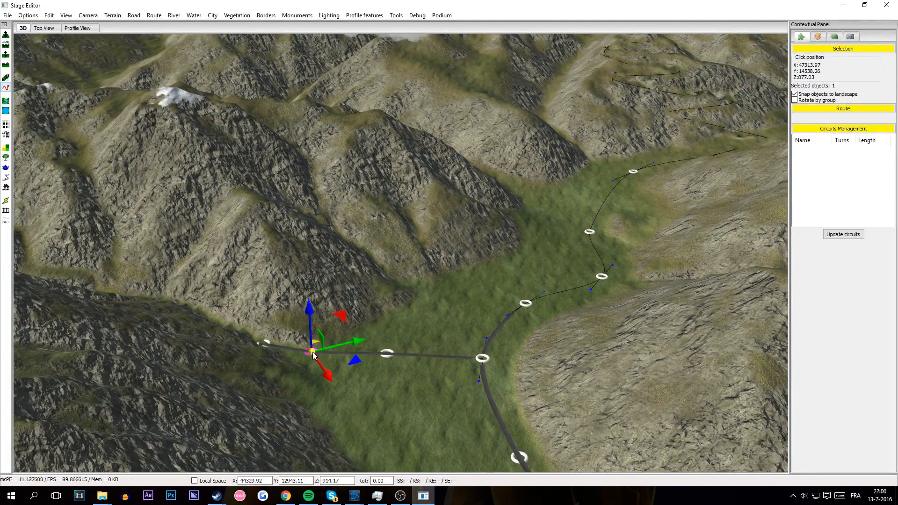
{"action": "left_click", "coordinate": [430, 350]}
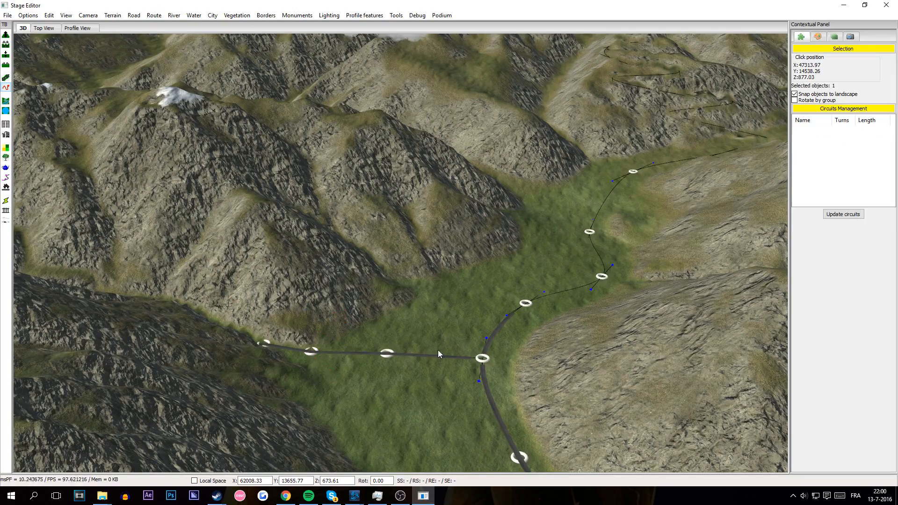
Step: Try routing from the second road point directly to the side road at about X 44813, Y 13875 and undo it
{"action": "scroll", "coordinate": [442, 352], "scroll_direction": "down", "scroll_amount": 6}
{"action": "middle_click_drag", "start_coordinate": [441, 352], "coordinate": [356, 410]}
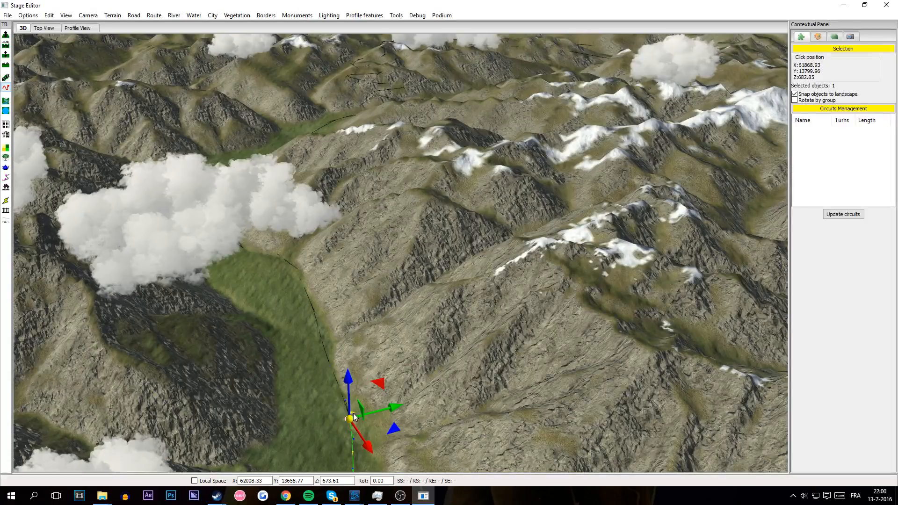
{"action": "key", "text": "Left"}
{"action": "key", "text": "Up"}
{"action": "left_click", "coordinate": [365, 295]}
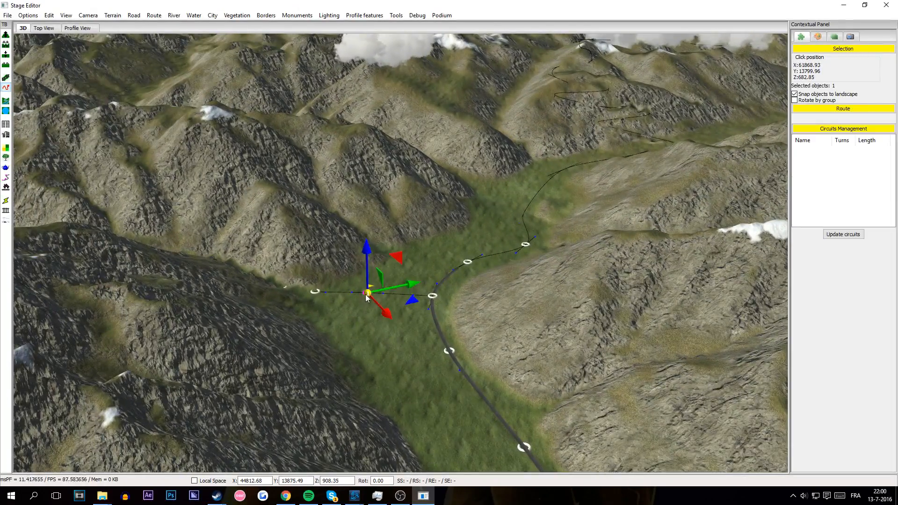
{"action": "key", "text": "Down"}
{"action": "key", "text": "Right"}
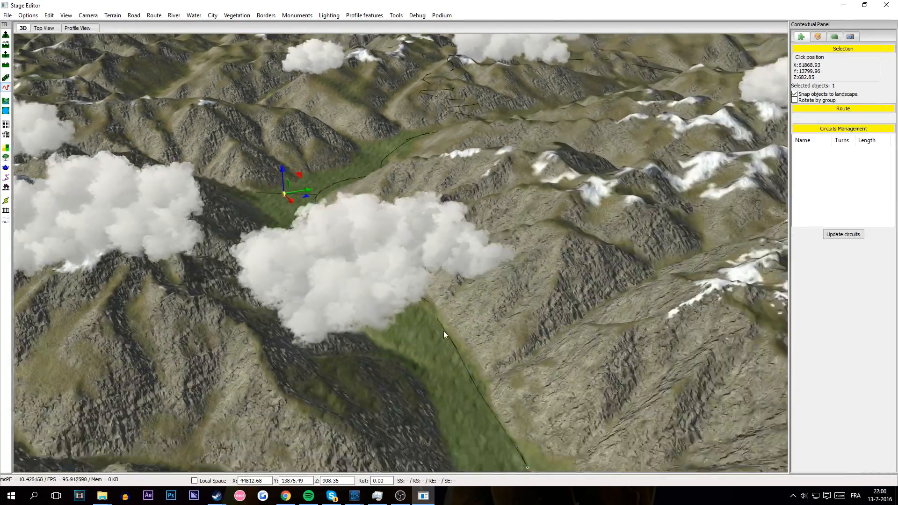
{"action": "key", "text": "Up"}
{"action": "key", "text": "Left"}
{"action": "key", "text": "Left"}
{"action": "key", "text": "Up"}
{"action": "scroll", "coordinate": [429, 357], "scroll_direction": "up", "scroll_amount": 5}
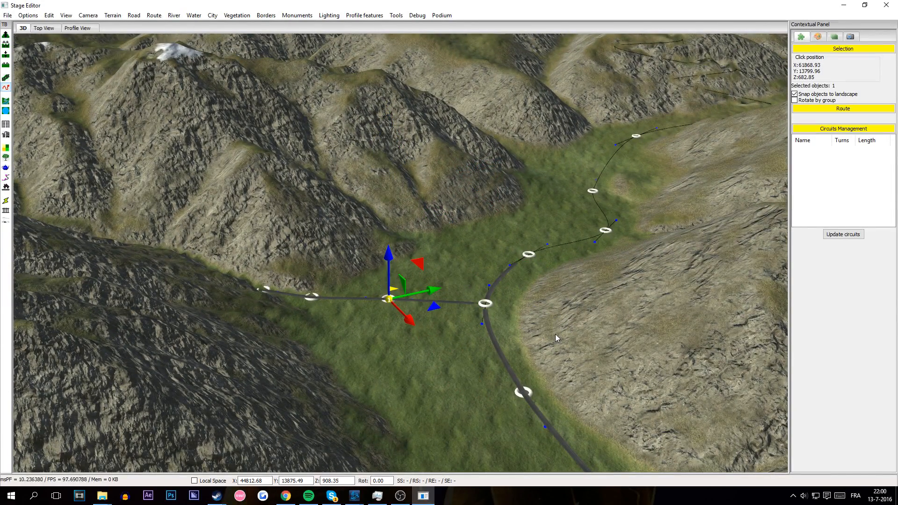
{"action": "left_click", "coordinate": [505, 273]}
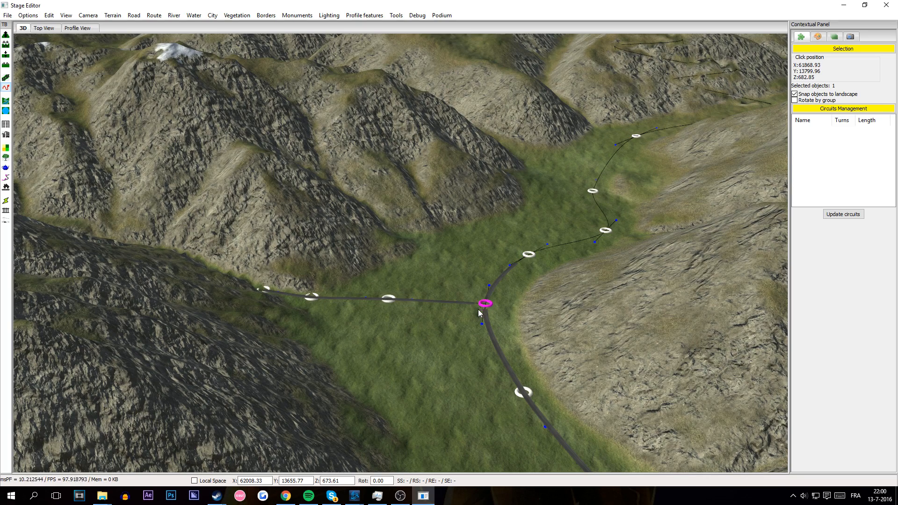
Step: Extend the route through about X 47412, Y 14337 to the junction at about X 45448, Y 15025
{"action": "left_click", "coordinate": [456, 357]}
{"action": "middle_click_drag", "start_coordinate": [456, 357], "coordinate": [460, 352]}
{"action": "scroll", "coordinate": [460, 352], "scroll_direction": "up", "scroll_amount": 1}
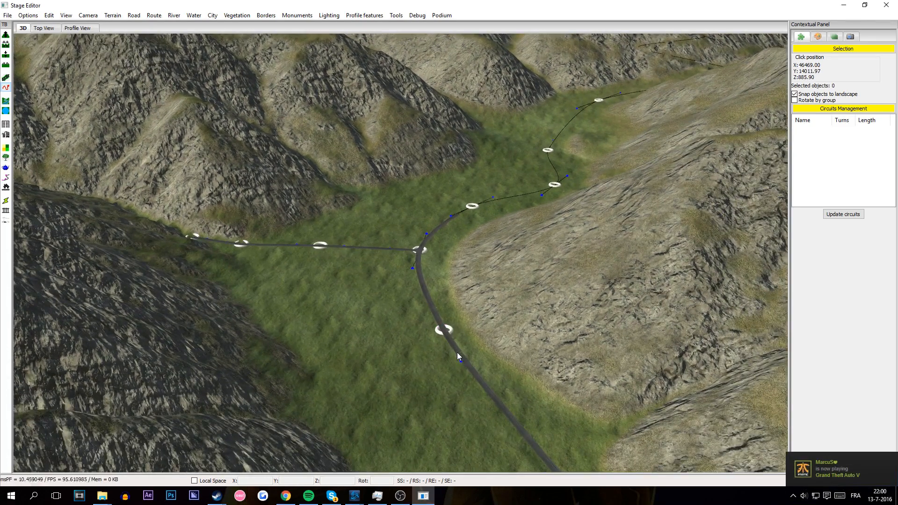
{"action": "left_click", "coordinate": [446, 333]}
{"action": "scroll", "coordinate": [493, 366], "scroll_direction": "down", "scroll_amount": 3}
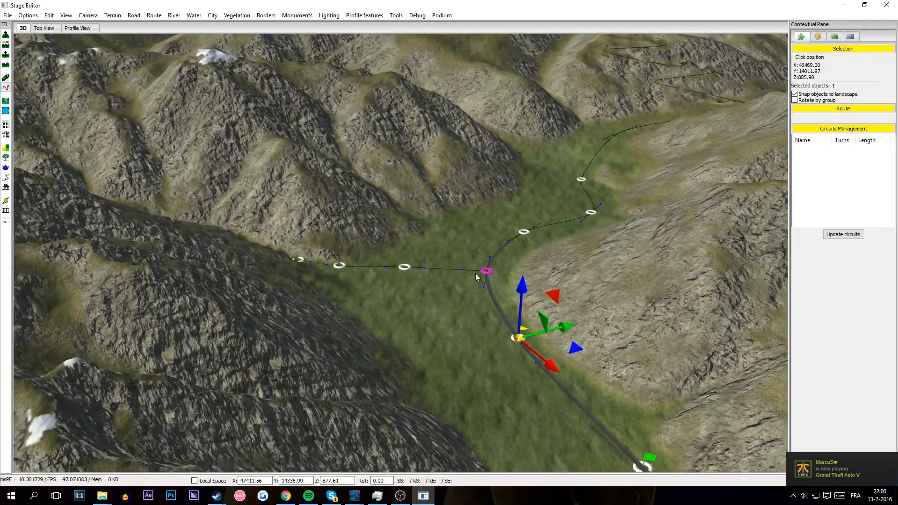
{"action": "left_click", "coordinate": [490, 273]}
{"action": "key", "text": "Up"}
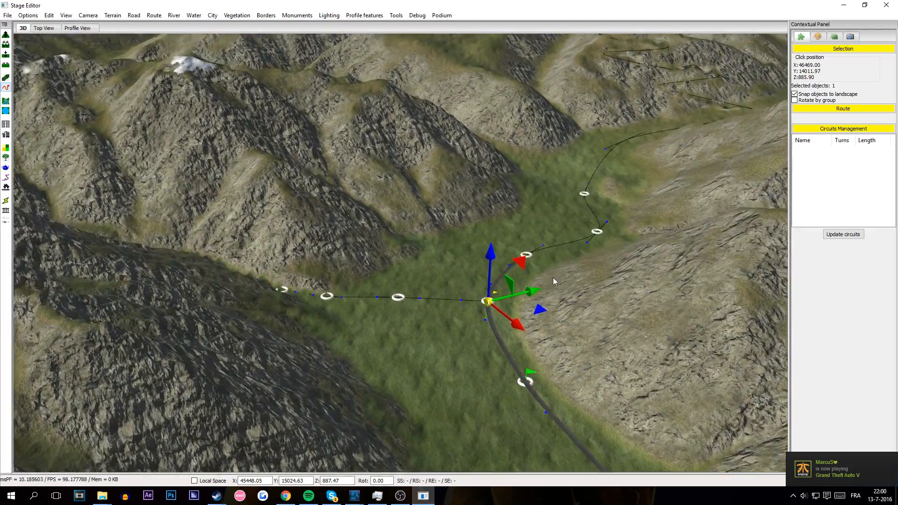
Step: Continue the route from the junction over the mountain climb to about X 38112, Y 42099
{"action": "key", "text": "Up"}
{"action": "middle_click_drag", "start_coordinate": [498, 270], "coordinate": [562, 239]}
{"action": "key", "text": "Up"}
{"action": "key", "text": "Up"}
{"action": "left_click", "coordinate": [541, 234]}
{"action": "key", "text": "Down"}
{"action": "middle_click_drag", "start_coordinate": [517, 278], "coordinate": [492, 203]}
{"action": "key", "text": "Up"}
{"action": "key", "text": "Down"}
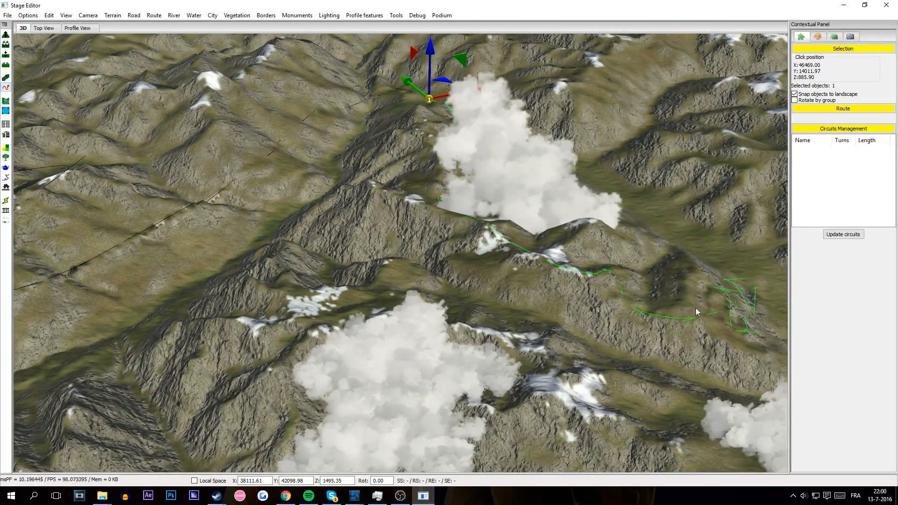
Step: Complete the route along the remaining mountain road, deselect it and return to the start in the valley
{"action": "key", "text": "Up"}
{"action": "middle_click_drag", "start_coordinate": [302, 122], "coordinate": [411, 166]}
{"action": "key", "text": "Up"}
{"action": "middle_click_drag", "start_coordinate": [456, 227], "coordinate": [347, 256]}
{"action": "left_click", "coordinate": [356, 253]}
{"action": "key", "text": "Down"}
{"action": "middle_click_drag", "start_coordinate": [478, 281], "coordinate": [348, 215]}
{"action": "key", "text": "Up"}
{"action": "key", "text": "Up"}
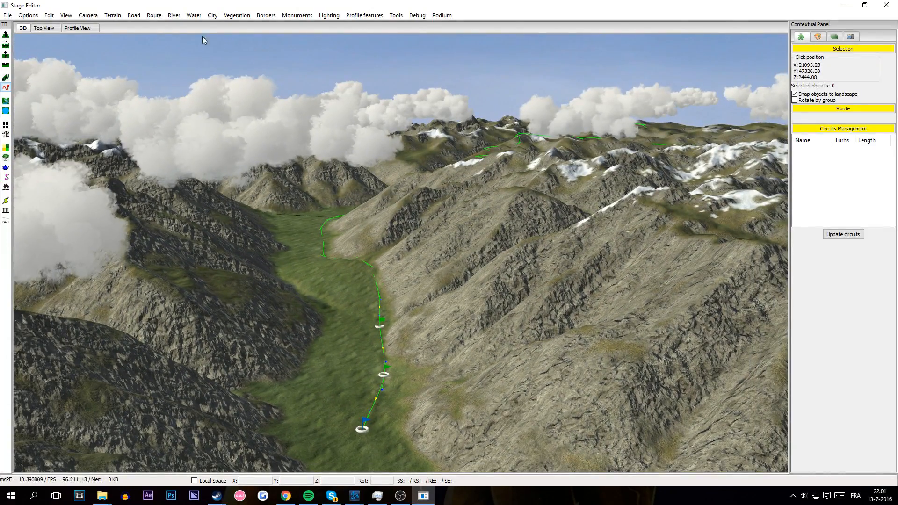
Step: Check the stage for errors and go to the location of the first reported bad route slope
{"action": "left_click", "coordinate": [396, 17]}
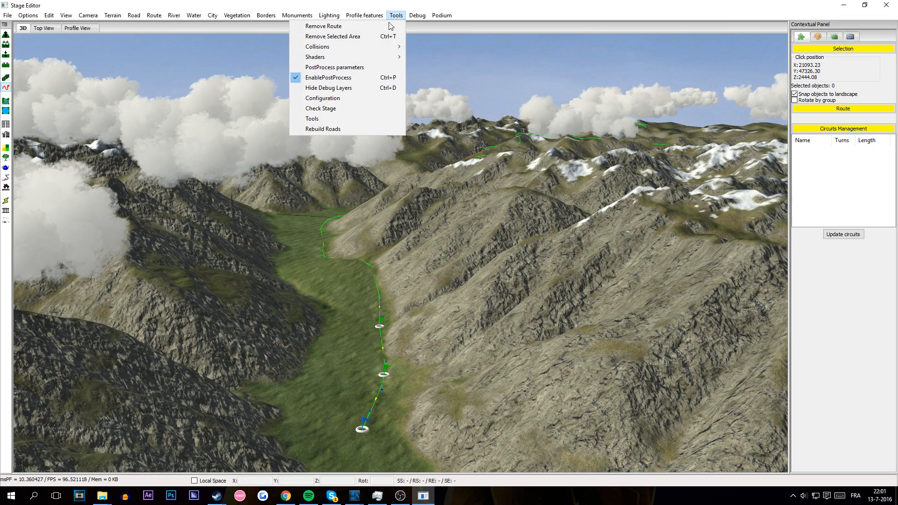
{"action": "left_click", "coordinate": [321, 109]}
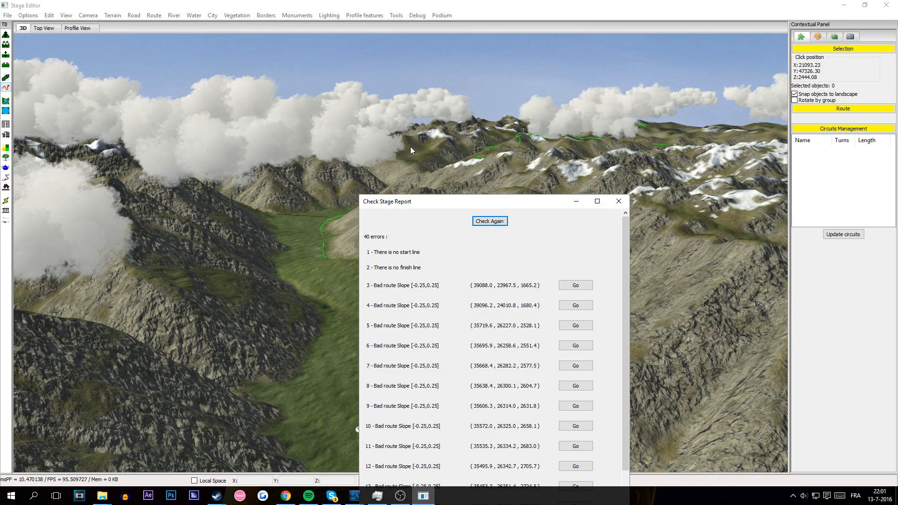
{"action": "left_click_drag", "start_coordinate": [403, 201], "coordinate": [445, 67]}
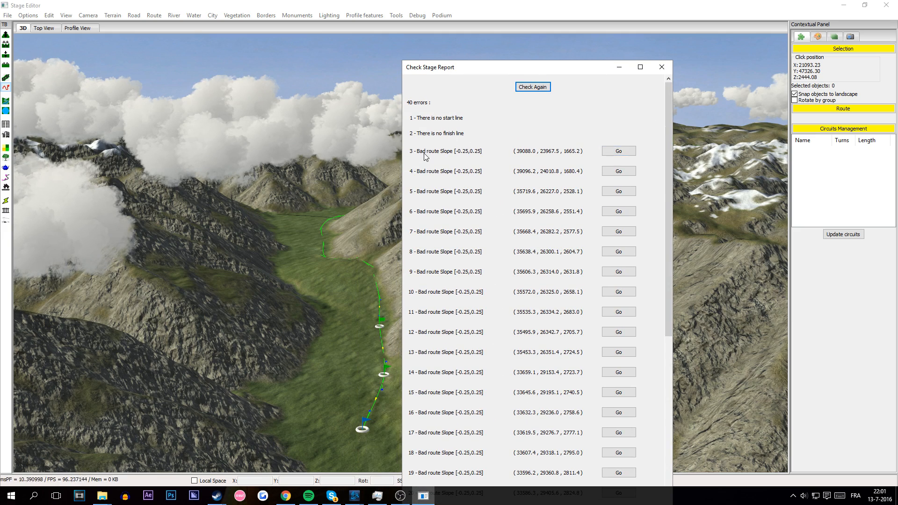
{"action": "left_click", "coordinate": [622, 150]}
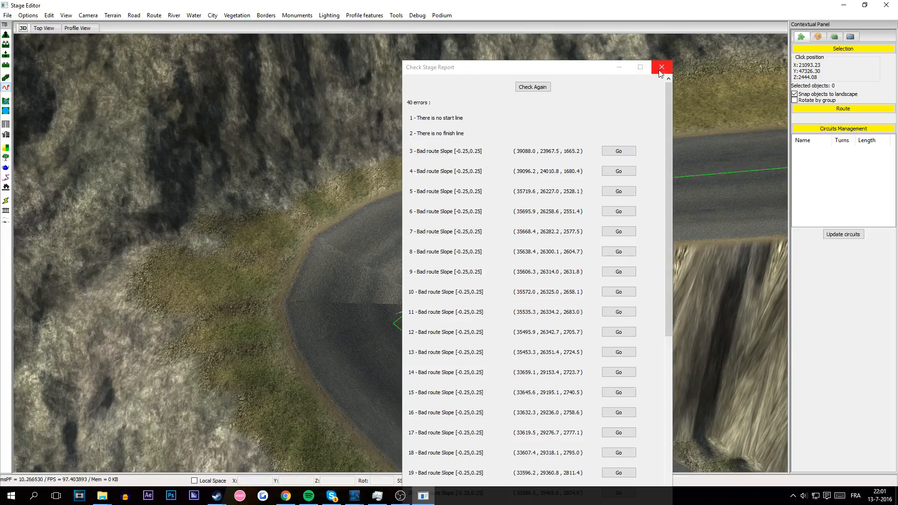
{"action": "left_click", "coordinate": [661, 66]}
Step: Move the lower hairpin's road point on the climb to about X 39240, Y 23887 and deselect it
{"action": "scroll", "coordinate": [430, 352], "scroll_direction": "down", "scroll_amount": 5}
{"action": "middle_click_drag", "start_coordinate": [465, 245], "coordinate": [333, 302]}
{"action": "scroll", "coordinate": [495, 280], "scroll_direction": "down", "scroll_amount": 5}
{"action": "scroll", "coordinate": [420, 287], "scroll_direction": "up", "scroll_amount": 3}
{"action": "scroll", "coordinate": [421, 287], "scroll_direction": "up", "scroll_amount": 2}
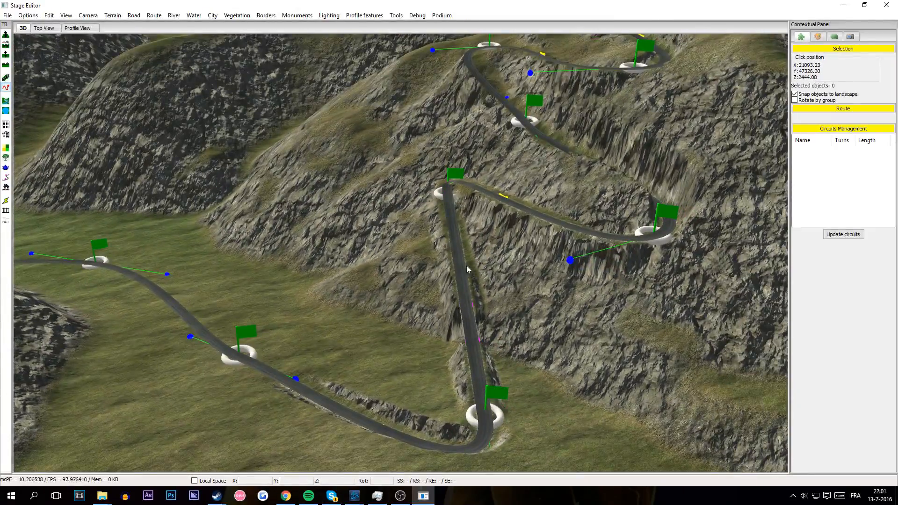
{"action": "left_click", "coordinate": [445, 194]}
{"action": "middle_click_drag", "start_coordinate": [427, 238], "coordinate": [478, 255]}
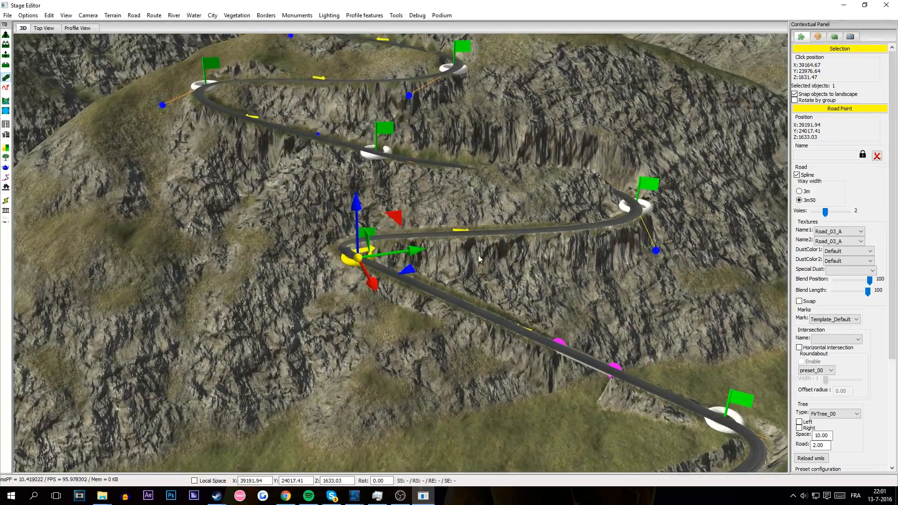
{"action": "left_click_drag", "start_coordinate": [395, 275], "coordinate": [381, 289]}
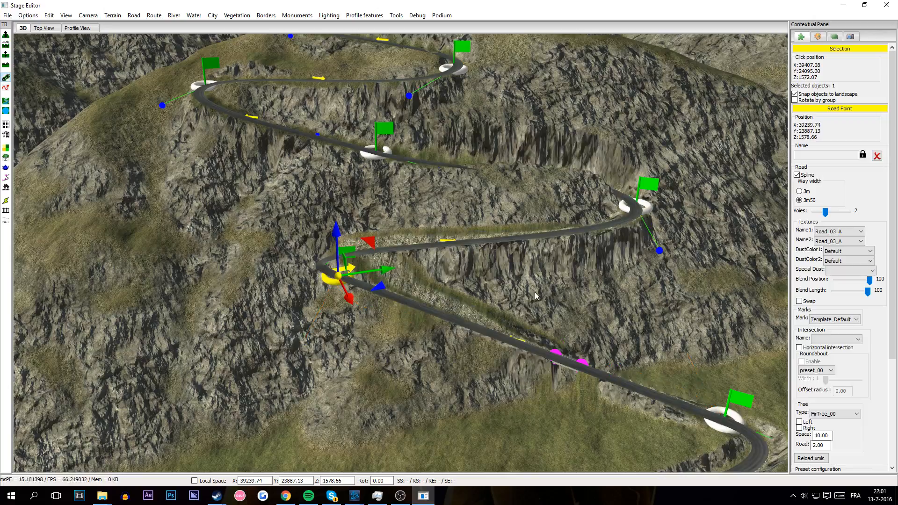
{"action": "left_click", "coordinate": [464, 294]}
Step: Move the lower hairpin's road point down the slope to about X 39394, Y 23952 and deselect it
{"action": "scroll", "coordinate": [467, 302], "scroll_direction": "up", "scroll_amount": 5}
{"action": "scroll", "coordinate": [468, 310], "scroll_direction": "up", "scroll_amount": 3}
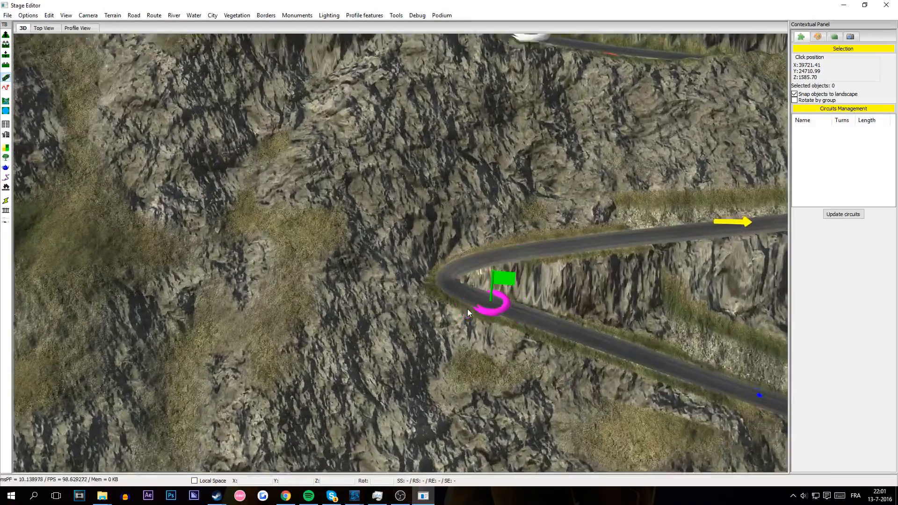
{"action": "middle_click_drag", "start_coordinate": [636, 338], "coordinate": [591, 332]}
{"action": "scroll", "coordinate": [592, 334], "scroll_direction": "down", "scroll_amount": 3}
{"action": "left_click", "coordinate": [553, 303]}
{"action": "middle_click_drag", "start_coordinate": [554, 308], "coordinate": [424, 210]}
{"action": "scroll", "coordinate": [566, 301], "scroll_direction": "down", "scroll_amount": 5}
{"action": "left_click", "coordinate": [424, 209]}
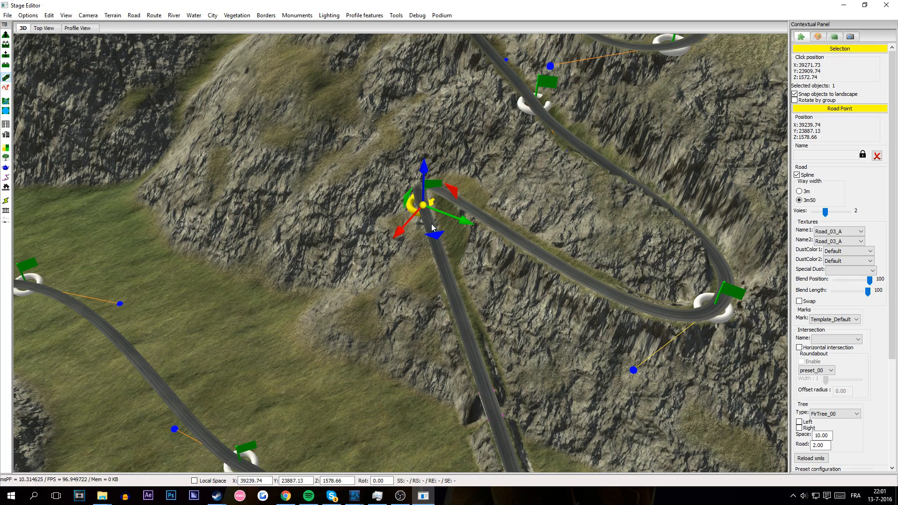
{"action": "left_click_drag", "start_coordinate": [434, 237], "coordinate": [422, 270]}
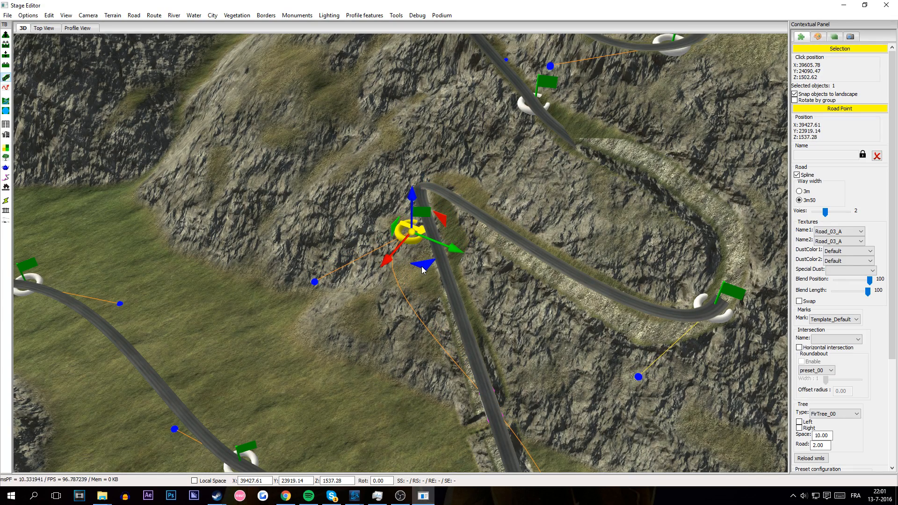
{"action": "left_click_drag", "start_coordinate": [422, 270], "coordinate": [431, 266]}
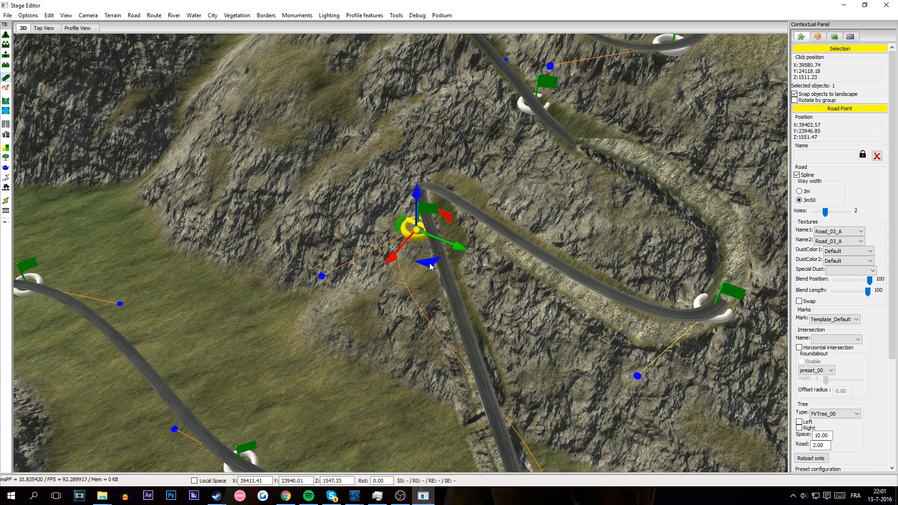
{"action": "left_click", "coordinate": [340, 276]}
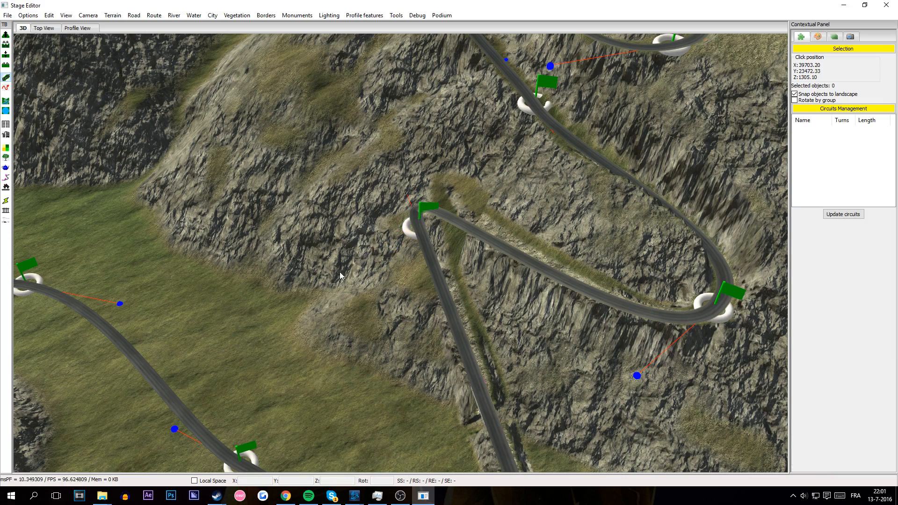
Step: Lower the same hairpin's road point further down the mountainside to about X 39474, Y 23821
{"action": "middle_click_drag", "start_coordinate": [390, 279], "coordinate": [489, 306]}
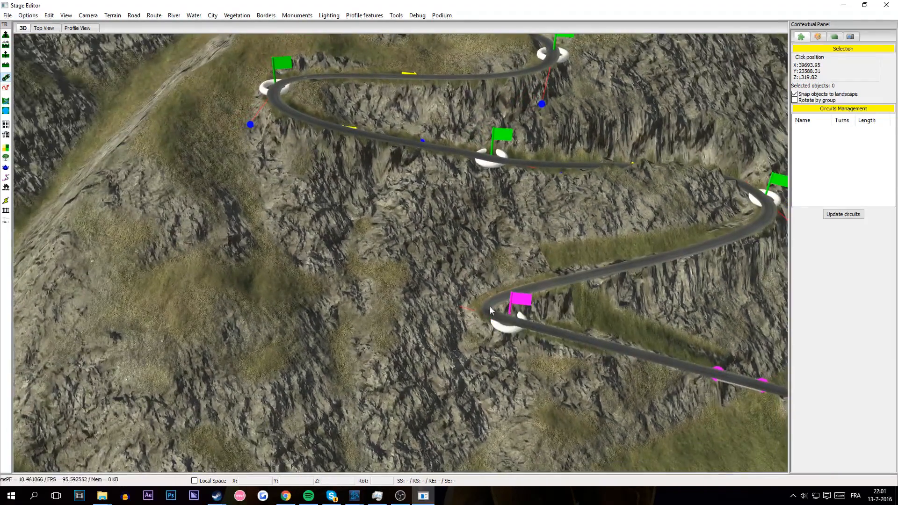
{"action": "left_click", "coordinate": [459, 307]}
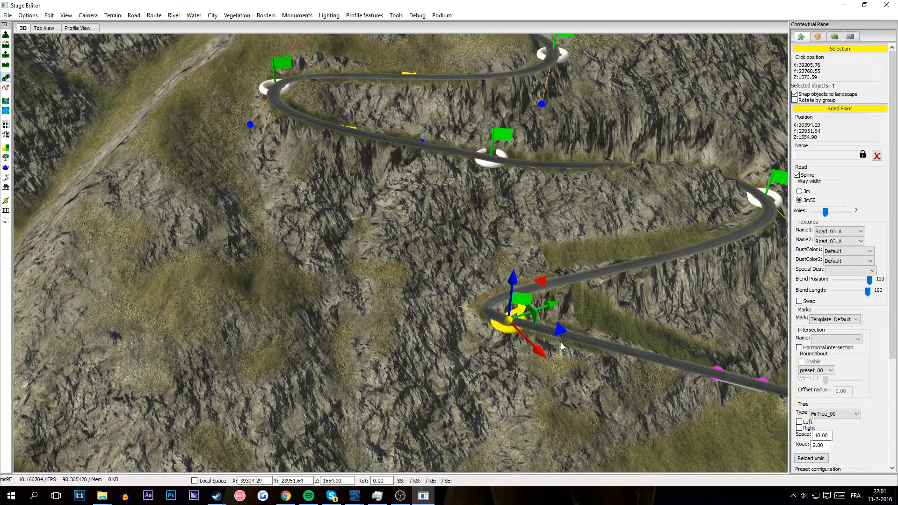
{"action": "left_click_drag", "start_coordinate": [557, 340], "coordinate": [549, 355]}
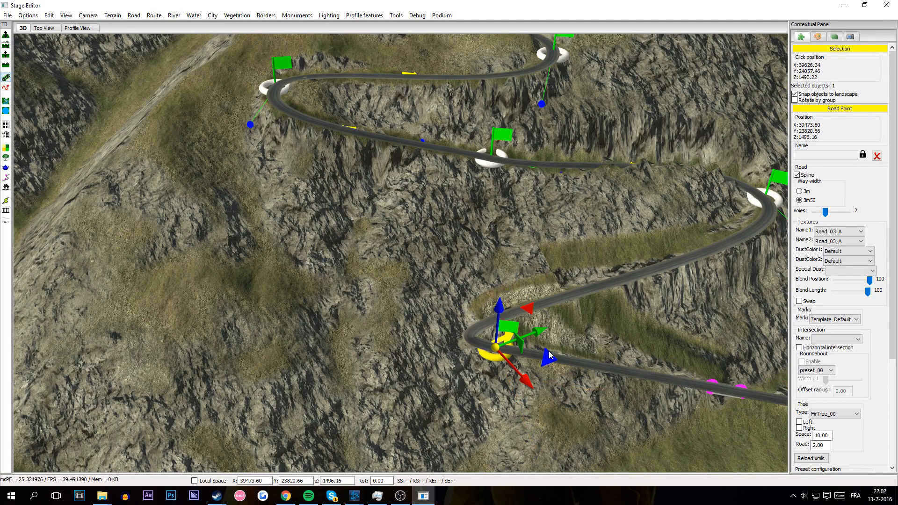
{"action": "left_click_drag", "start_coordinate": [537, 360], "coordinate": [323, 320]}
{"action": "left_click", "coordinate": [521, 315]}
{"action": "middle_click_drag", "start_coordinate": [521, 315], "coordinate": [505, 290]}
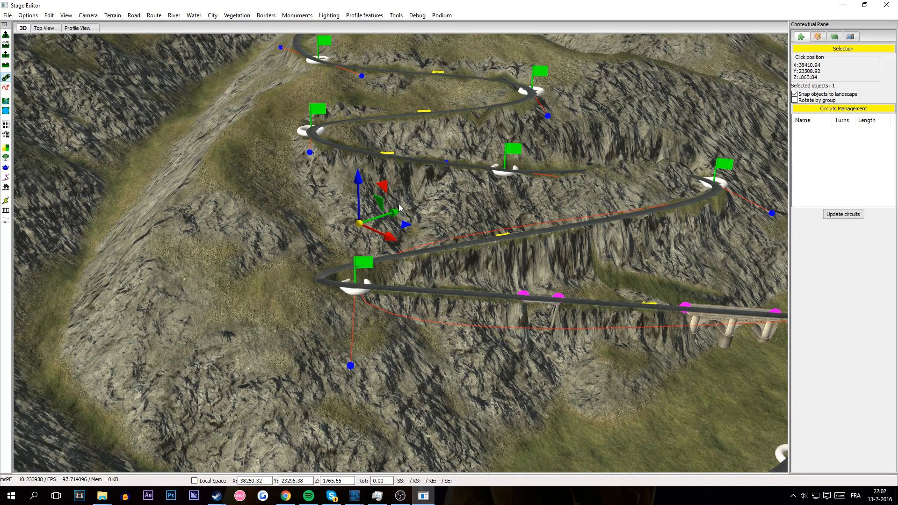
{"action": "key", "text": "ctrl+z"}
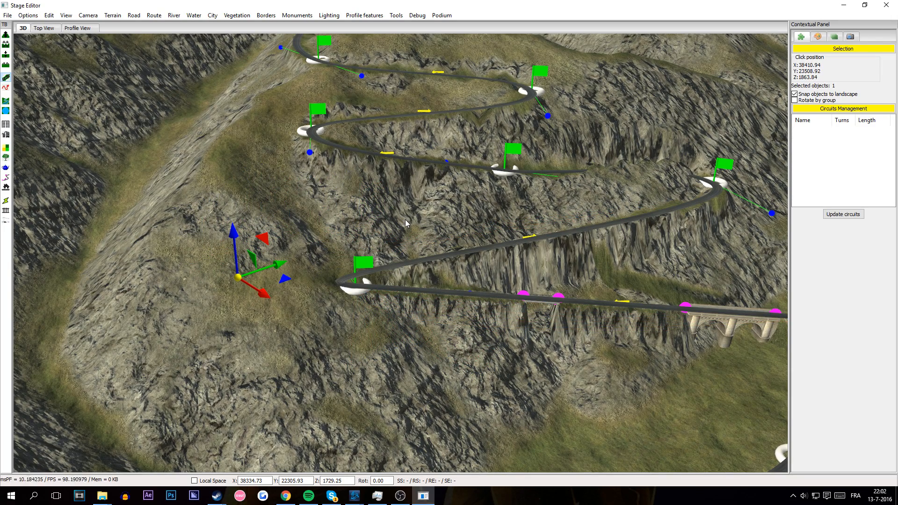
{"action": "key", "text": "ctrl+z"}
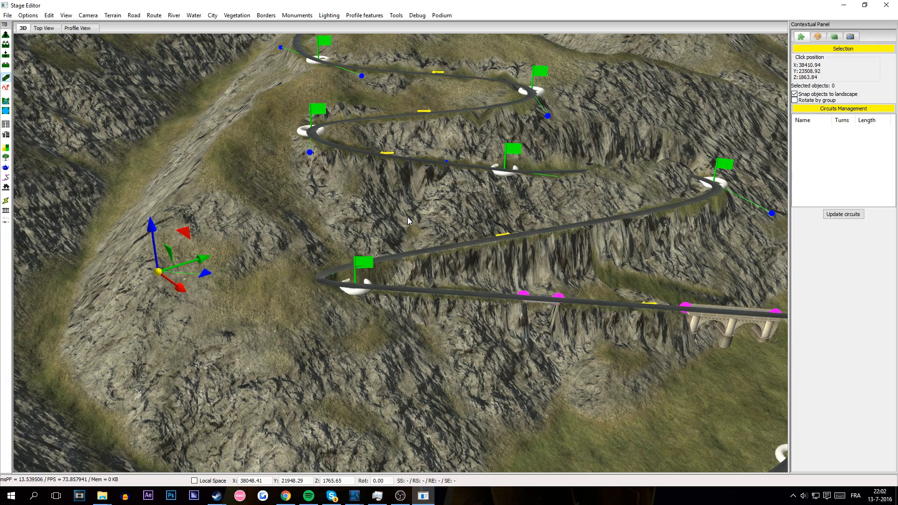
{"action": "key", "text": "ctrl+z"}
{"action": "key", "text": "ctrl+z"}
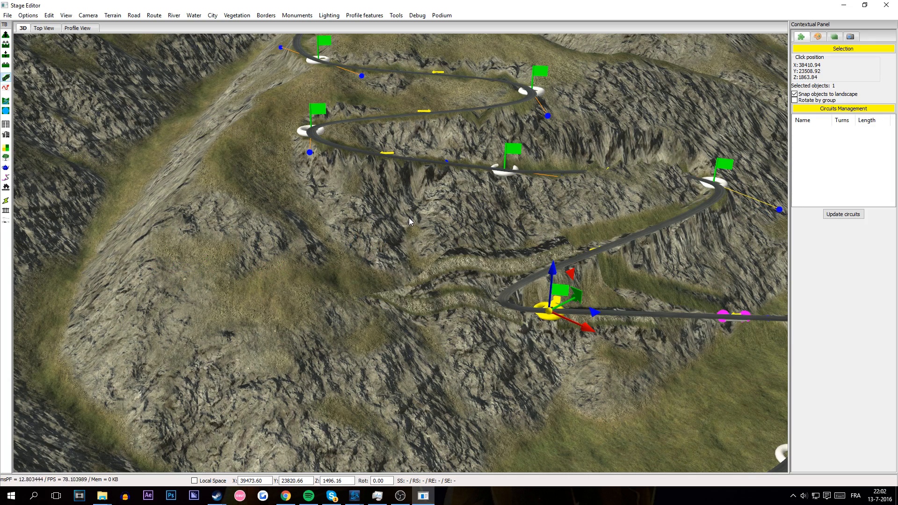
Step: Adjust the curve handle of the hairpin above the lower one to about X 39931, Y 25533
{"action": "left_click_drag", "start_coordinate": [600, 366], "coordinate": [515, 377]}
{"action": "right_click_drag", "start_coordinate": [515, 377], "coordinate": [393, 303]}
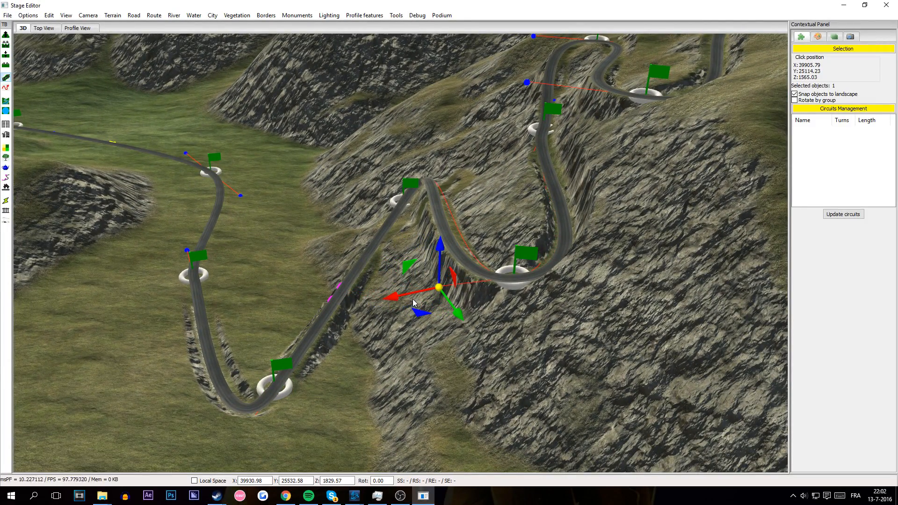
{"action": "right_click_drag", "start_coordinate": [379, 319], "coordinate": [396, 304]}
Step: Move the lower hairpin's road point to about X 39495, Y 23804 and deselect it
{"action": "left_click", "coordinate": [334, 302]}
{"action": "right_click_drag", "start_coordinate": [334, 301], "coordinate": [500, 223]}
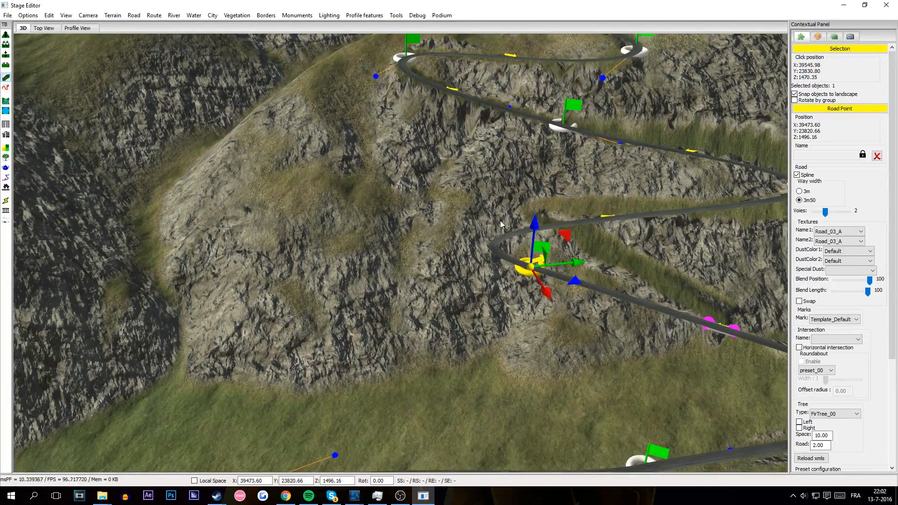
{"action": "key", "text": "Right"}
{"action": "left_click", "coordinate": [599, 258], "text": "ctrl"}
{"action": "key", "text": "ctrl+z"}
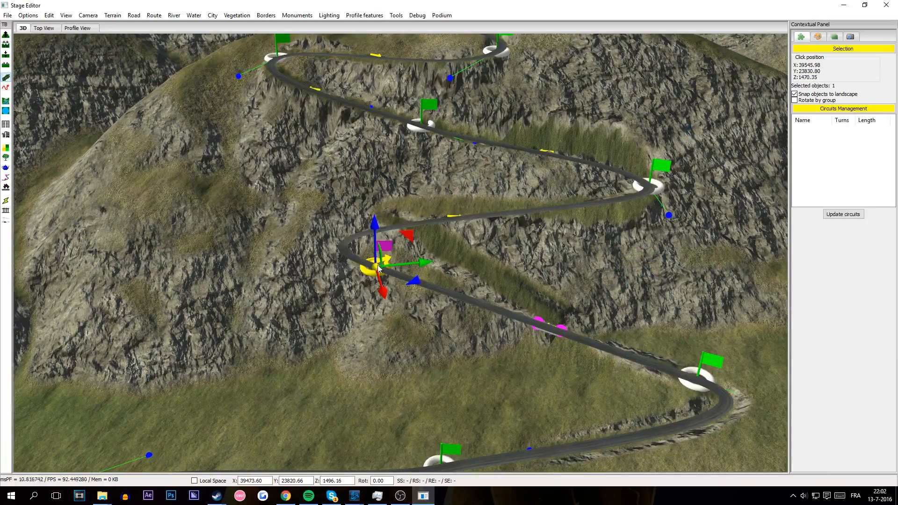
{"action": "left_click", "coordinate": [276, 216], "text": "ctrl"}
{"action": "right_click_drag", "start_coordinate": [275, 216], "coordinate": [432, 306]}
{"action": "left_click_drag", "start_coordinate": [435, 308], "coordinate": [432, 316]}
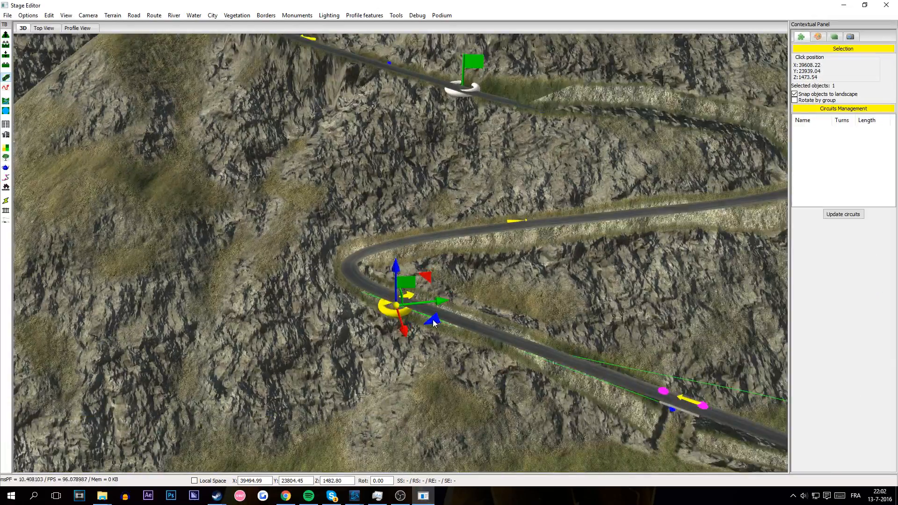
{"action": "left_click", "coordinate": [446, 326]}
Step: Move the road point of the next hairpin up the climb slightly down the slope and deselect it
{"action": "right_click_drag", "start_coordinate": [446, 326], "coordinate": [430, 361]}
{"action": "key", "text": "Up"}
{"action": "left_click", "coordinate": [382, 180]}
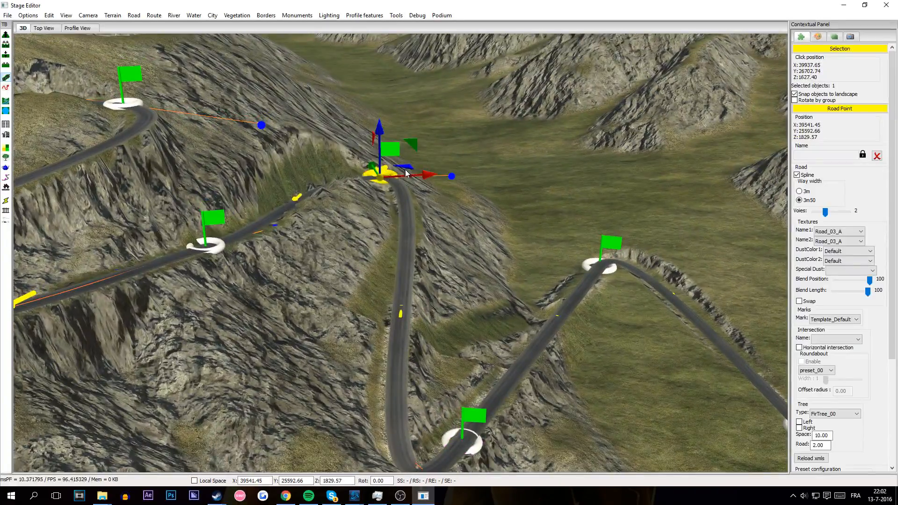
{"action": "left_click_drag", "start_coordinate": [407, 168], "coordinate": [412, 192]}
{"action": "left_click", "coordinate": [410, 215]}
Step: Shift the lower hairpin's road point along the mountainside to about X 39913, Y 24203
{"action": "right_click_drag", "start_coordinate": [410, 215], "coordinate": [388, 335]}
{"action": "left_click", "coordinate": [380, 331]}
{"action": "left_click_drag", "start_coordinate": [418, 346], "coordinate": [531, 333]}
{"action": "left_click", "coordinate": [515, 351]}
{"action": "right_click_drag", "start_coordinate": [514, 350], "coordinate": [461, 304]}
{"action": "left_click", "coordinate": [460, 291]}
{"action": "left_click_drag", "start_coordinate": [502, 309], "coordinate": [608, 309]}
{"action": "right_click_drag", "start_coordinate": [608, 309], "coordinate": [407, 250]}
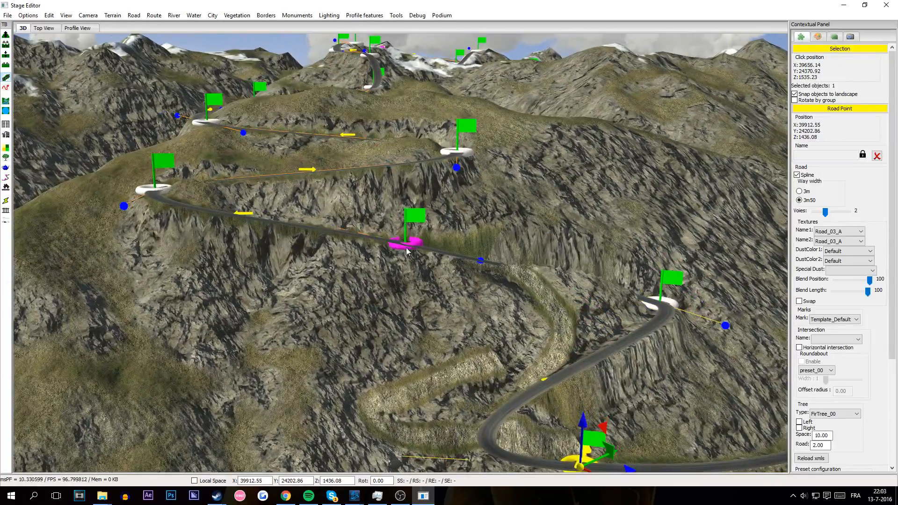
Step: Move the lower hairpin's road point slightly back along the slope and deselect it
{"action": "left_click", "coordinate": [407, 249]}
{"action": "left_click", "coordinate": [592, 391]}
{"action": "right_click_drag", "start_coordinate": [593, 390], "coordinate": [521, 284]}
{"action": "left_click_drag", "start_coordinate": [562, 334], "coordinate": [527, 332]}
{"action": "left_click", "coordinate": [500, 346]}
{"action": "right_click_drag", "start_coordinate": [500, 347], "coordinate": [173, 139]}
Step: Check the stage for errors, go to the first reported bad route slope and close the report
{"action": "left_click", "coordinate": [396, 15]}
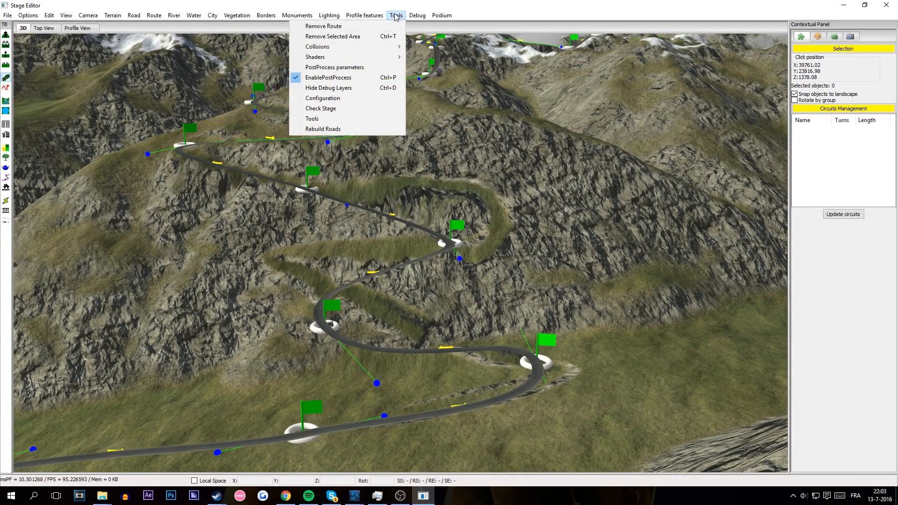
{"action": "left_click", "coordinate": [343, 115]}
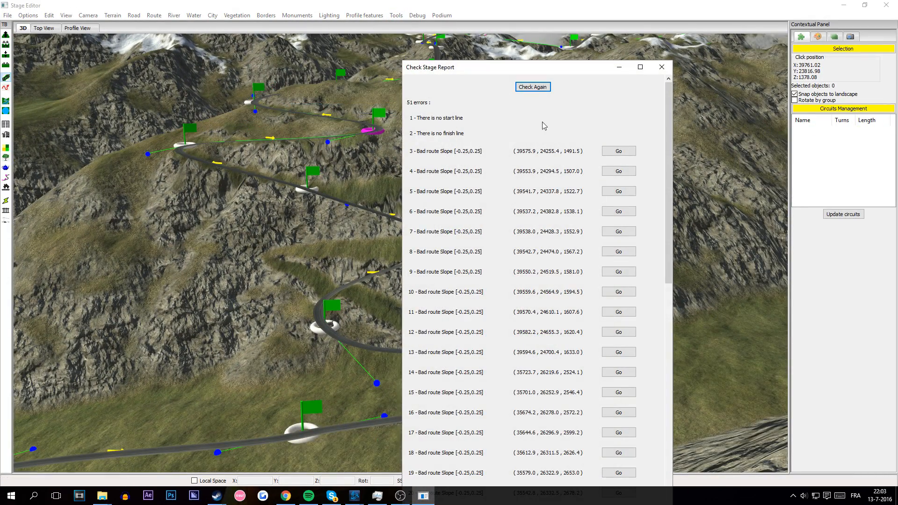
{"action": "left_click", "coordinate": [618, 151]}
{"action": "left_click", "coordinate": [661, 67]}
Step: Move the road point of the hairpin above the lower one to about X 39819, Y 25456
{"action": "scroll", "coordinate": [457, 143], "scroll_direction": "down", "scroll_amount": 5}
{"action": "middle_click_drag", "start_coordinate": [457, 143], "coordinate": [480, 94]}
{"action": "scroll", "coordinate": [462, 97], "scroll_direction": "down", "scroll_amount": 4}
{"action": "scroll", "coordinate": [478, 173], "scroll_direction": "up", "scroll_amount": 2}
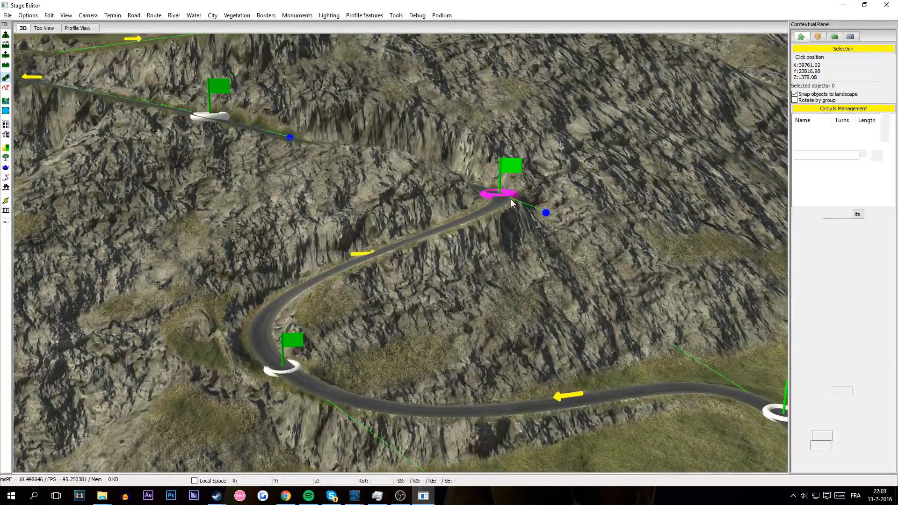
{"action": "left_click", "coordinate": [506, 201]}
{"action": "left_click_drag", "start_coordinate": [548, 199], "coordinate": [640, 233]}
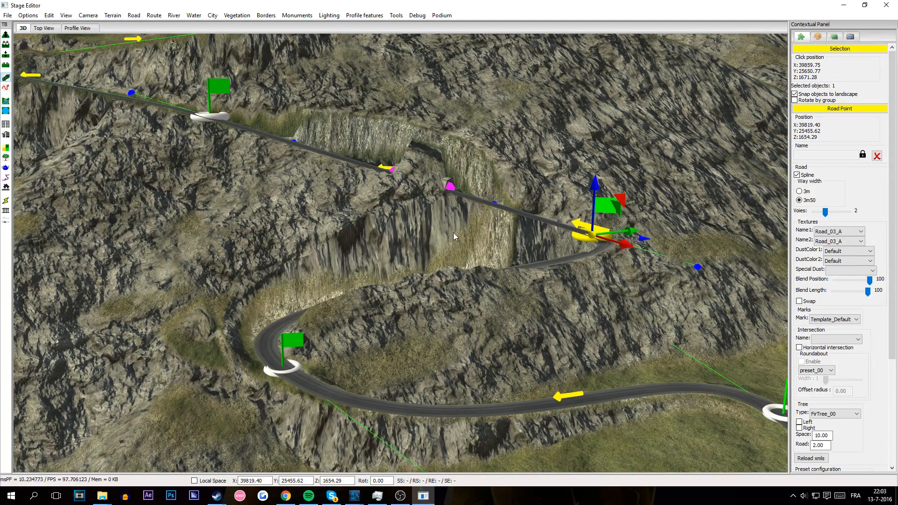
{"action": "scroll", "coordinate": [412, 240], "scroll_direction": "up", "scroll_amount": 3}
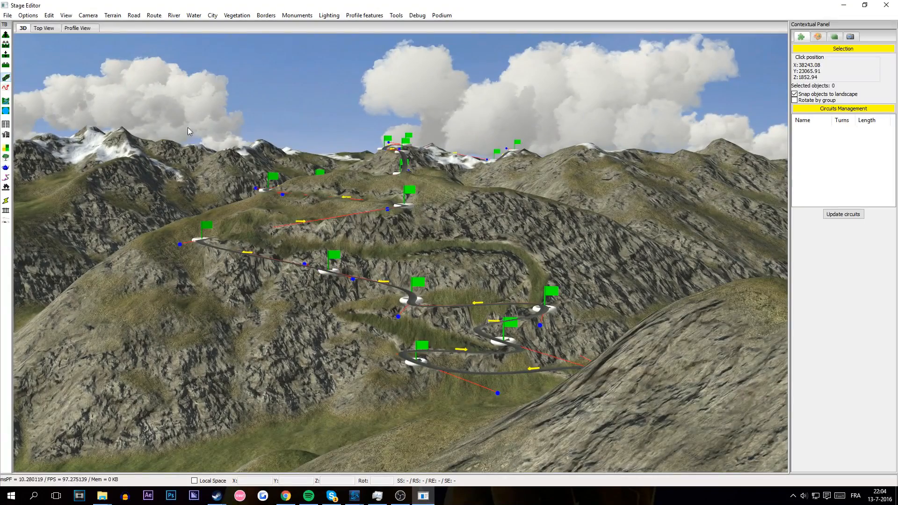
Step: Check the stage again, go to the first reported road overlap and close the report
{"action": "left_click", "coordinate": [396, 16]}
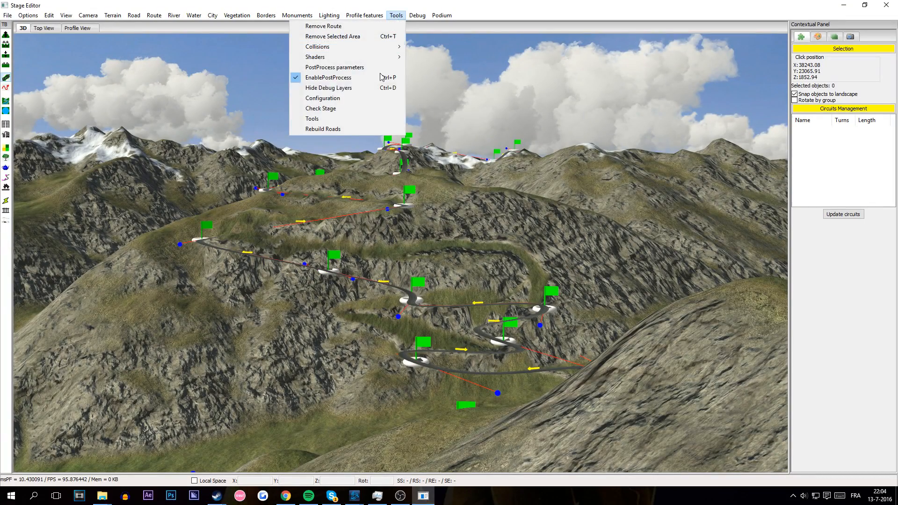
{"action": "left_click", "coordinate": [334, 108]}
{"action": "left_click", "coordinate": [619, 151]}
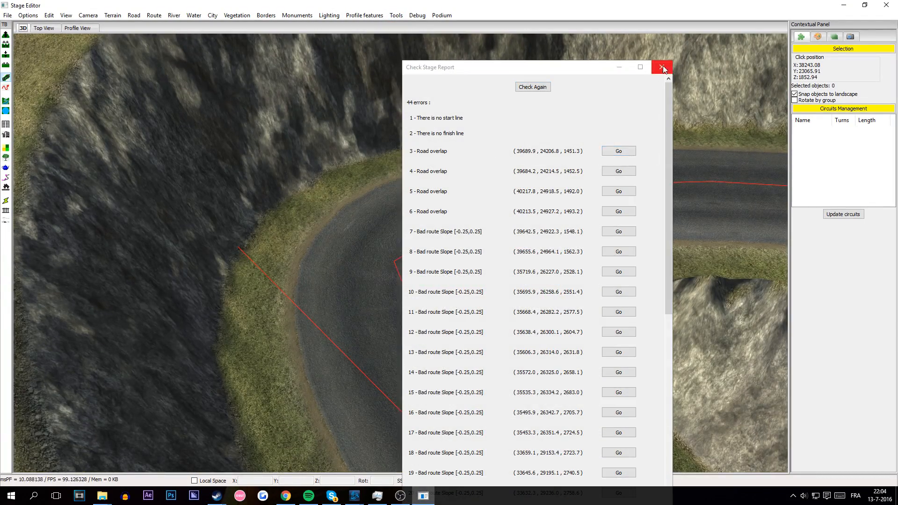
{"action": "left_click", "coordinate": [661, 67]}
Step: Adjust the lower hairpin's curve handle to about X 40311, Y 23794 to reshape the overlapping bend
{"action": "scroll", "coordinate": [439, 241], "scroll_direction": "down", "scroll_amount": 10}
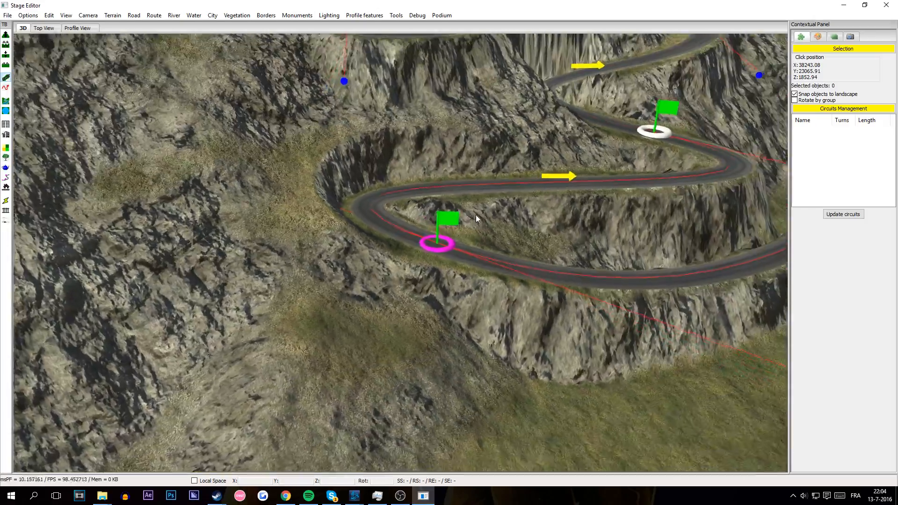
{"action": "middle_click_drag", "start_coordinate": [475, 215], "coordinate": [654, 226]}
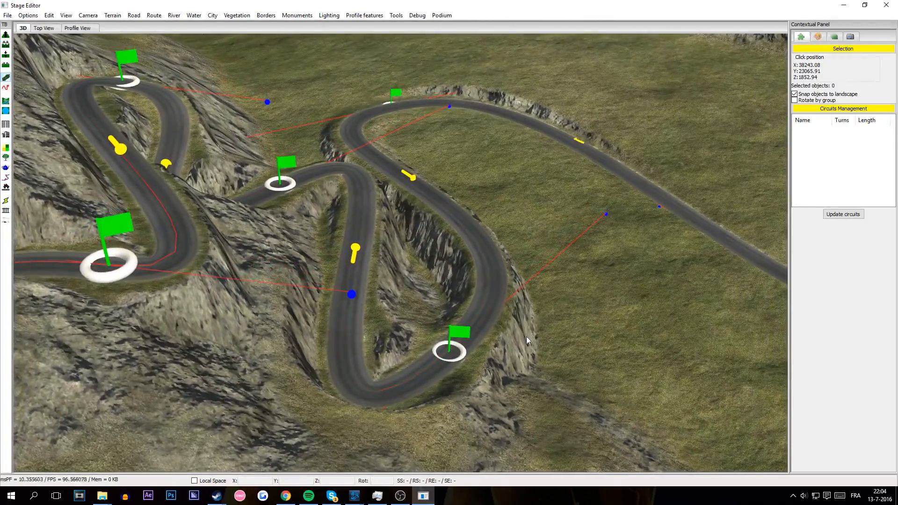
{"action": "middle_click_drag", "start_coordinate": [444, 262], "coordinate": [238, 250]}
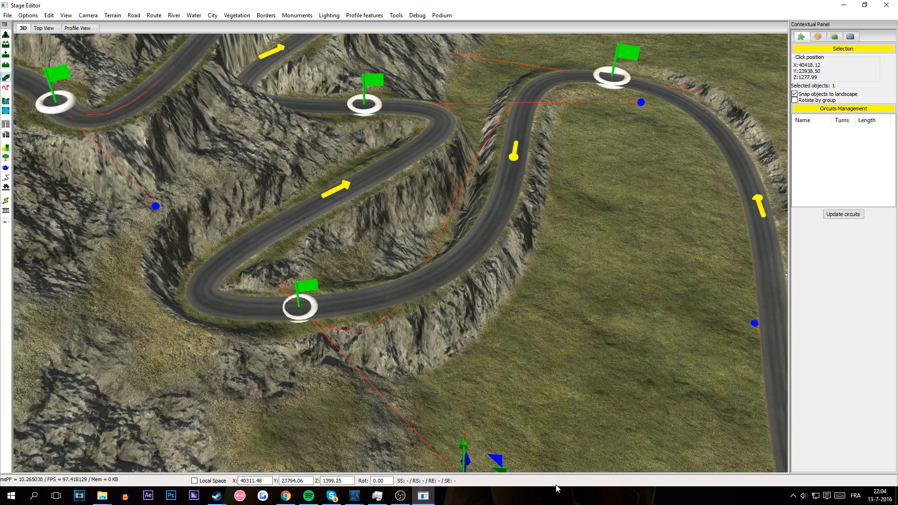
{"action": "left_click", "coordinate": [422, 386]}
Step: Adjust the curve handle of the second hairpin of the climb to about X 40386, Y 24903 and deselect it
{"action": "middle_click_drag", "start_coordinate": [422, 387], "coordinate": [557, 240]}
{"action": "left_click", "coordinate": [409, 245]}
{"action": "left_click", "coordinate": [546, 215]}
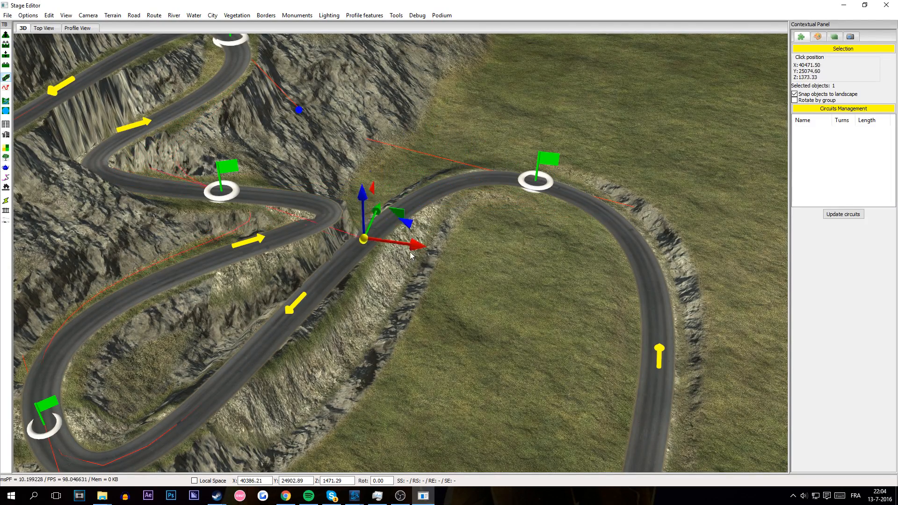
{"action": "left_click", "coordinate": [321, 302]}
Step: Move the second hairpin's road point outward to about X 40138, Y 25505 and deselect it
{"action": "middle_click_drag", "start_coordinate": [322, 302], "coordinate": [347, 291]}
{"action": "left_click", "coordinate": [347, 291]}
{"action": "left_click_drag", "start_coordinate": [448, 327], "coordinate": [628, 322]}
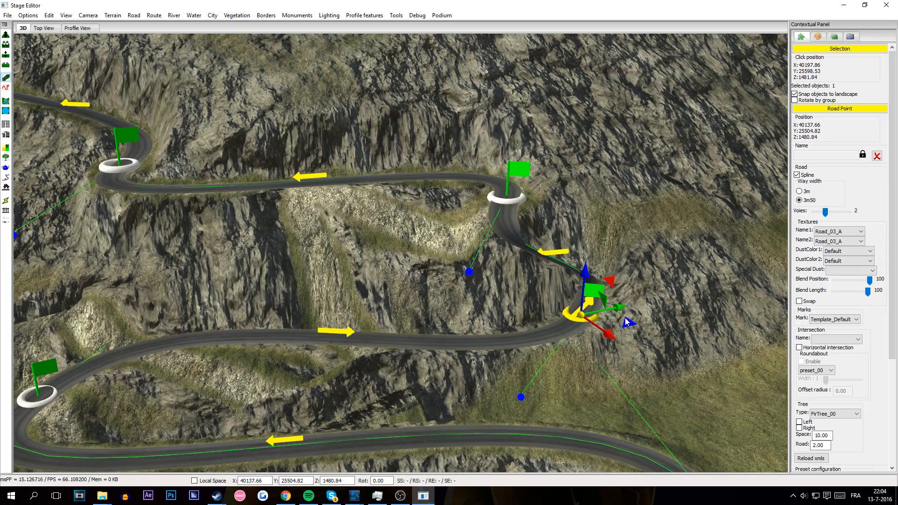
{"action": "left_click", "coordinate": [406, 305]}
Step: Move the road point of the hairpin above it to about X 39714, Y 24808 and deselect it
{"action": "left_click", "coordinate": [504, 205]}
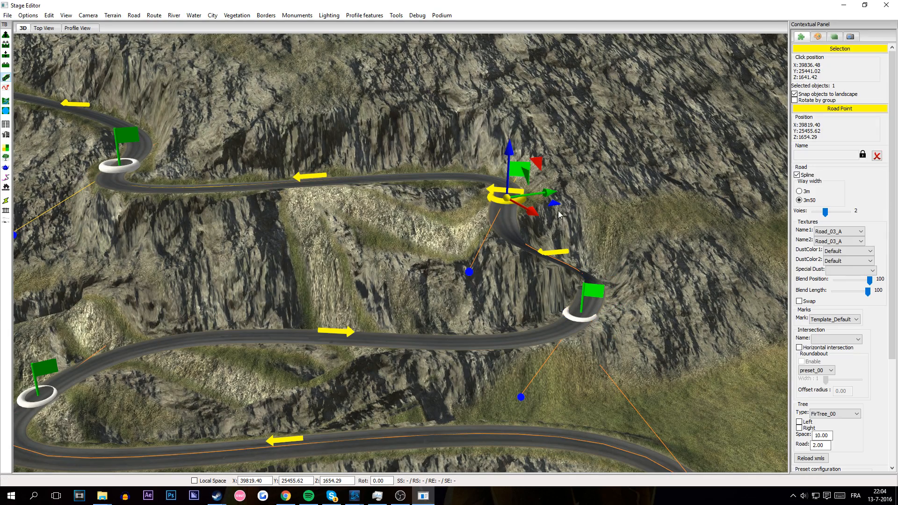
{"action": "left_click_drag", "start_coordinate": [556, 207], "coordinate": [322, 242]}
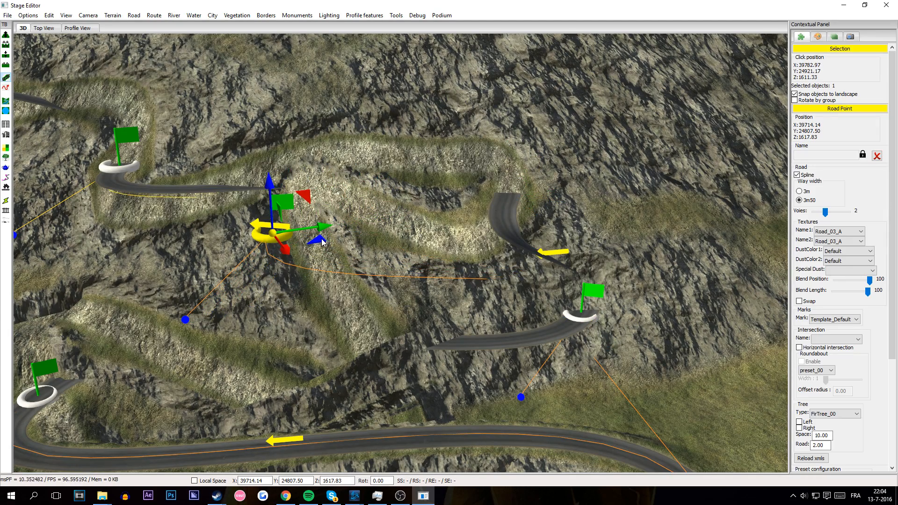
{"action": "left_click", "coordinate": [185, 322]}
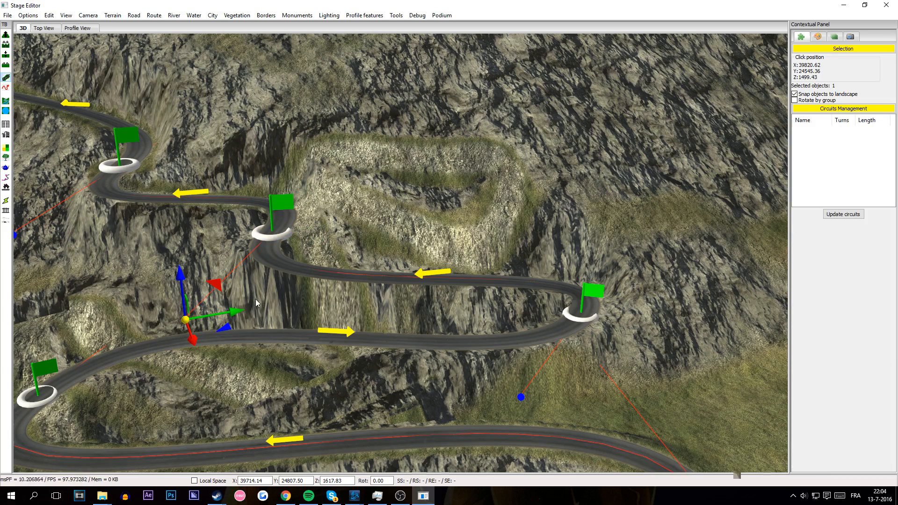
{"action": "left_click", "coordinate": [180, 331]}
Step: Move the next road point on the climb further down the slope and deselect it
{"action": "middle_click_drag", "start_coordinate": [175, 333], "coordinate": [324, 320]}
{"action": "left_click", "coordinate": [413, 263]}
{"action": "left_click_drag", "start_coordinate": [451, 282], "coordinate": [591, 352]}
{"action": "left_click", "coordinate": [487, 375]}
{"action": "middle_click_drag", "start_coordinate": [488, 372], "coordinate": [328, 370]}
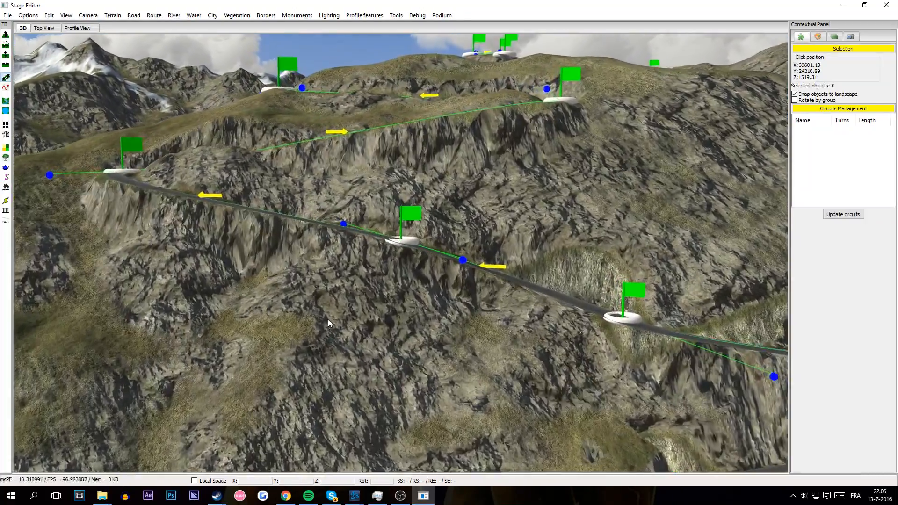
{"action": "scroll", "coordinate": [327, 319], "scroll_direction": "up", "scroll_amount": 5}
{"action": "right_click_drag", "start_coordinate": [206, 268], "coordinate": [344, 285]}
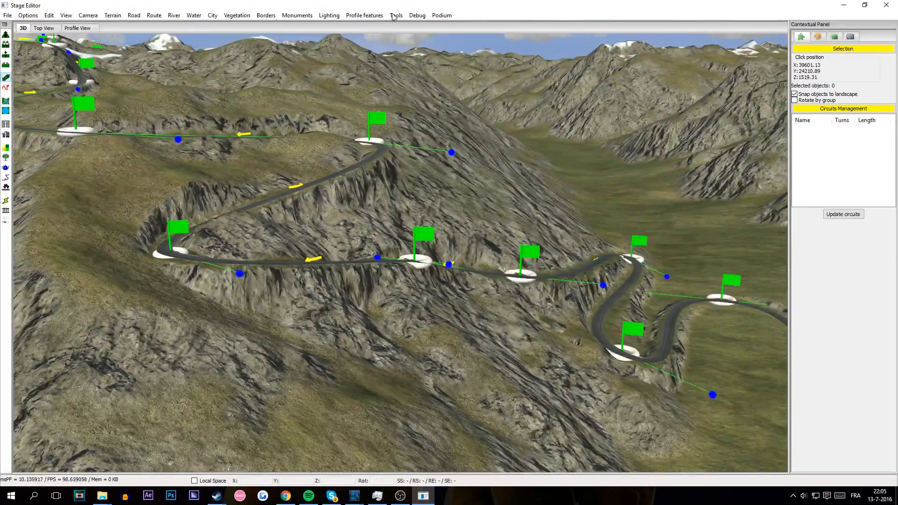
Step: Run the stage check and go to the first bad route slope it reports, closing the report
{"action": "left_click", "coordinate": [396, 15]}
{"action": "left_click", "coordinate": [322, 108]}
{"action": "left_click", "coordinate": [620, 153]}
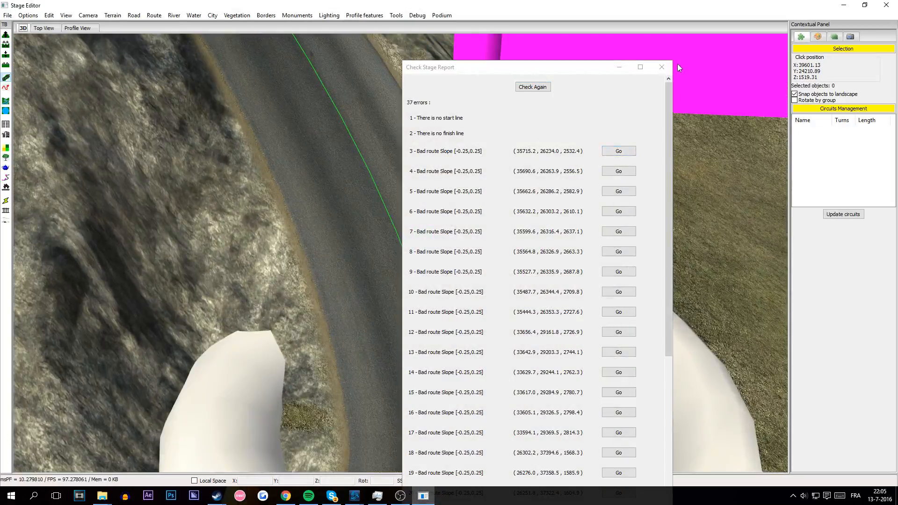
{"action": "left_click", "coordinate": [663, 67]}
Step: Move the middle road point of the steep section sideways to form a wider hairpin and deselect it
{"action": "right_click_drag", "start_coordinate": [517, 194], "coordinate": [406, 199]}
{"action": "scroll", "coordinate": [324, 111], "scroll_direction": "down", "scroll_amount": 5}
{"action": "scroll", "coordinate": [442, 200], "scroll_direction": "down", "scroll_amount": 5}
{"action": "right_click_drag", "start_coordinate": [469, 77], "coordinate": [482, 168]}
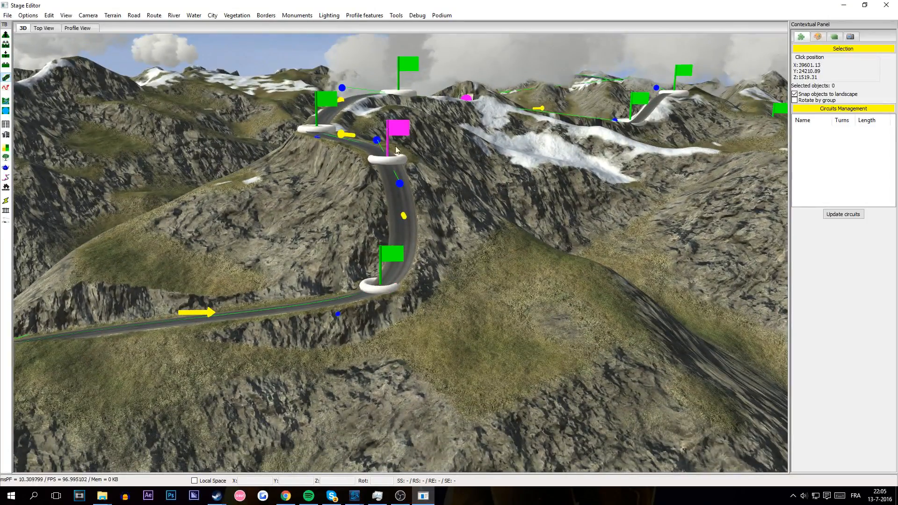
{"action": "right_click_drag", "start_coordinate": [395, 220], "coordinate": [455, 190]}
{"action": "left_click", "coordinate": [458, 186]}
{"action": "left_click_drag", "start_coordinate": [459, 187], "coordinate": [276, 226]}
{"action": "left_click", "coordinate": [408, 249]}
Step: Move the road point above that hairpin out to the opposite side, to about X 35388, Y 26297
{"action": "right_click_drag", "start_coordinate": [408, 249], "coordinate": [365, 165]}
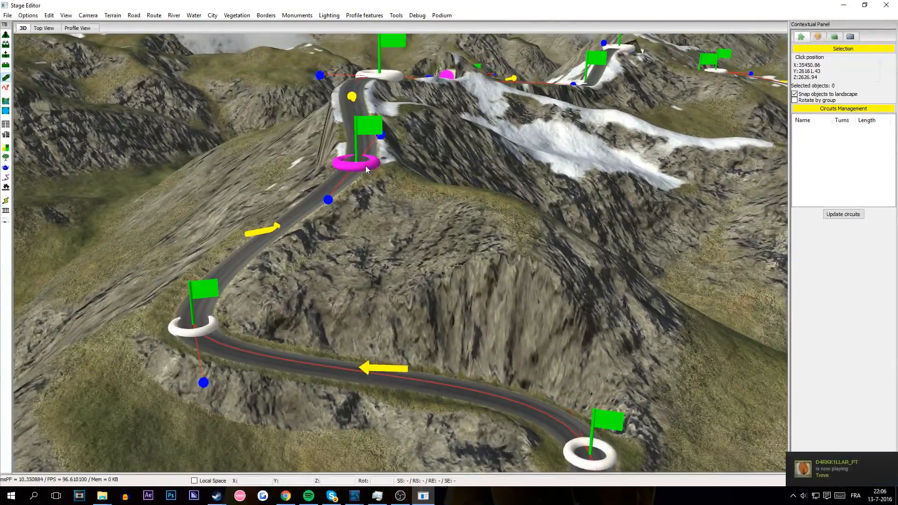
{"action": "left_click", "coordinate": [364, 164]}
{"action": "left_click_drag", "start_coordinate": [405, 169], "coordinate": [546, 228]}
{"action": "left_click", "coordinate": [408, 347]}
{"action": "right_click_drag", "start_coordinate": [408, 347], "coordinate": [443, 314]}
{"action": "left_click", "coordinate": [471, 263]}
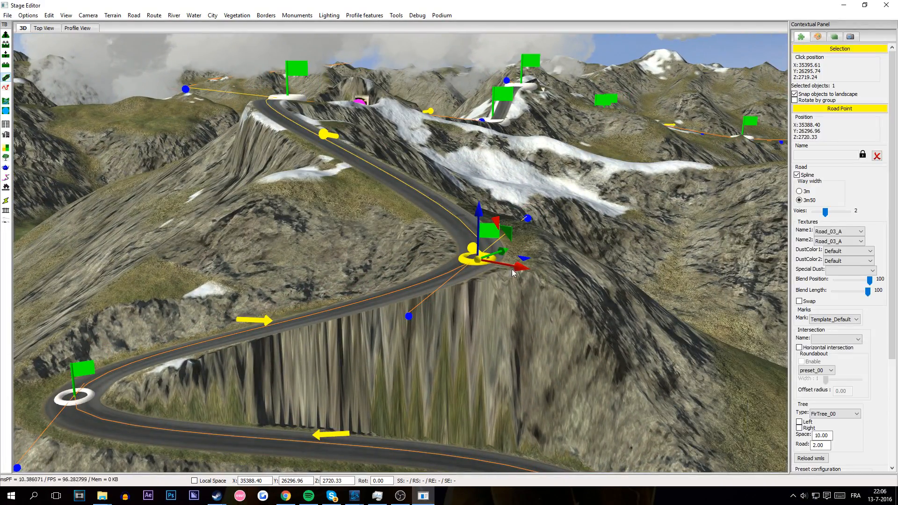
Step: Rerun the stage check and go to the first remaining bad route slope, near the snowy tunnel approach
{"action": "left_click", "coordinate": [396, 15]}
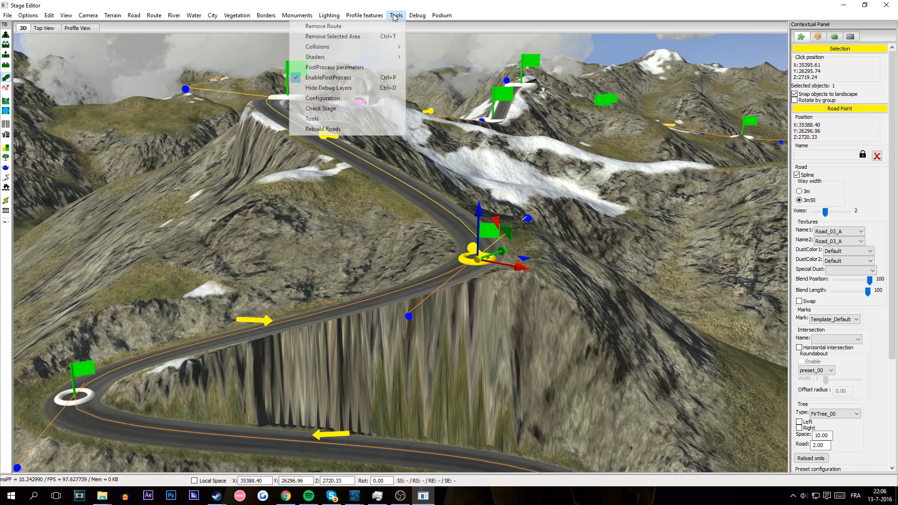
{"action": "left_click", "coordinate": [340, 109]}
{"action": "left_click", "coordinate": [618, 151]}
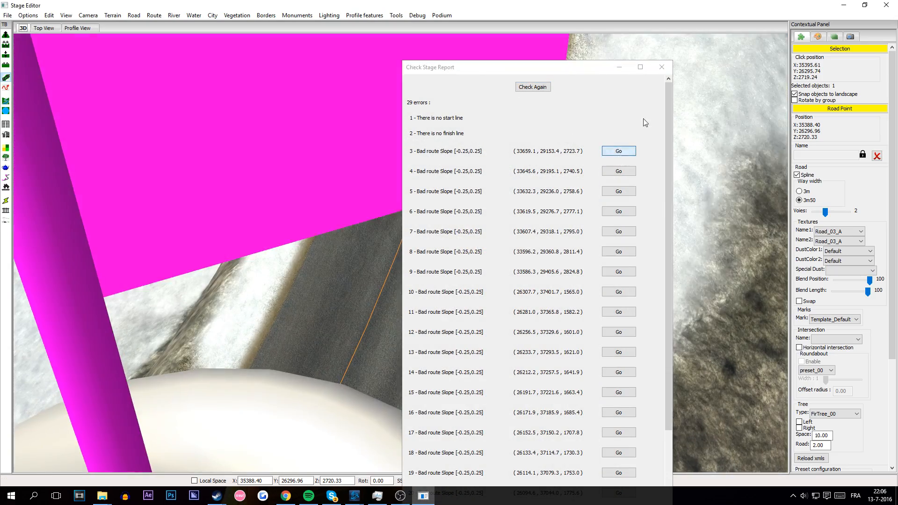
{"action": "left_click", "coordinate": [660, 67]}
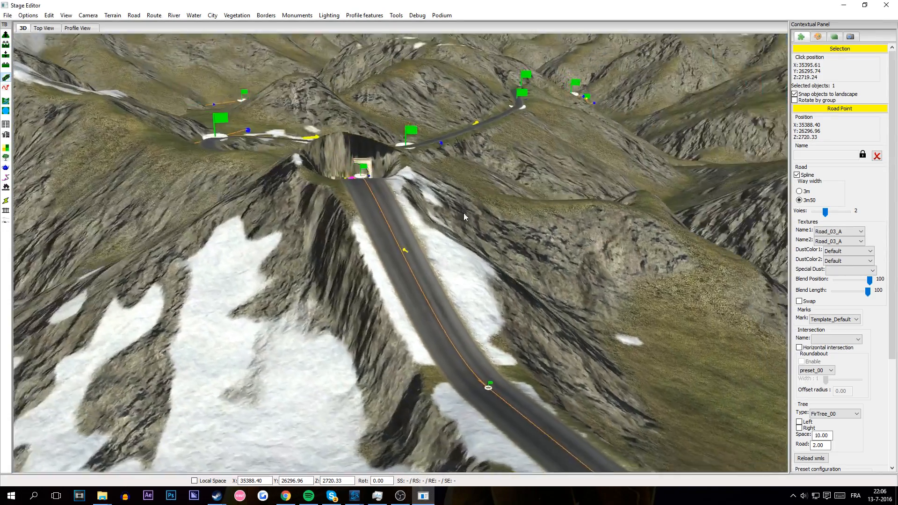
Step: Adjust the curve handle of the road along the ridge to about X 33574, Y 29521 and deselect it
{"action": "middle_click_drag", "start_coordinate": [463, 213], "coordinate": [382, 220]}
{"action": "left_click", "coordinate": [466, 262]}
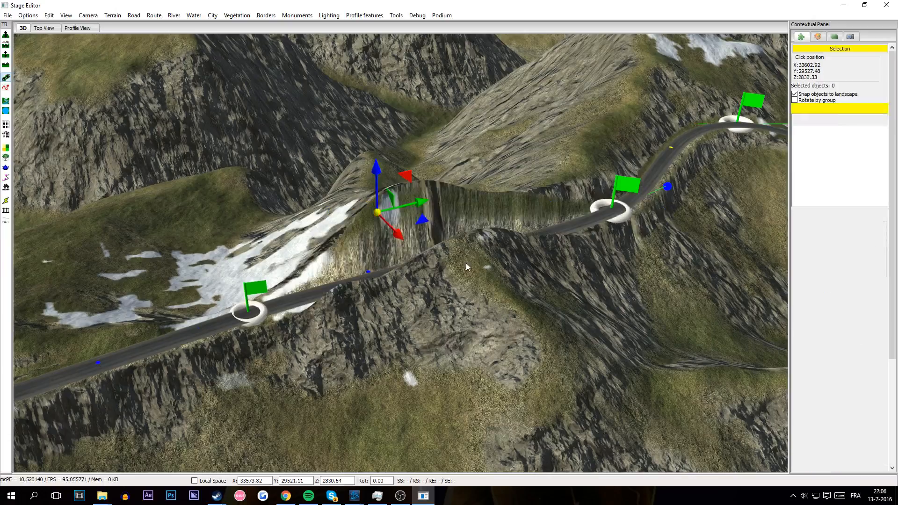
{"action": "middle_click_drag", "start_coordinate": [588, 186], "coordinate": [572, 54]}
Step: Run the stage check again and go to the first bad slope beside the stone bridge
{"action": "left_click", "coordinate": [396, 15]}
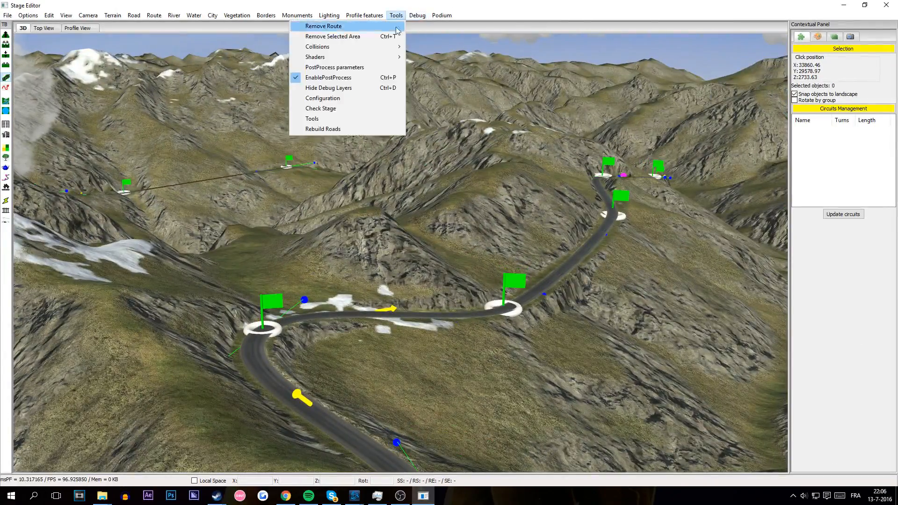
{"action": "left_click", "coordinate": [349, 109]}
{"action": "left_click", "coordinate": [618, 150]}
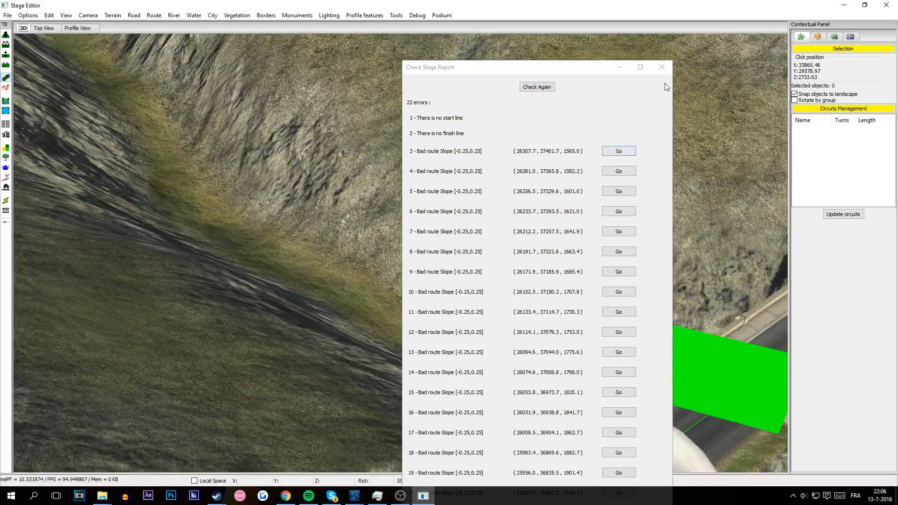
{"action": "left_click", "coordinate": [661, 67]}
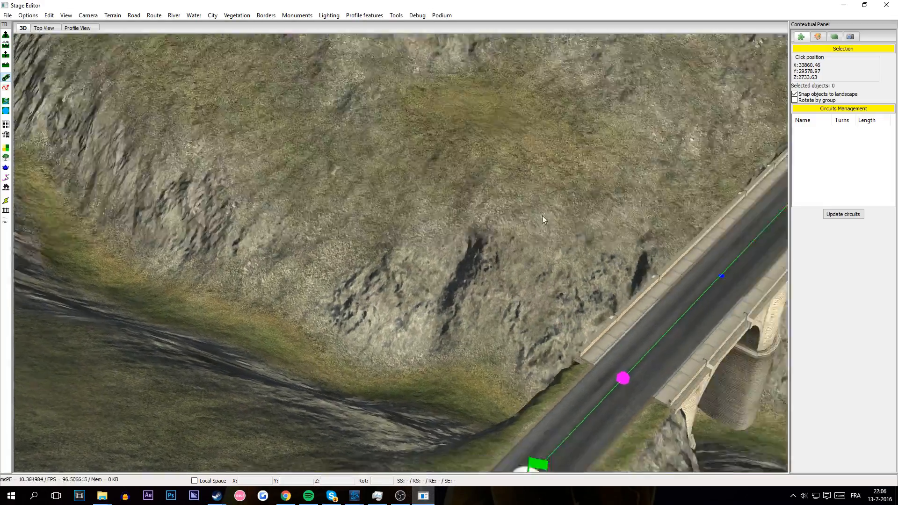
Step: Delete the road point on the steep slope next to the one at the end of the stone bridge
{"action": "right_click_drag", "start_coordinate": [543, 215], "coordinate": [710, 267]}
{"action": "left_click", "coordinate": [357, 274]}
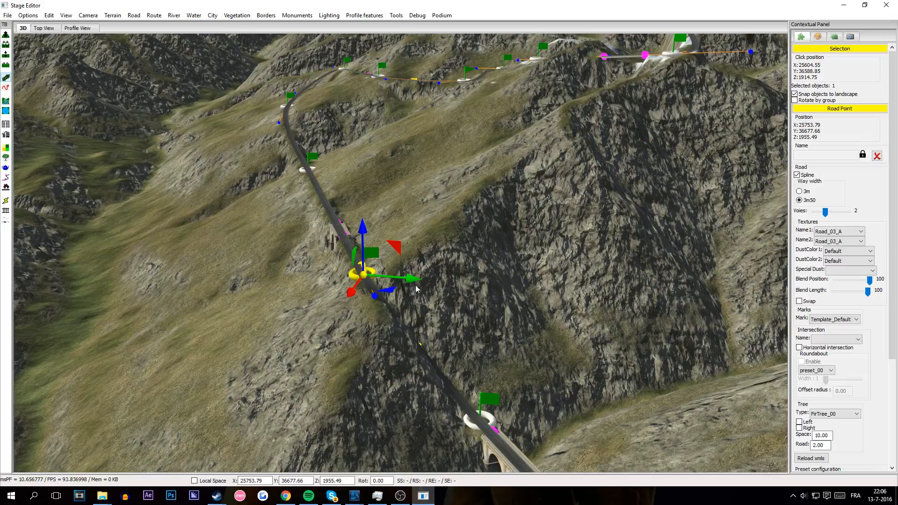
{"action": "key", "text": "Delete"}
{"action": "right_click_drag", "start_coordinate": [482, 311], "coordinate": [547, 312]}
Step: Check the stage for remaining errors, inspect the road beyond the stone bridge, and check once more
{"action": "left_click", "coordinate": [396, 15]}
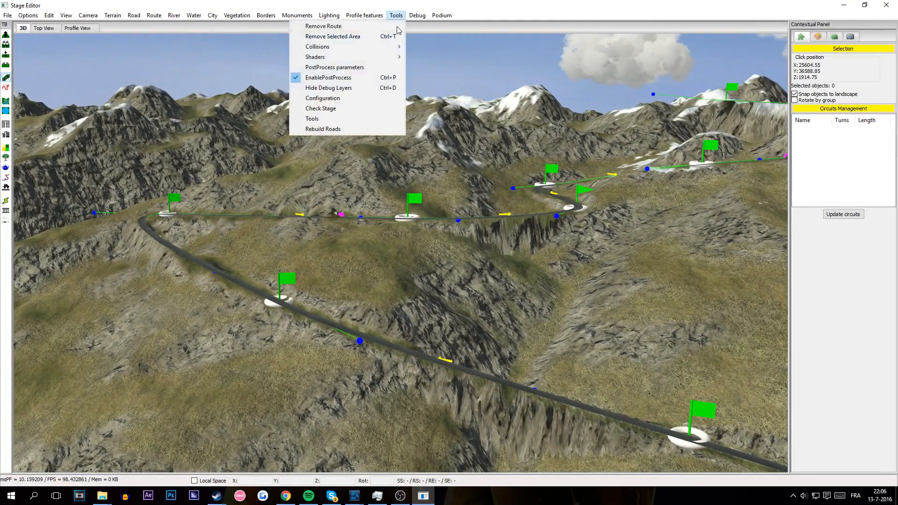
{"action": "left_click", "coordinate": [318, 109]}
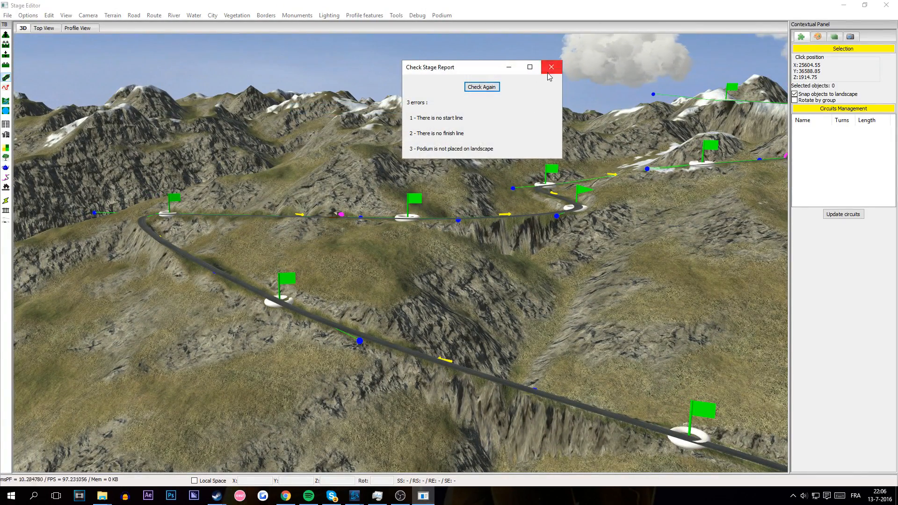
{"action": "left_click", "coordinate": [550, 67]}
{"action": "right_click_drag", "start_coordinate": [464, 273], "coordinate": [421, 318]}
{"action": "left_click", "coordinate": [396, 15]}
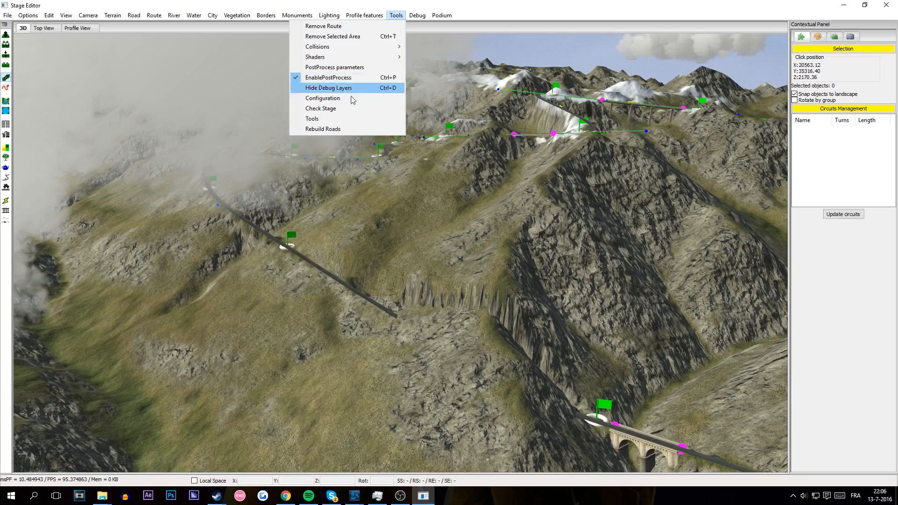
{"action": "left_click", "coordinate": [339, 108]}
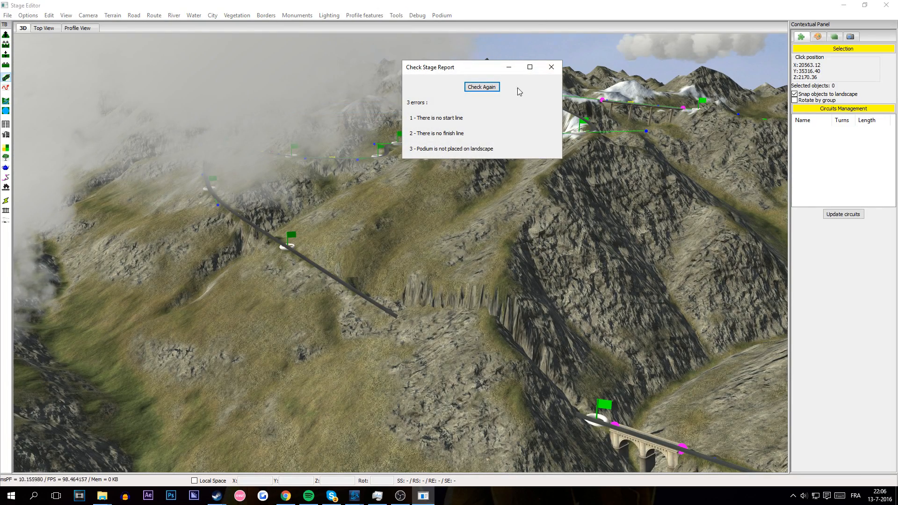
{"action": "left_click", "coordinate": [551, 67]}
Step: Add a DepartGiro start line to the route at 0.00 km, at the first road point in the valley
{"action": "mouse_move", "coordinate": [381, 272]}
{"action": "right_mouse_down"}
{"action": "mouse_move", "coordinate": [386, 252]}
{"action": "mouse_move", "coordinate": [383, 286]}
{"action": "mouse_move", "coordinate": [390, 270]}
{"action": "right_mouse_up"}
{"action": "scroll", "coordinate": [382, 278], "scroll_direction": "up", "scroll_amount": 5}
{"action": "key", "text": "Up"}
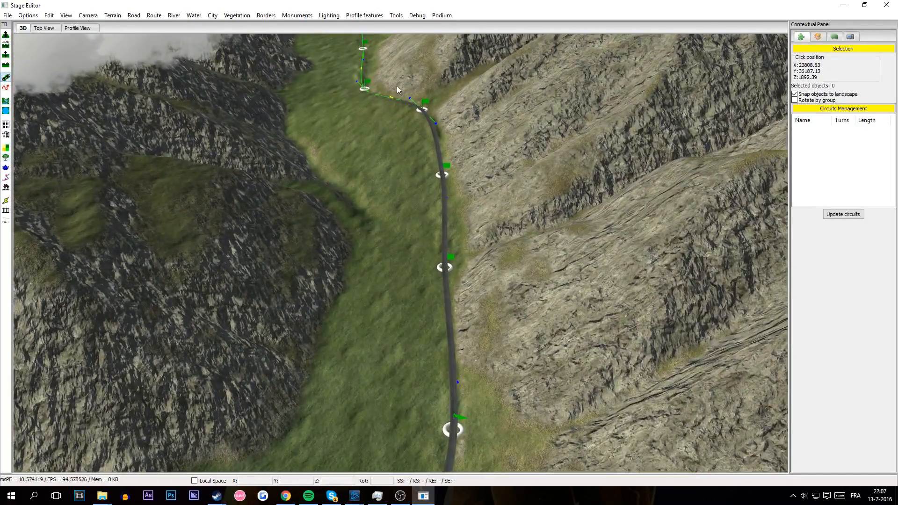
{"action": "left_click", "coordinate": [154, 16]}
{"action": "left_click", "coordinate": [132, 47]}
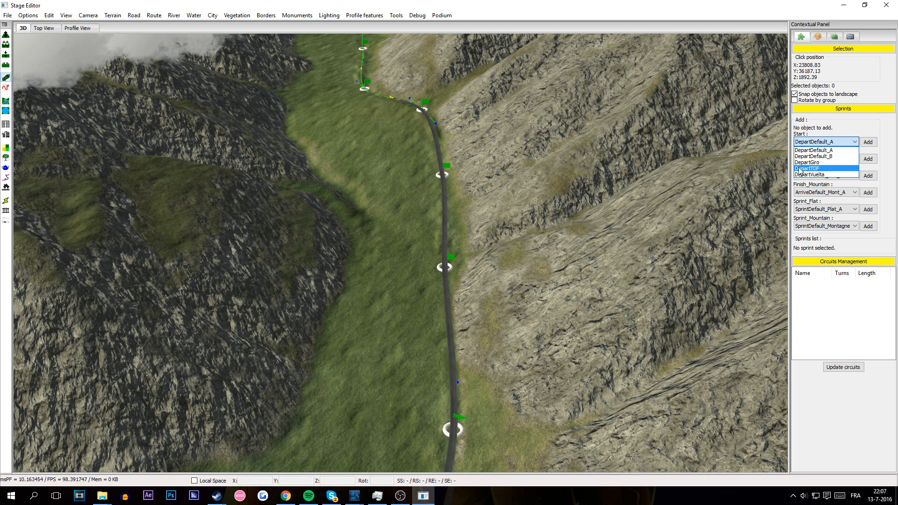
{"action": "left_click", "coordinate": [835, 140]}
{"action": "left_click", "coordinate": [809, 141]}
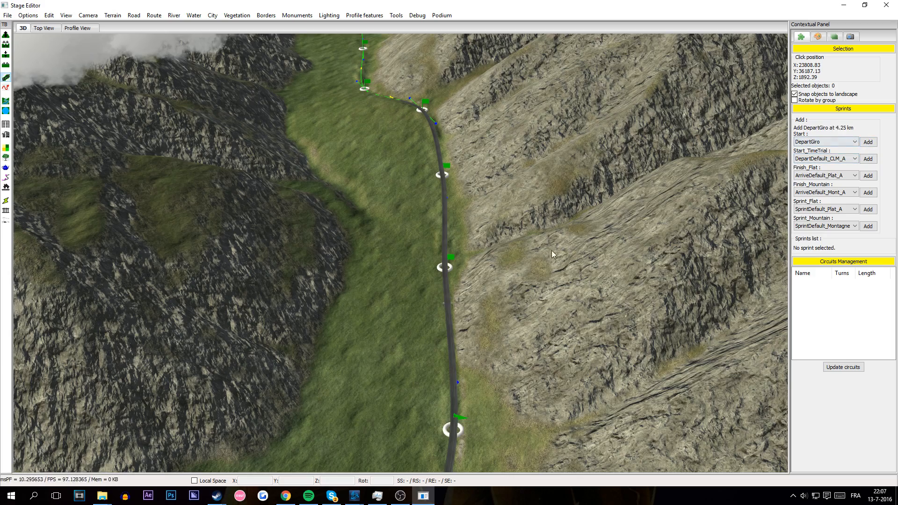
{"action": "key", "text": "Down"}
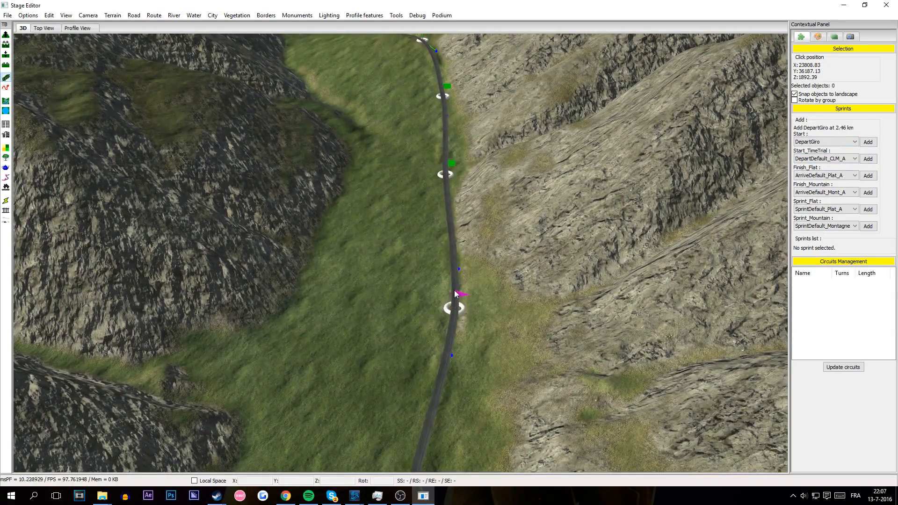
{"action": "scroll", "coordinate": [454, 309], "scroll_direction": "down", "scroll_amount": 2}
{"action": "key", "text": "Down"}
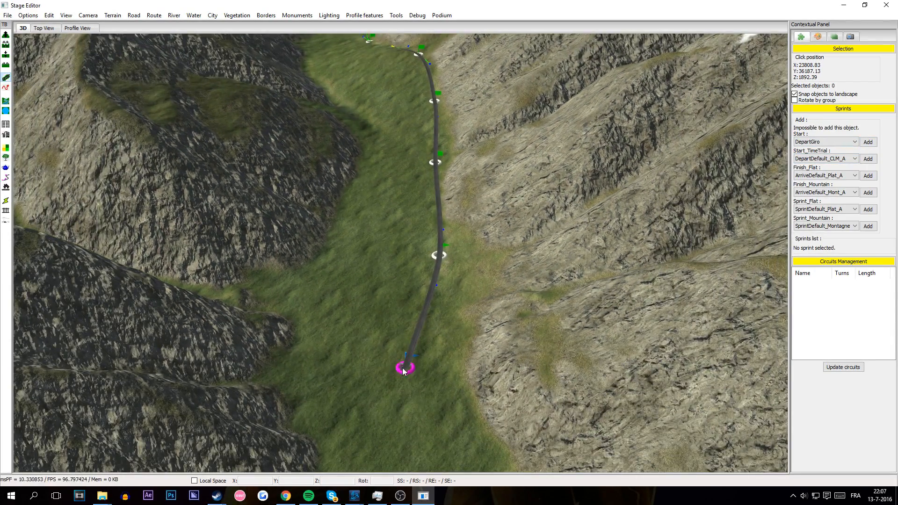
{"action": "left_click", "coordinate": [416, 333]}
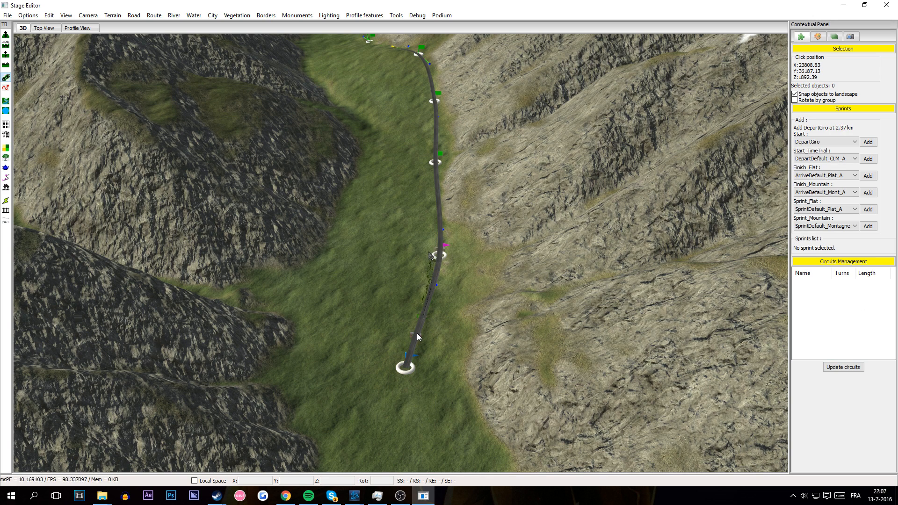
{"action": "left_click", "coordinate": [437, 190]}
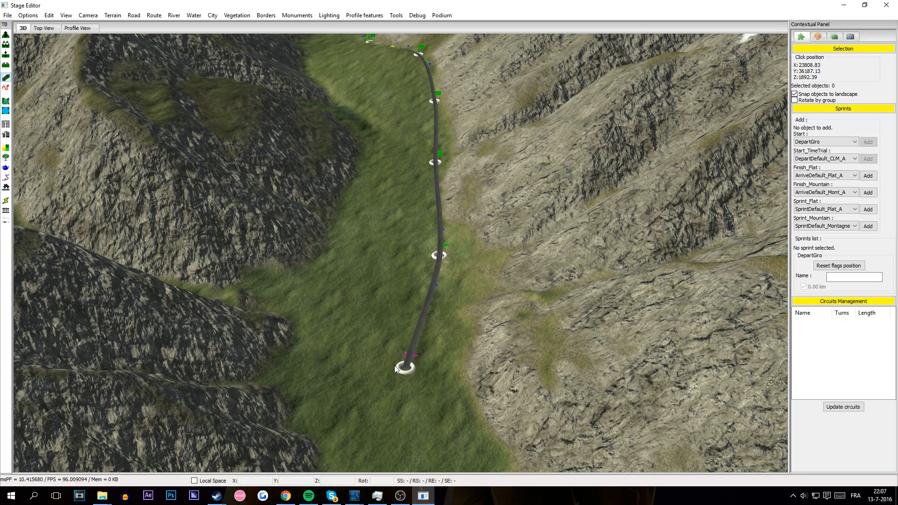
Step: Reopen the sprint settings and show the selection properties for placing the finish
{"action": "key", "text": "Up"}
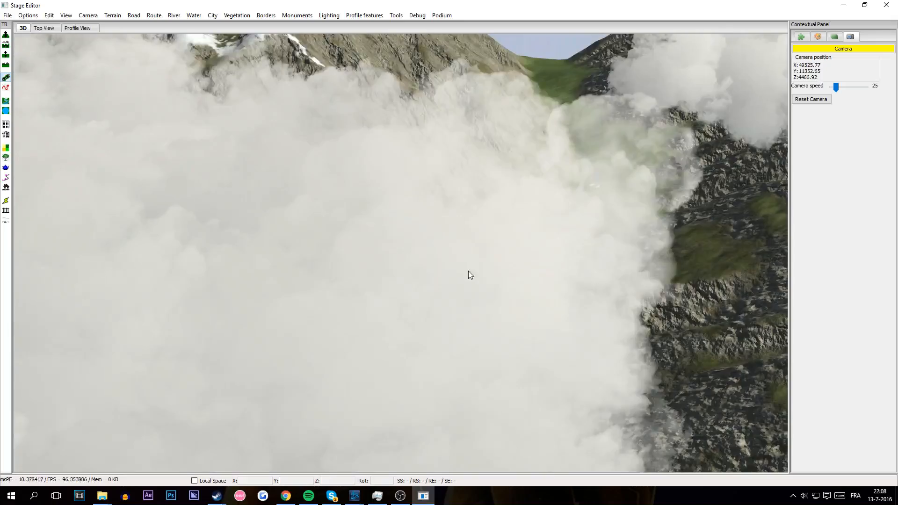
{"action": "key", "text": "Up"}
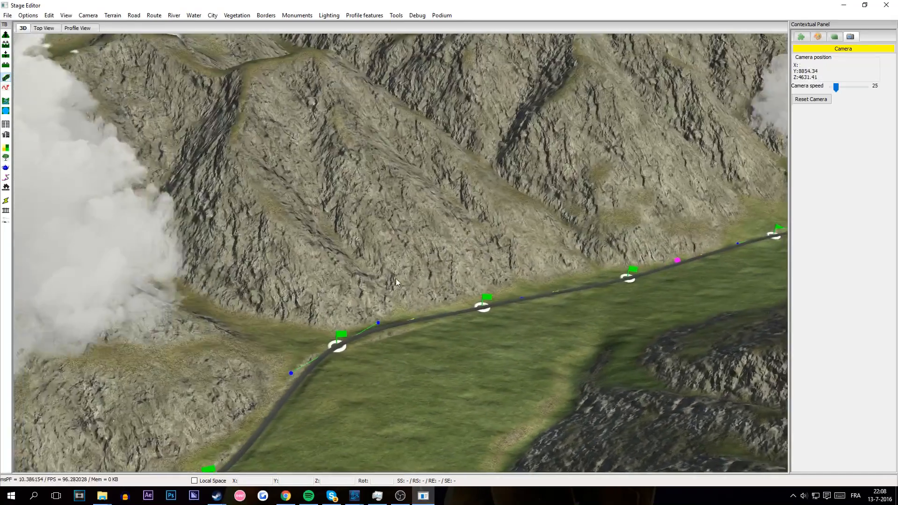
{"action": "key", "text": "Right"}
{"action": "left_click", "coordinate": [586, 300]}
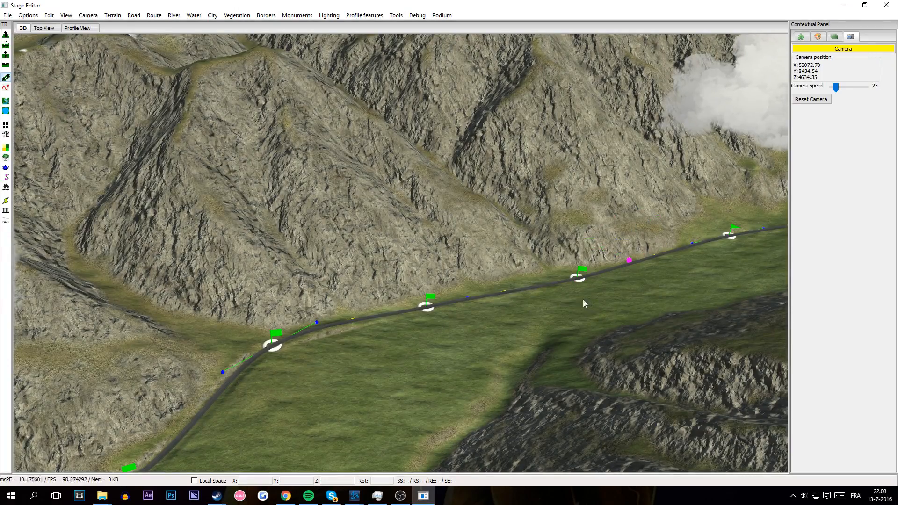
{"action": "key", "text": "Down"}
{"action": "key", "text": "Left"}
{"action": "left_click", "coordinate": [154, 15]}
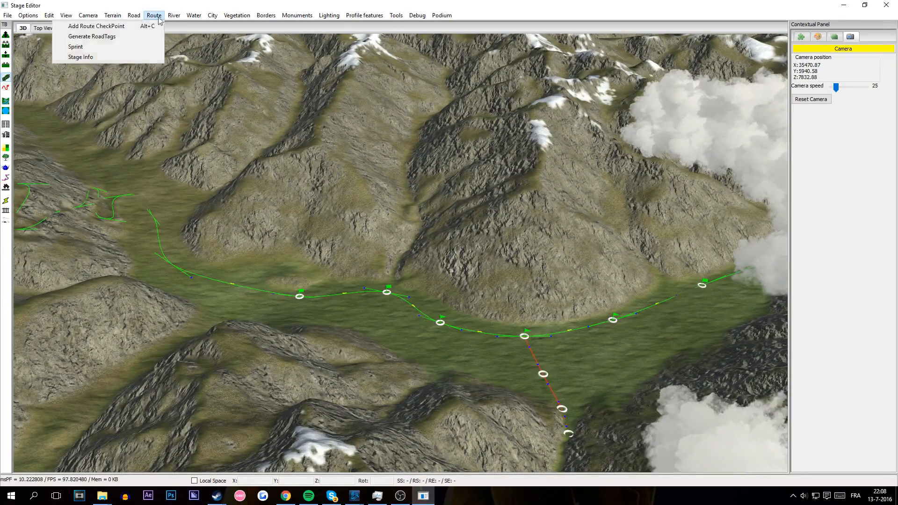
{"action": "left_click", "coordinate": [99, 53]}
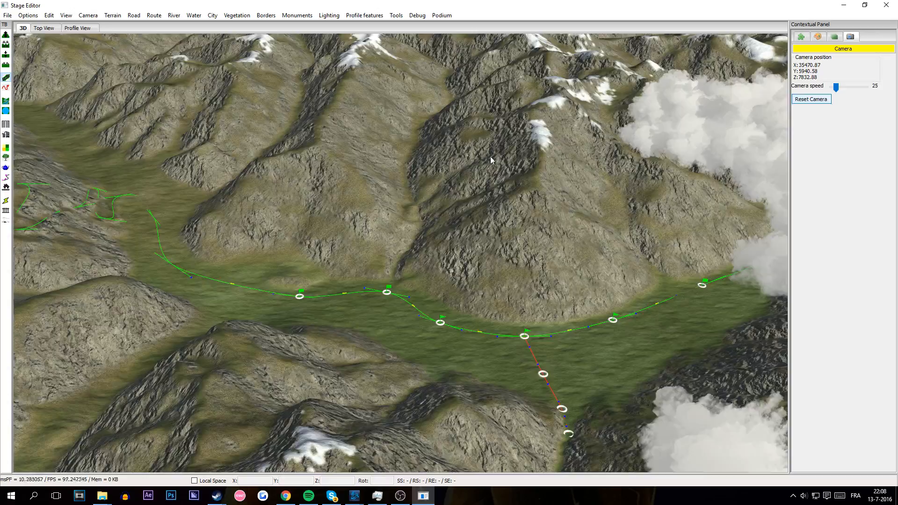
{"action": "left_click", "coordinate": [254, 174]}
{"action": "key", "text": "Left"}
{"action": "key", "text": "Down"}
{"action": "left_click", "coordinate": [800, 37]}
Step: Add an ArriveDefault_Mont_A mountain finish on the final mountain road at about 95.66 km
{"action": "right_click_drag", "start_coordinate": [411, 110], "coordinate": [574, 187]}
{"action": "key", "text": "Down"}
{"action": "key", "text": "Right"}
{"action": "key", "text": "Up"}
{"action": "key", "text": "Down"}
{"action": "key", "text": "Up"}
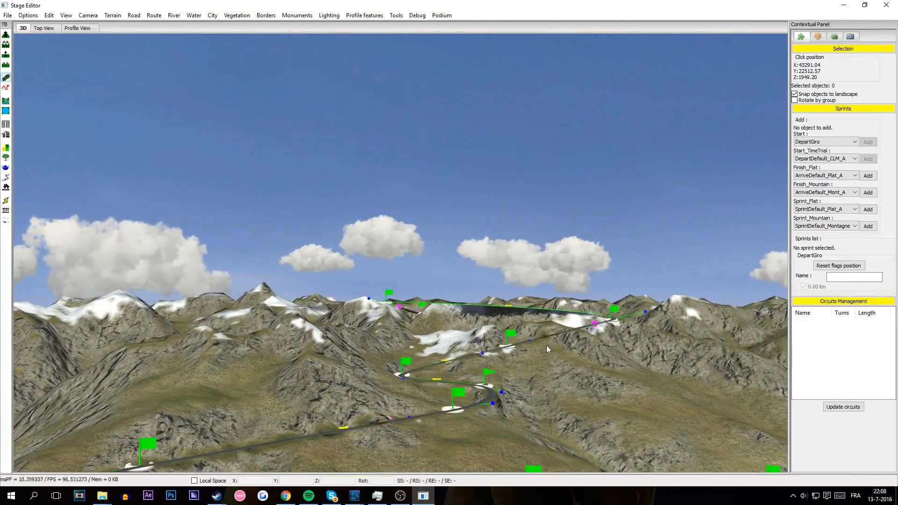
{"action": "right_click_drag", "start_coordinate": [546, 345], "coordinate": [565, 371]}
{"action": "key", "text": "Down"}
{"action": "key", "text": "Up"}
{"action": "key", "text": "Down"}
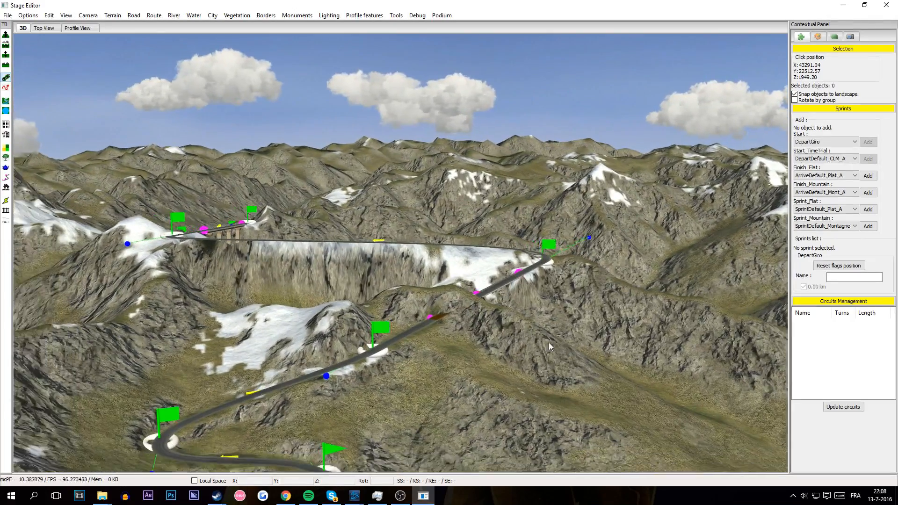
{"action": "key", "text": "Down"}
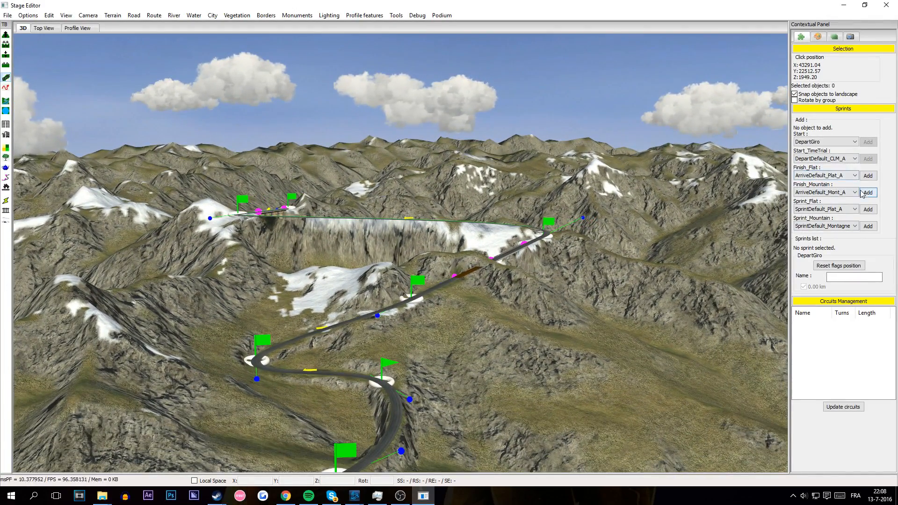
{"action": "left_click", "coordinate": [449, 286]}
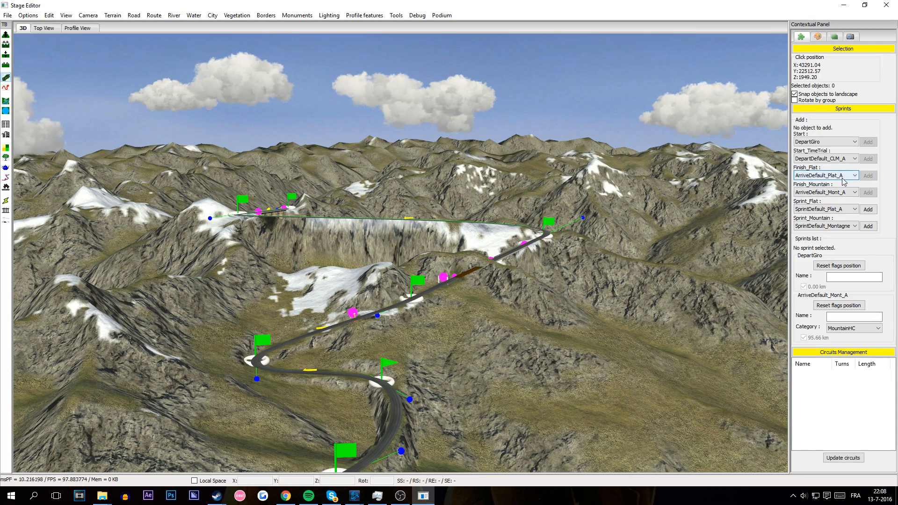
Step: Move the mountain finish further along the route, past the long ridge road, to about 103.42 km
{"action": "mouse_move", "coordinate": [479, 348]}
{"action": "right_mouse_down"}
{"action": "mouse_move", "coordinate": [428, 332]}
{"action": "mouse_move", "coordinate": [448, 305]}
{"action": "right_mouse_up"}
{"action": "key", "text": "Up"}
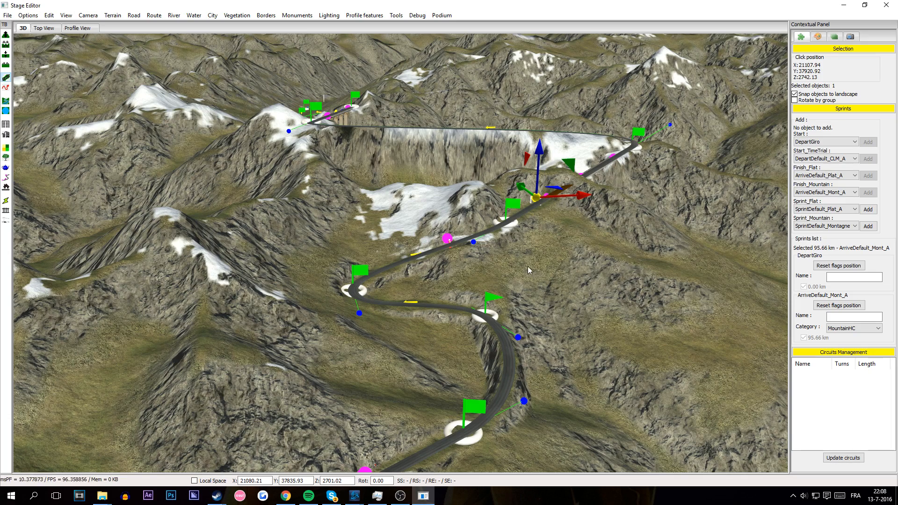
{"action": "key", "text": "Up"}
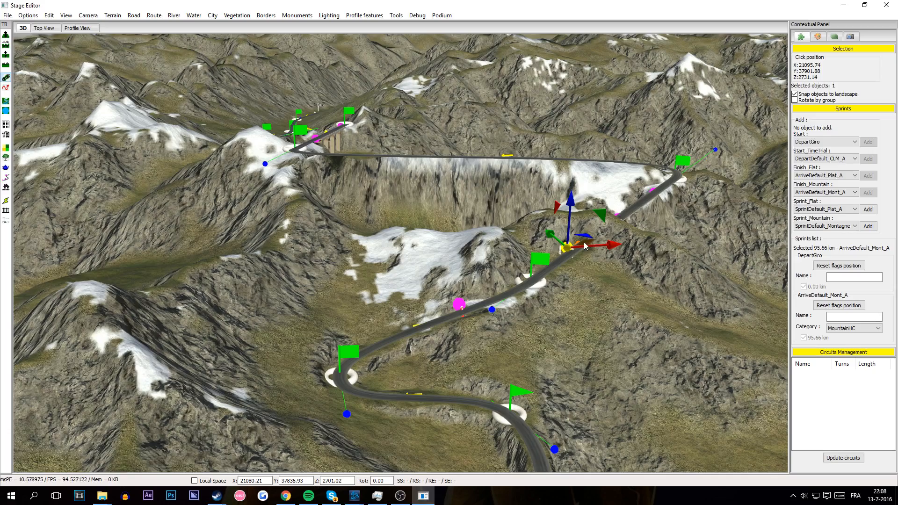
{"action": "left_click_drag", "start_coordinate": [591, 158], "coordinate": [433, 147]}
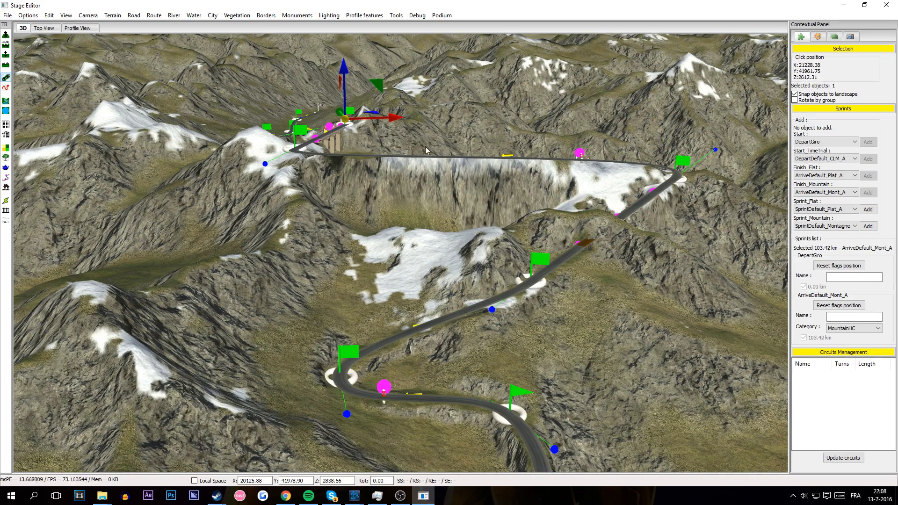
Step: Move the mountain finish further along the route, beyond the ridge and down into the next valley, to about 107.49 km
{"action": "key", "text": "Left"}
{"action": "key", "text": "Up"}
{"action": "left_click_drag", "start_coordinate": [333, 153], "coordinate": [358, 213]}
{"action": "key", "text": "Up"}
{"action": "key", "text": "Left"}
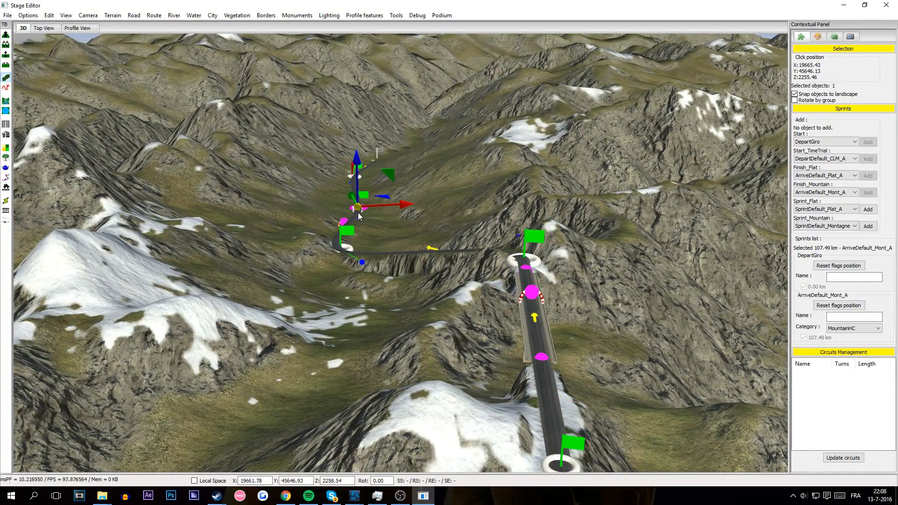
Step: Run the stage check on the route with its start and finish placed, and close the report
{"action": "key", "text": "Down"}
{"action": "right_click_drag", "start_coordinate": [400, 338], "coordinate": [484, 262]}
{"action": "key", "text": "Right"}
{"action": "key", "text": "Up"}
{"action": "key", "text": "Left"}
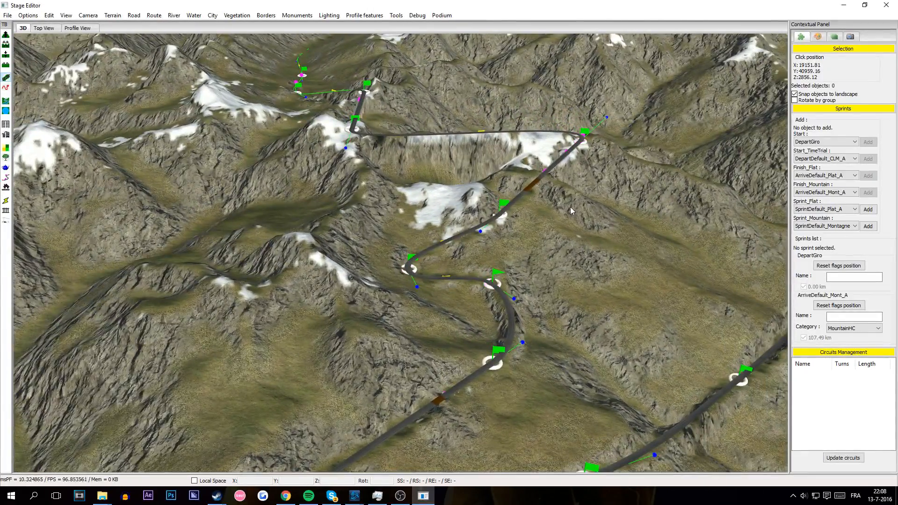
{"action": "key", "text": "Right"}
{"action": "left_click", "coordinate": [396, 16]}
{"action": "left_click", "coordinate": [322, 108]}
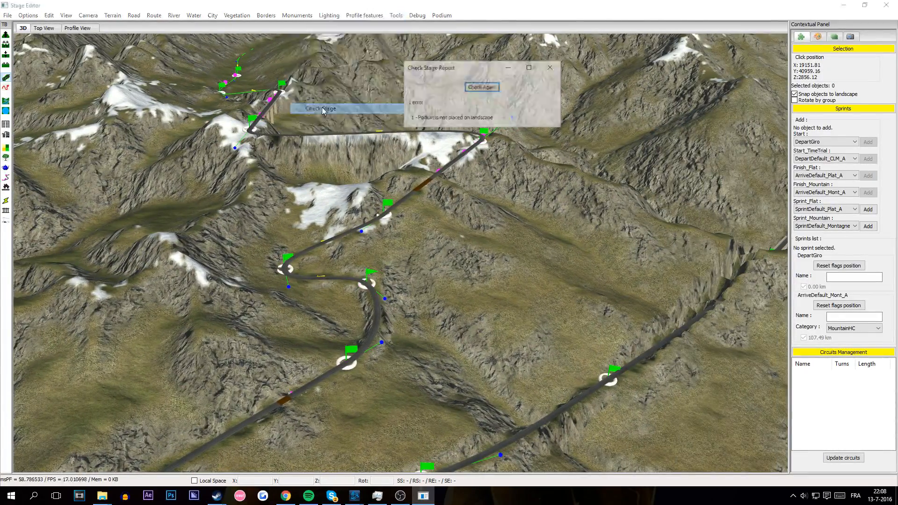
{"action": "left_click", "coordinate": [551, 67]}
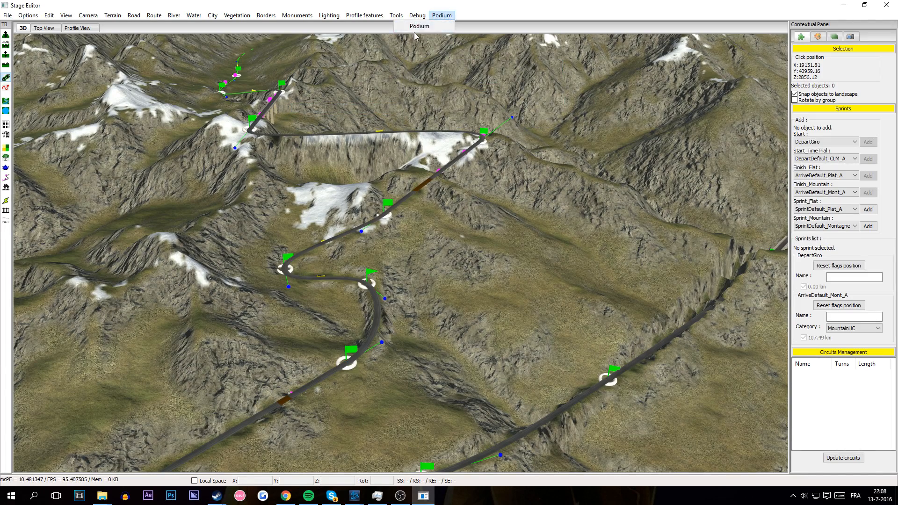
Step: Open the podium settings with the Commun podium type, select the podium, and inspect its location on the landscape
{"action": "left_click", "coordinate": [419, 27]}
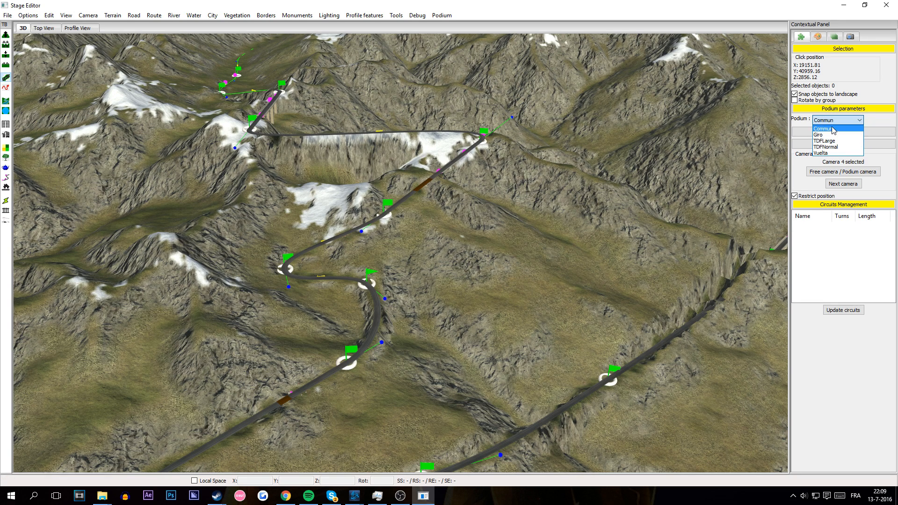
{"action": "left_click", "coordinate": [879, 154]}
{"action": "left_click", "coordinate": [870, 146]}
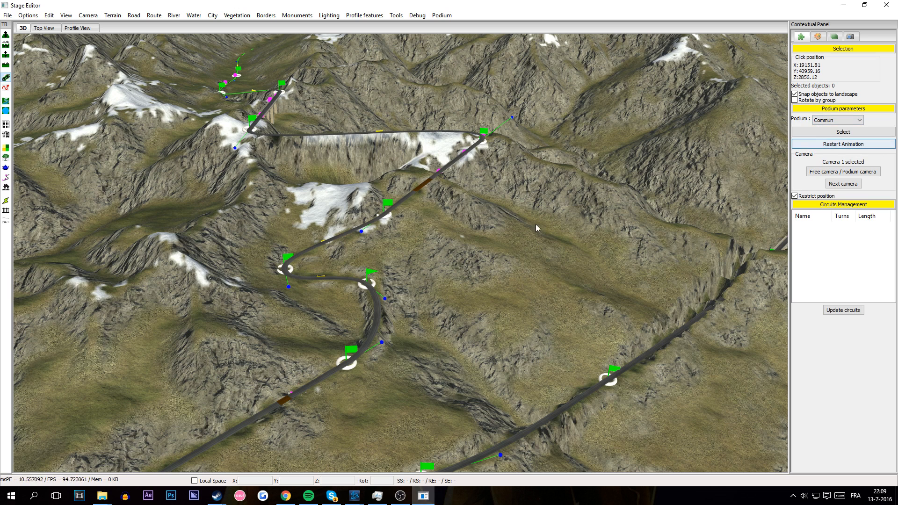
{"action": "left_click", "coordinate": [528, 285]}
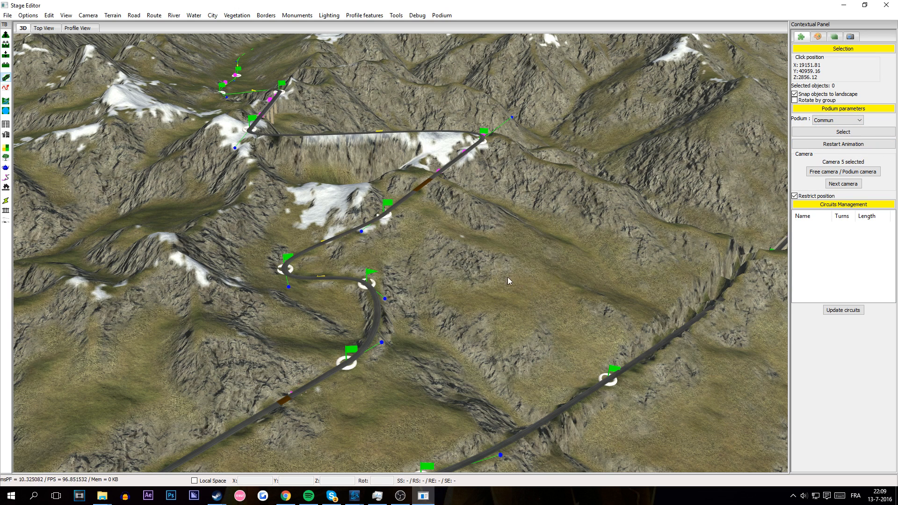
{"action": "left_click", "coordinate": [835, 133]}
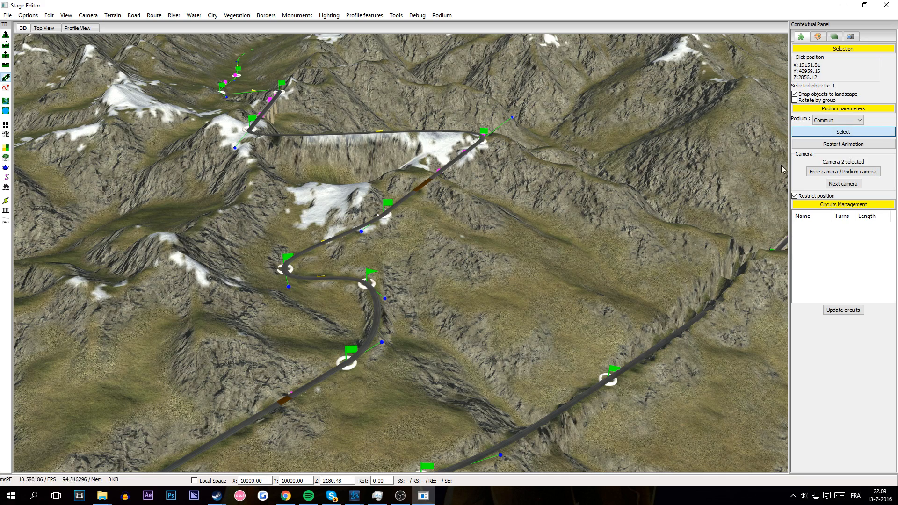
{"action": "left_click", "coordinate": [825, 144]}
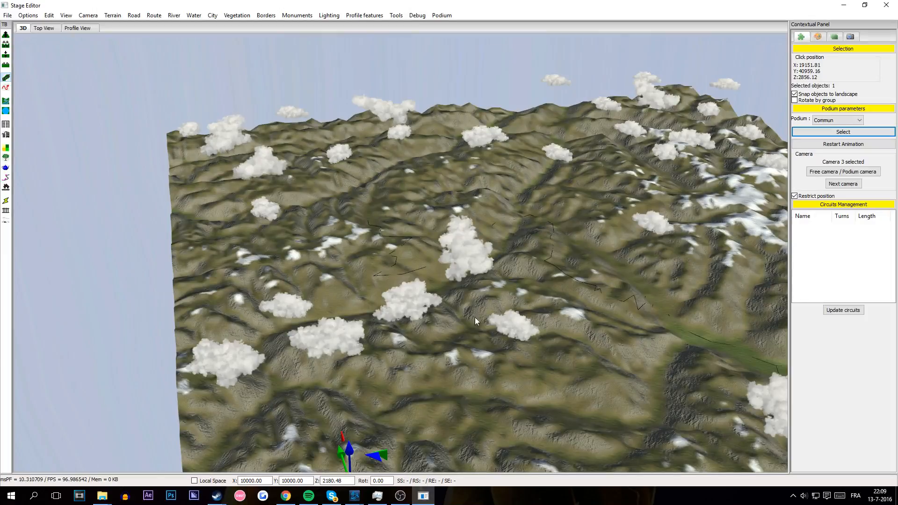
{"action": "left_click", "coordinate": [467, 356]}
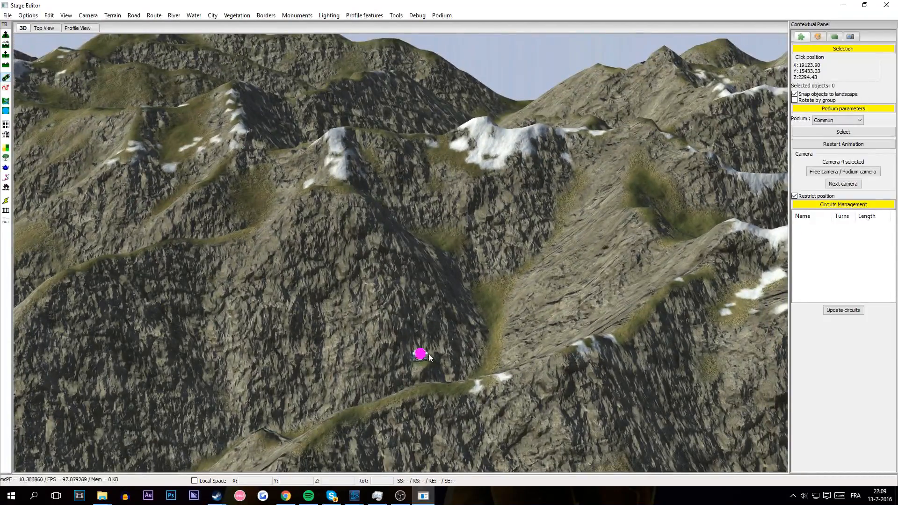
{"action": "left_click", "coordinate": [429, 357]}
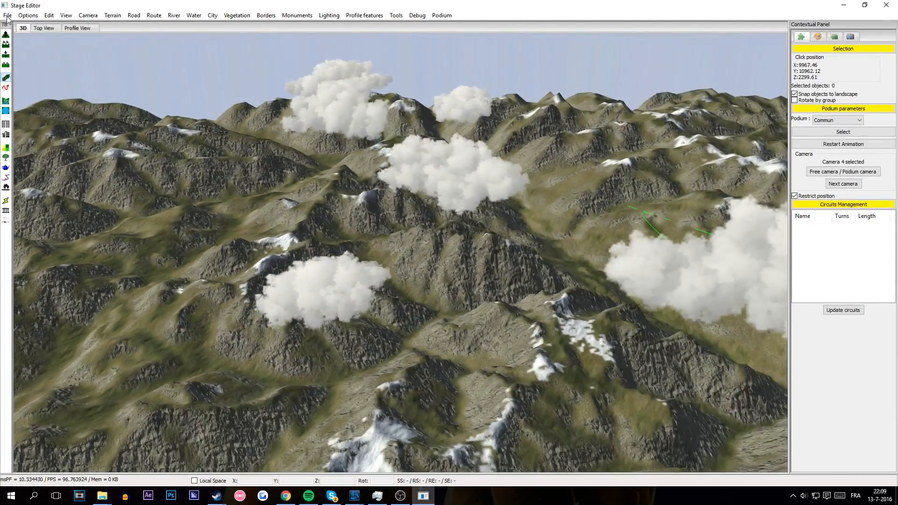
Step: Open the export dialog for the stage and close it without exporting
{"action": "left_click", "coordinate": [8, 17]}
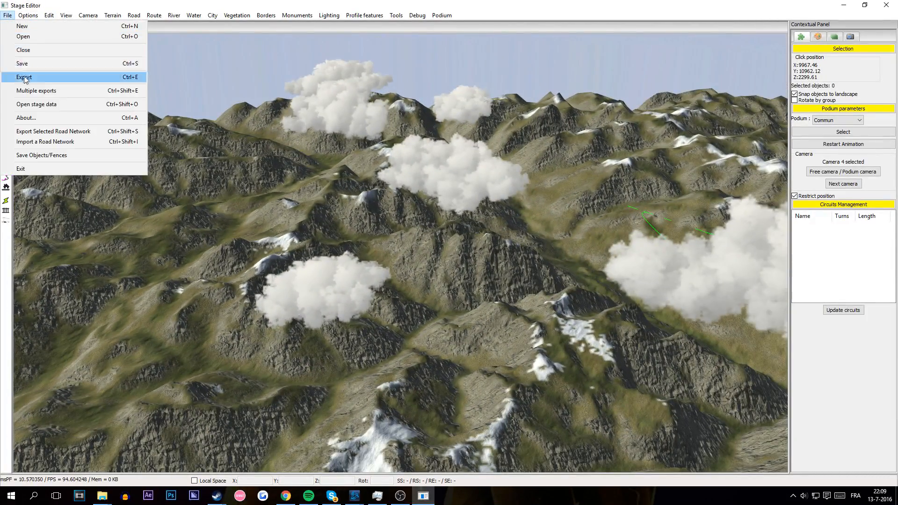
{"action": "left_click", "coordinate": [24, 78]}
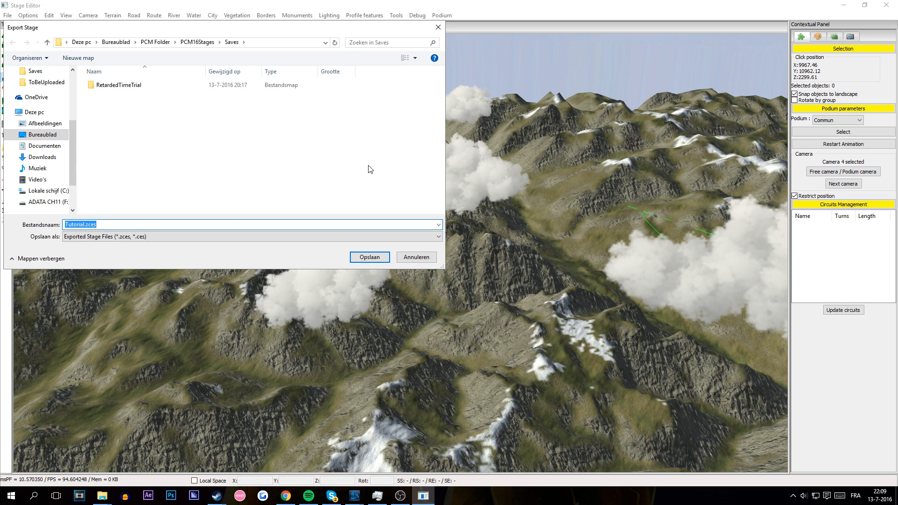
{"action": "left_click", "coordinate": [422, 260]}
Step: Select the SprintLadder_Test marker on the mountain road at 85.99 km and review the available flat sprint types
{"action": "left_click_drag", "start_coordinate": [331, 327], "coordinate": [430, 328]}
{"action": "scroll", "coordinate": [419, 216], "scroll_direction": "up", "scroll_amount": 10}
{"action": "middle_click_drag", "start_coordinate": [419, 216], "coordinate": [391, 304]}
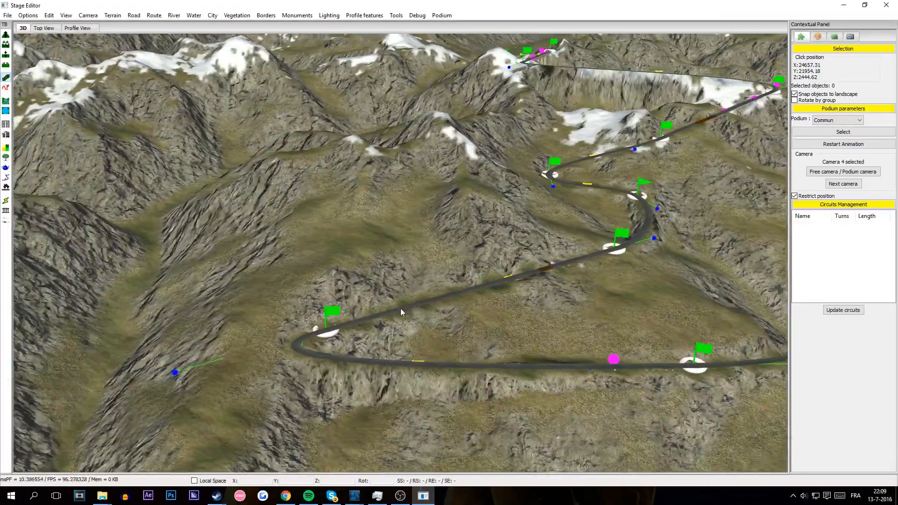
{"action": "scroll", "coordinate": [420, 312], "scroll_direction": "up", "scroll_amount": 4}
{"action": "middle_click_drag", "start_coordinate": [419, 330], "coordinate": [531, 345]}
{"action": "scroll", "coordinate": [531, 346], "scroll_direction": "up", "scroll_amount": 1}
{"action": "scroll", "coordinate": [531, 345], "scroll_direction": "up", "scroll_amount": 2}
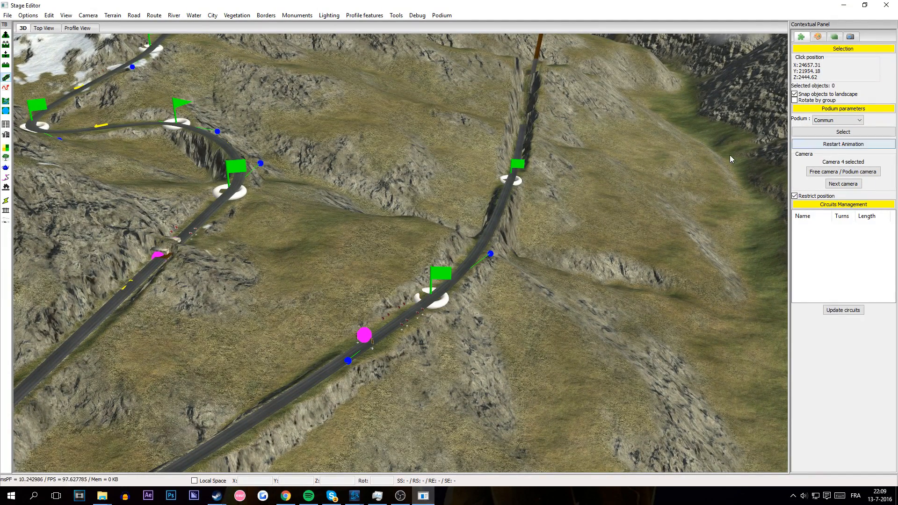
{"action": "left_click", "coordinate": [363, 335]}
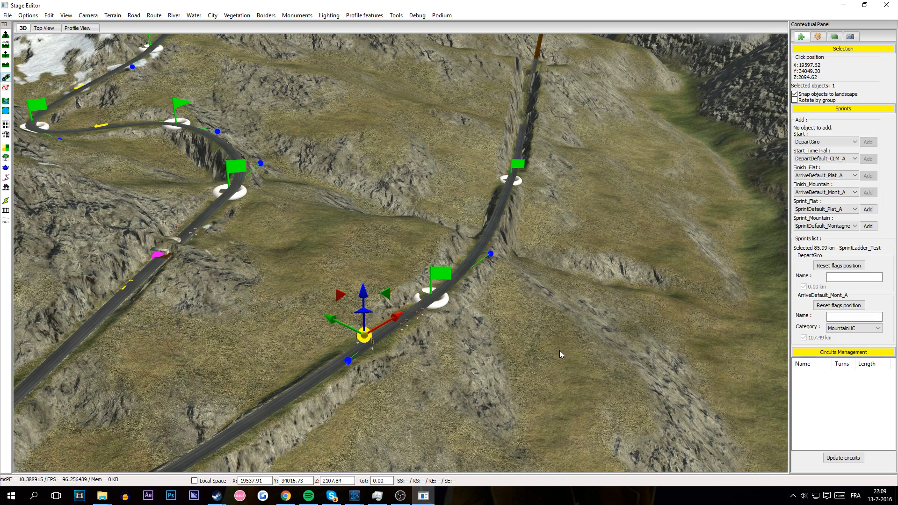
{"action": "left_click", "coordinate": [828, 209]}
{"action": "left_click", "coordinate": [828, 210]}
Step: Draw a river along the green valley floor, placing its points upstream toward and alongside the start of the road
{"action": "middle_click_drag", "start_coordinate": [499, 333], "coordinate": [343, 241]}
{"action": "scroll", "coordinate": [365, 246], "scroll_direction": "down", "scroll_amount": 10}
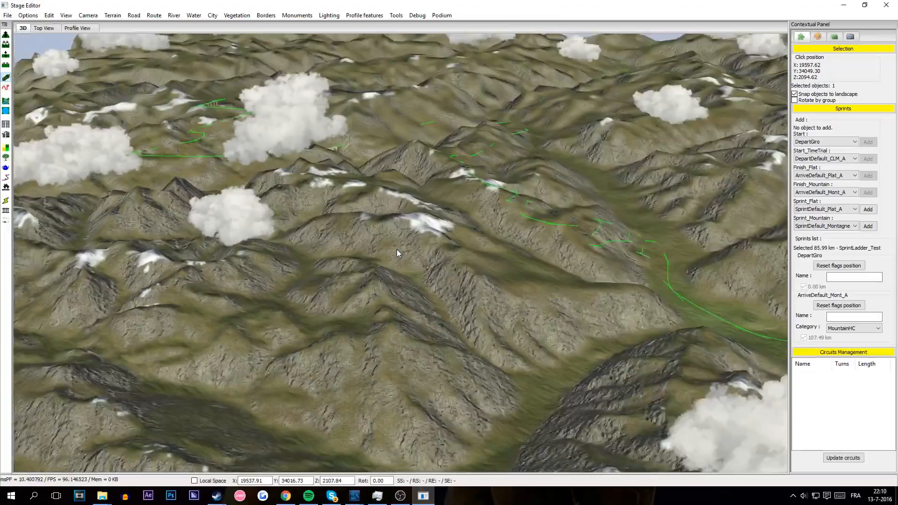
{"action": "scroll", "coordinate": [396, 248], "scroll_direction": "down", "scroll_amount": 4}
{"action": "middle_click_drag", "start_coordinate": [396, 249], "coordinate": [22, 80]}
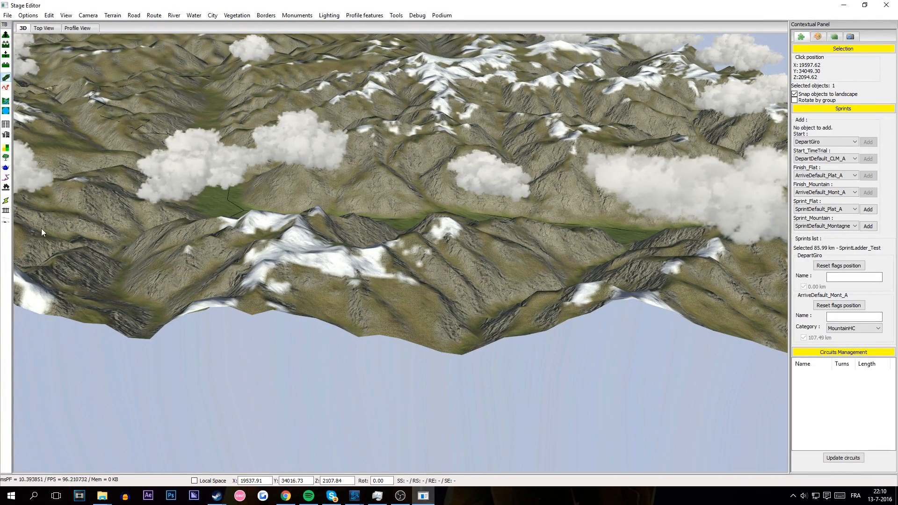
{"action": "left_click", "coordinate": [114, 15]}
{"action": "left_click", "coordinate": [54, 112]}
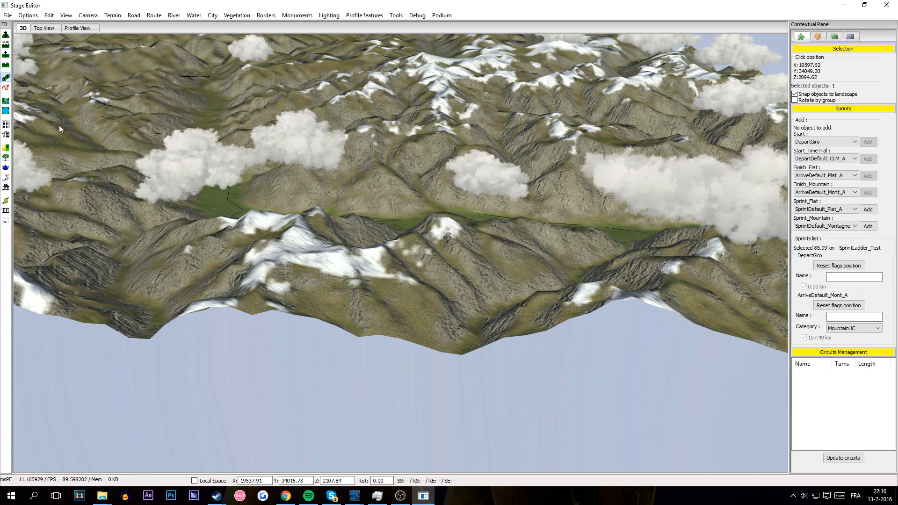
{"action": "left_click", "coordinate": [5, 102]}
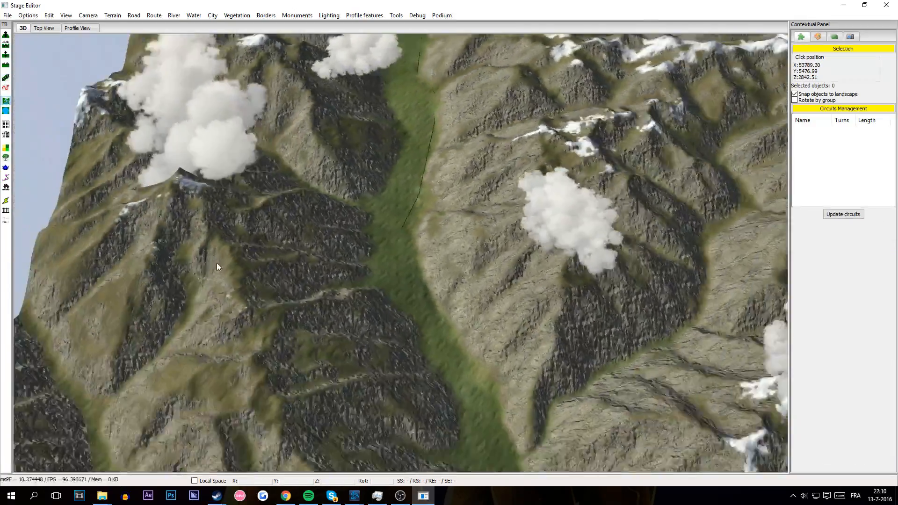
{"action": "mouse_move", "coordinate": [217, 263]}
{"action": "middle_mouse_down"}
{"action": "mouse_move", "coordinate": [251, 235]}
{"action": "mouse_move", "coordinate": [339, 248]}
{"action": "mouse_move", "coordinate": [319, 223]}
{"action": "mouse_move", "coordinate": [351, 236]}
{"action": "mouse_move", "coordinate": [386, 229]}
{"action": "mouse_move", "coordinate": [72, 35]}
{"action": "middle_mouse_up"}
{"action": "scroll", "coordinate": [281, 238], "scroll_direction": "up", "scroll_amount": 3}
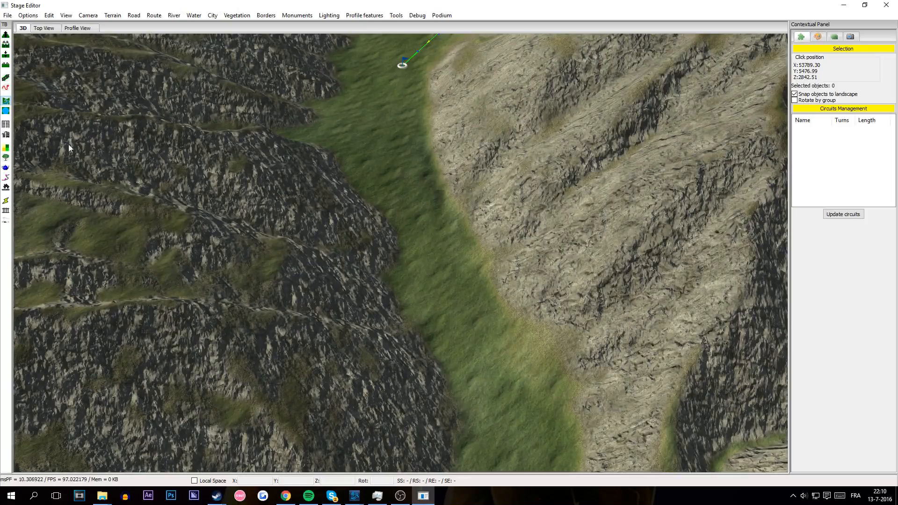
{"action": "left_click", "coordinate": [464, 346]}
{"action": "left_click", "coordinate": [413, 205]}
{"action": "left_click", "coordinate": [360, 122]}
{"action": "key", "text": "Up"}
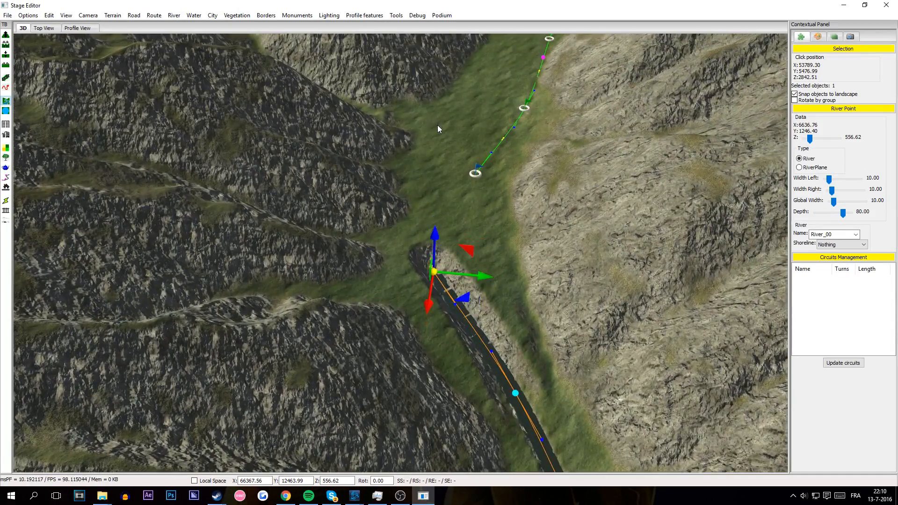
{"action": "left_click", "coordinate": [440, 125]}
{"action": "key", "text": "Up"}
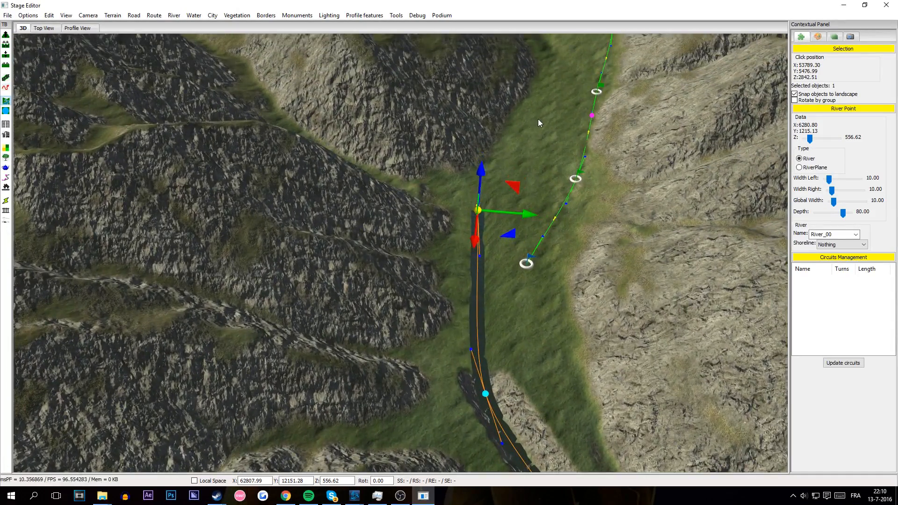
Step: Try to extend River_00 up the valley by adding points along the valley floor beside the road
{"action": "left_click", "coordinate": [539, 120]}
{"action": "key", "text": "Up"}
{"action": "left_click", "coordinate": [523, 136]}
{"action": "key", "text": "Up"}
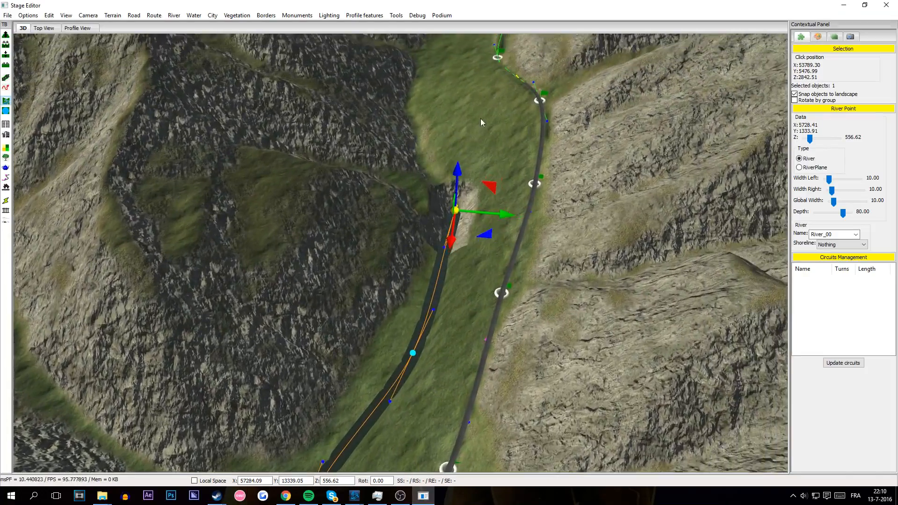
{"action": "left_click", "coordinate": [472, 123]}
{"action": "key", "text": "Up"}
{"action": "left_click", "coordinate": [459, 88]}
{"action": "left_click", "coordinate": [489, 88]}
{"action": "key", "text": "Up"}
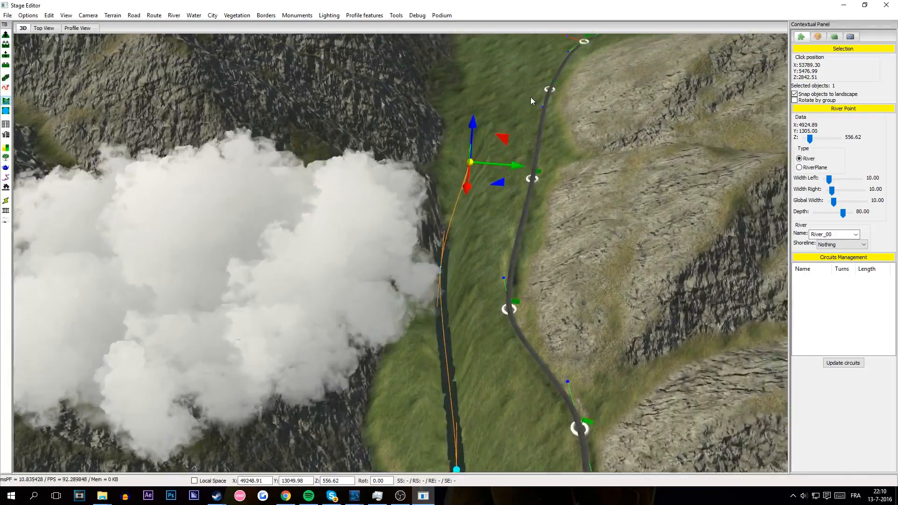
Step: Continue River_00 toward the road junction and replace its last bend with a single end point nearer the road
{"action": "left_click", "coordinate": [531, 99]}
{"action": "key", "text": "Up"}
{"action": "left_click", "coordinate": [522, 133]}
{"action": "key", "text": "Up"}
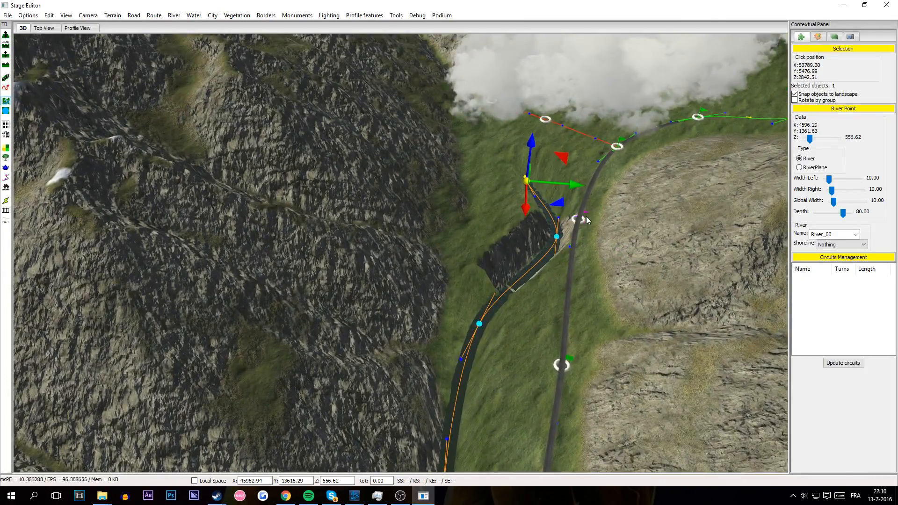
{"action": "left_click", "coordinate": [557, 236], "text": "ctrl"}
{"action": "key", "text": "Delete"}
{"action": "left_click", "coordinate": [543, 225]}
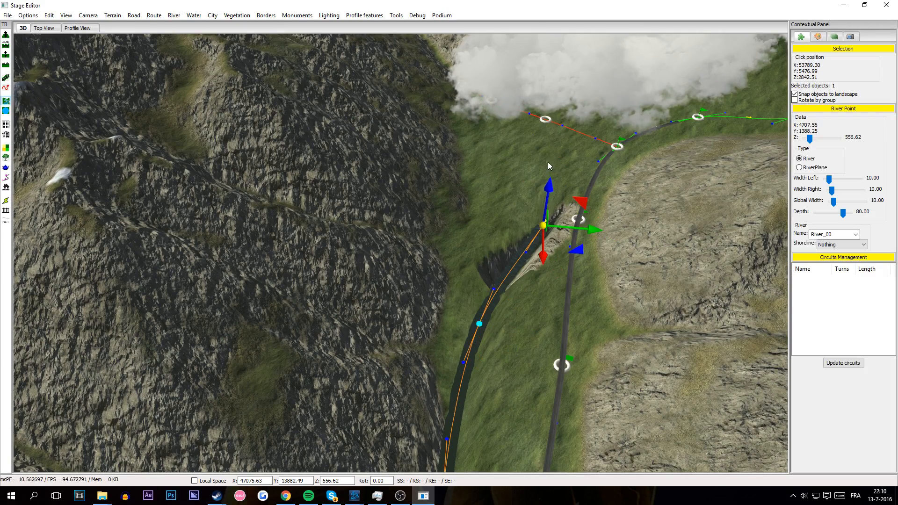
Step: Add further points to River_00 up to the grassy area below the road junction
{"action": "left_click", "coordinate": [546, 185]}
{"action": "key", "text": "Up"}
{"action": "left_click", "coordinate": [498, 219]}
{"action": "key", "text": "Down"}
{"action": "key", "text": "Up"}
{"action": "right_click_drag", "start_coordinate": [579, 218], "coordinate": [643, 234]}
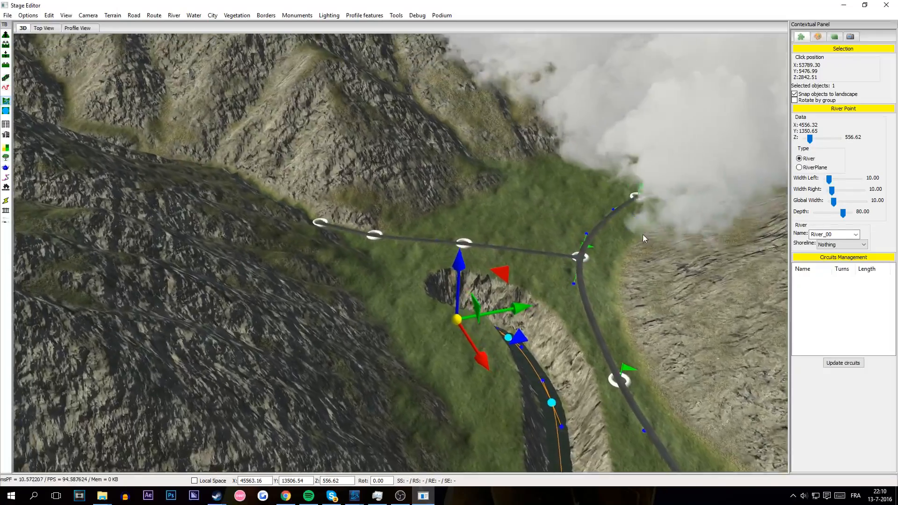
{"action": "key", "text": "Down"}
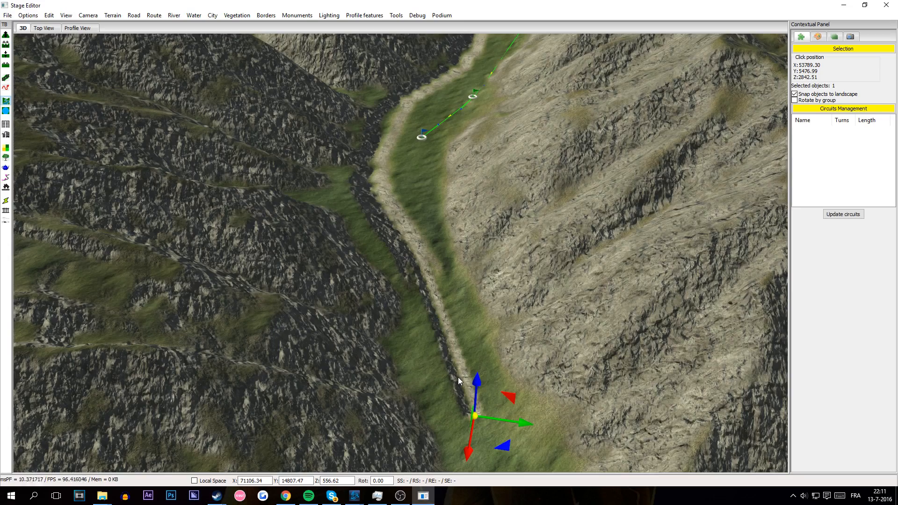
Step: Start a new river in the grass below the road junction and add points down the valley alongside the road
{"action": "left_click", "coordinate": [460, 379]}
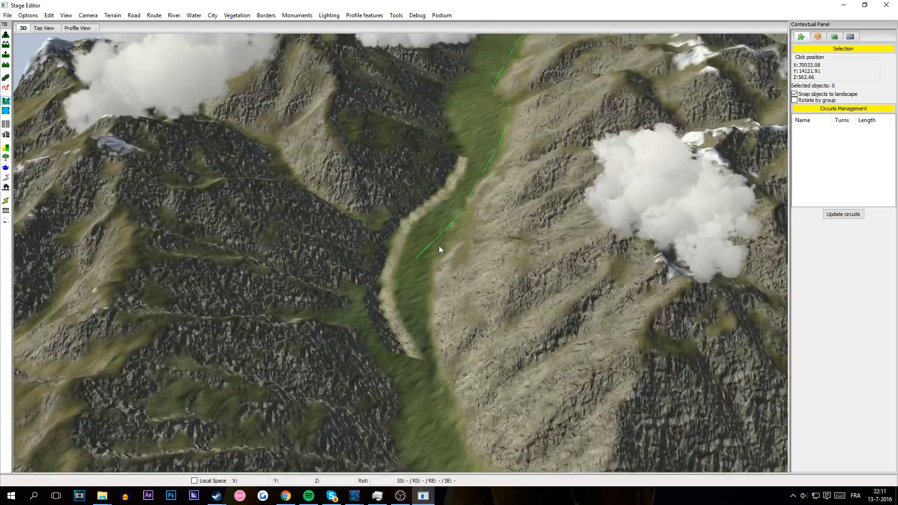
{"action": "key", "text": "Up"}
{"action": "right_click_drag", "start_coordinate": [438, 245], "coordinate": [470, 139]}
{"action": "left_click", "coordinate": [459, 147]}
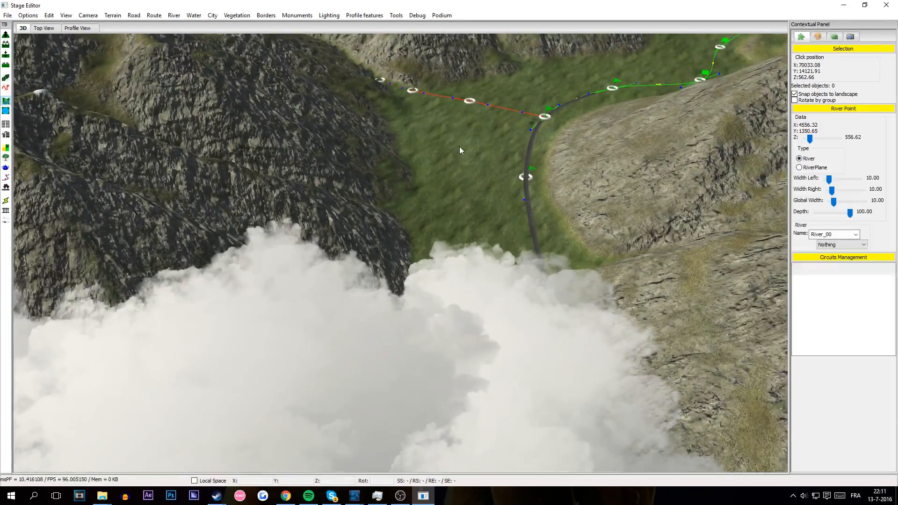
{"action": "left_click", "coordinate": [463, 236]}
{"action": "left_click", "coordinate": [460, 350]}
{"action": "key", "text": "Down"}
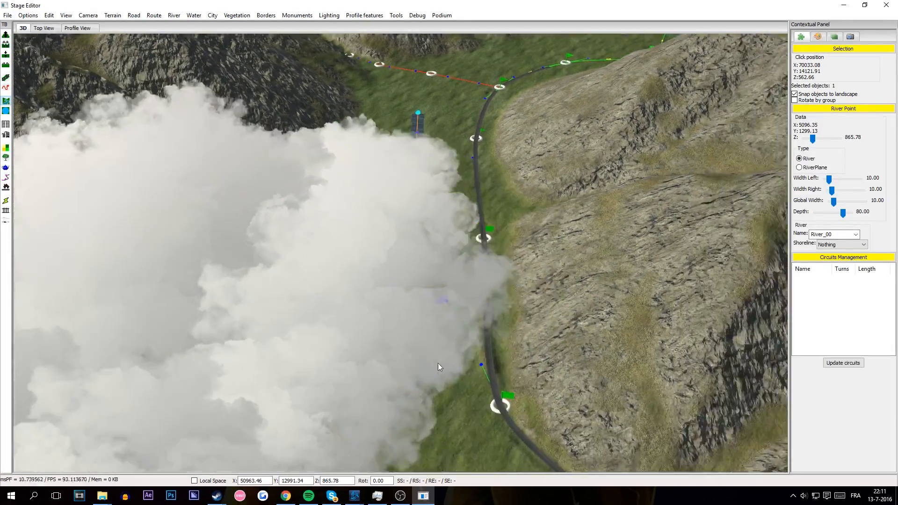
{"action": "left_click", "coordinate": [323, 362]}
{"action": "left_click", "coordinate": [387, 389]}
{"action": "key", "text": "Down"}
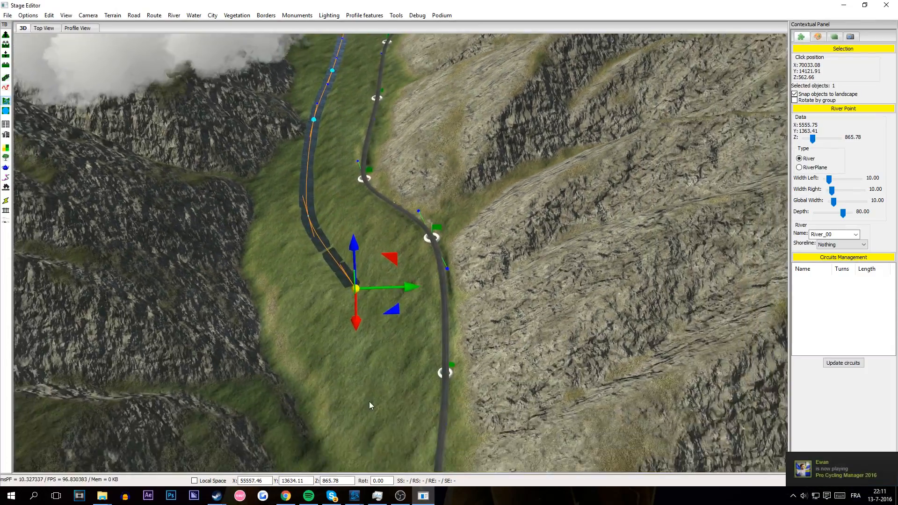
Step: Continue the new river down the valley floor with points until it passes the end of the road
{"action": "left_click", "coordinate": [370, 401]}
{"action": "left_click", "coordinate": [382, 322]}
{"action": "middle_click_drag", "start_coordinate": [371, 333], "coordinate": [407, 285]}
{"action": "left_click", "coordinate": [397, 288]}
{"action": "left_click", "coordinate": [380, 361]}
{"action": "middle_click_drag", "start_coordinate": [402, 434], "coordinate": [401, 416]}
{"action": "scroll", "coordinate": [400, 408], "scroll_direction": "up", "scroll_amount": 5}
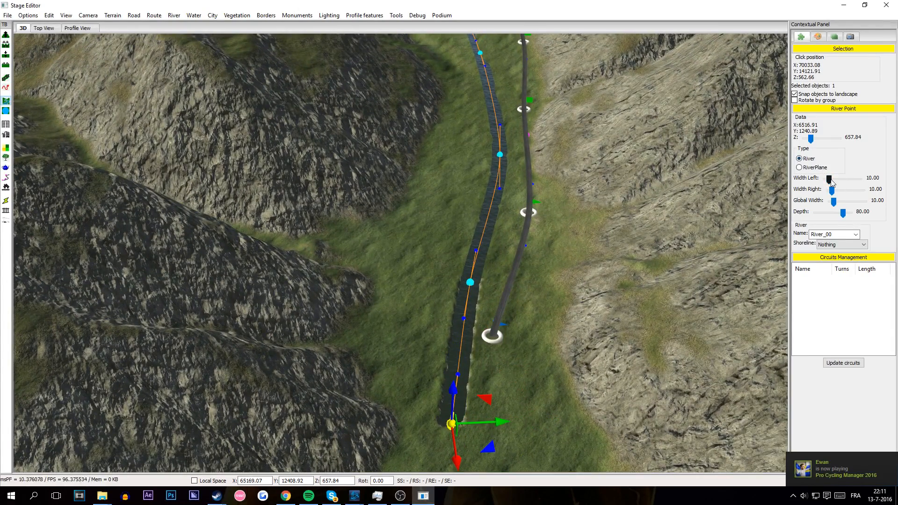
Step: Set the river's global width to 25.00
{"action": "left_click_drag", "start_coordinate": [832, 181], "coordinate": [837, 183]}
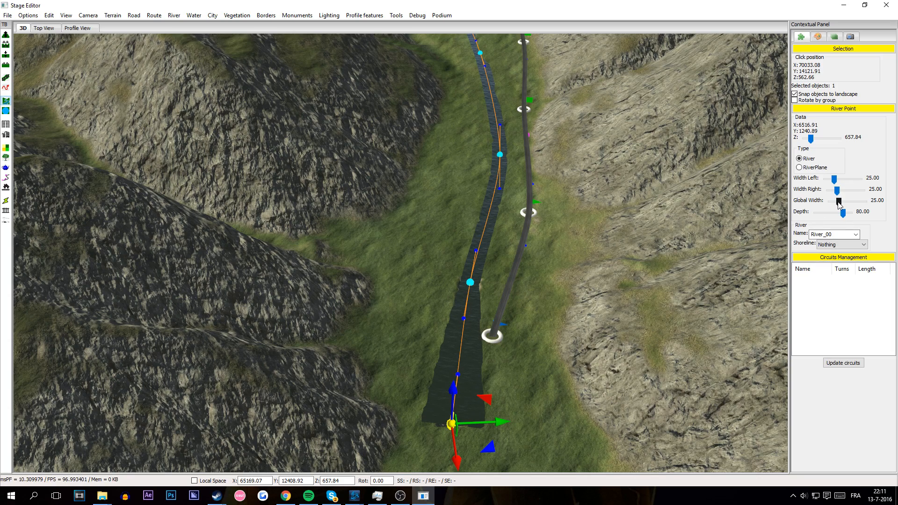
{"action": "scroll", "coordinate": [522, 230], "scroll_direction": "down", "scroll_amount": 8}
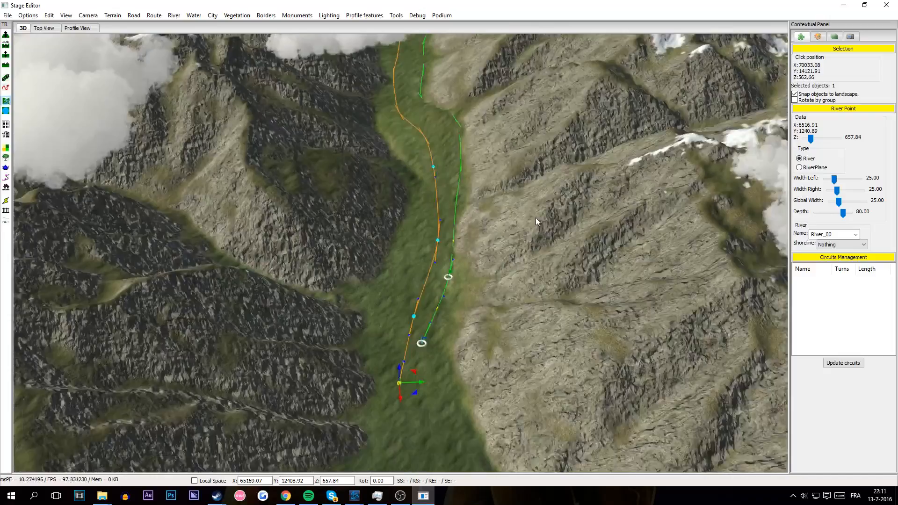
{"action": "scroll", "coordinate": [503, 249], "scroll_direction": "up", "scroll_amount": 8}
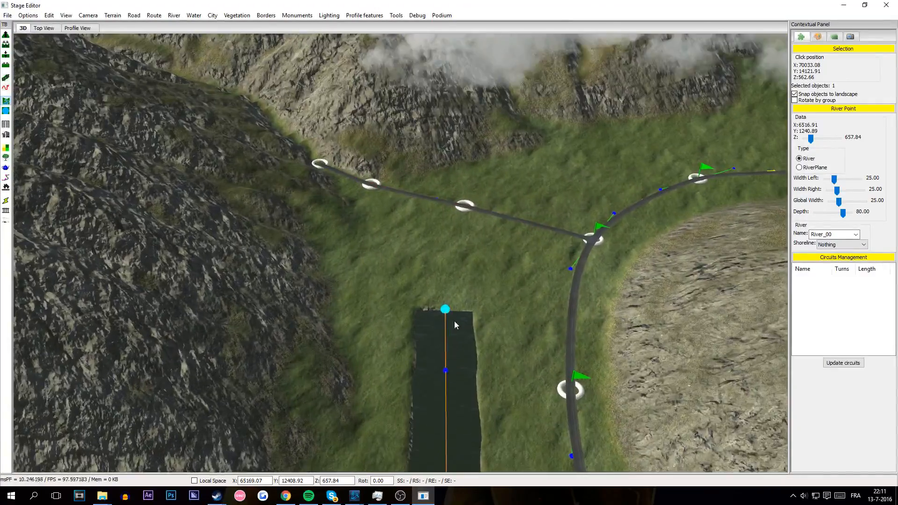
Step: Try to extend the river from its upper end across the side road, and undo the added point
{"action": "left_click", "coordinate": [444, 311]}
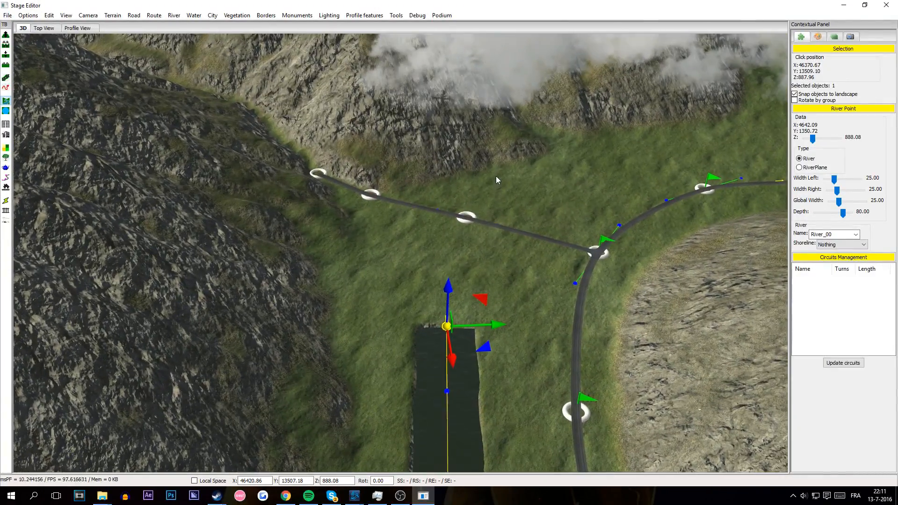
{"action": "left_click", "coordinate": [496, 178]}
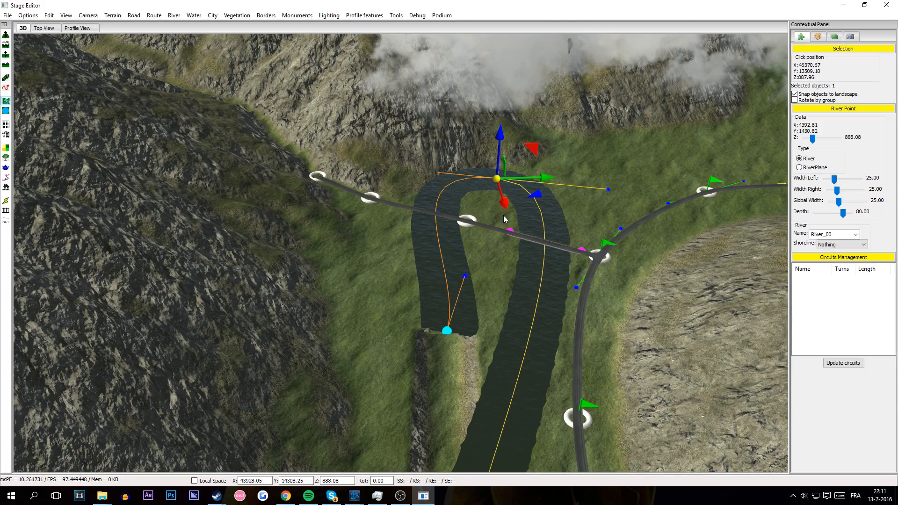
{"action": "key", "text": "ctrl+z"}
{"action": "middle_click_drag", "start_coordinate": [411, 362], "coordinate": [526, 318]}
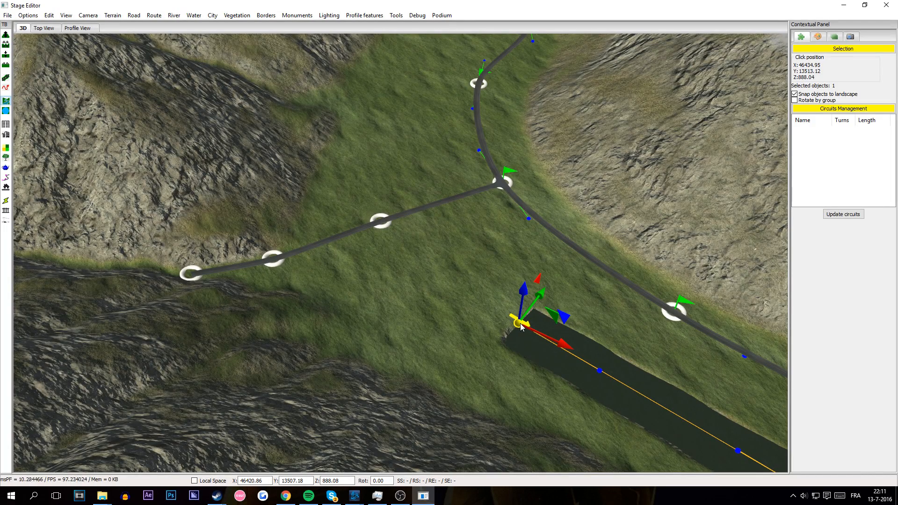
Step: Extend the river's upper end beyond the side road to the rock face and insert a bend point before the crossing
{"action": "left_click", "coordinate": [311, 162]}
{"action": "left_click", "coordinate": [309, 162]}
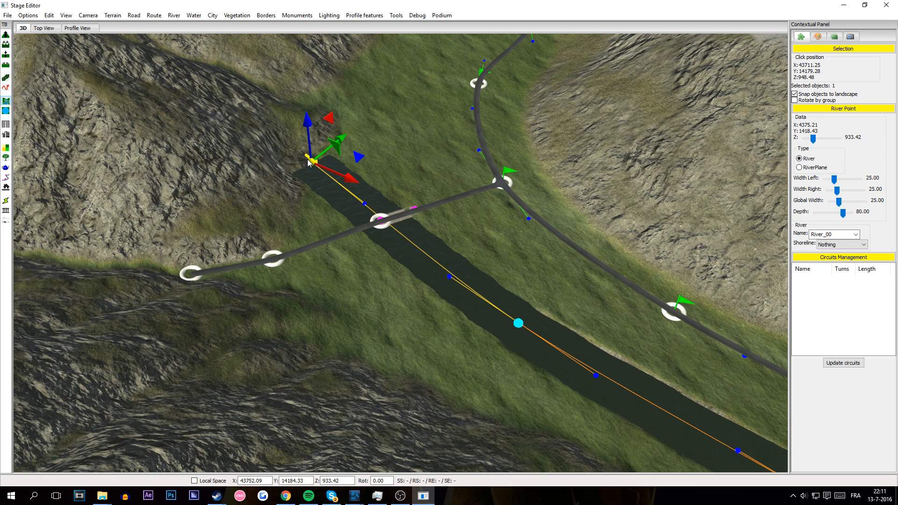
{"action": "left_click", "coordinate": [335, 336]}
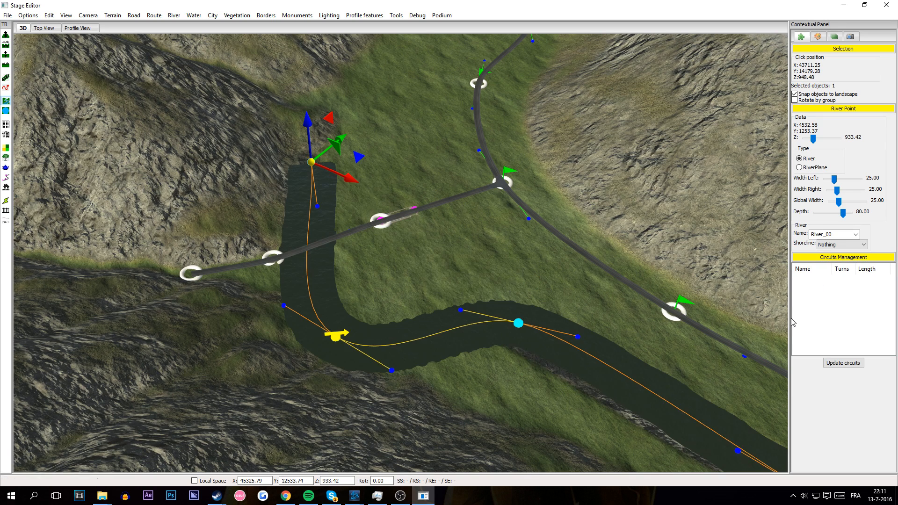
{"action": "left_click", "coordinate": [517, 325]}
{"action": "left_click", "coordinate": [313, 164]}
{"action": "key", "text": "ctrl+z"}
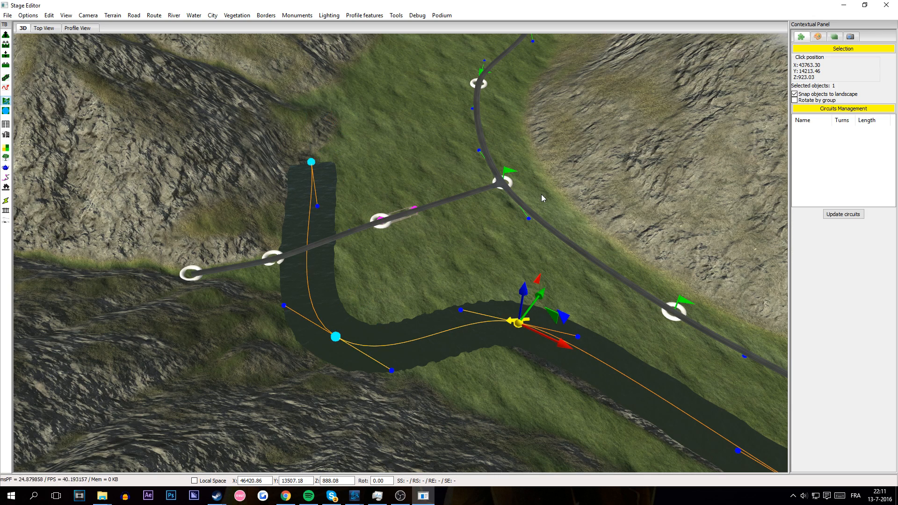
{"action": "key", "text": "ctrl+z"}
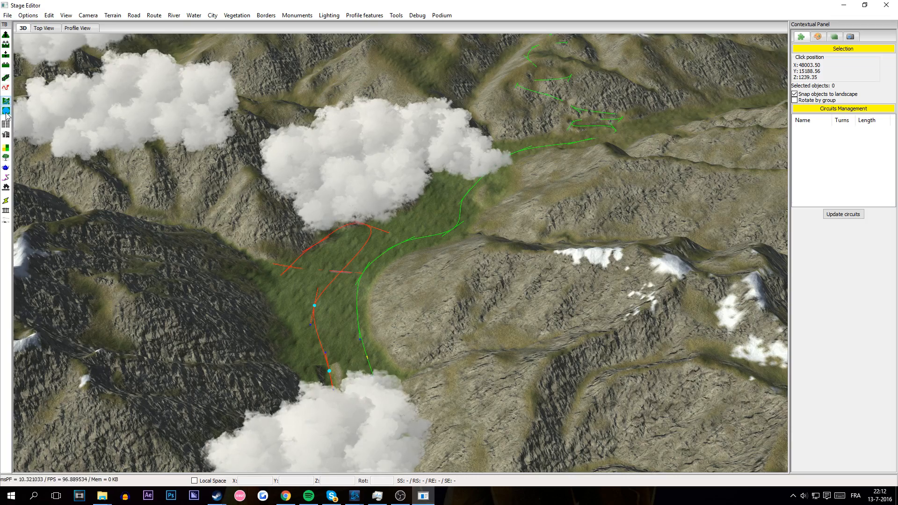
Step: Place the first four points of a new water outline along the valley floor beside the hairpin road
{"action": "scroll", "coordinate": [510, 231], "scroll_direction": "up", "scroll_amount": 4}
{"action": "middle_click_drag", "start_coordinate": [509, 231], "coordinate": [585, 186]}
{"action": "scroll", "coordinate": [573, 251], "scroll_direction": "up", "scroll_amount": 4}
{"action": "scroll", "coordinate": [559, 251], "scroll_direction": "up", "scroll_amount": 4}
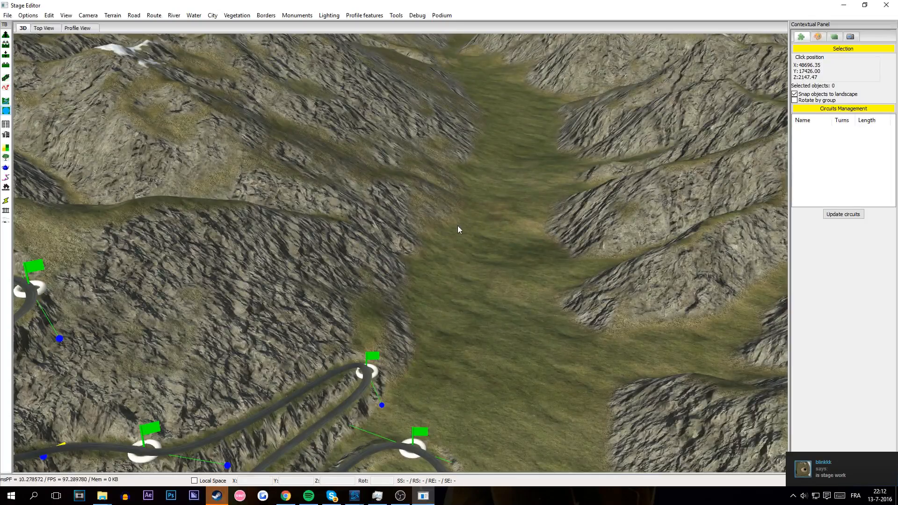
{"action": "left_click", "coordinate": [457, 225]}
{"action": "left_click", "coordinate": [433, 287]}
{"action": "left_click", "coordinate": [426, 363]}
{"action": "left_click", "coordinate": [489, 431]}
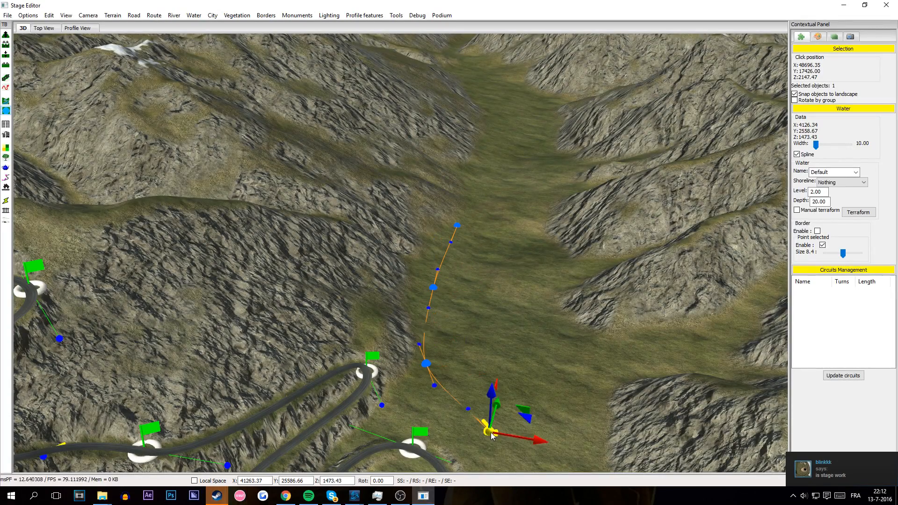
Step: Complete the water outline along the opposite side of the valley and close it at its first point
{"action": "left_click", "coordinate": [588, 387]}
{"action": "left_click", "coordinate": [559, 298]}
{"action": "left_click", "coordinate": [550, 244]}
{"action": "left_click", "coordinate": [509, 226]}
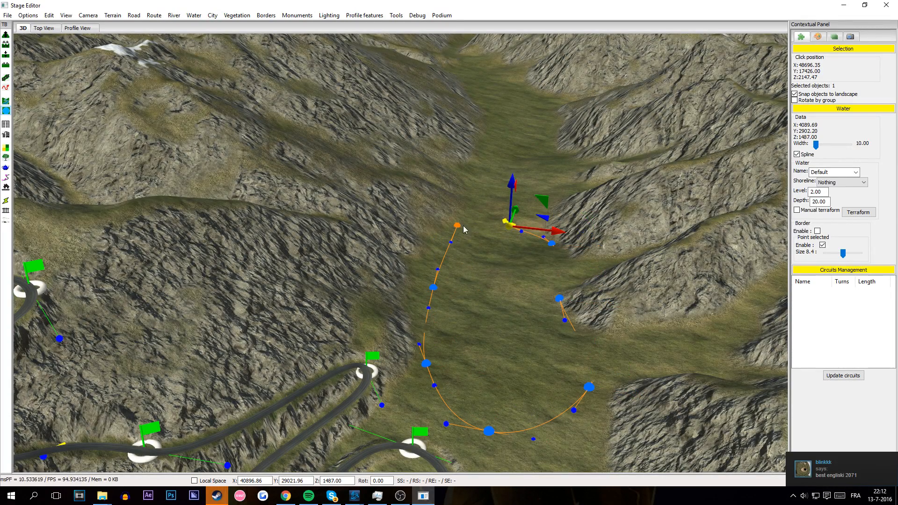
{"action": "left_click", "coordinate": [456, 225]}
{"action": "left_click", "coordinate": [512, 353]}
Step: Set the water type of the new lake to DirtyMarsh_01
{"action": "scroll", "coordinate": [511, 337], "scroll_direction": "down", "scroll_amount": 4}
{"action": "middle_click_drag", "start_coordinate": [554, 277], "coordinate": [520, 299]}
{"action": "scroll", "coordinate": [373, 300], "scroll_direction": "down", "scroll_amount": 3}
{"action": "scroll", "coordinate": [543, 352], "scroll_direction": "up", "scroll_amount": 4}
{"action": "scroll", "coordinate": [543, 352], "scroll_direction": "up", "scroll_amount": 3}
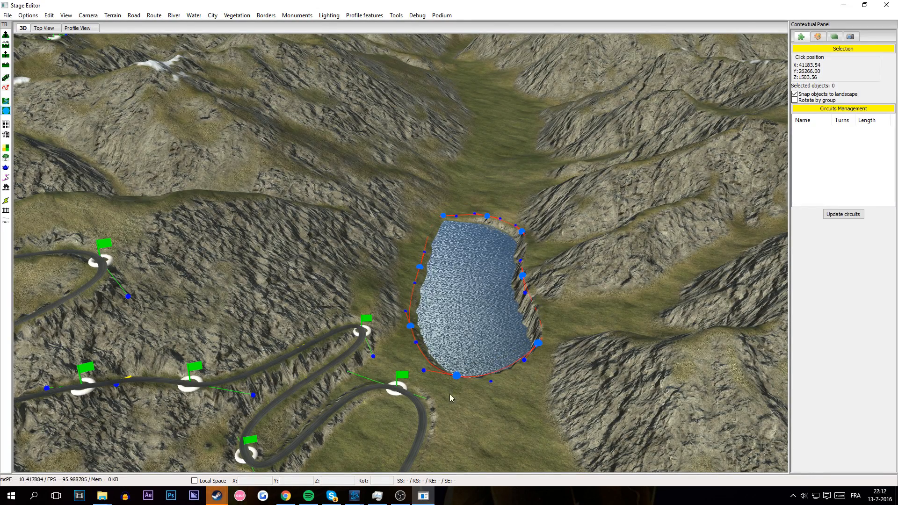
{"action": "left_click", "coordinate": [456, 376]}
{"action": "left_click", "coordinate": [843, 174]}
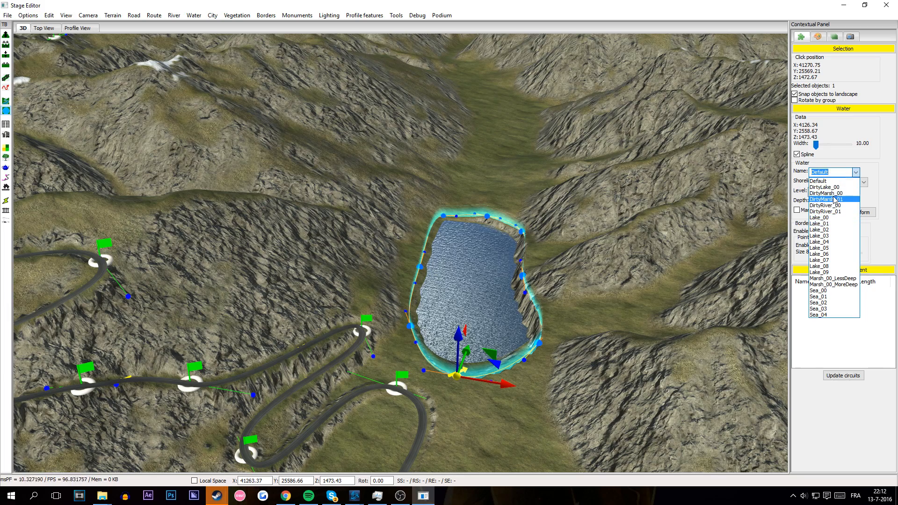
{"action": "left_click", "coordinate": [832, 200]}
Step: Set the lake's shoreline to Lakeside
{"action": "middle_click_drag", "start_coordinate": [544, 403], "coordinate": [463, 163]}
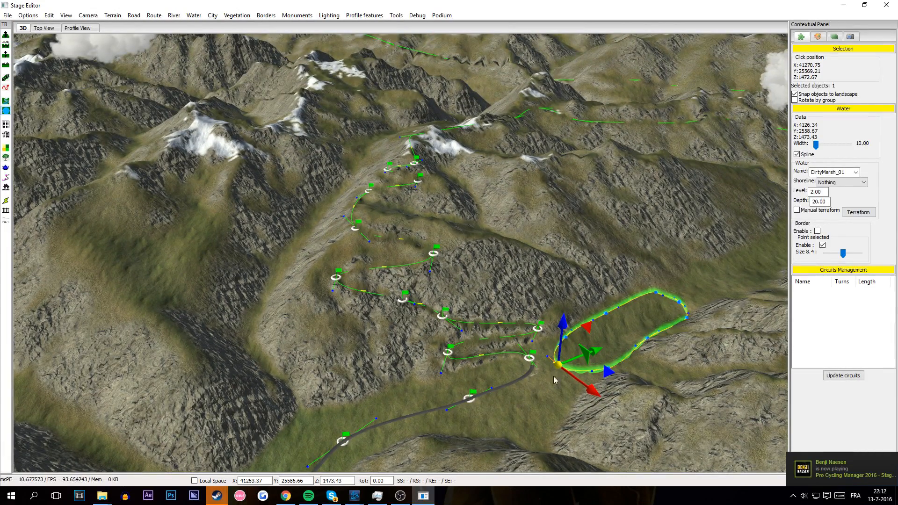
{"action": "left_click", "coordinate": [853, 183]}
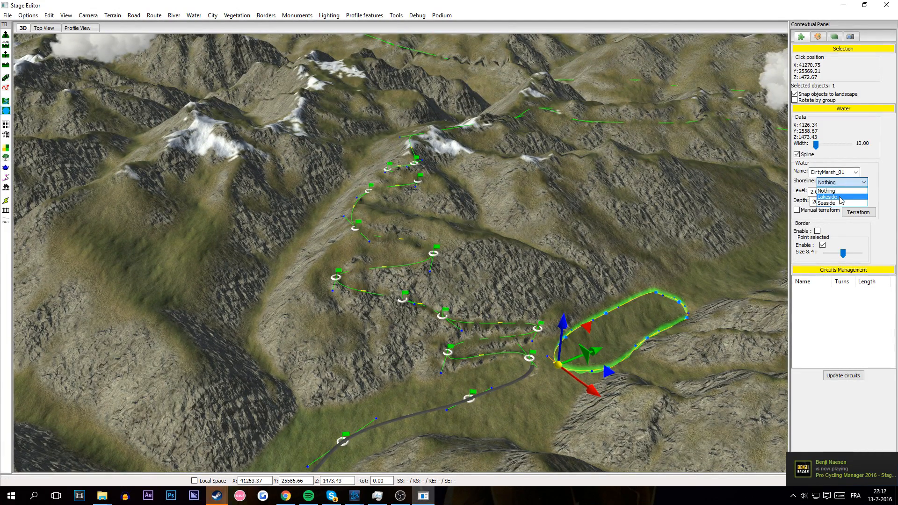
{"action": "left_click", "coordinate": [838, 197]}
Step: Examine the lake's surface and shoreline up close and within the surrounding valley
{"action": "scroll", "coordinate": [590, 399], "scroll_direction": "up", "scroll_amount": 10}
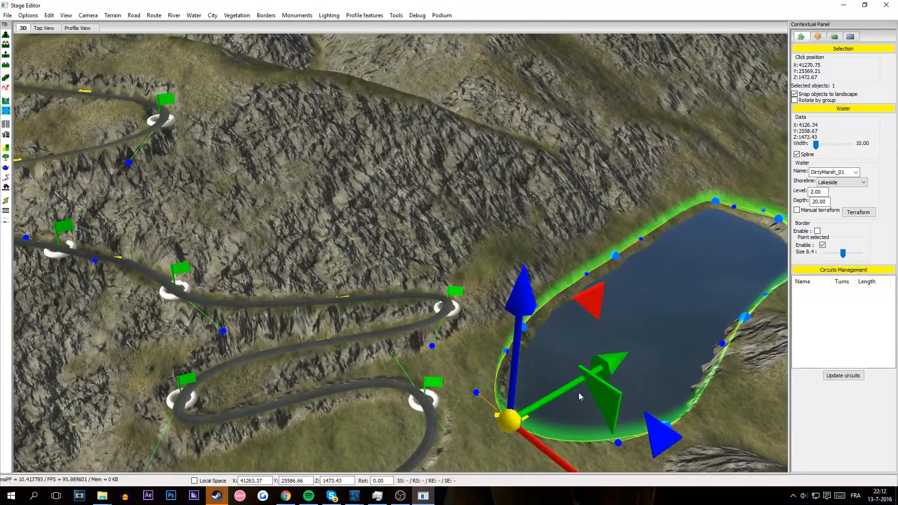
{"action": "scroll", "coordinate": [579, 396], "scroll_direction": "up", "scroll_amount": 1}
{"action": "left_click", "coordinate": [500, 355]}
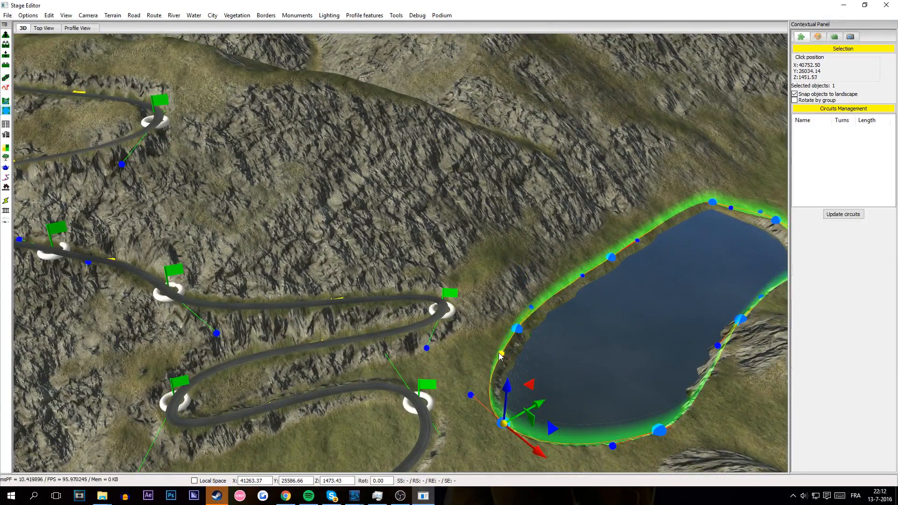
{"action": "left_click", "coordinate": [570, 334]}
{"action": "scroll", "coordinate": [538, 269], "scroll_direction": "down", "scroll_amount": 10}
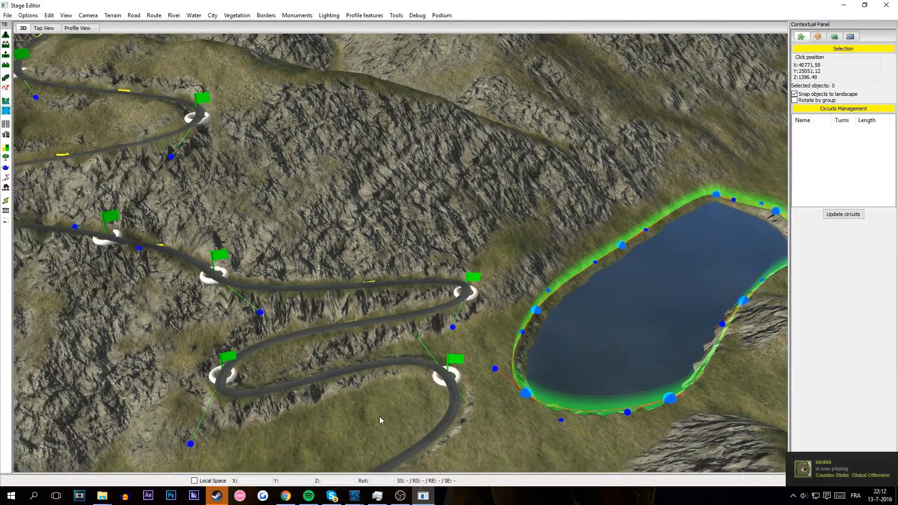
{"action": "scroll", "coordinate": [539, 268], "scroll_direction": "up", "scroll_amount": 1}
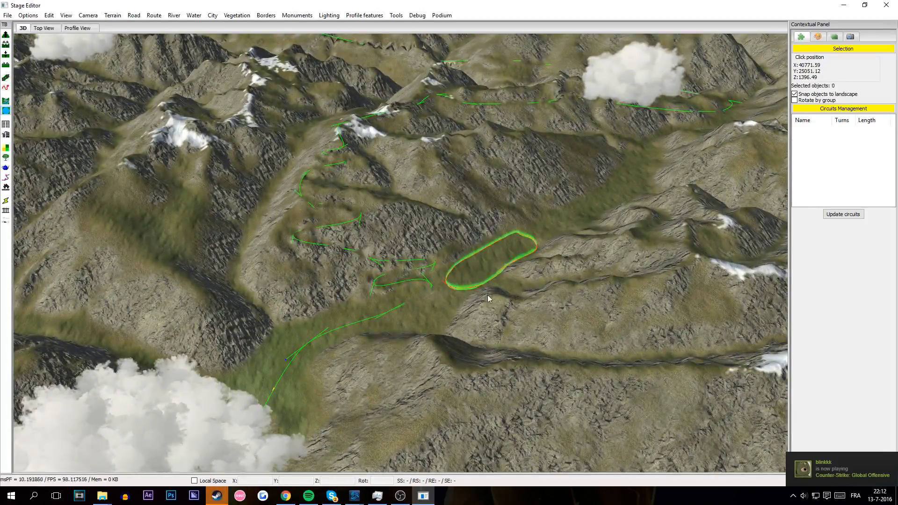
{"action": "scroll", "coordinate": [467, 291], "scroll_direction": "up", "scroll_amount": 10}
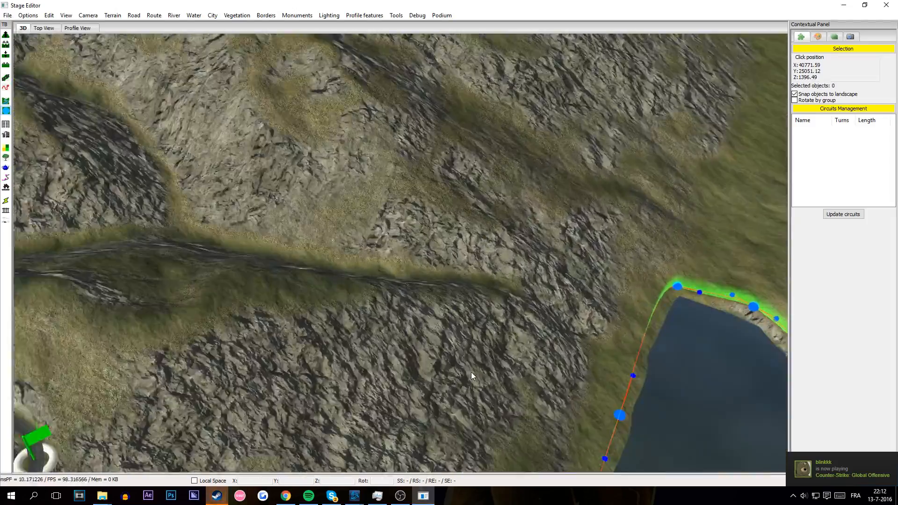
{"action": "scroll", "coordinate": [471, 373], "scroll_direction": "down", "scroll_amount": 10}
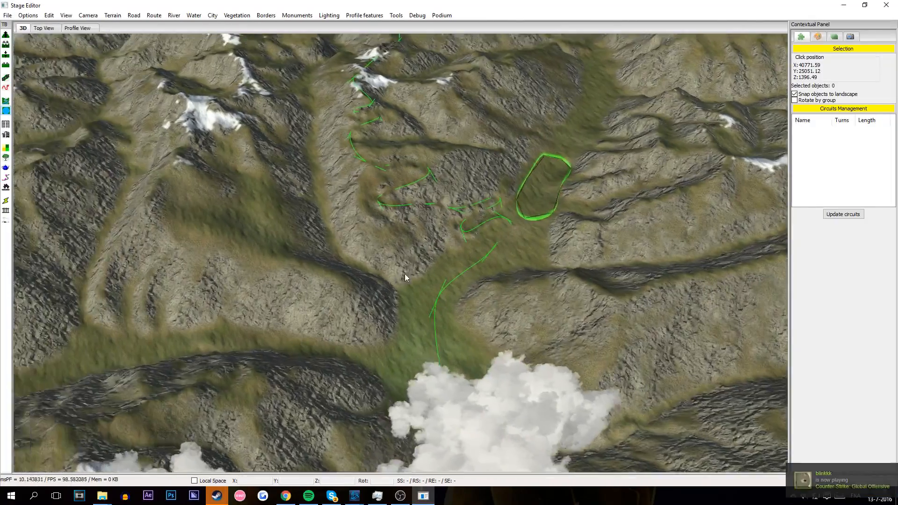
{"action": "middle_click_drag", "start_coordinate": [404, 274], "coordinate": [226, 225]}
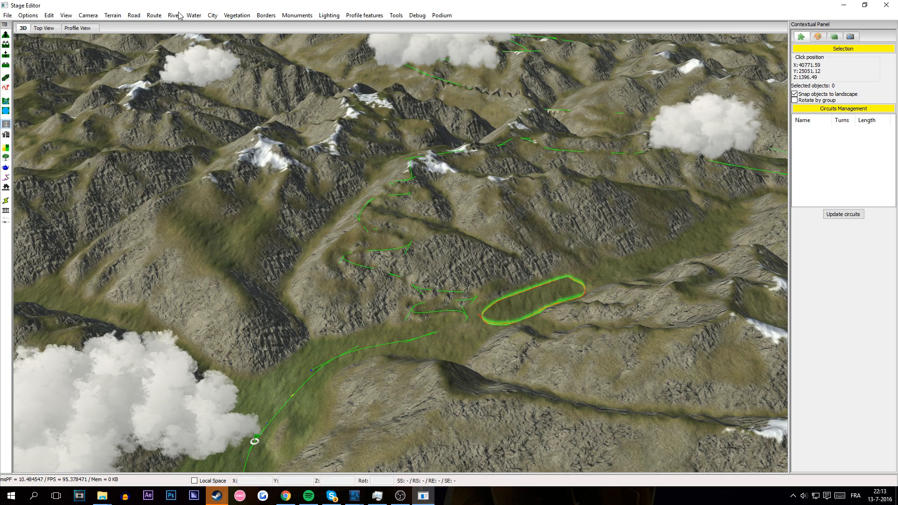
Step: Create a small city with a closed outline around the winding valley road just beyond the river crossing
{"action": "left_click", "coordinate": [154, 15]}
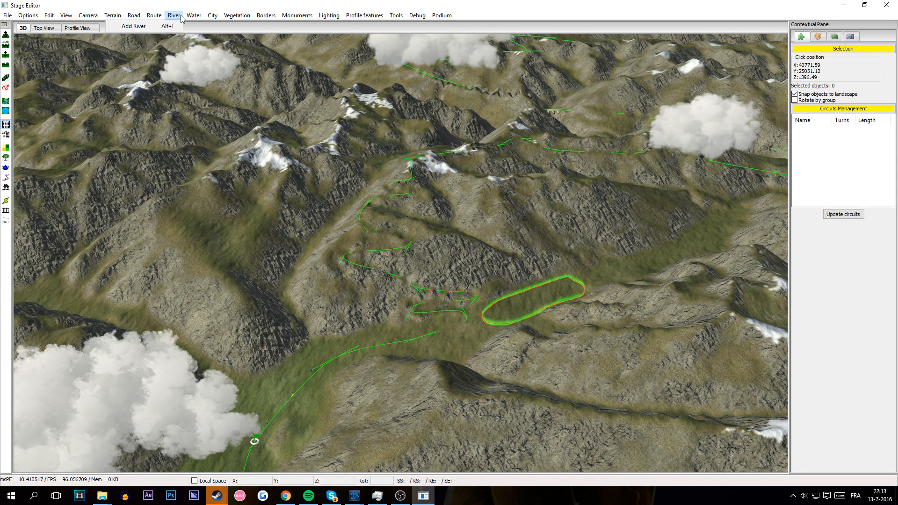
{"action": "mouse_move", "coordinate": [191, 18]}
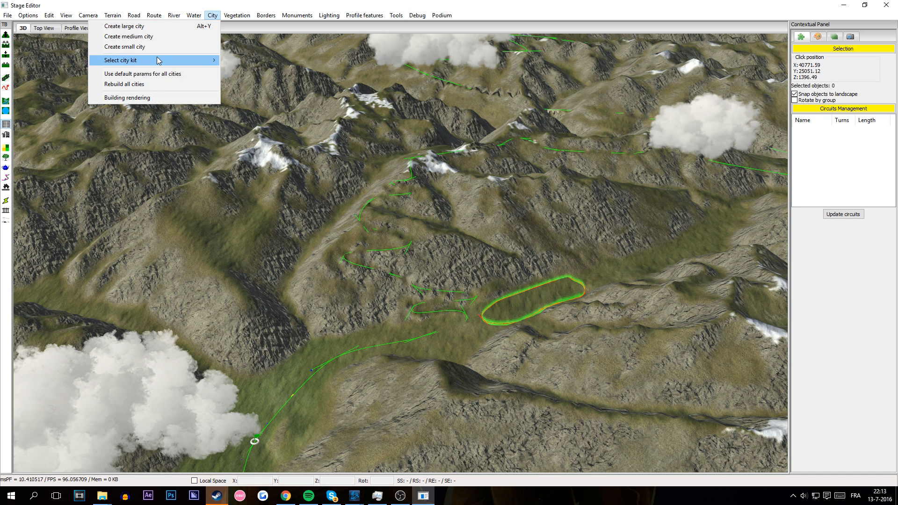
{"action": "mouse_move", "coordinate": [157, 60]}
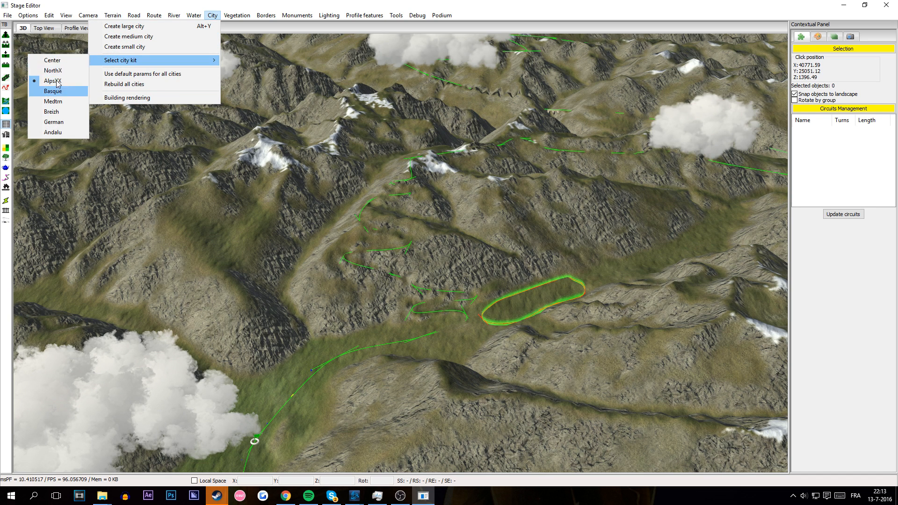
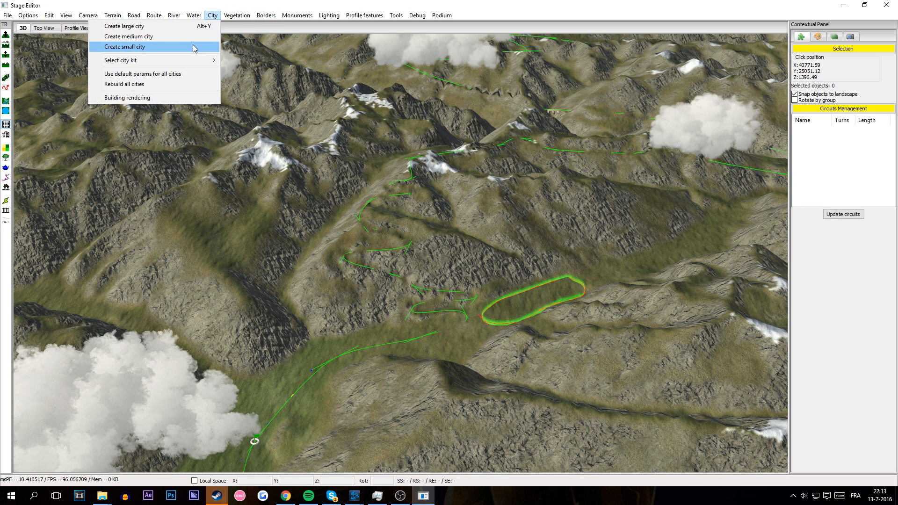
{"action": "left_click", "coordinate": [131, 46]}
{"action": "left_click", "coordinate": [303, 297]}
{"action": "middle_click_drag", "start_coordinate": [330, 317], "coordinate": [409, 214]}
{"action": "scroll", "coordinate": [399, 333], "scroll_direction": "up", "scroll_amount": 4}
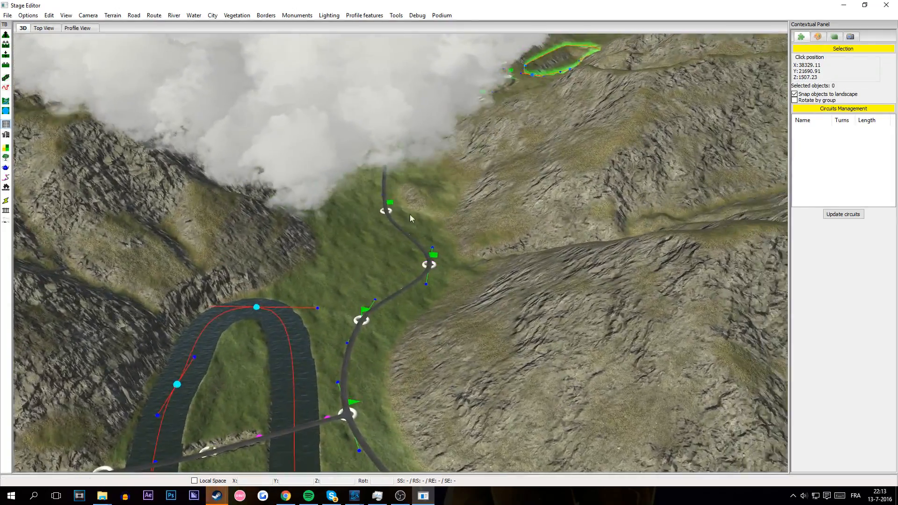
{"action": "left_click", "coordinate": [440, 191]}
{"action": "left_click_drag", "start_coordinate": [383, 192], "coordinate": [508, 215]}
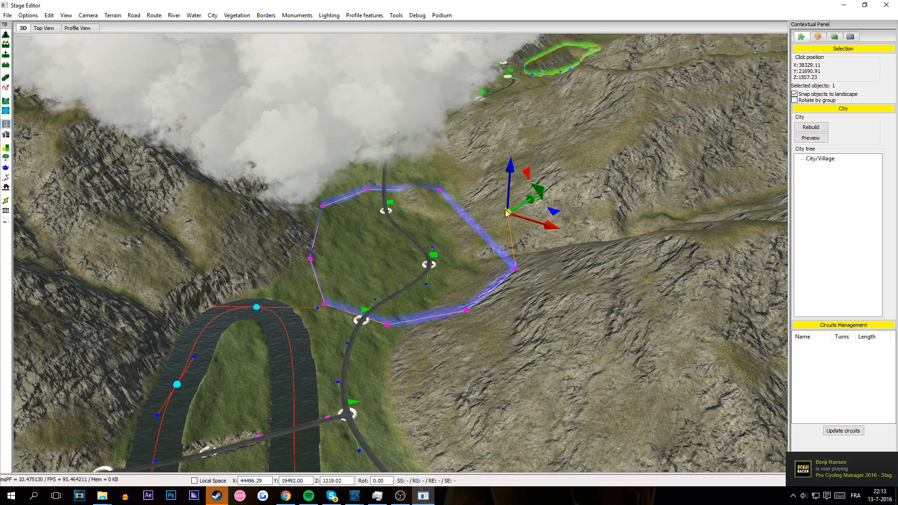
{"action": "left_click", "coordinate": [470, 192]}
{"action": "left_click", "coordinate": [440, 190]}
{"action": "left_click", "coordinate": [432, 359]}
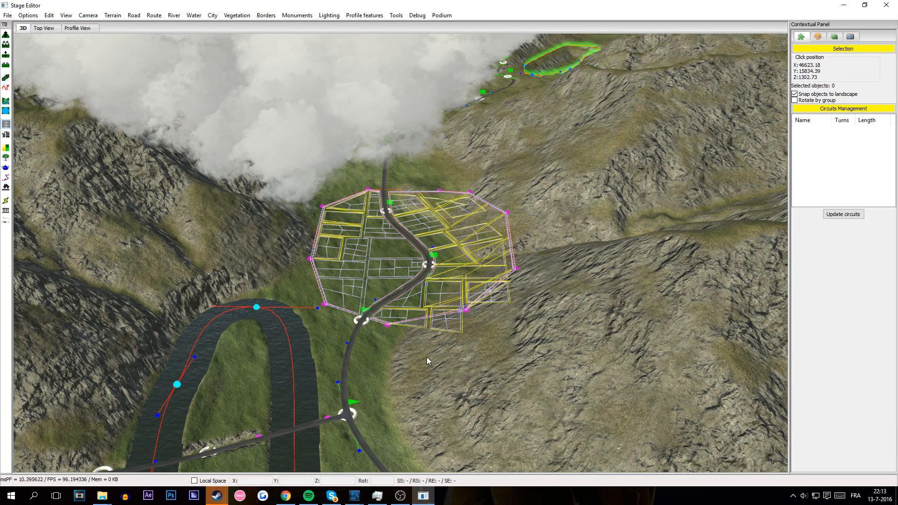
{"action": "key", "text": "Down"}
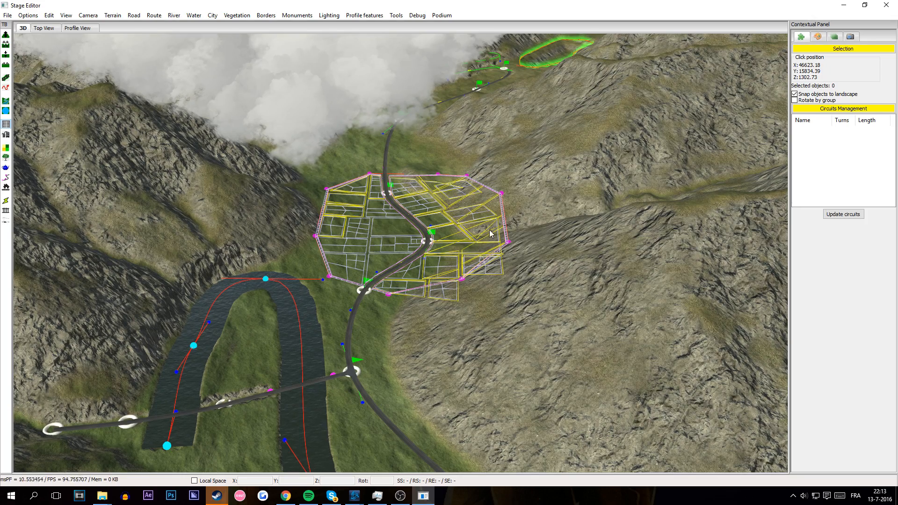
{"action": "middle_click_drag", "start_coordinate": [464, 352], "coordinate": [448, 293]}
{"action": "left_click", "coordinate": [463, 322]}
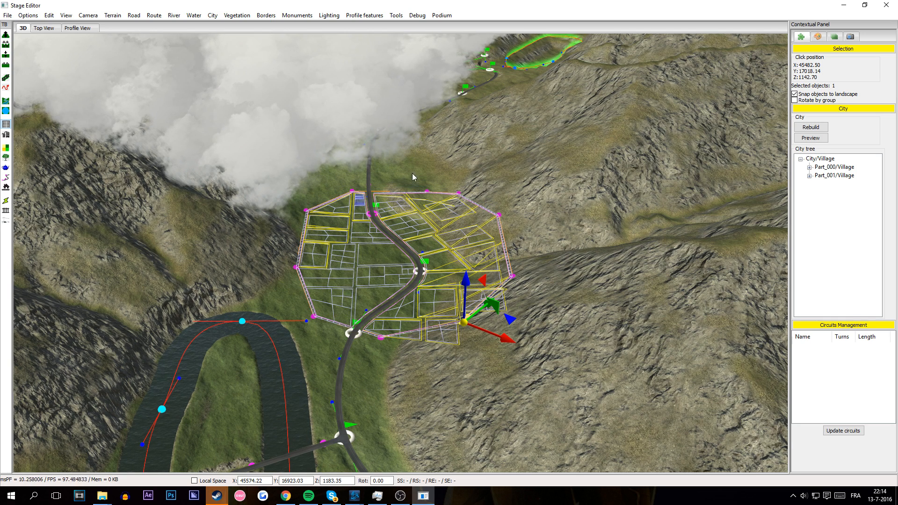
{"action": "left_click", "coordinate": [485, 424]}
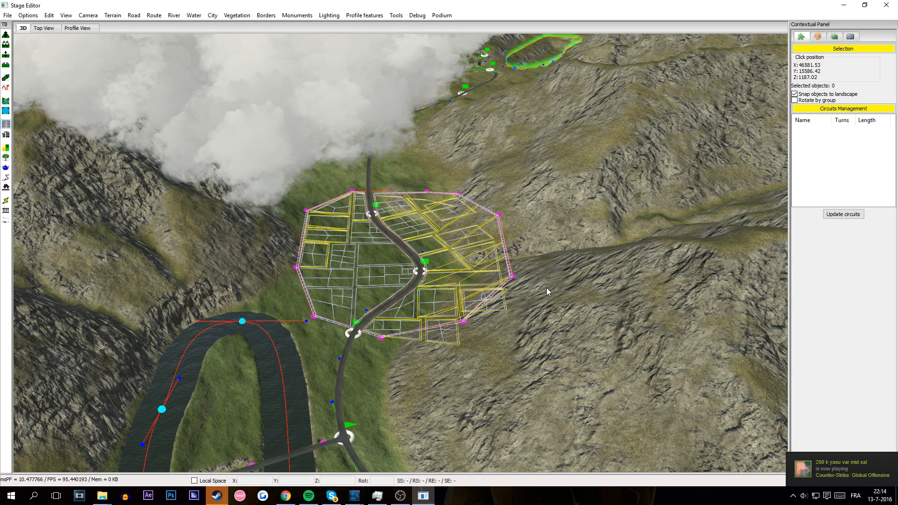
Step: Save the stage as Tutorial.zcts, replacing the existing file
{"action": "key", "text": "ctrl+s"}
{"action": "left_click", "coordinate": [367, 257]}
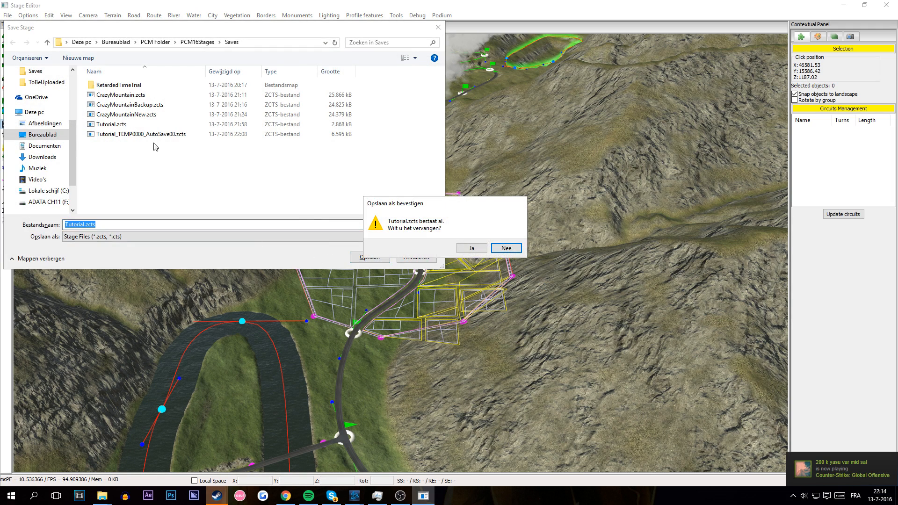
{"action": "left_click", "coordinate": [470, 248]}
Step: Outline a second city around the hairpin bends high on the mountain road and close it at its first point
{"action": "middle_click_drag", "start_coordinate": [581, 181], "coordinate": [459, 260]}
{"action": "left_click", "coordinate": [420, 329]}
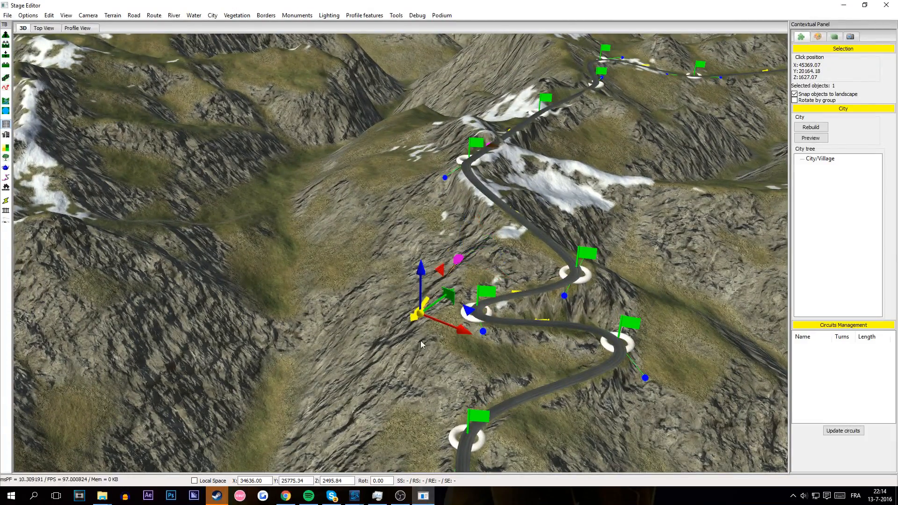
{"action": "left_click", "coordinate": [561, 436]}
{"action": "left_click", "coordinate": [721, 382]}
{"action": "left_click", "coordinate": [650, 281]}
{"action": "left_click", "coordinate": [570, 228]}
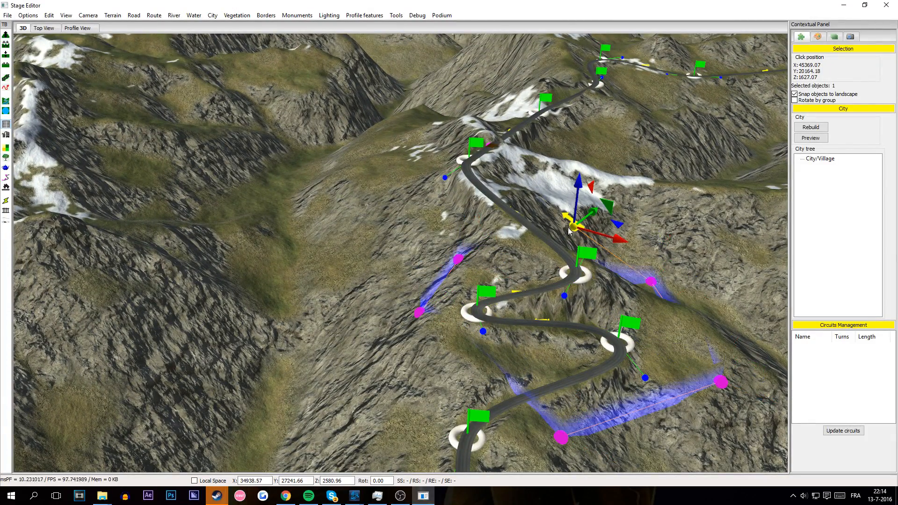
{"action": "left_click", "coordinate": [474, 228]}
{"action": "left_click", "coordinate": [460, 263]}
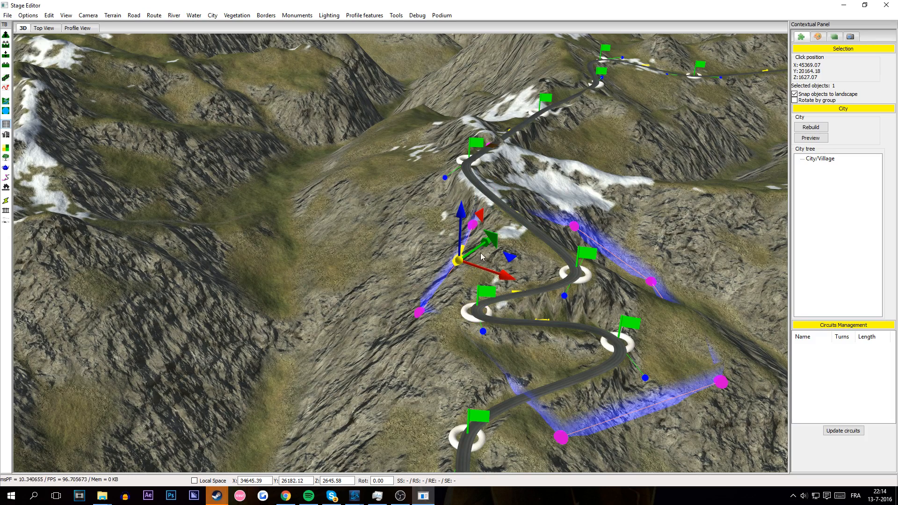
Step: Move the lower corner points of the hairpin city's outline farther out from the road
{"action": "left_click", "coordinate": [617, 344]}
{"action": "middle_click_drag", "start_coordinate": [616, 343], "coordinate": [535, 389]}
{"action": "left_click", "coordinate": [525, 396]}
{"action": "left_click_drag", "start_coordinate": [569, 411], "coordinate": [561, 448]}
{"action": "left_click", "coordinate": [723, 403]}
{"action": "key", "text": "Right"}
{"action": "middle_click_drag", "start_coordinate": [678, 413], "coordinate": [573, 373]}
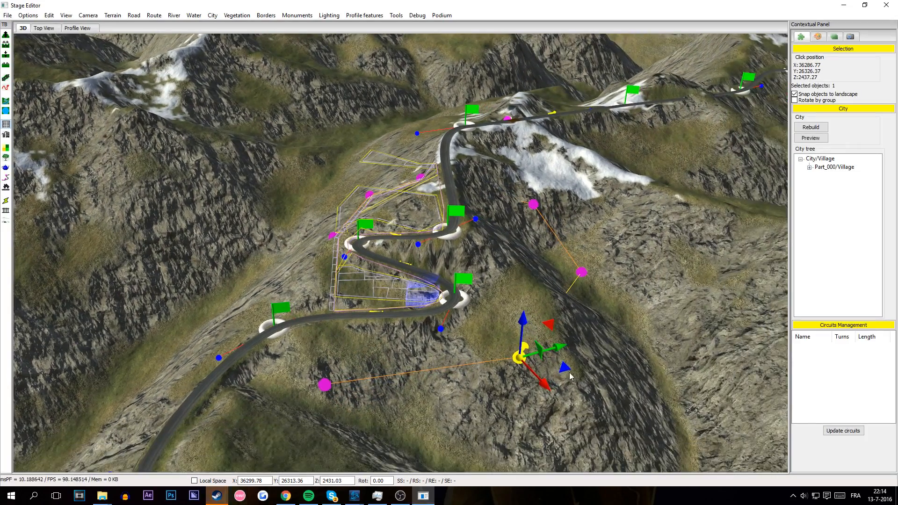
{"action": "left_click_drag", "start_coordinate": [569, 374], "coordinate": [632, 389]}
{"action": "key", "text": "Right"}
Step: Pull the next corner point of the city outline outward across the open slope
{"action": "left_click", "coordinate": [491, 272]}
{"action": "left_click_drag", "start_coordinate": [536, 282], "coordinate": [607, 278]}
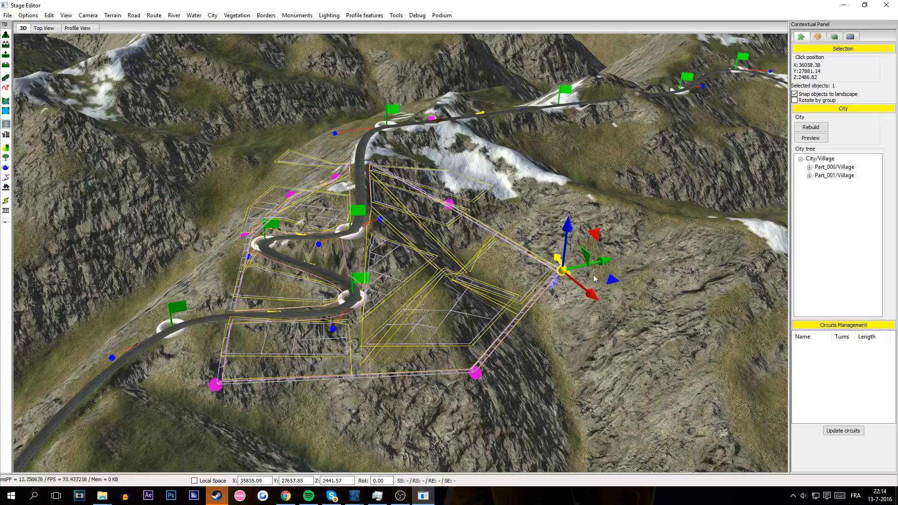
{"action": "key", "text": "Up"}
{"action": "left_click", "coordinate": [545, 240]}
{"action": "right_click_drag", "start_coordinate": [545, 240], "coordinate": [453, 268]}
{"action": "scroll", "coordinate": [524, 246], "scroll_direction": "down", "scroll_amount": 3}
{"action": "key", "text": "Down"}
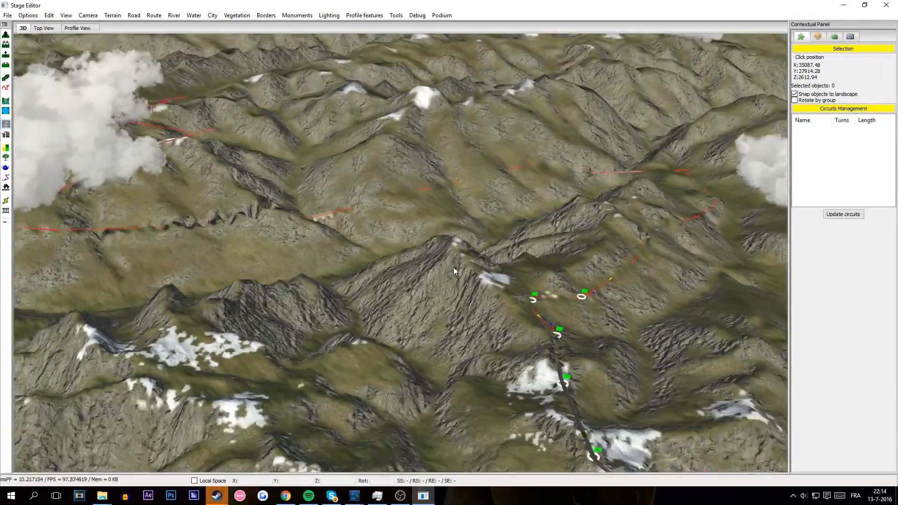
{"action": "key", "text": "Right"}
{"action": "left_click", "coordinate": [6, 135]}
{"action": "left_click", "coordinate": [473, 310]}
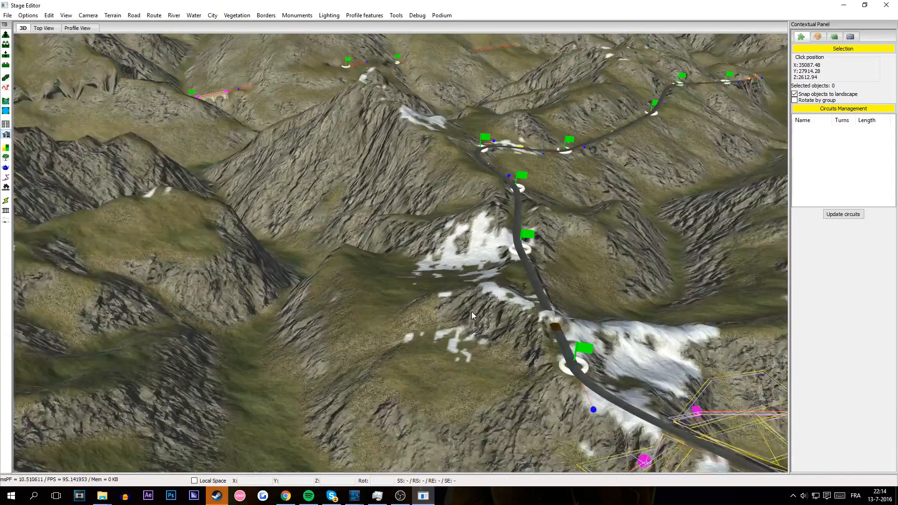
{"action": "key", "text": "Left"}
{"action": "key", "text": "Up"}
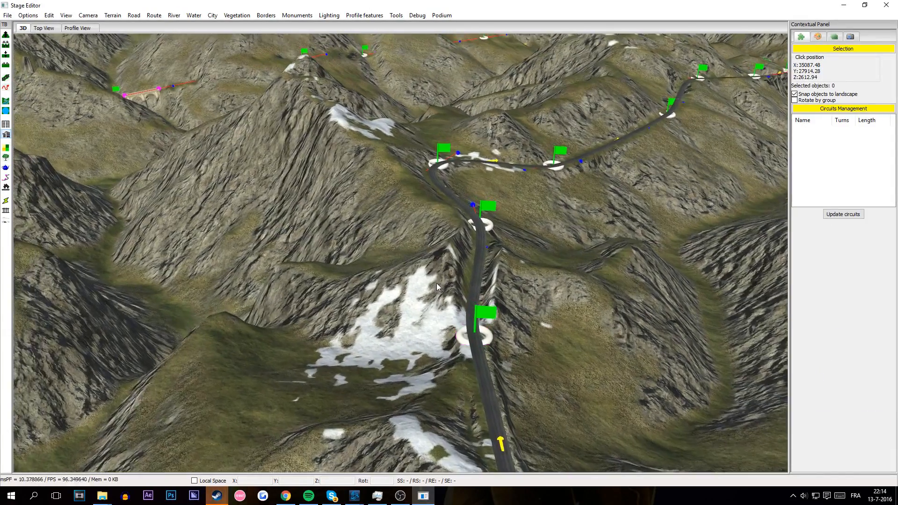
{"action": "left_click", "coordinate": [466, 260]}
{"action": "key", "text": "Right"}
{"action": "key", "text": "Up"}
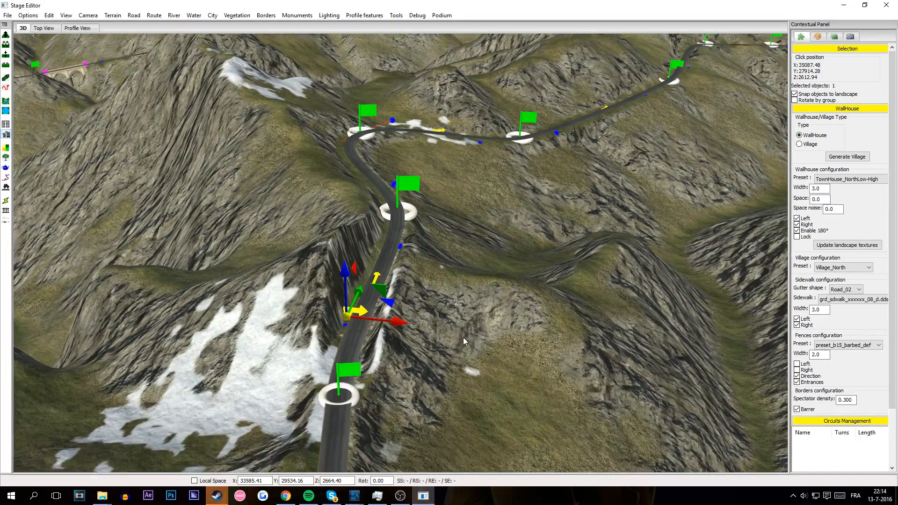
{"action": "key", "text": "Delete"}
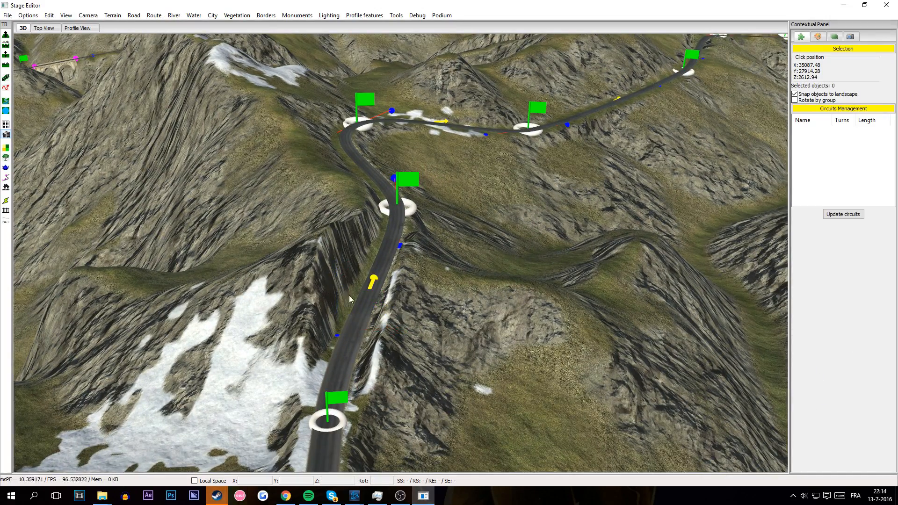
{"action": "key", "text": "Up"}
{"action": "key", "text": "Up"}
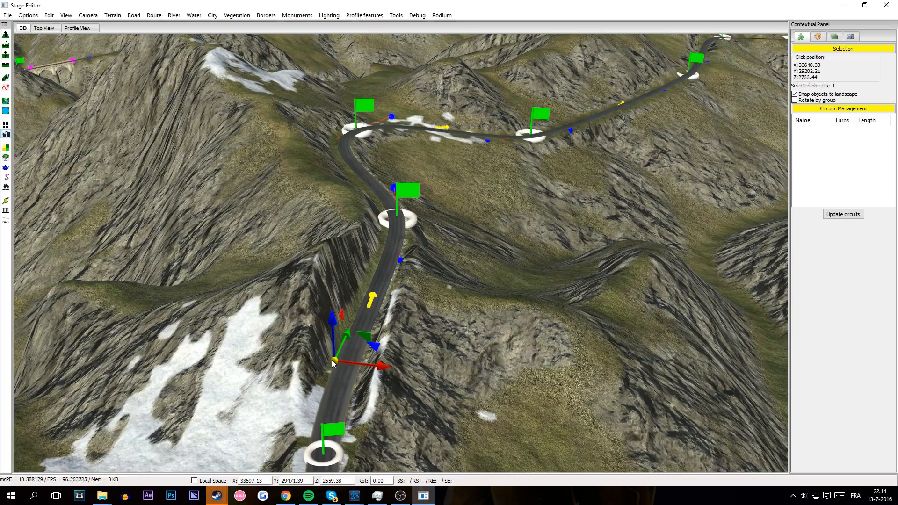
{"action": "key", "text": "Delete"}
{"action": "key", "text": "Up"}
{"action": "left_click", "coordinate": [332, 380]}
{"action": "left_click", "coordinate": [452, 220]}
{"action": "key", "text": "Up"}
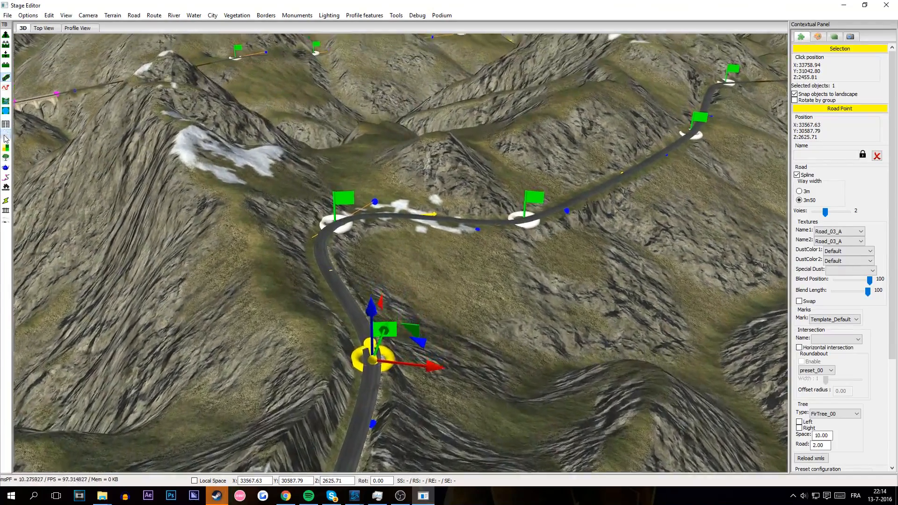
Step: Draw a closed wall house outline of type Village along both sides of the curved ridge road
{"action": "left_click", "coordinate": [4, 135]}
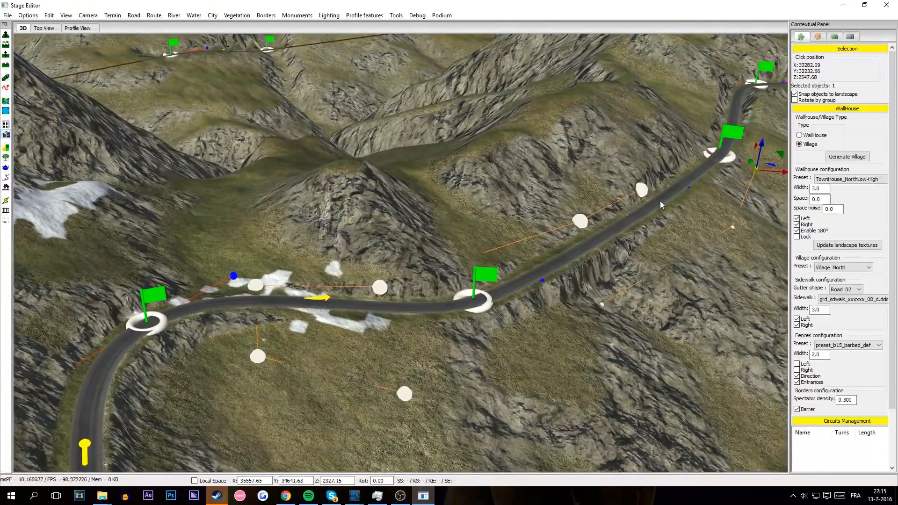
{"action": "left_click", "coordinate": [642, 195]}
{"action": "left_click", "coordinate": [206, 409]}
{"action": "right_click_drag", "start_coordinate": [206, 408], "coordinate": [339, 379]}
{"action": "key", "text": "Down"}
{"action": "left_click", "coordinate": [406, 319]}
{"action": "left_click_drag", "start_coordinate": [395, 282], "coordinate": [392, 354]}
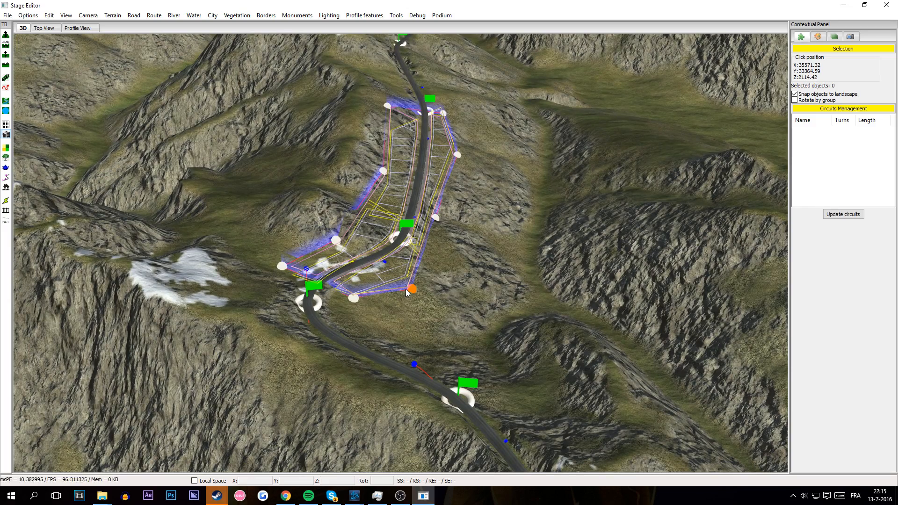
Step: Generate the village buildings inside the outline along the ridge road and view the houses up close
{"action": "left_click", "coordinate": [406, 289]}
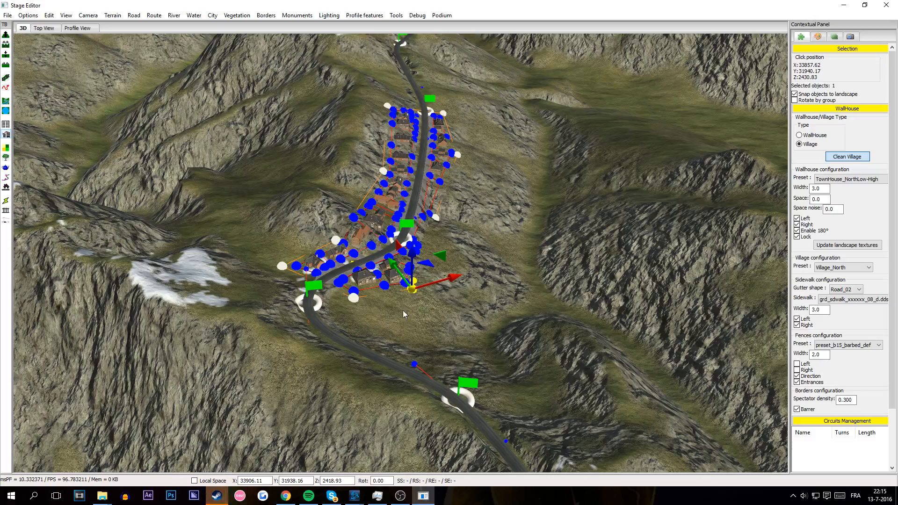
{"action": "middle_click_drag", "start_coordinate": [372, 324], "coordinate": [352, 274]}
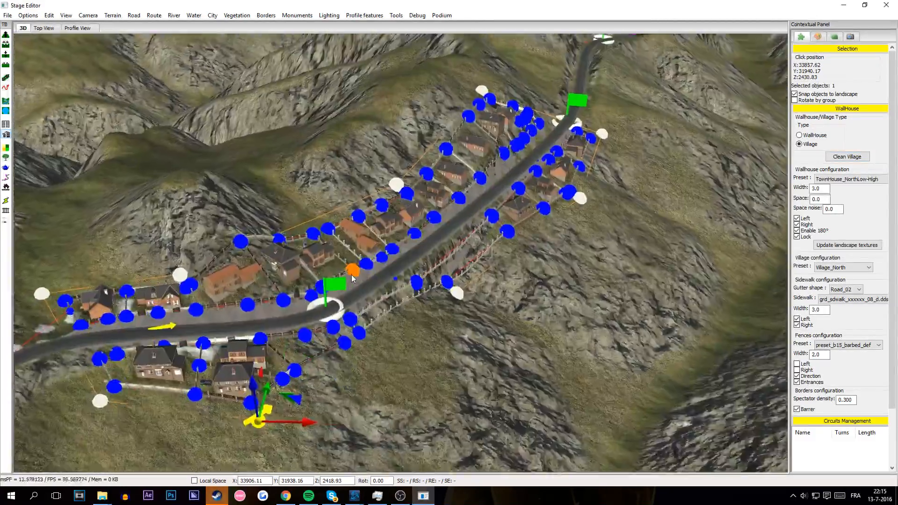
{"action": "key", "text": "Up"}
{"action": "left_click", "coordinate": [416, 374]}
{"action": "key", "text": "Up"}
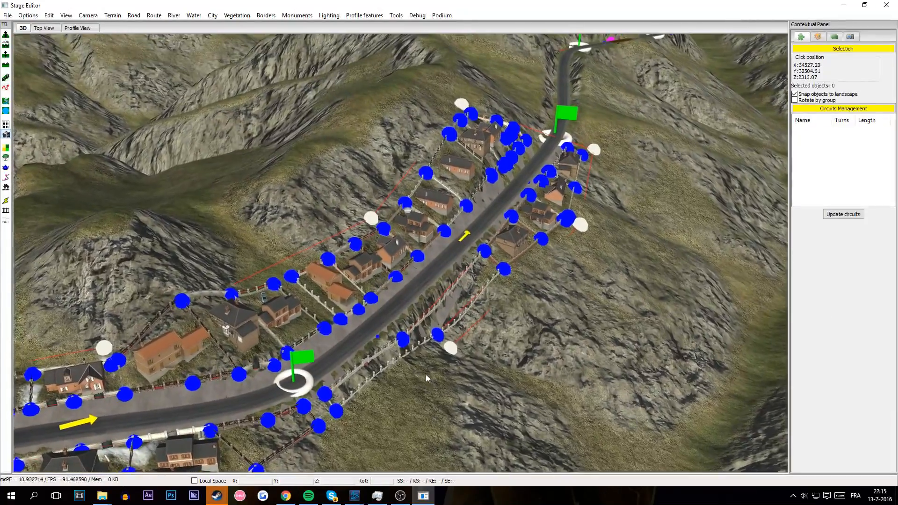
Step: Start a field area at the sharp road bend, placing its first outline points below the lower road and up across it
{"action": "scroll", "coordinate": [459, 277], "scroll_direction": "down", "scroll_amount": 6}
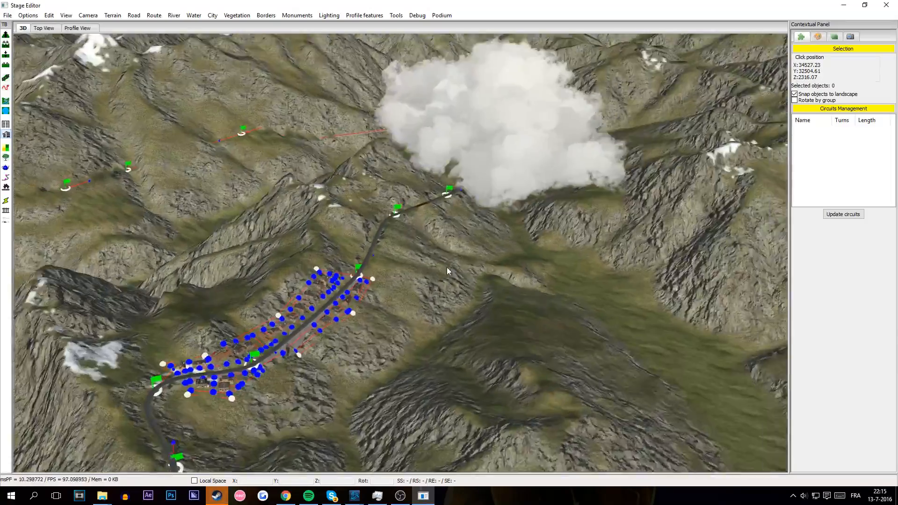
{"action": "middle_click_drag", "start_coordinate": [447, 267], "coordinate": [393, 251]}
{"action": "key", "text": "Up"}
{"action": "key", "text": "Right"}
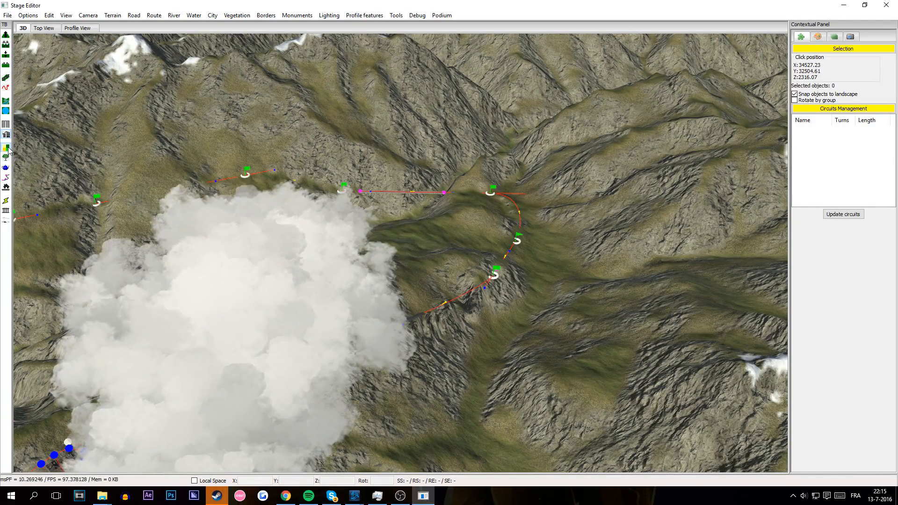
{"action": "key", "text": "Left"}
{"action": "middle_click_drag", "start_coordinate": [323, 177], "coordinate": [357, 144]}
{"action": "left_click_drag", "start_coordinate": [357, 145], "coordinate": [229, 153]}
{"action": "key", "text": "Up"}
{"action": "middle_click_drag", "start_coordinate": [229, 152], "coordinate": [298, 187]}
{"action": "key", "text": "Down"}
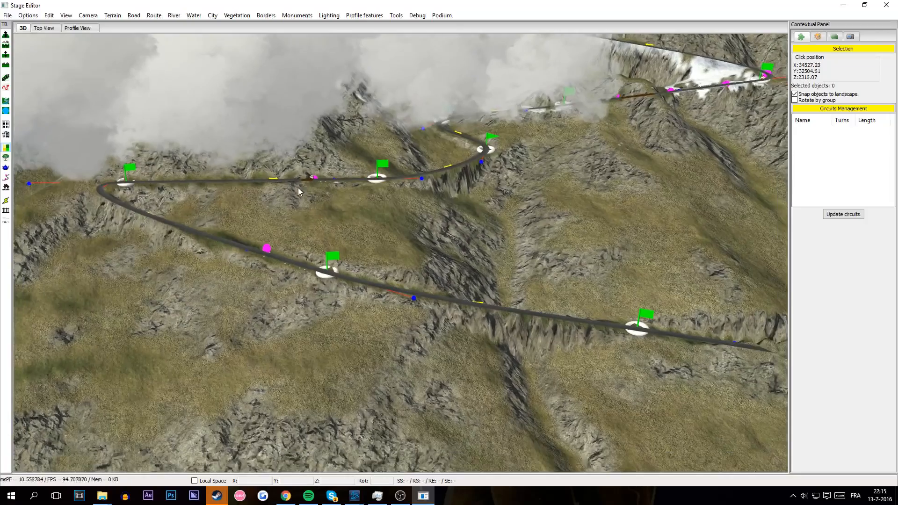
{"action": "left_click", "coordinate": [150, 327]}
{"action": "left_click", "coordinate": [326, 364]}
{"action": "left_click", "coordinate": [446, 359]}
{"action": "left_click", "coordinate": [556, 240]}
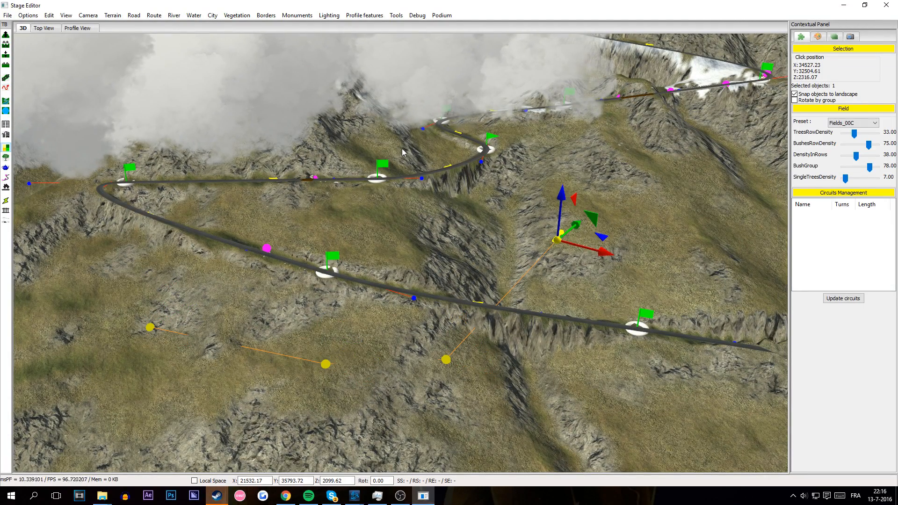
Step: Complete the field outline above the upper road and around the bend, closing it at its first point
{"action": "left_click", "coordinate": [402, 148]}
{"action": "left_click", "coordinate": [278, 152]}
{"action": "left_click", "coordinate": [119, 160]}
{"action": "left_click", "coordinate": [55, 205]}
{"action": "left_click", "coordinate": [56, 337]}
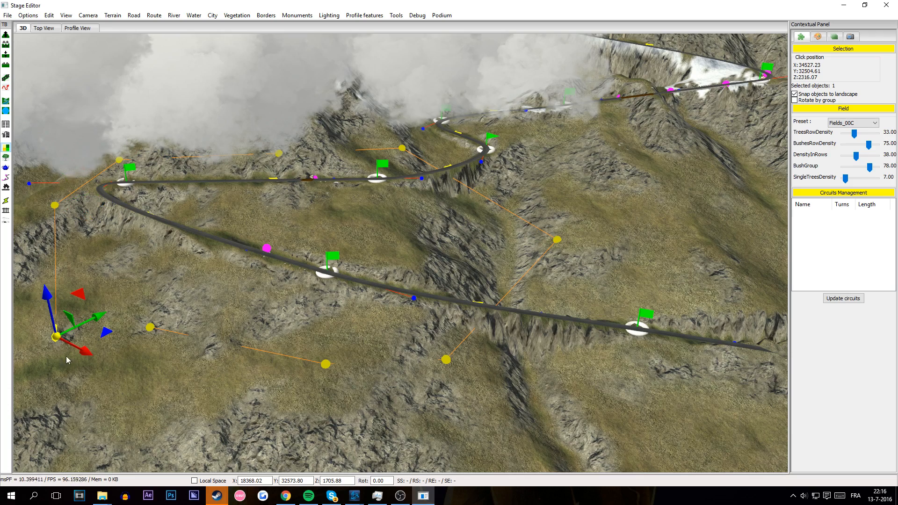
{"action": "left_click", "coordinate": [149, 327]}
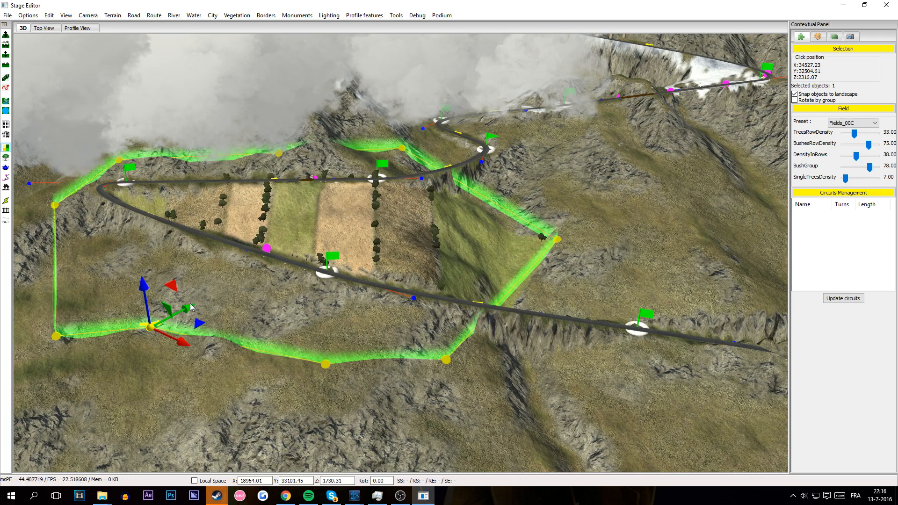
{"action": "left_click", "coordinate": [249, 308]}
{"action": "key", "text": "Left"}
{"action": "key", "text": "Up"}
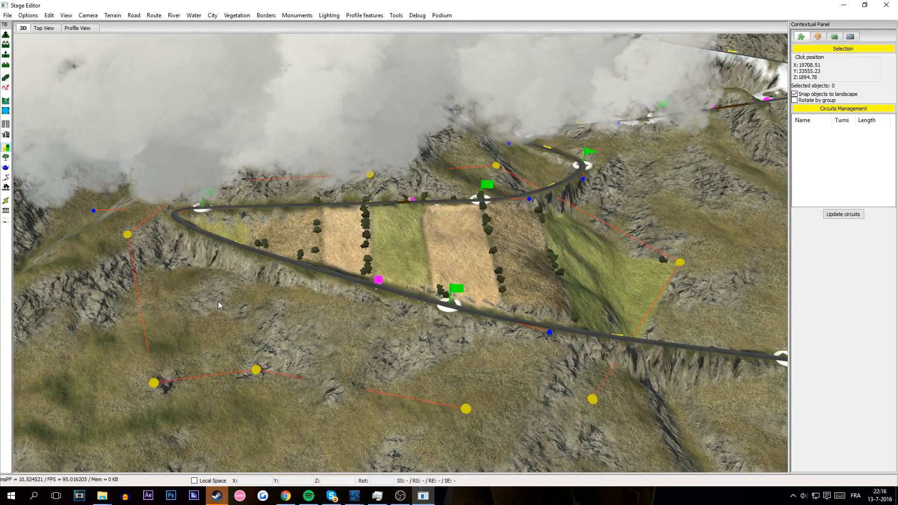
Step: Change the preset of the field area inside the sharp road bend to Fields_08A
{"action": "left_click", "coordinate": [672, 275]}
{"action": "left_click", "coordinate": [9, 201]}
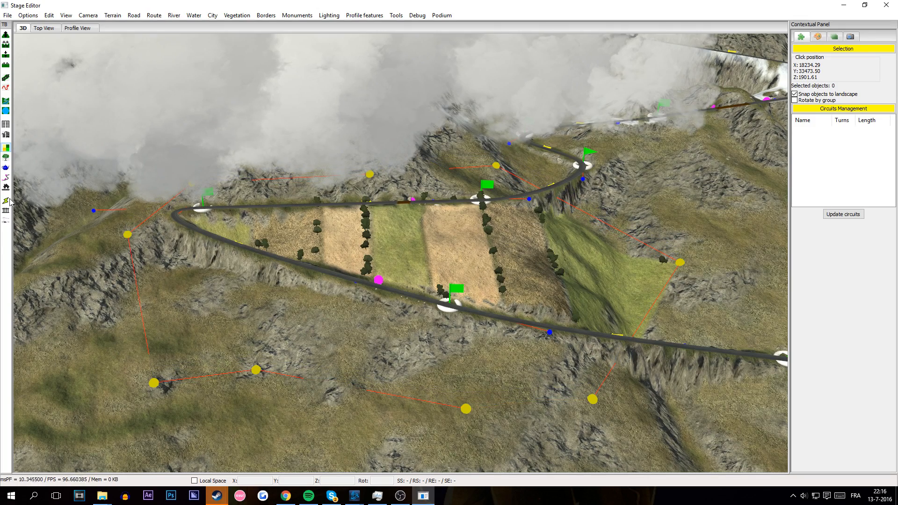
{"action": "left_click", "coordinate": [466, 408]}
{"action": "left_click", "coordinate": [852, 123]}
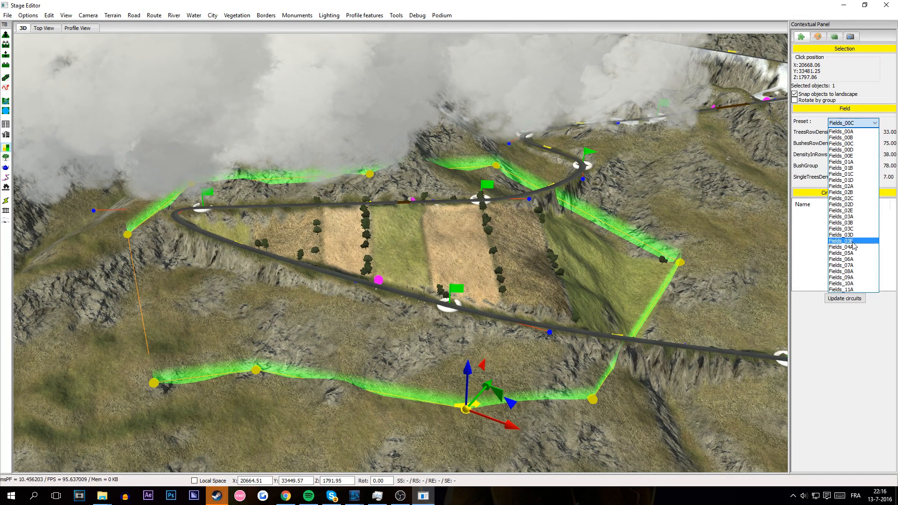
{"action": "left_click", "coordinate": [842, 271]}
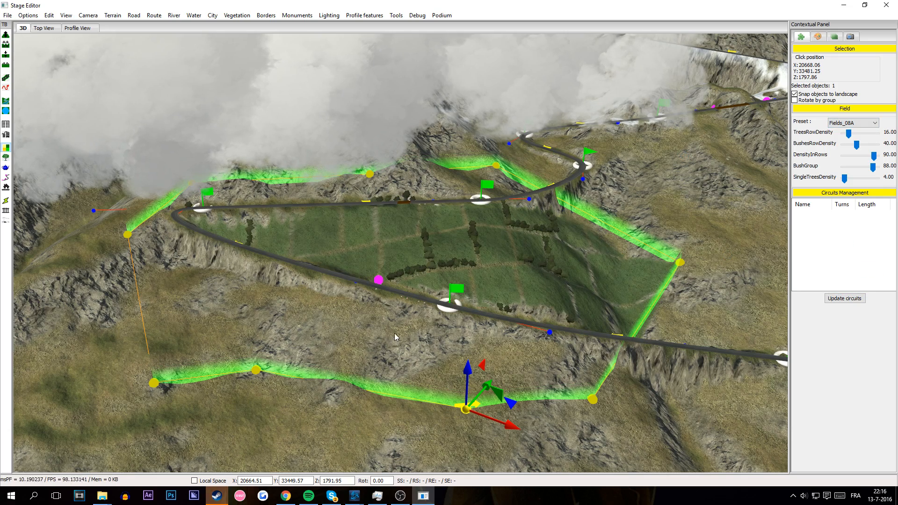
Step: Start a forest area at the lower town's exit, placing its first outline points across the road and along the slopes facing the hairpin climb
{"action": "scroll", "coordinate": [284, 321], "scroll_direction": "down", "scroll_amount": 5}
{"action": "middle_click_drag", "start_coordinate": [285, 321], "coordinate": [70, 161]}
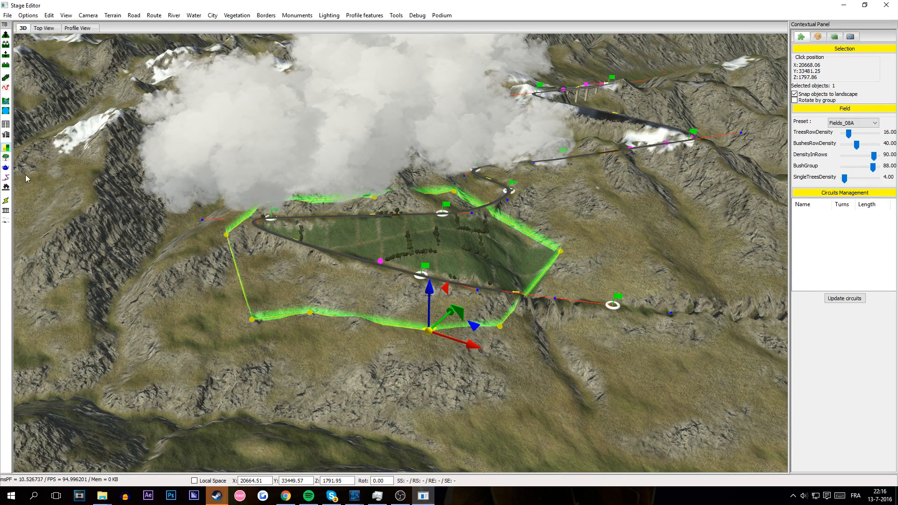
{"action": "left_click", "coordinate": [5, 159]}
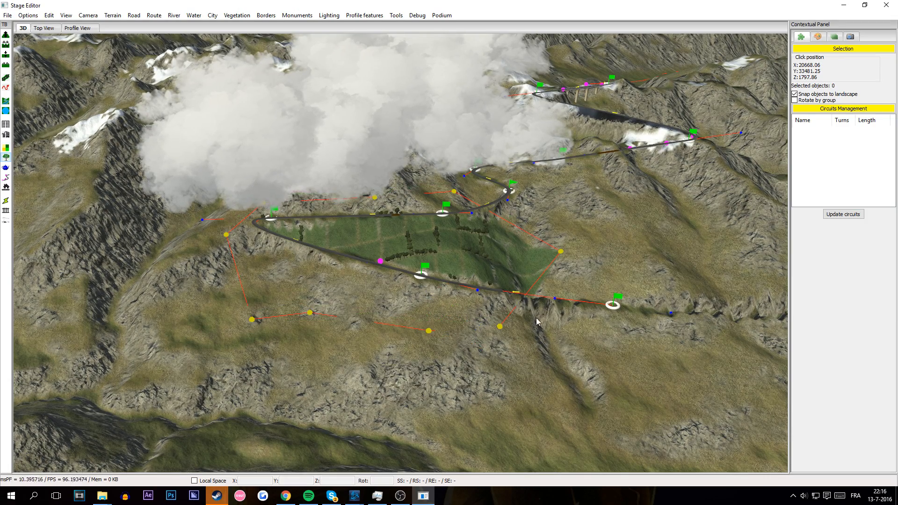
{"action": "middle_click_drag", "start_coordinate": [659, 307], "coordinate": [512, 301]}
{"action": "scroll", "coordinate": [496, 275], "scroll_direction": "down", "scroll_amount": 4}
{"action": "scroll", "coordinate": [491, 261], "scroll_direction": "down", "scroll_amount": 4}
{"action": "middle_click_drag", "start_coordinate": [492, 260], "coordinate": [466, 243]}
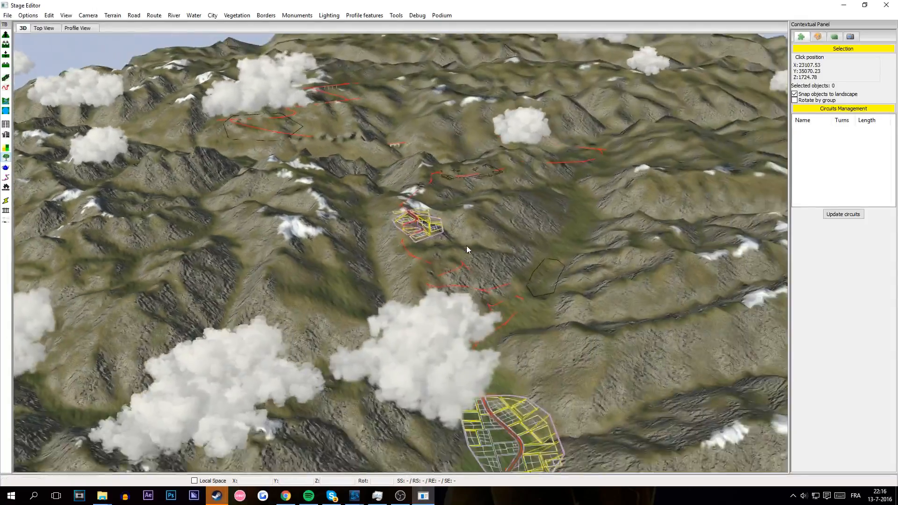
{"action": "right_click_drag", "start_coordinate": [466, 243], "coordinate": [468, 254]}
{"action": "scroll", "coordinate": [466, 254], "scroll_direction": "up", "scroll_amount": 4}
{"action": "middle_click_drag", "start_coordinate": [465, 253], "coordinate": [448, 251]}
{"action": "right_click_drag", "start_coordinate": [448, 251], "coordinate": [379, 238]}
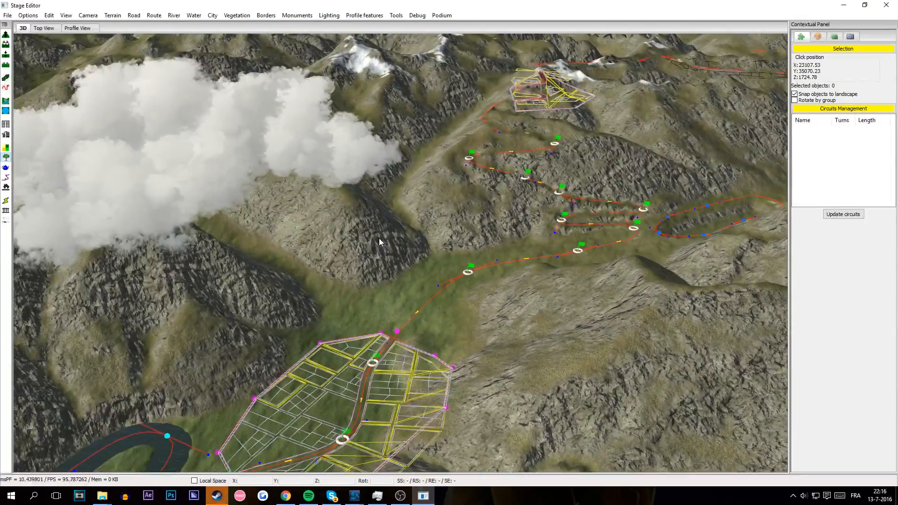
{"action": "middle_click_drag", "start_coordinate": [435, 235], "coordinate": [414, 233]}
{"action": "right_click_drag", "start_coordinate": [413, 233], "coordinate": [412, 262]}
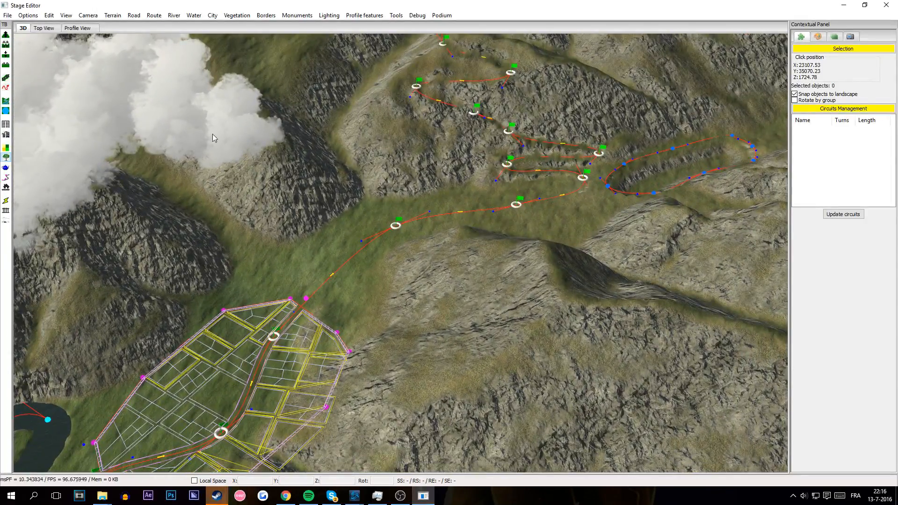
{"action": "left_click", "coordinate": [265, 256]}
{"action": "left_click", "coordinate": [339, 306]}
{"action": "left_click", "coordinate": [457, 353]}
{"action": "left_click", "coordinate": [647, 291]}
{"action": "left_click", "coordinate": [701, 229]}
Step: Complete and close the forest outline around the hairpin climb and back down the opposite slope, with the preset Mountain_Medium
{"action": "middle_click_drag", "start_coordinate": [707, 216], "coordinate": [684, 237]}
{"action": "left_click", "coordinate": [701, 249]}
{"action": "left_click", "coordinate": [681, 172]}
{"action": "left_click", "coordinate": [520, 115]}
{"action": "left_click", "coordinate": [392, 88]}
{"action": "middle_click_drag", "start_coordinate": [318, 74], "coordinate": [406, 99]}
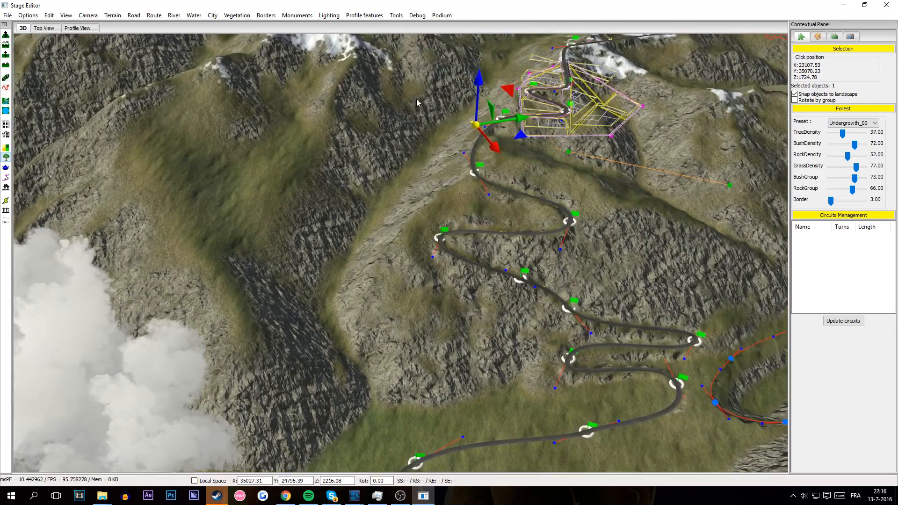
{"action": "left_click", "coordinate": [284, 199]}
{"action": "middle_click_drag", "start_coordinate": [284, 202], "coordinate": [248, 338]}
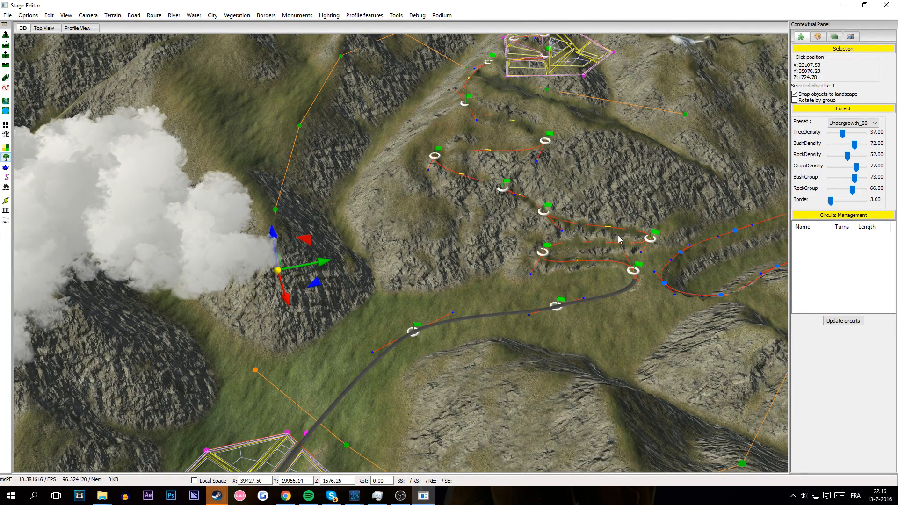
{"action": "key", "text": "c"}
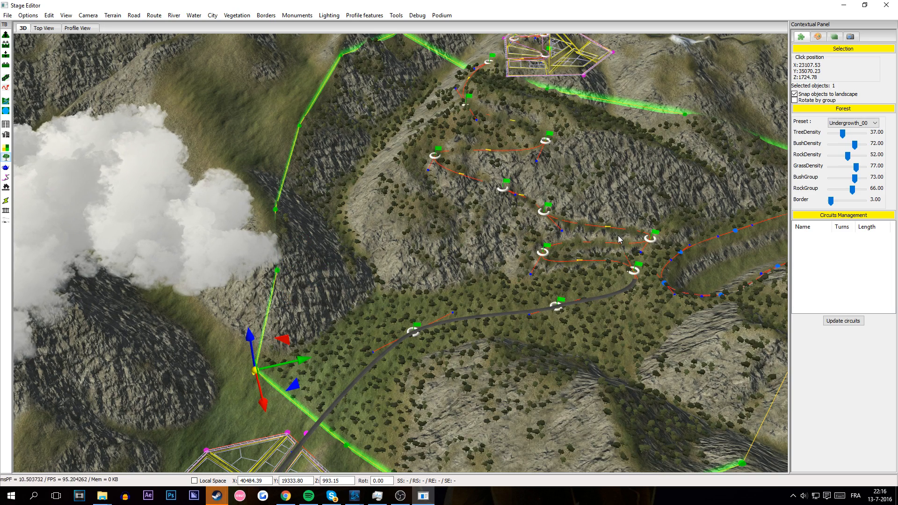
{"action": "left_click", "coordinate": [872, 123]}
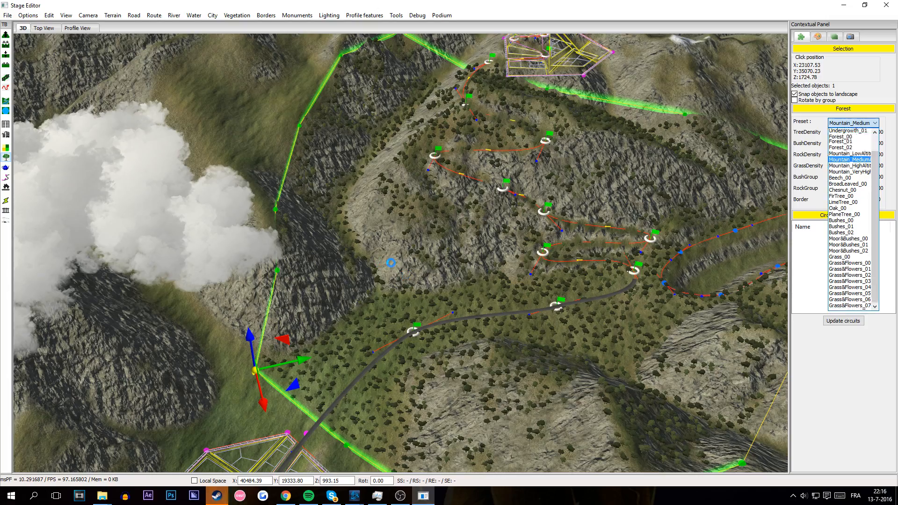
Step: Place the MontStMichel object Iso_MtStMi_XXXXXX_00 on the mountain slope above the road near the viaduct
{"action": "scroll", "coordinate": [374, 273], "scroll_direction": "down", "scroll_amount": 5}
{"action": "middle_click_drag", "start_coordinate": [375, 273], "coordinate": [470, 263]}
{"action": "scroll", "coordinate": [433, 243], "scroll_direction": "up", "scroll_amount": 5}
{"action": "scroll", "coordinate": [441, 258], "scroll_direction": "up", "scroll_amount": 5}
{"action": "scroll", "coordinate": [448, 247], "scroll_direction": "up", "scroll_amount": 3}
{"action": "key", "text": "Up"}
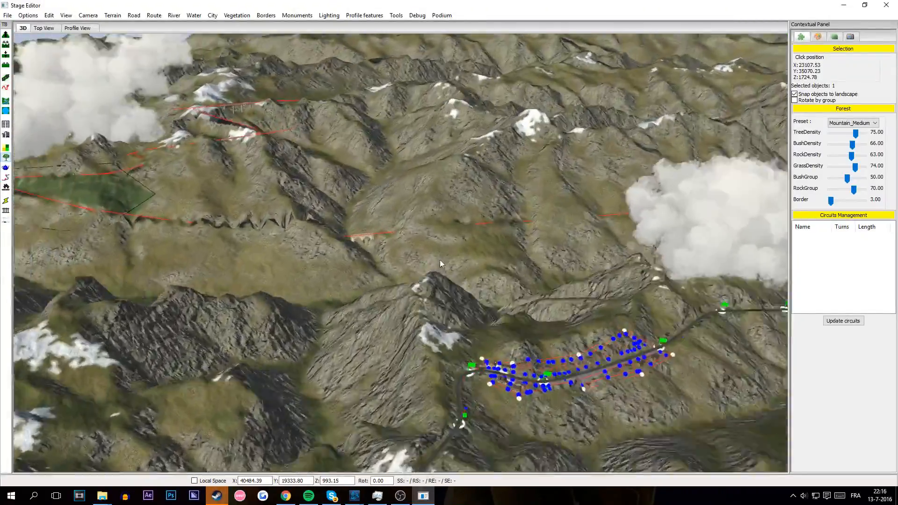
{"action": "key", "text": "Down"}
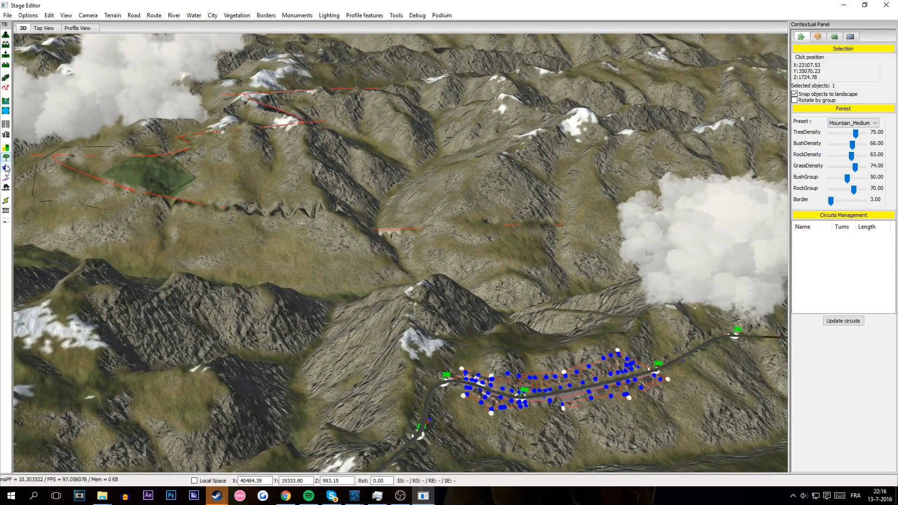
{"action": "left_click", "coordinate": [5, 169]}
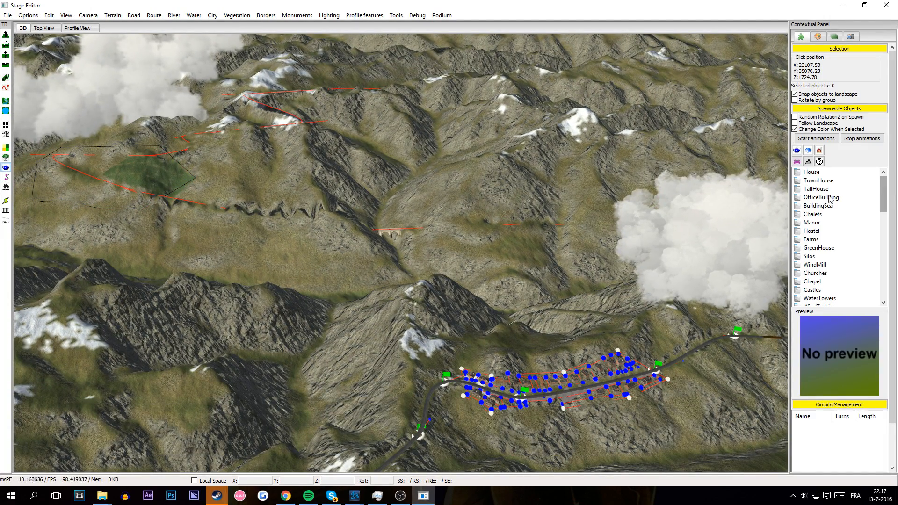
{"action": "left_click_drag", "start_coordinate": [882, 197], "coordinate": [881, 282]}
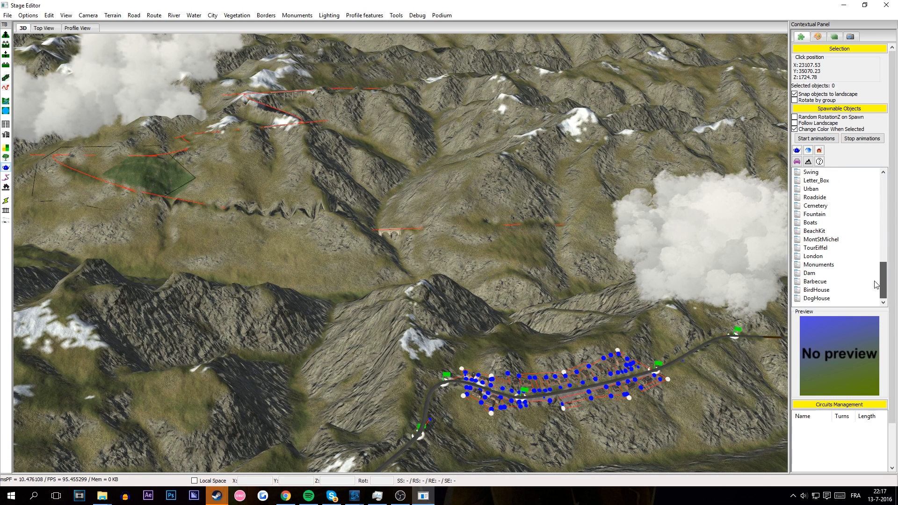
{"action": "double_click", "coordinate": [821, 240]}
{"action": "left_click", "coordinate": [830, 249]}
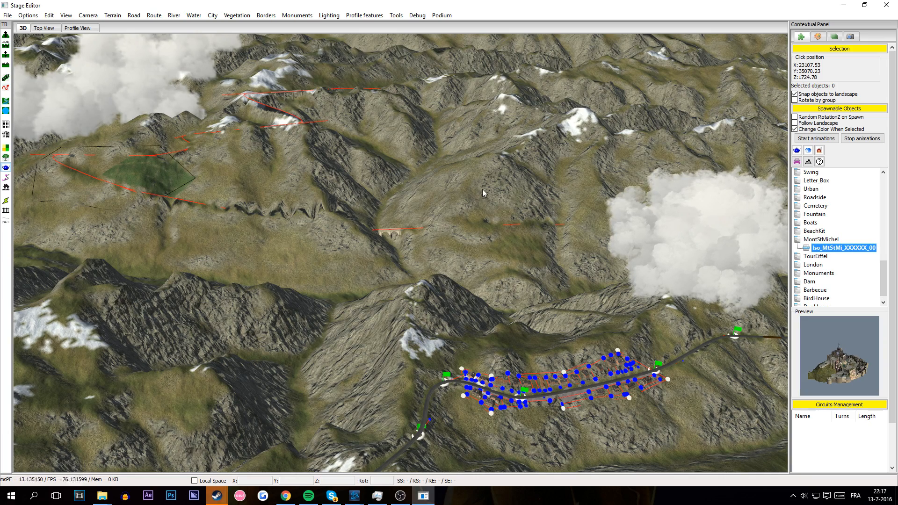
{"action": "left_click_drag", "start_coordinate": [861, 246], "coordinate": [484, 199]}
Step: Move the Mont Saint-Michel landmark down the slope towards the road, to about X 28168, Y 39052
{"action": "scroll", "coordinate": [478, 214], "scroll_direction": "up", "scroll_amount": 2}
{"action": "scroll", "coordinate": [479, 213], "scroll_direction": "up", "scroll_amount": 3}
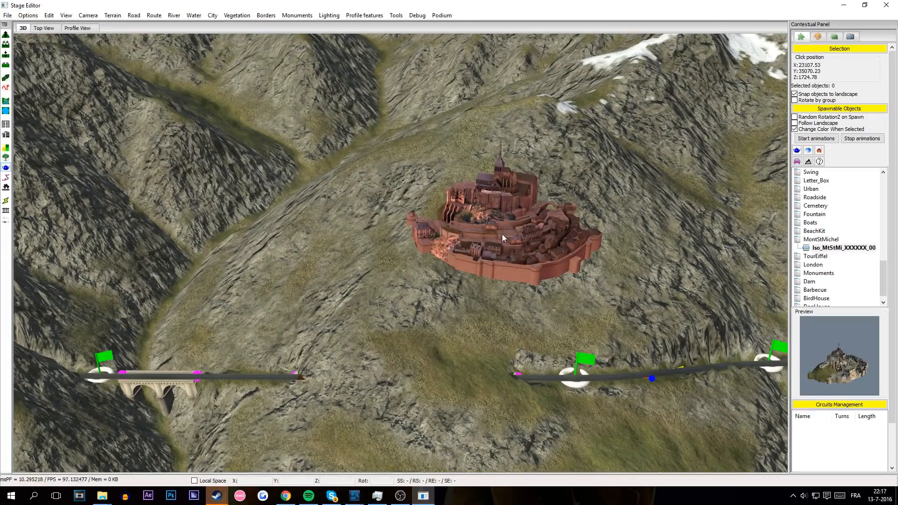
{"action": "left_click", "coordinate": [541, 231]}
{"action": "left_click_drag", "start_coordinate": [541, 230], "coordinate": [456, 278]}
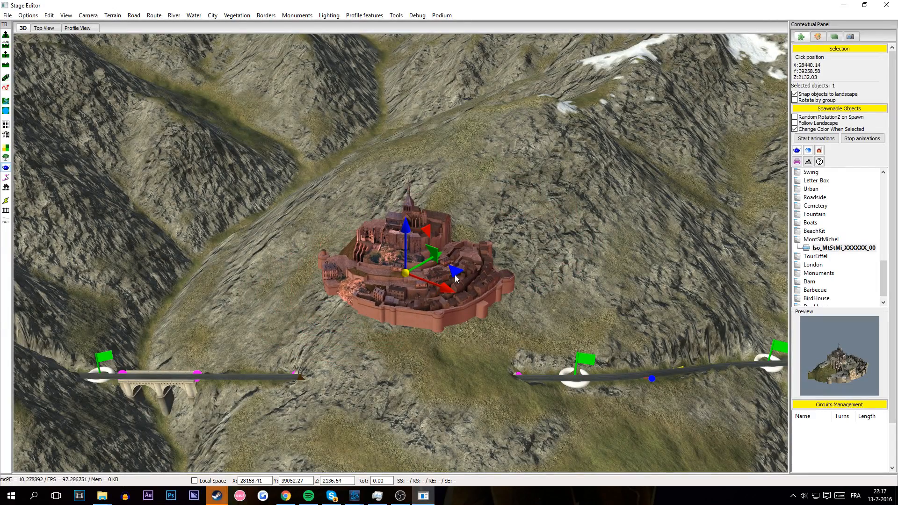
Step: Place the Eiffel Tower object Iso_Eiffel_XXXXXX_01 on the slope next to Mont Saint-Michel, on the viaduct side
{"action": "middle_click_drag", "start_coordinate": [387, 373], "coordinate": [554, 333]}
{"action": "scroll", "coordinate": [553, 333], "scroll_direction": "down", "scroll_amount": 4}
{"action": "double_click", "coordinate": [816, 257]}
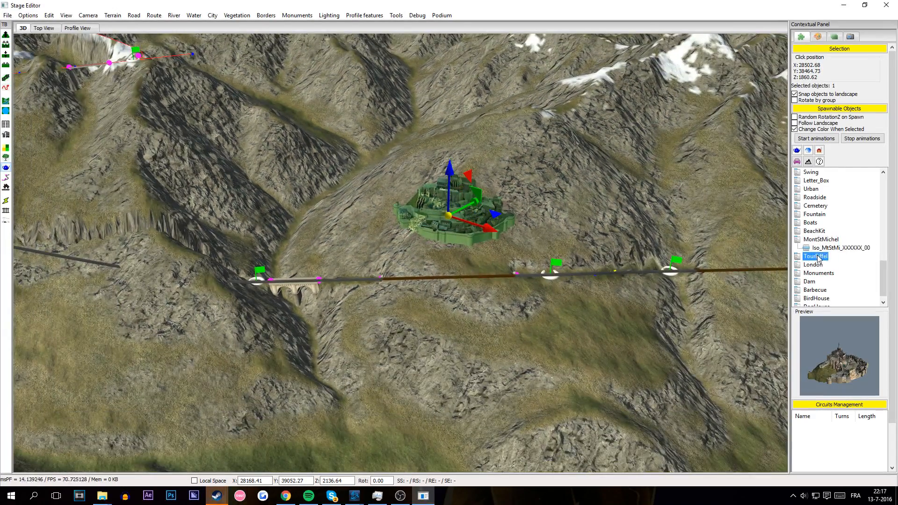
{"action": "left_click", "coordinate": [836, 265]}
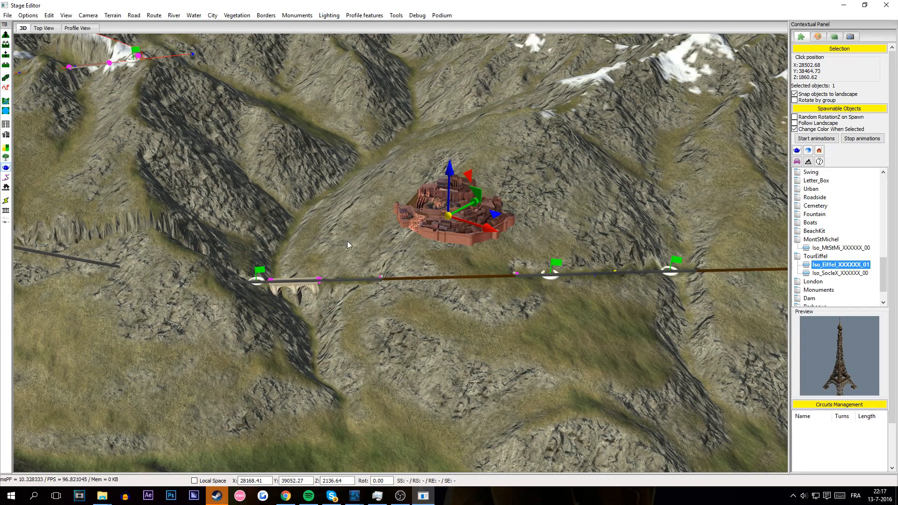
{"action": "key", "text": "space"}
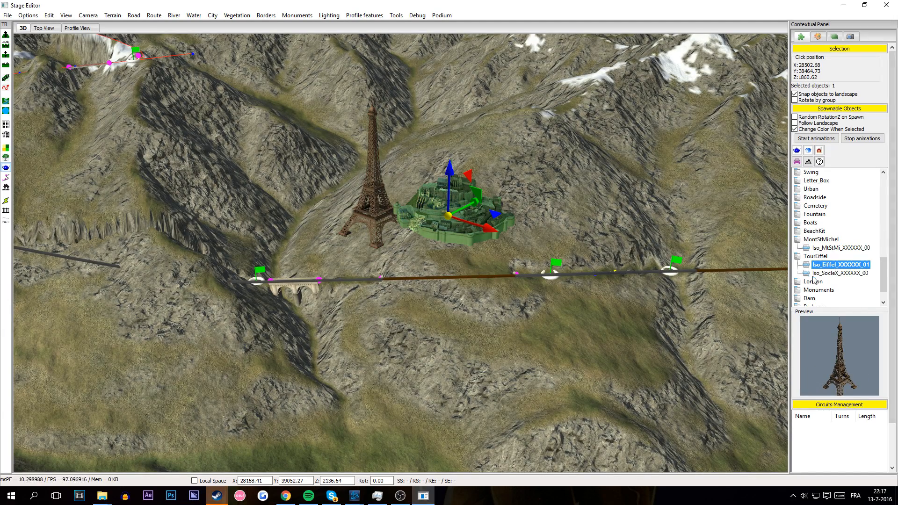
Step: Place the London object Iso_BigBen_XXXXXX_01 by the valley road near the finish, replacing the first placement across the road
{"action": "left_click", "coordinate": [813, 280]}
{"action": "scroll", "coordinate": [846, 290], "scroll_direction": "down", "scroll_amount": 1}
{"action": "double_click", "coordinate": [812, 256]}
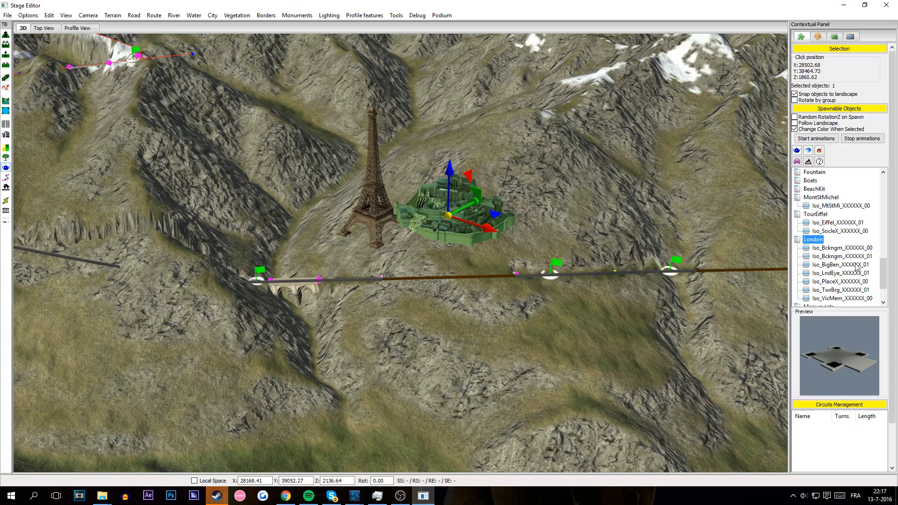
{"action": "left_click", "coordinate": [839, 265]}
{"action": "right_click_drag", "start_coordinate": [367, 353], "coordinate": [409, 361]}
{"action": "scroll", "coordinate": [536, 254], "scroll_direction": "up", "scroll_amount": 3}
{"action": "scroll", "coordinate": [455, 343], "scroll_direction": "down", "scroll_amount": 4}
{"action": "scroll", "coordinate": [411, 361], "scroll_direction": "up", "scroll_amount": 4}
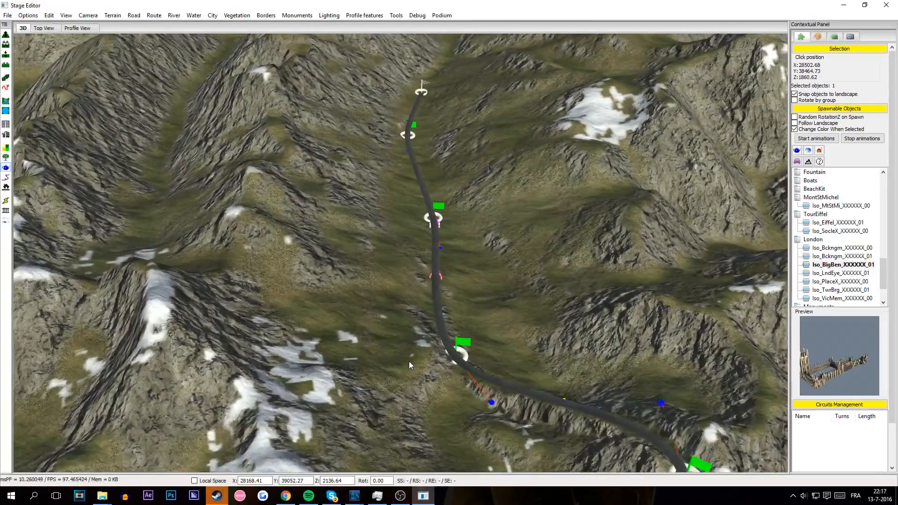
{"action": "left_click", "coordinate": [475, 261]}
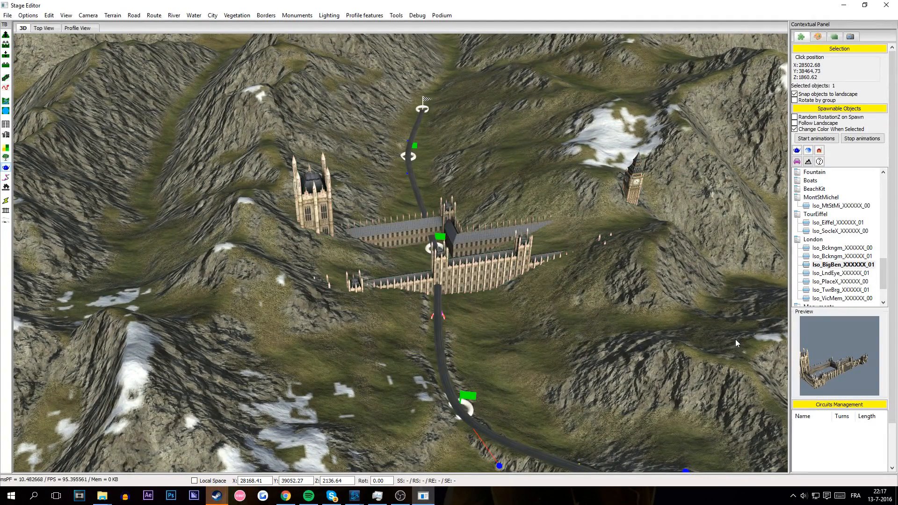
{"action": "key", "text": "Delete"}
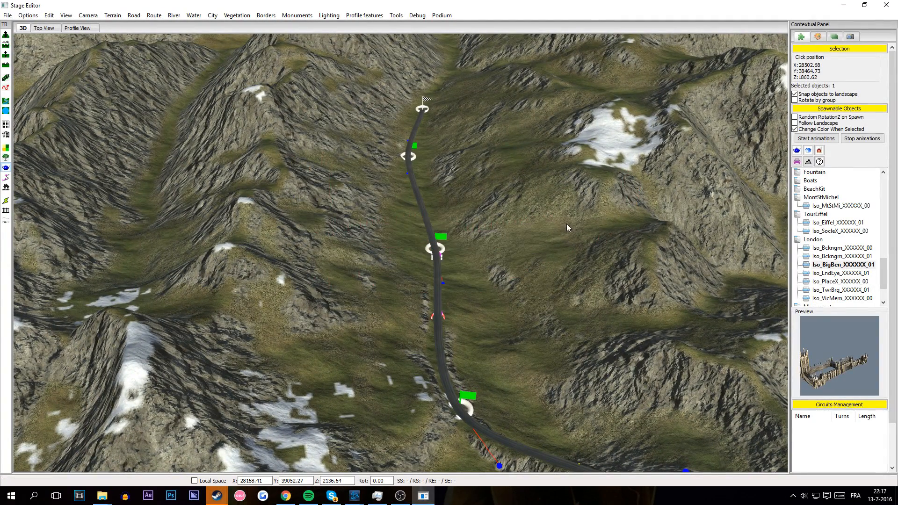
{"action": "key", "text": "ctrl+z"}
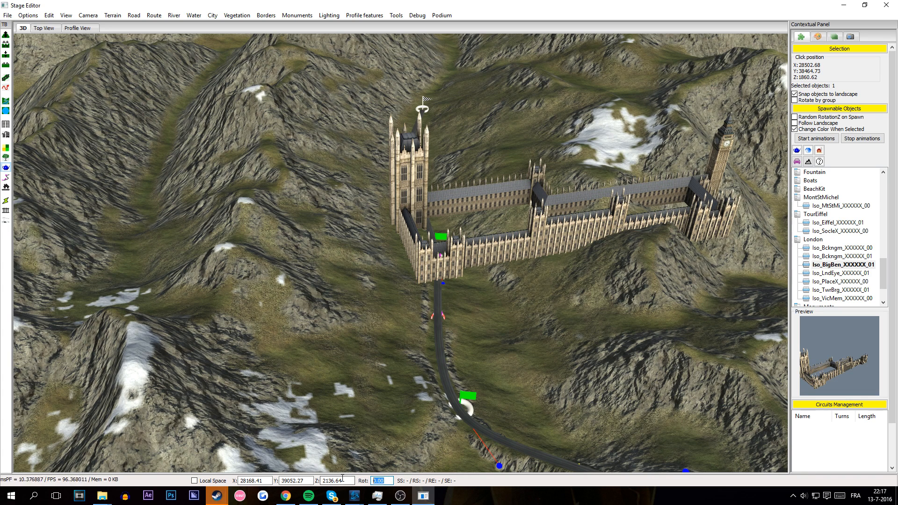
Step: Rotate the Big Ben building to 90 degrees and move it closer to the road, to about X 20513, Y 45793
{"action": "key", "text": "Return"}
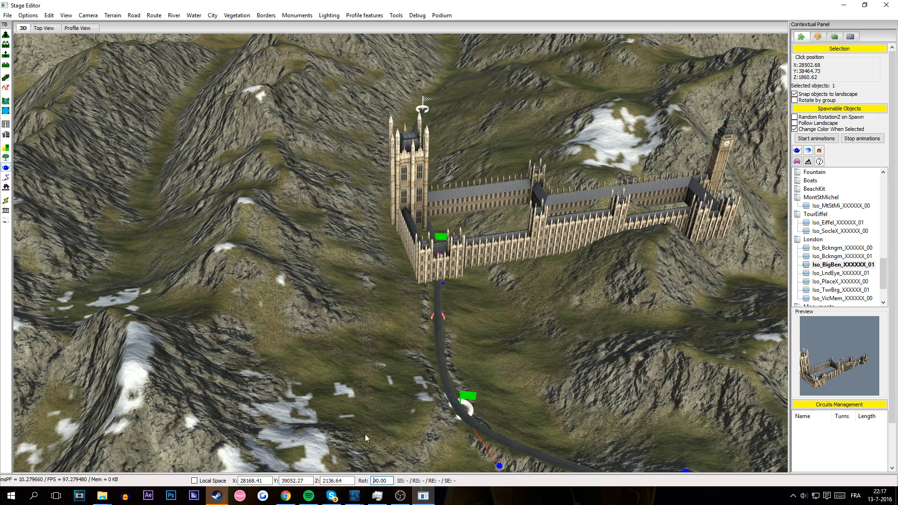
{"action": "left_click", "coordinate": [528, 229]}
{"action": "left_click_drag", "start_coordinate": [387, 480], "coordinate": [288, 471]}
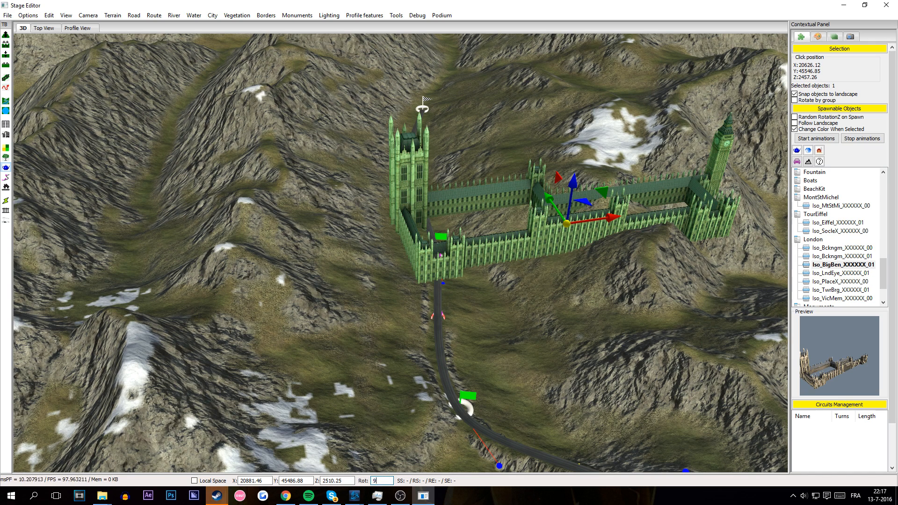
{"action": "key", "text": "Return"}
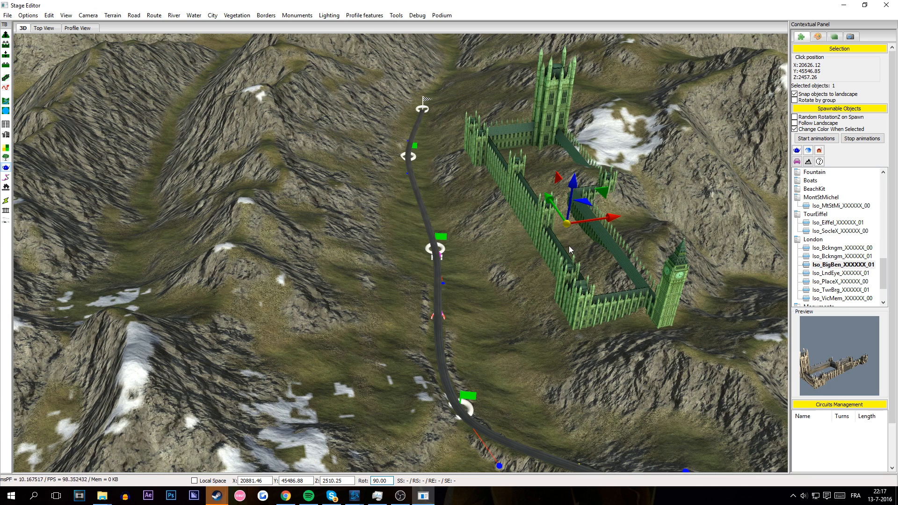
{"action": "left_click_drag", "start_coordinate": [584, 203], "coordinate": [539, 200]}
Step: Place the London Eye object Iso_LndEye_XXXXXX_01 on the slope above the upper road at the field bend
{"action": "middle_click_drag", "start_coordinate": [466, 347], "coordinate": [355, 311]}
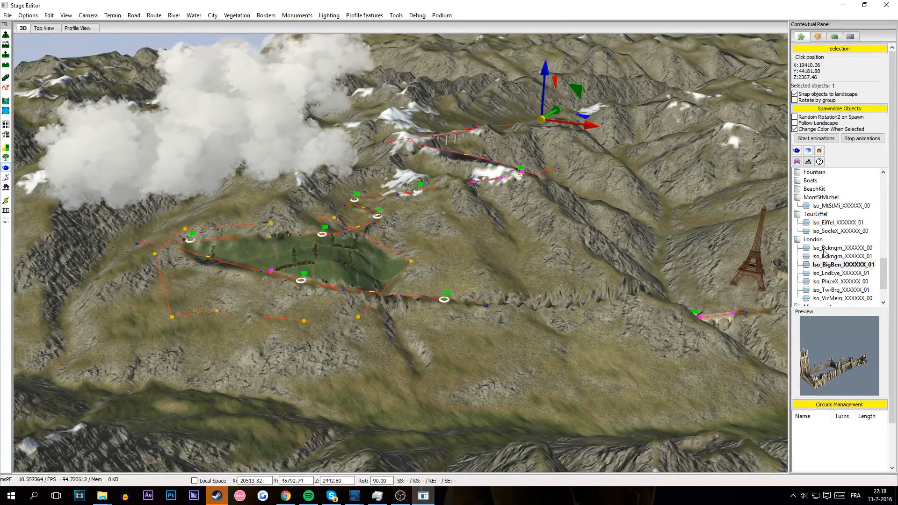
{"action": "left_click", "coordinate": [836, 273]}
{"action": "left_click", "coordinate": [828, 231]}
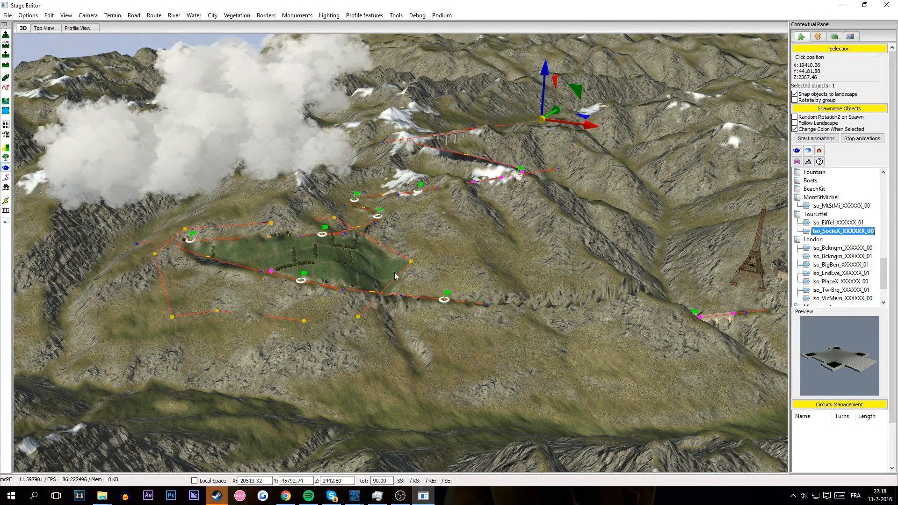
{"action": "left_click", "coordinate": [812, 239]}
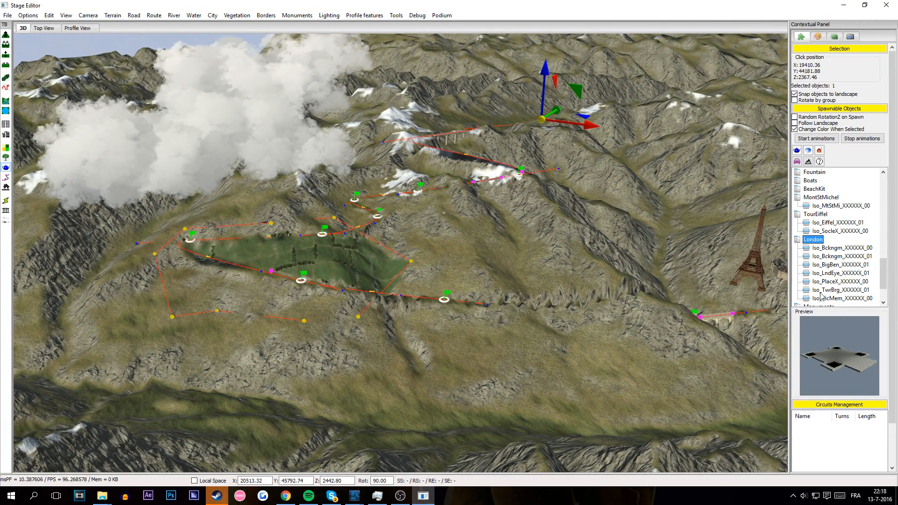
{"action": "left_click", "coordinate": [843, 273]}
{"action": "scroll", "coordinate": [503, 342], "scroll_direction": "up", "scroll_amount": 5}
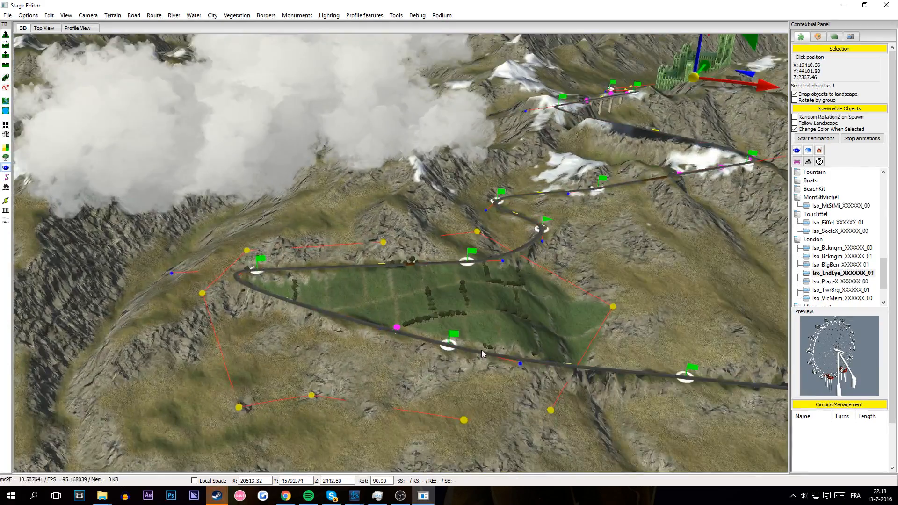
{"action": "scroll", "coordinate": [481, 350], "scroll_direction": "up", "scroll_amount": 5}
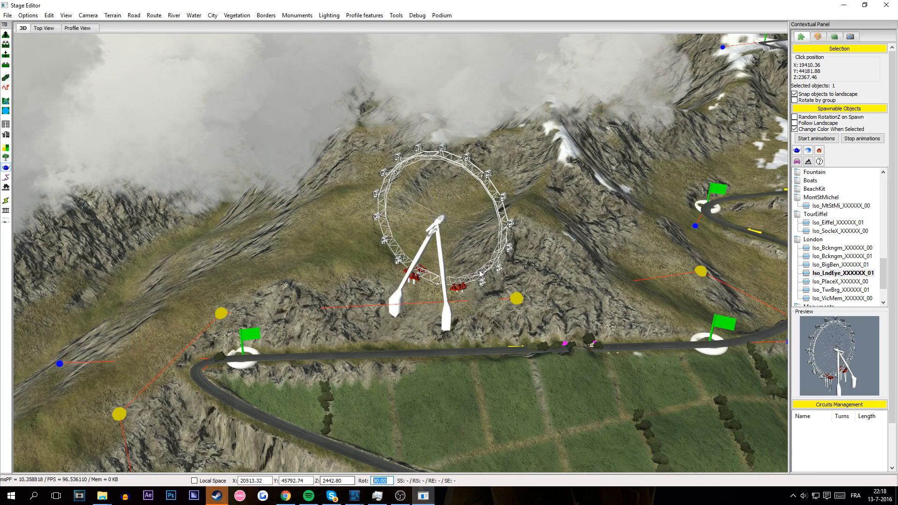
Step: Rotate the London Eye on the slope above the upper road to 180 degrees
{"action": "left_click", "coordinate": [434, 237]}
{"action": "type", "text": "180"}
{"action": "key", "text": "Return"}
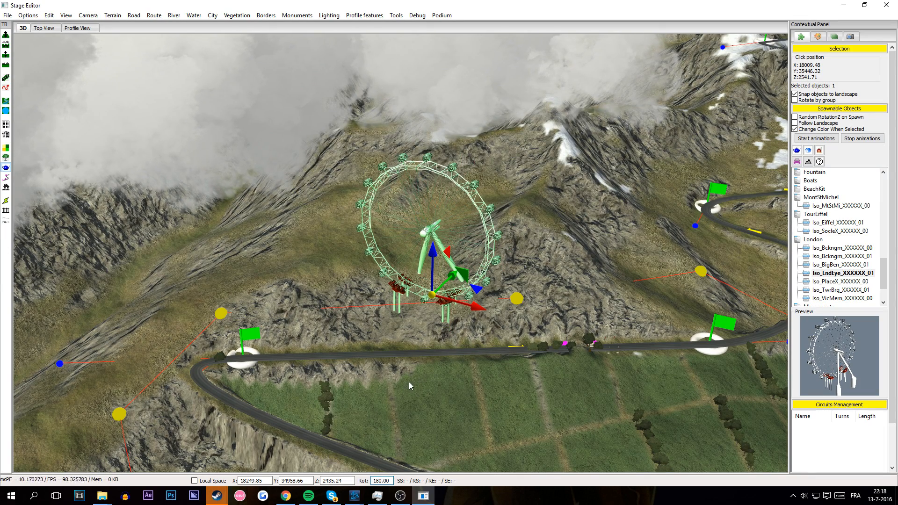
Step: Look at the settings of the spline isolated objects tool and the fence object tool
{"action": "scroll", "coordinate": [421, 369], "scroll_direction": "down", "scroll_amount": 2}
{"action": "scroll", "coordinate": [442, 336], "scroll_direction": "down", "scroll_amount": 8}
{"action": "middle_click_drag", "start_coordinate": [430, 362], "coordinate": [481, 321]}
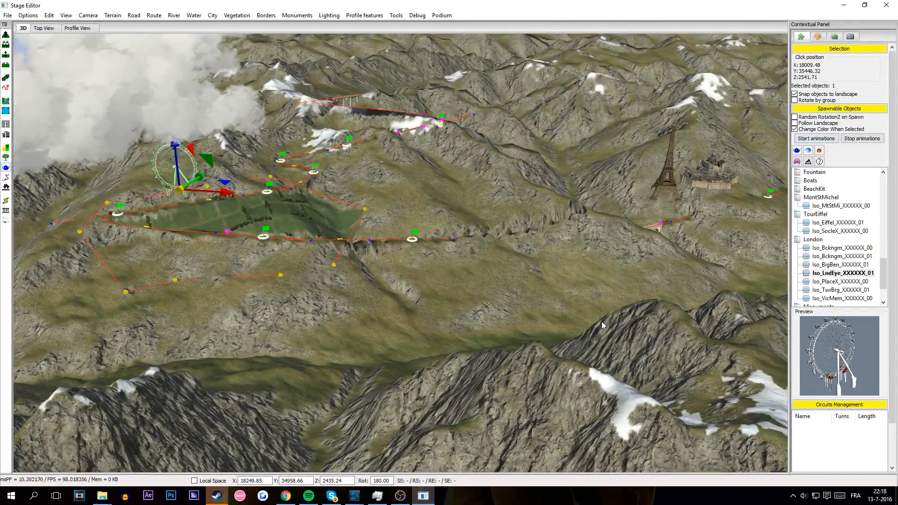
{"action": "scroll", "coordinate": [601, 321], "scroll_direction": "up", "scroll_amount": 3}
{"action": "scroll", "coordinate": [601, 322], "scroll_direction": "down", "scroll_amount": 6}
{"action": "right_click_drag", "start_coordinate": [601, 321], "coordinate": [461, 393]}
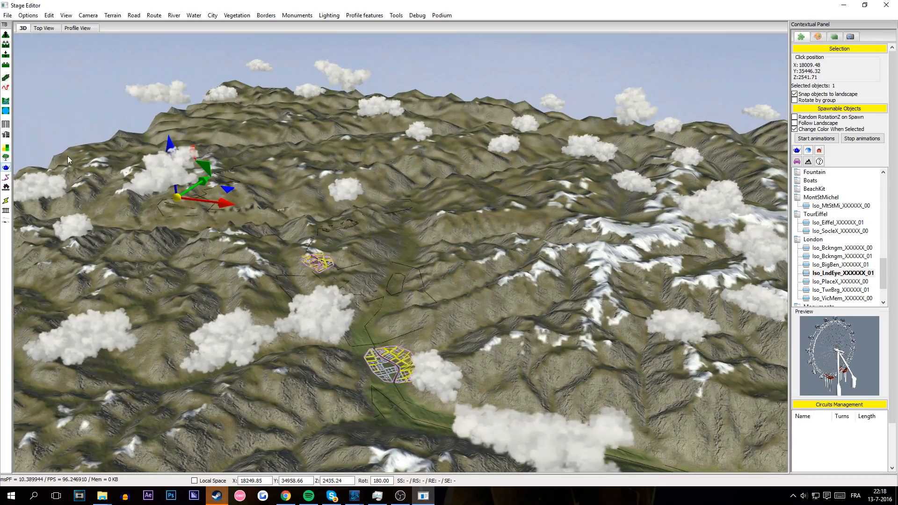
{"action": "left_click", "coordinate": [6, 178]}
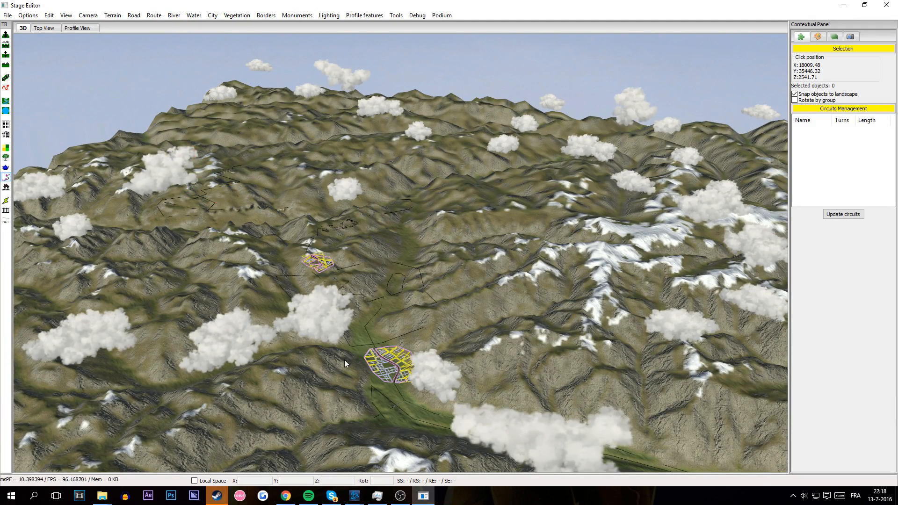
{"action": "scroll", "coordinate": [389, 360], "scroll_direction": "up", "scroll_amount": 8}
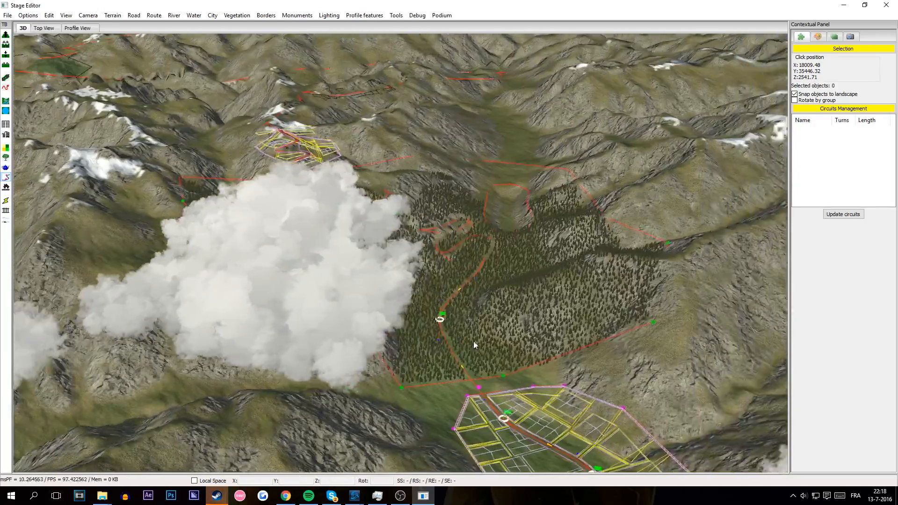
{"action": "scroll", "coordinate": [473, 345], "scroll_direction": "up", "scroll_amount": 5}
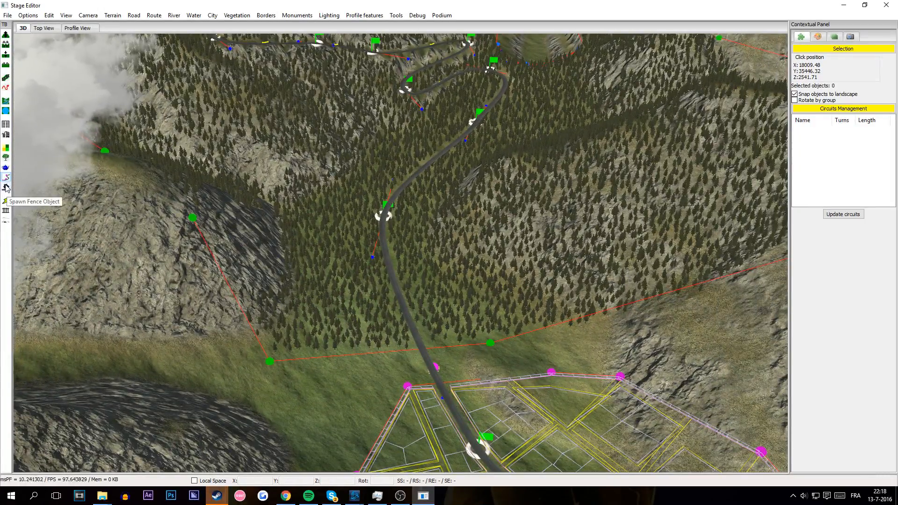
{"action": "left_click", "coordinate": [6, 187]}
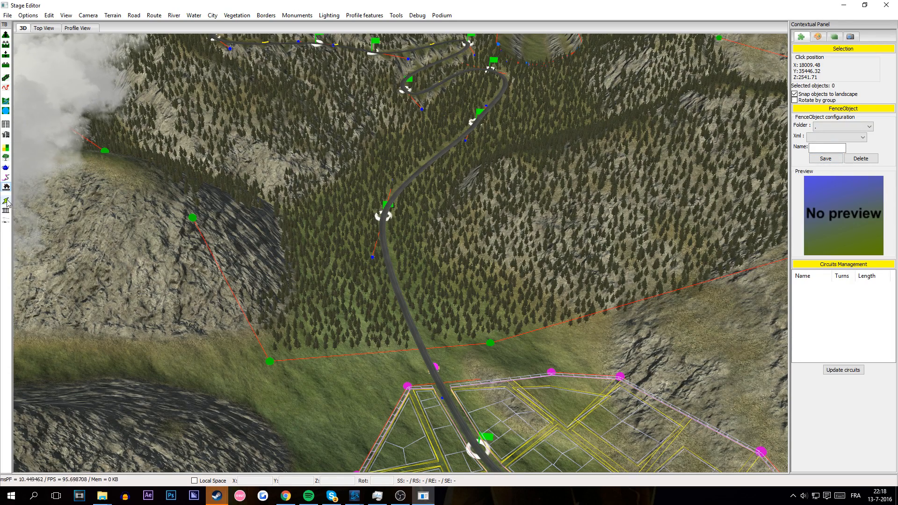
{"action": "key", "text": "alt+Tab"}
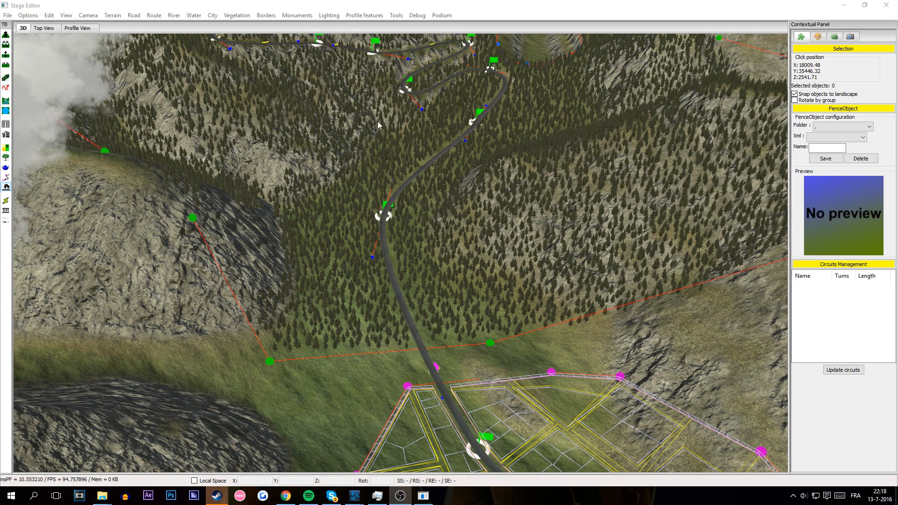
{"action": "left_click", "coordinate": [370, 10]}
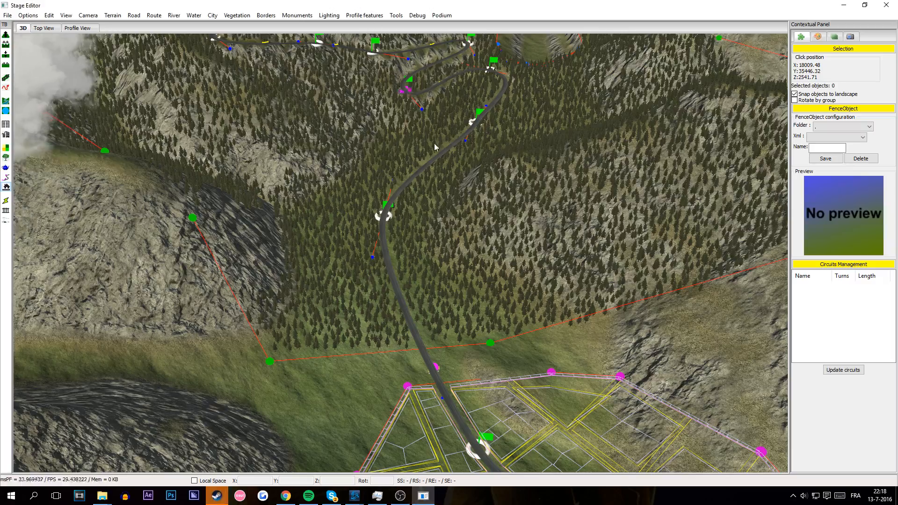
Step: Generate the borders for the stage
{"action": "key", "text": "Down"}
{"action": "key", "text": "Right"}
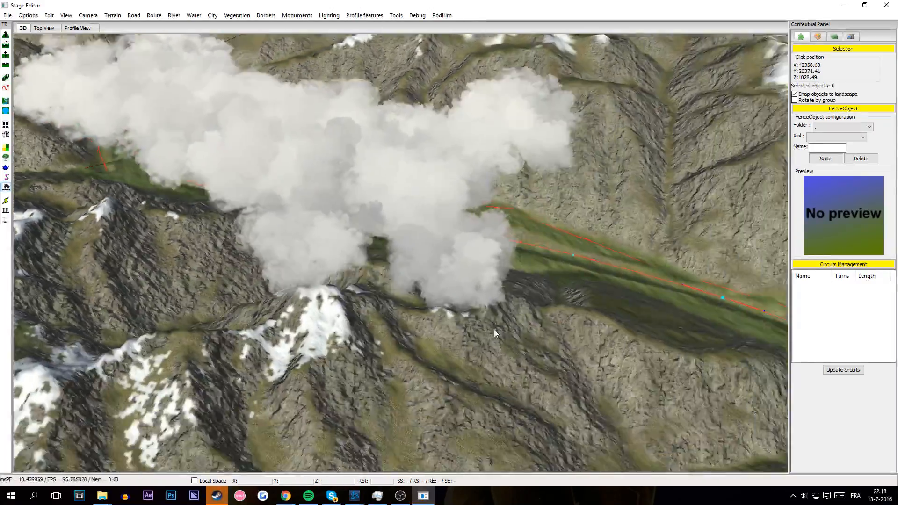
{"action": "key", "text": "Right"}
{"action": "right_click_drag", "start_coordinate": [521, 306], "coordinate": [421, 319]}
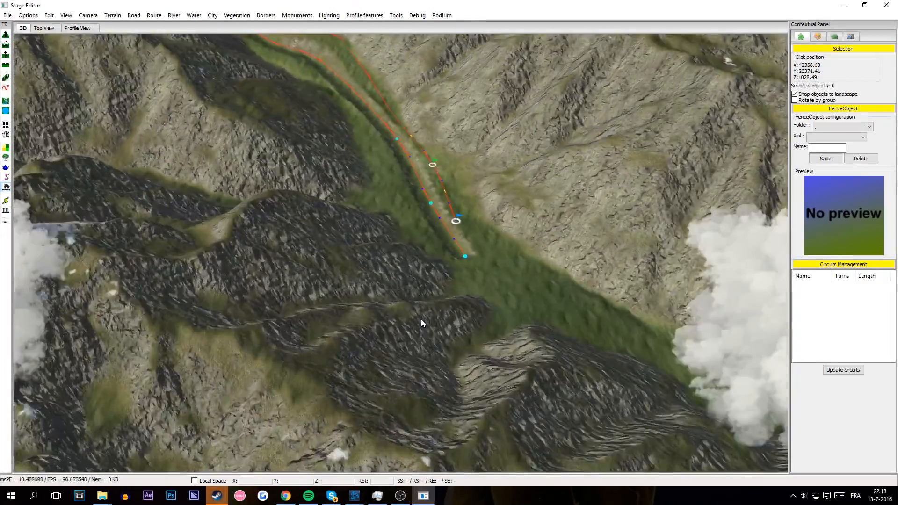
{"action": "key", "text": "Up"}
{"action": "key", "text": "Up"}
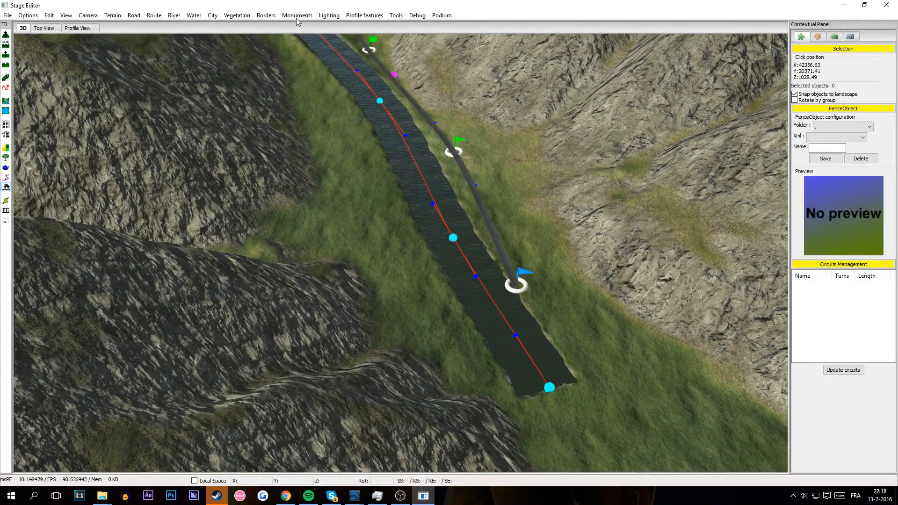
{"action": "left_click", "coordinate": [265, 16]}
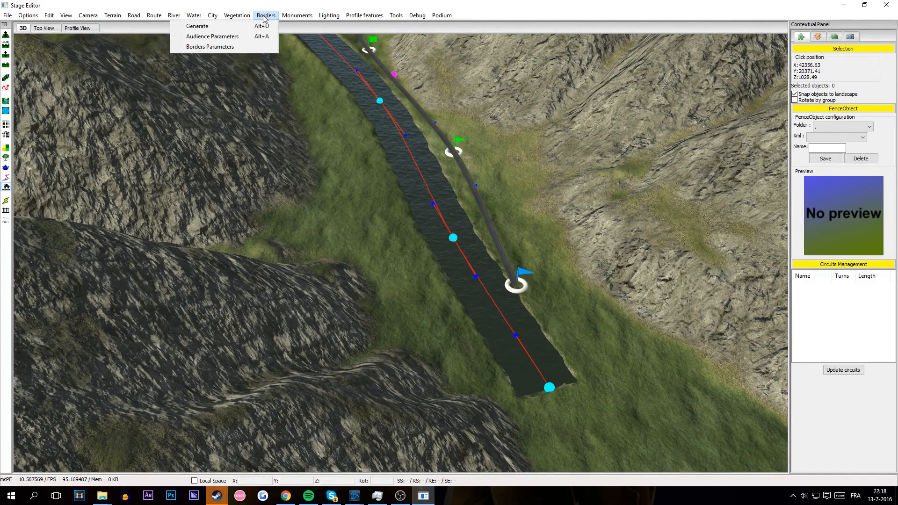
{"action": "left_click", "coordinate": [236, 27]}
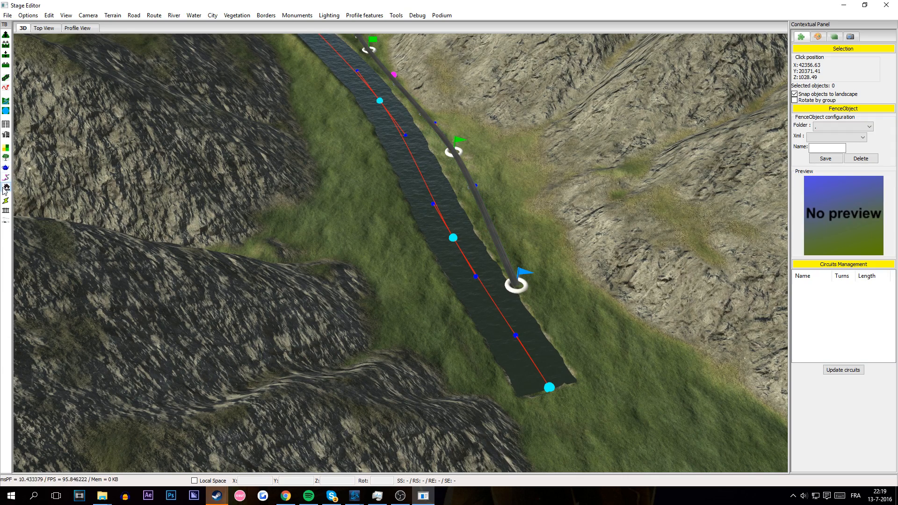
Step: Examine the generated barriers, arches and structures along the finishing road beside the Big Ben building
{"action": "right_click_drag", "start_coordinate": [501, 257], "coordinate": [533, 221]}
{"action": "scroll", "coordinate": [501, 256], "scroll_direction": "down", "scroll_amount": 5}
{"action": "key", "text": "Up"}
{"action": "key", "text": "Down"}
{"action": "key", "text": "Up"}
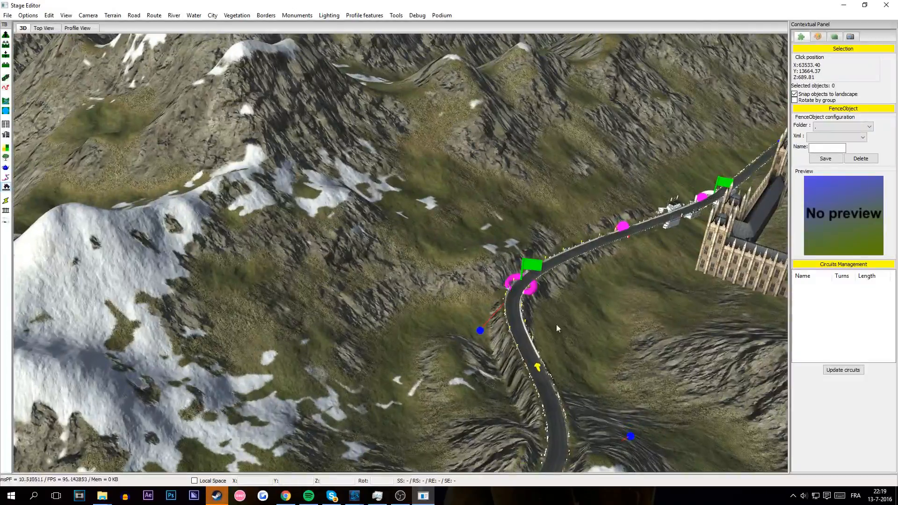
{"action": "key", "text": "Up"}
{"action": "mouse_move", "coordinate": [561, 316]}
{"action": "right_mouse_down"}
{"action": "mouse_move", "coordinate": [582, 302]}
{"action": "mouse_move", "coordinate": [593, 310]}
{"action": "mouse_move", "coordinate": [578, 319]}
{"action": "right_mouse_up"}
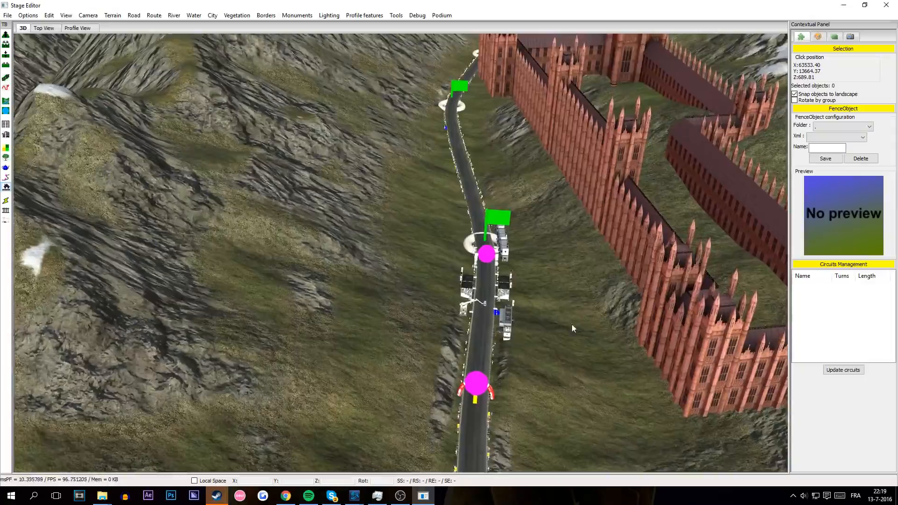
{"action": "key", "text": "Up"}
{"action": "key", "text": "Down"}
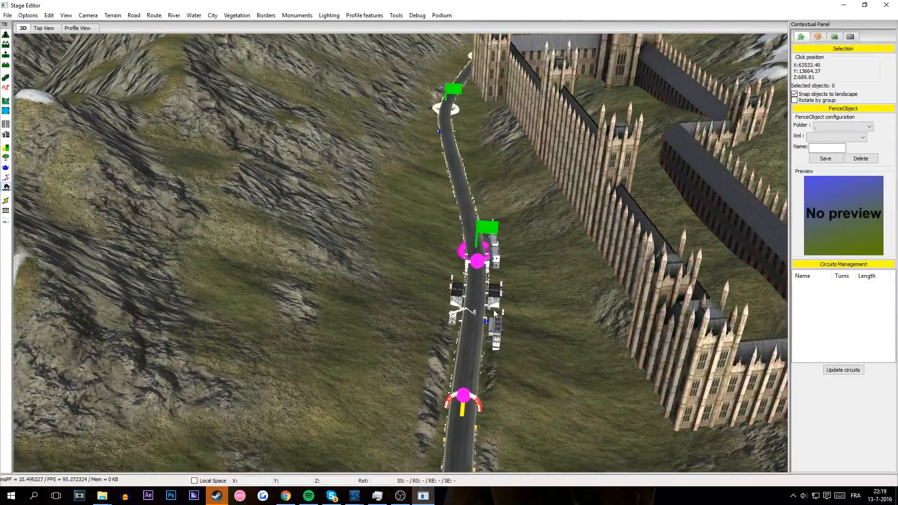
{"action": "key", "text": "Down"}
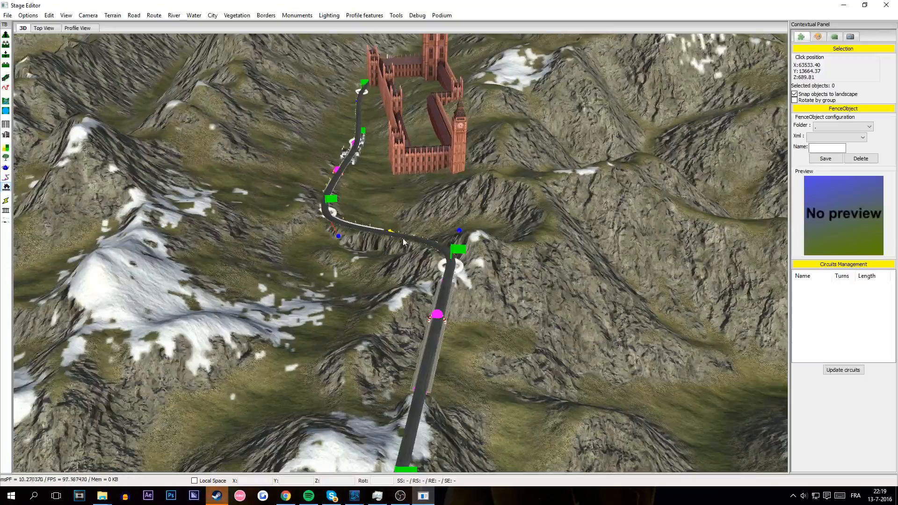
Step: Examine the road from the mountain bends past the fields to the viaduct by the Eiffel Tower
{"action": "key", "text": "Down"}
{"action": "right_click_drag", "start_coordinate": [403, 242], "coordinate": [397, 303]}
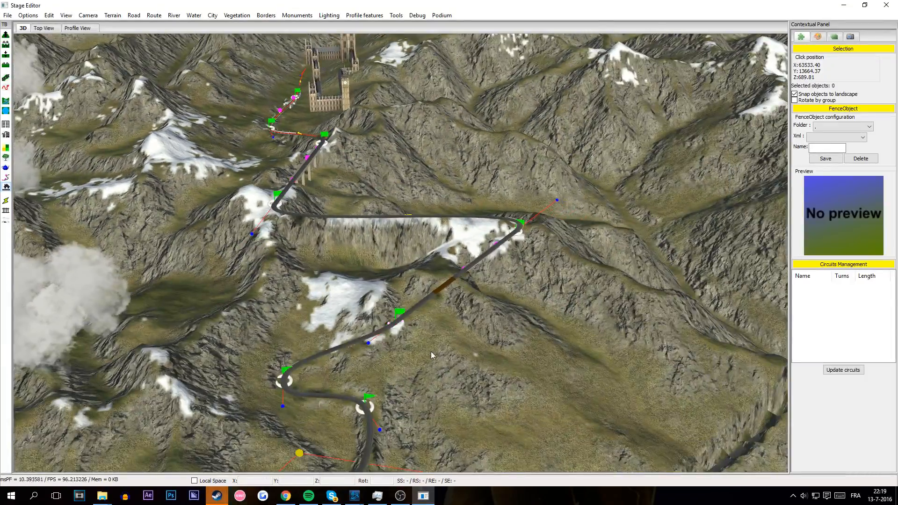
{"action": "scroll", "coordinate": [430, 351], "scroll_direction": "up", "scroll_amount": 5}
{"action": "scroll", "coordinate": [518, 338], "scroll_direction": "down", "scroll_amount": 3}
{"action": "key", "text": "Down"}
{"action": "key", "text": "Right"}
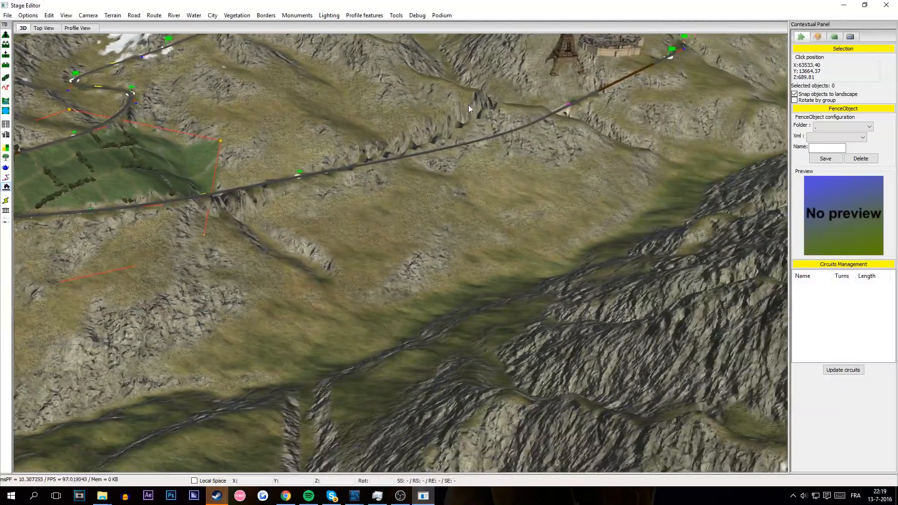
{"action": "key", "text": "Up"}
{"action": "right_click_drag", "start_coordinate": [523, 138], "coordinate": [577, 121]}
{"action": "key", "text": "Right"}
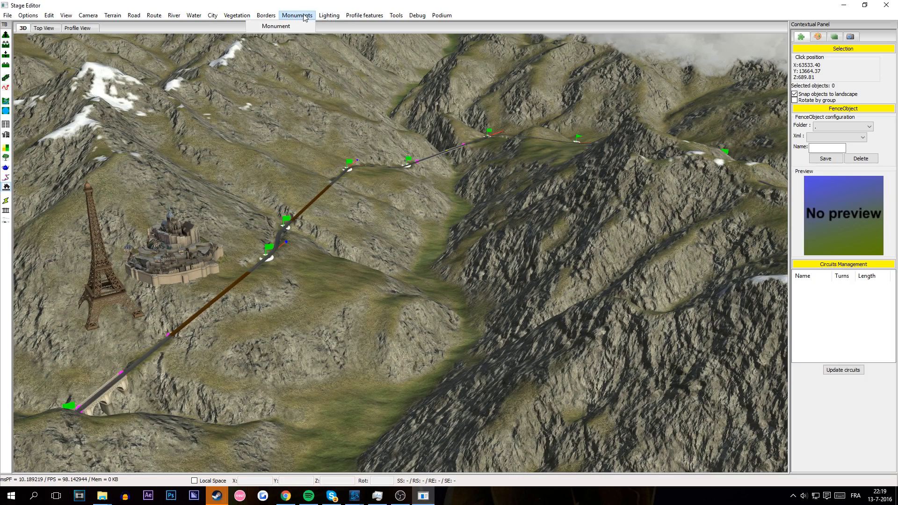
{"action": "left_click", "coordinate": [267, 17]}
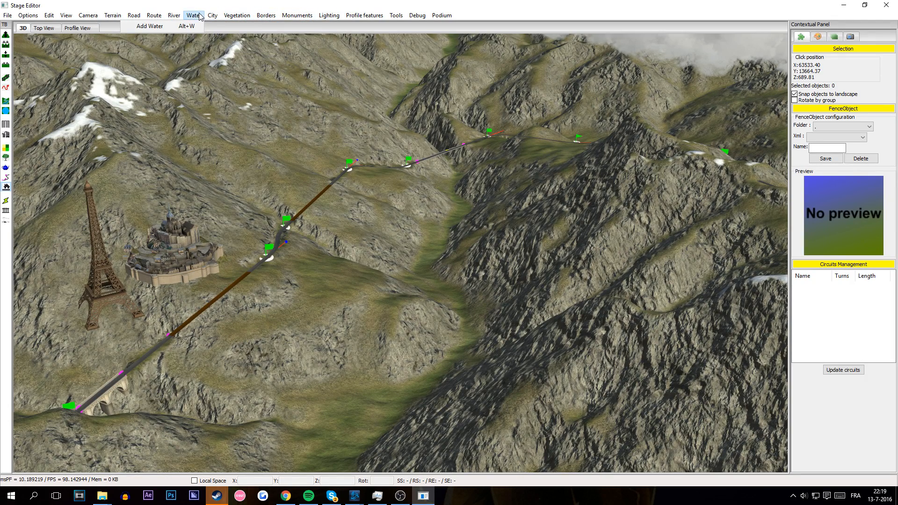
{"action": "mouse_move", "coordinate": [143, 18]}
{"action": "mouse_move", "coordinate": [109, 17]}
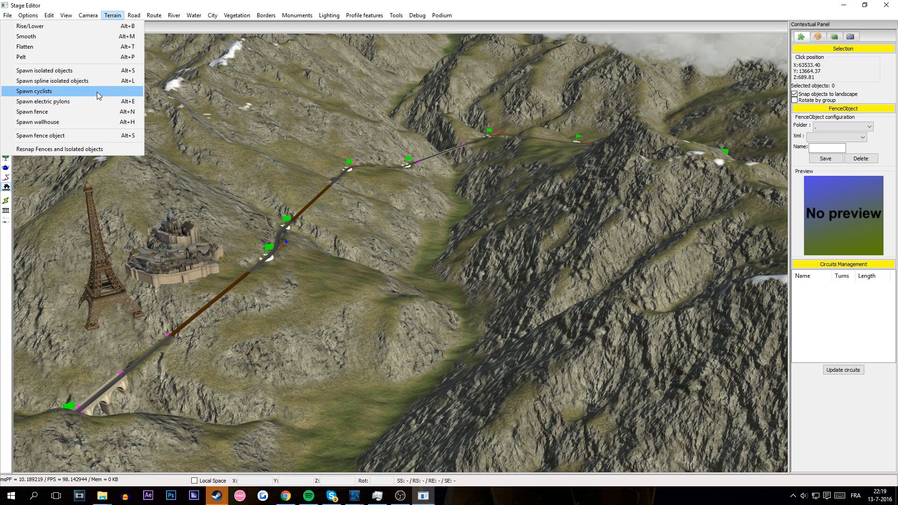
{"action": "double_click", "coordinate": [250, 7]}
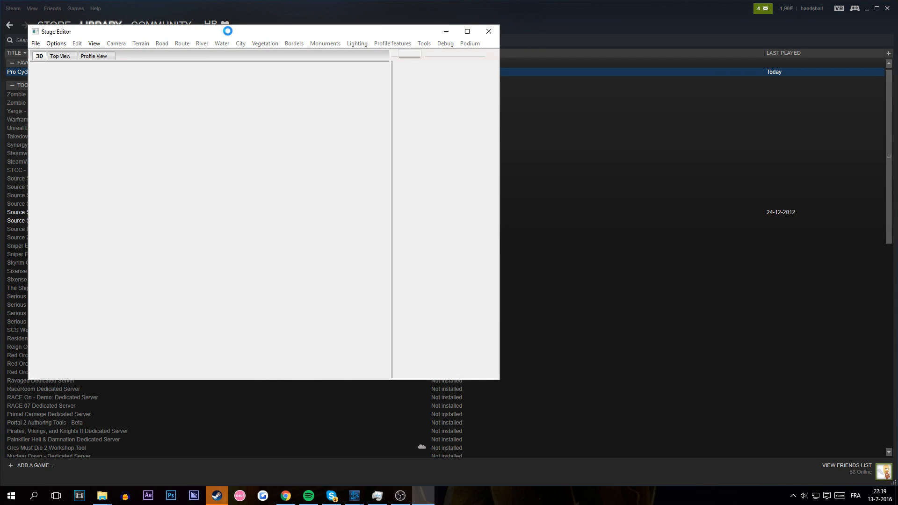
Step: Maximize the restarted editor window, open the stage file Tutorial.zcts from the Saves folder and check its terrain
{"action": "double_click", "coordinate": [222, 31]}
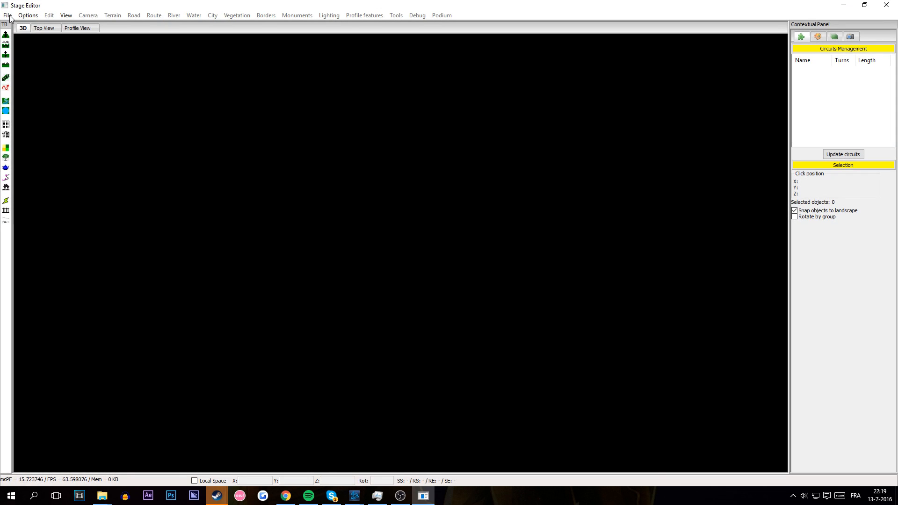
{"action": "left_click", "coordinate": [10, 16]}
{"action": "left_click", "coordinate": [34, 65]}
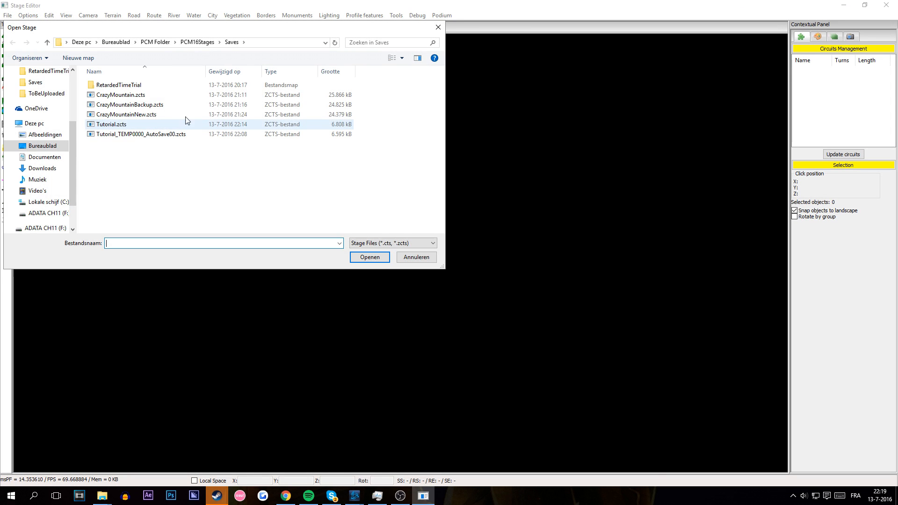
{"action": "double_click", "coordinate": [135, 125]}
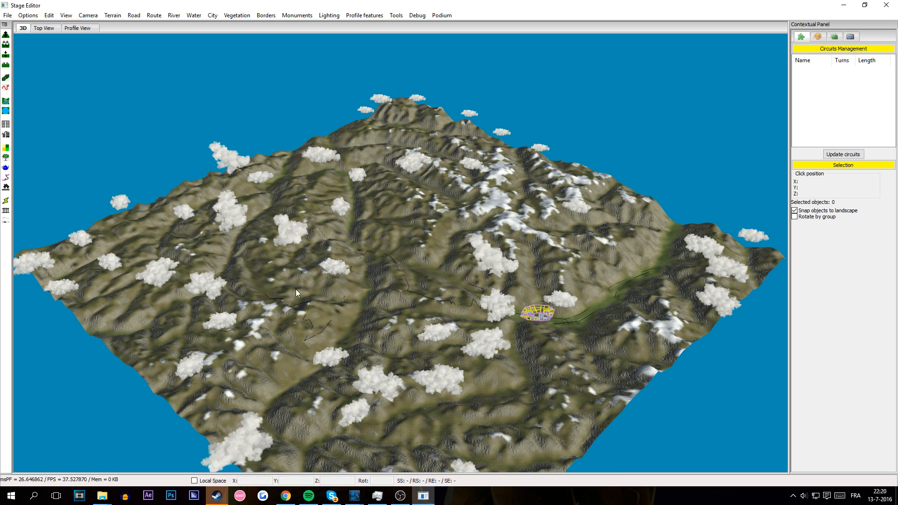
{"action": "left_click", "coordinate": [439, 373]}
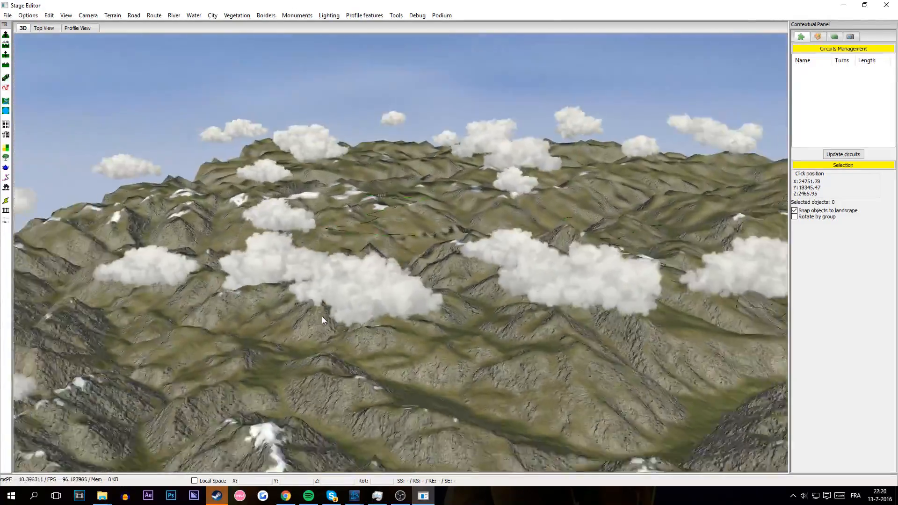
{"action": "scroll", "coordinate": [322, 316], "scroll_direction": "up", "scroll_amount": 6}
{"action": "scroll", "coordinate": [322, 316], "scroll_direction": "down", "scroll_amount": 2}
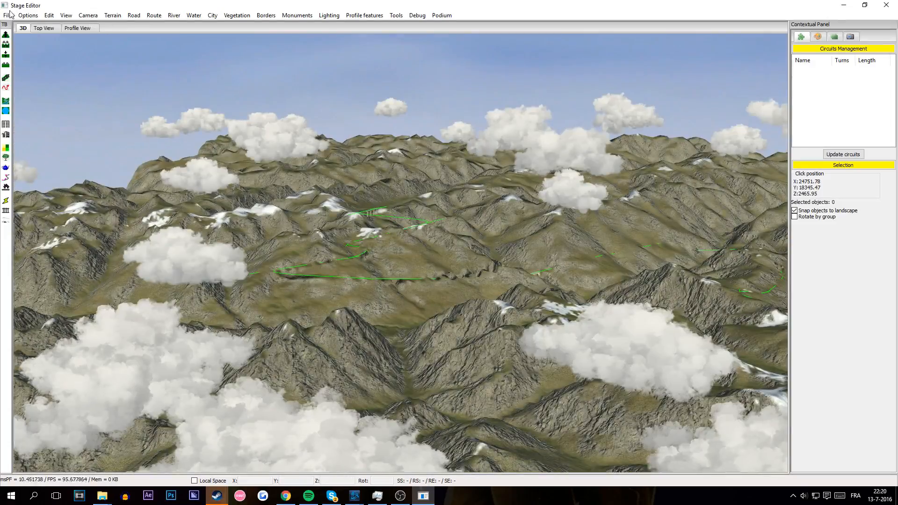
Step: Open the autosave file Tutorial_TEMP0000_AutoSave00.zcts and check which scenery it contains along the mountain road
{"action": "left_click", "coordinate": [8, 14]}
{"action": "left_click", "coordinate": [23, 36]}
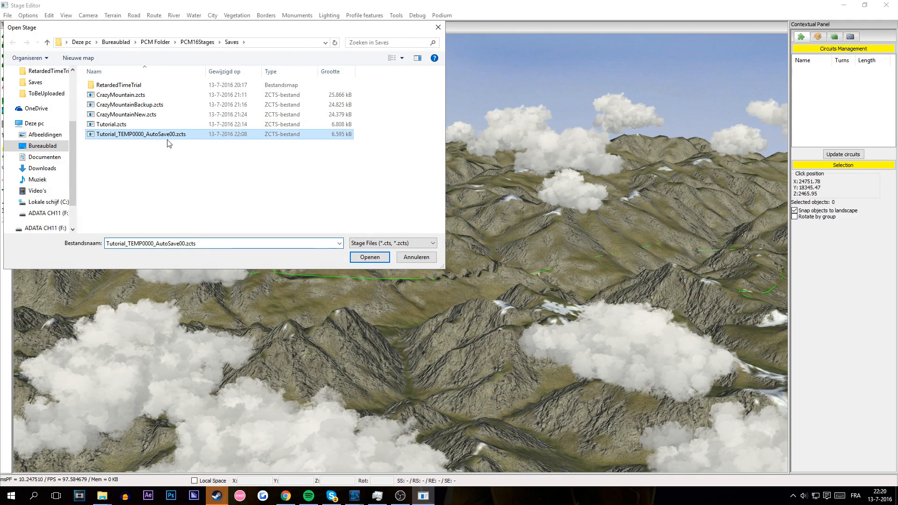
{"action": "left_click", "coordinate": [367, 256]}
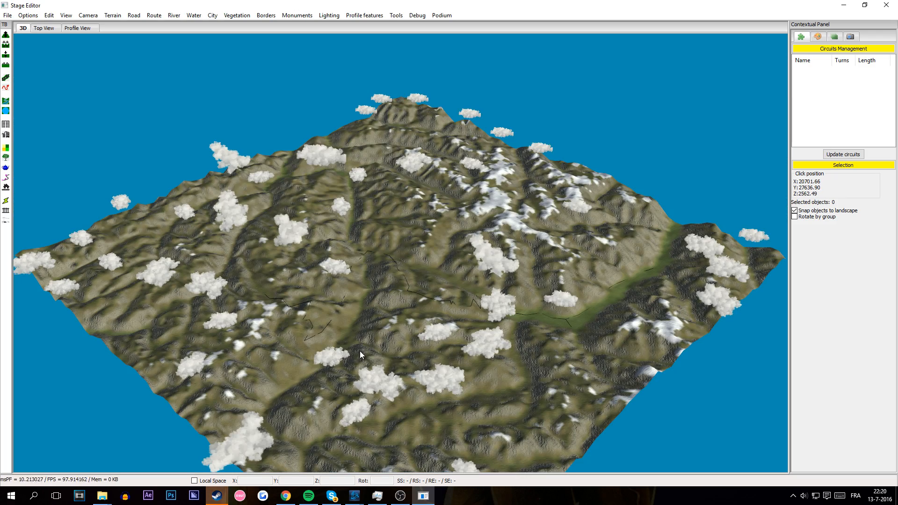
{"action": "middle_click_drag", "start_coordinate": [360, 351], "coordinate": [277, 267]}
{"action": "scroll", "coordinate": [319, 348], "scroll_direction": "up", "scroll_amount": 6}
{"action": "scroll", "coordinate": [320, 348], "scroll_direction": "down", "scroll_amount": 1}
{"action": "scroll", "coordinate": [319, 348], "scroll_direction": "down", "scroll_amount": 3}
{"action": "scroll", "coordinate": [293, 321], "scroll_direction": "up", "scroll_amount": 2}
{"action": "scroll", "coordinate": [314, 245], "scroll_direction": "down", "scroll_amount": 3}
{"action": "scroll", "coordinate": [278, 270], "scroll_direction": "up", "scroll_amount": 6}
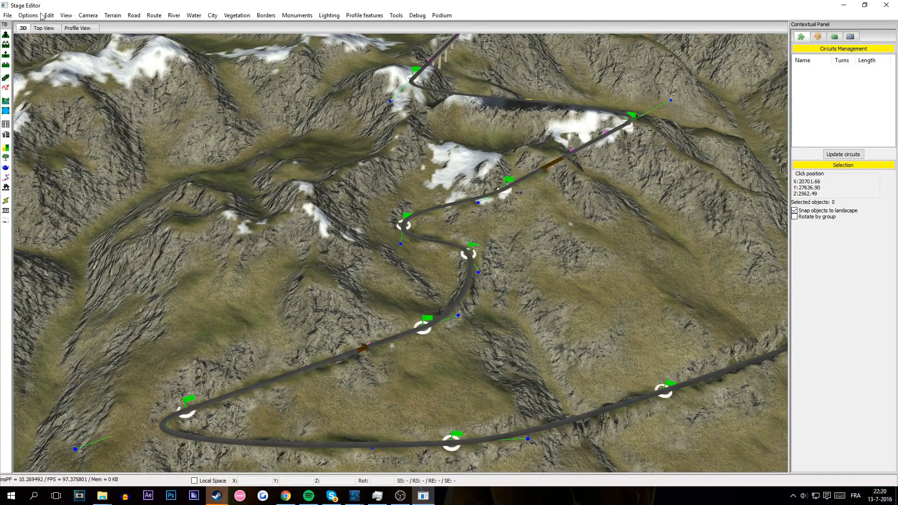
Step: Reopen the stage file Tutorial.zcts in place of the autosave
{"action": "left_click", "coordinate": [8, 15]}
{"action": "left_click", "coordinate": [21, 34]}
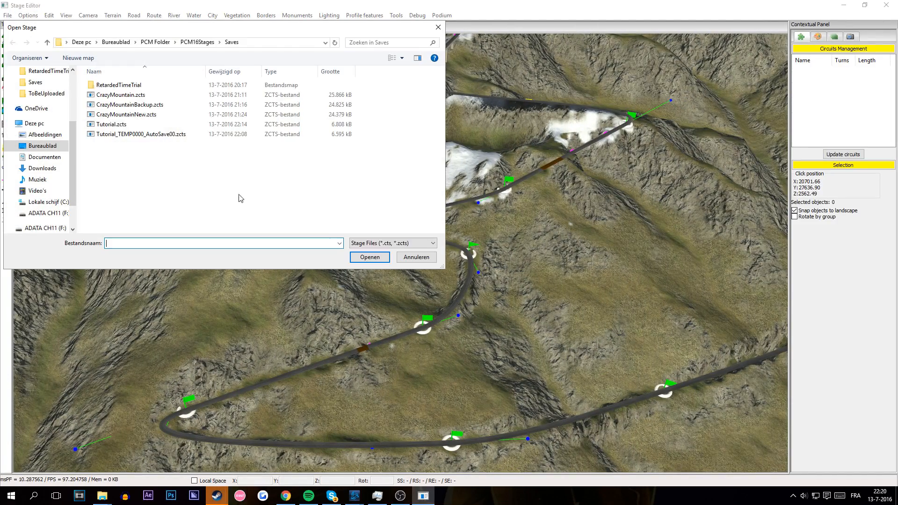
{"action": "left_click", "coordinate": [134, 125]}
{"action": "left_click", "coordinate": [364, 256]}
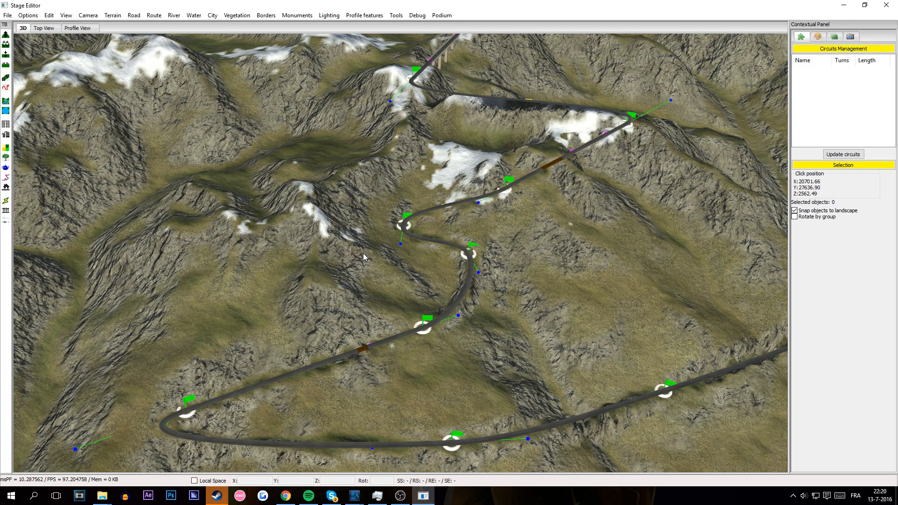
{"action": "key", "text": "Down"}
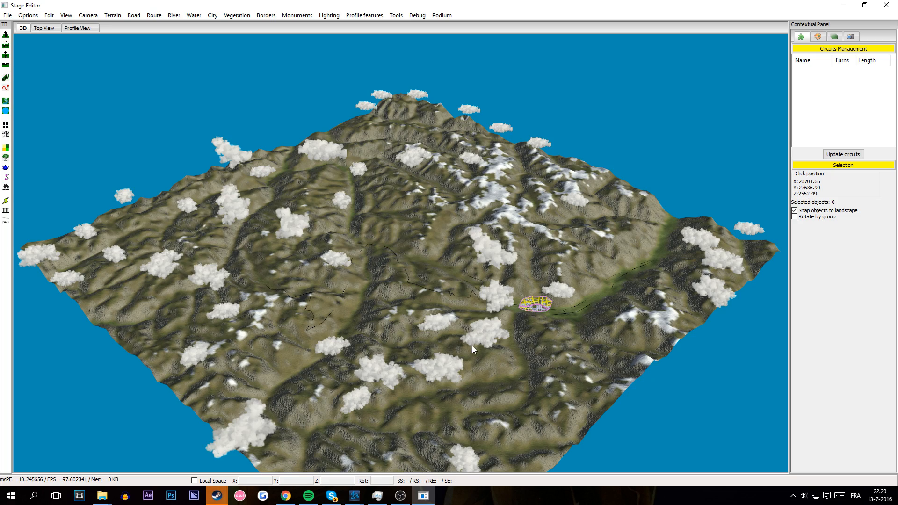
Step: Select the village area around the road beside the river bend and rebuild the city's buildings
{"action": "scroll", "coordinate": [471, 347], "scroll_direction": "down", "scroll_amount": 2}
{"action": "middle_click_drag", "start_coordinate": [473, 348], "coordinate": [209, 274]}
{"action": "scroll", "coordinate": [302, 324], "scroll_direction": "up", "scroll_amount": 8}
{"action": "scroll", "coordinate": [357, 252], "scroll_direction": "up", "scroll_amount": 2}
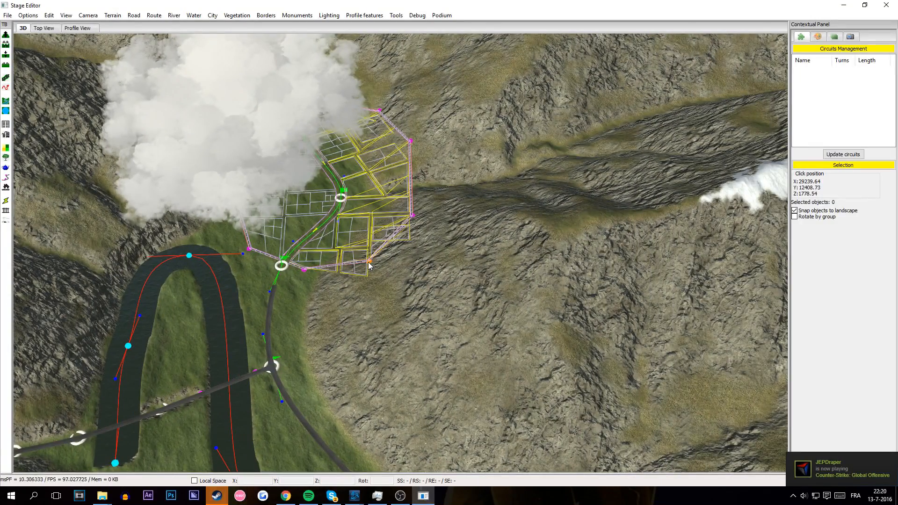
{"action": "left_click", "coordinate": [297, 15]}
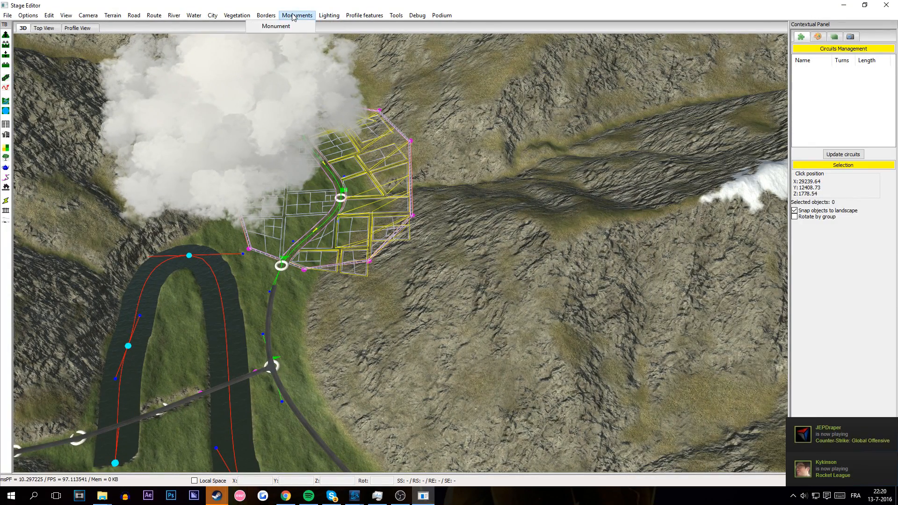
{"action": "left_click", "coordinate": [363, 261]}
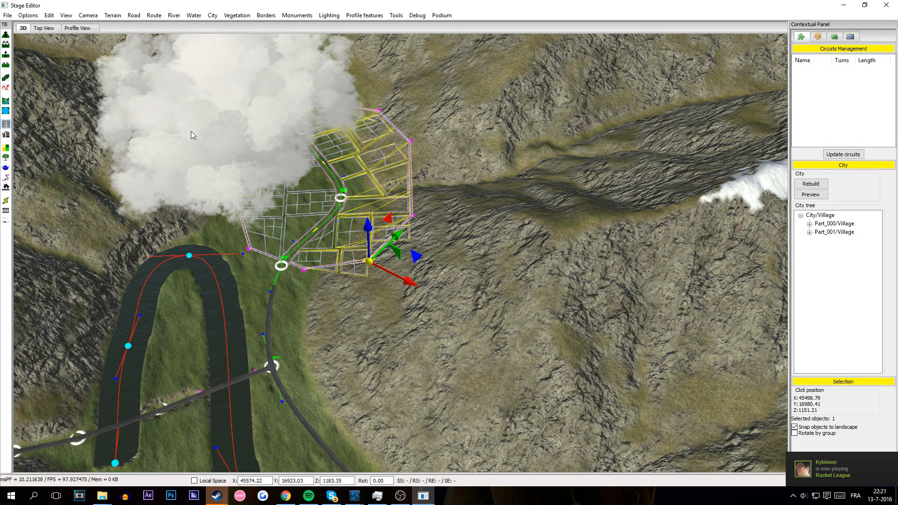
{"action": "left_click", "coordinate": [367, 262]}
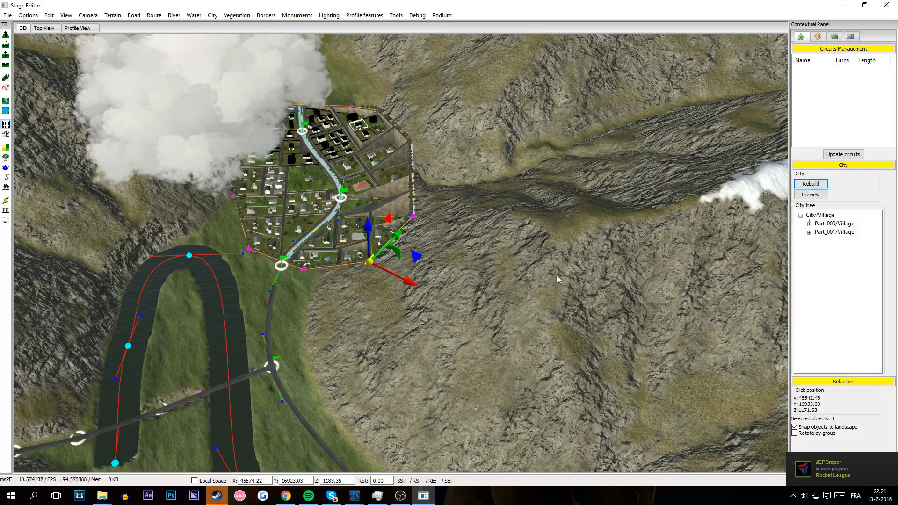
Step: Select the road point on the snowy mountain ridge and run the border generation for the road
{"action": "scroll", "coordinate": [384, 288], "scroll_direction": "up", "scroll_amount": 3}
{"action": "scroll", "coordinate": [384, 288], "scroll_direction": "down", "scroll_amount": 5}
{"action": "right_click_drag", "start_coordinate": [393, 299], "coordinate": [414, 308]}
{"action": "scroll", "coordinate": [399, 293], "scroll_direction": "up", "scroll_amount": 4}
{"action": "scroll", "coordinate": [387, 312], "scroll_direction": "up", "scroll_amount": 8}
{"action": "scroll", "coordinate": [399, 312], "scroll_direction": "up", "scroll_amount": 6}
{"action": "scroll", "coordinate": [414, 308], "scroll_direction": "down", "scroll_amount": 2}
{"action": "left_click", "coordinate": [334, 353]}
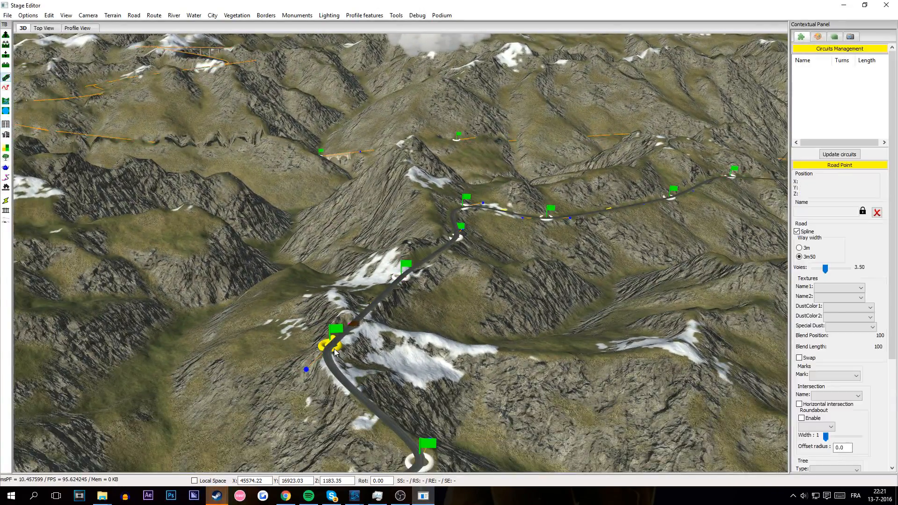
{"action": "left_click", "coordinate": [266, 15]}
{"action": "left_click", "coordinate": [251, 27]}
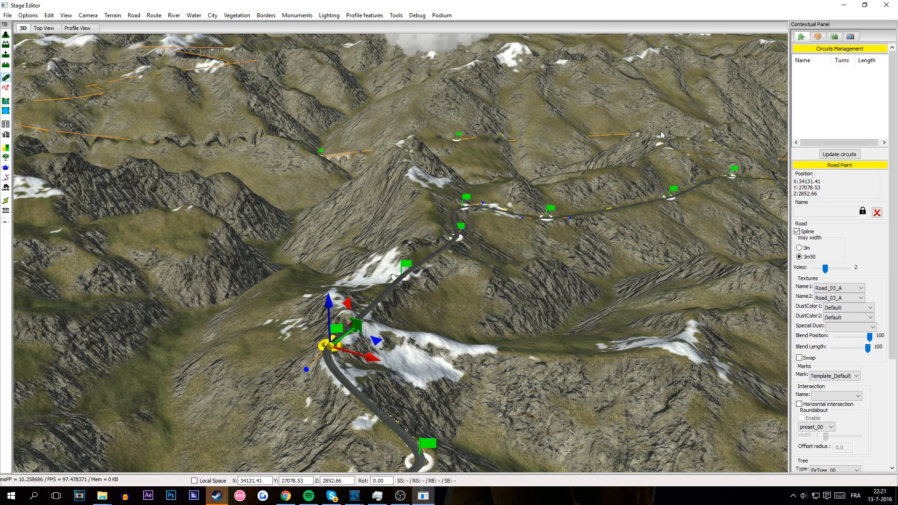
Step: Examine the complete route across the 3D terrain, in the elevation profile and from above
{"action": "left_click", "coordinate": [594, 303]}
{"action": "scroll", "coordinate": [582, 318], "scroll_direction": "down", "scroll_amount": 8}
{"action": "right_click_drag", "start_coordinate": [534, 310], "coordinate": [466, 149]}
{"action": "scroll", "coordinate": [466, 149], "scroll_direction": "up", "scroll_amount": 10}
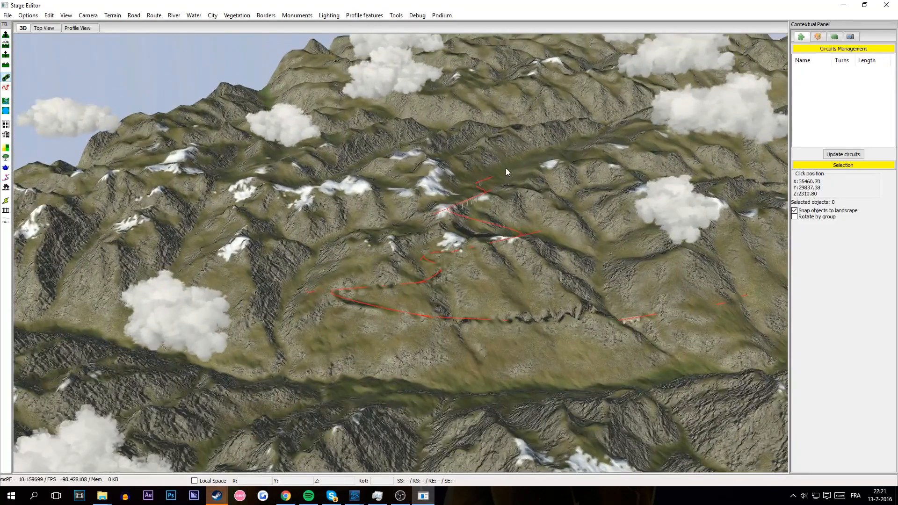
{"action": "right_click_drag", "start_coordinate": [506, 172], "coordinate": [384, 190]}
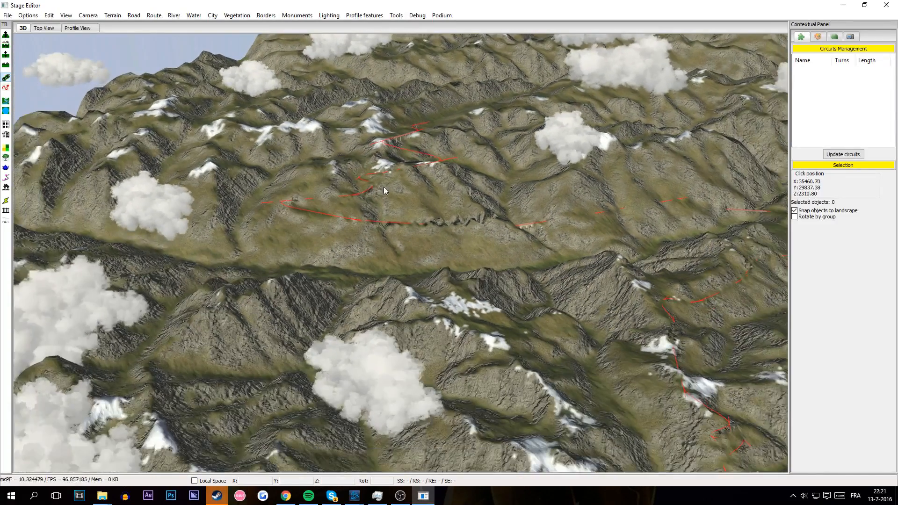
{"action": "left_click", "coordinate": [82, 28]}
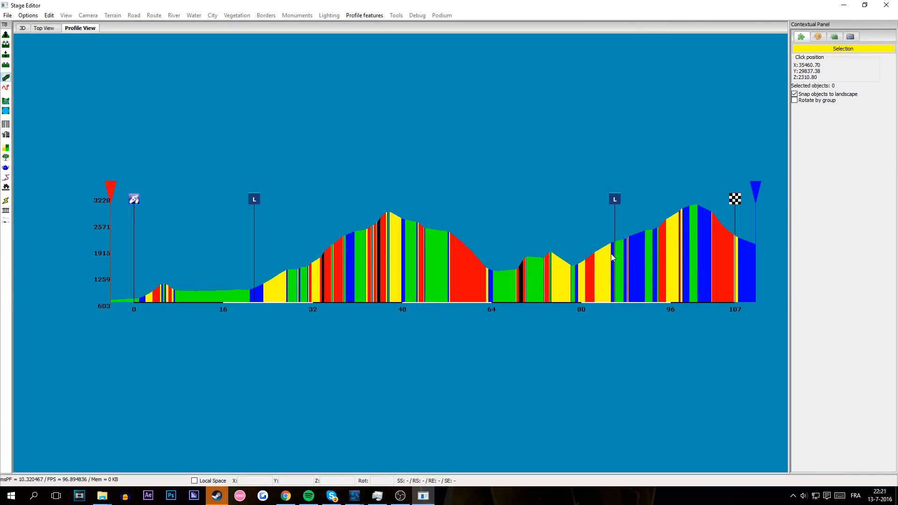
{"action": "left_click", "coordinate": [46, 28]}
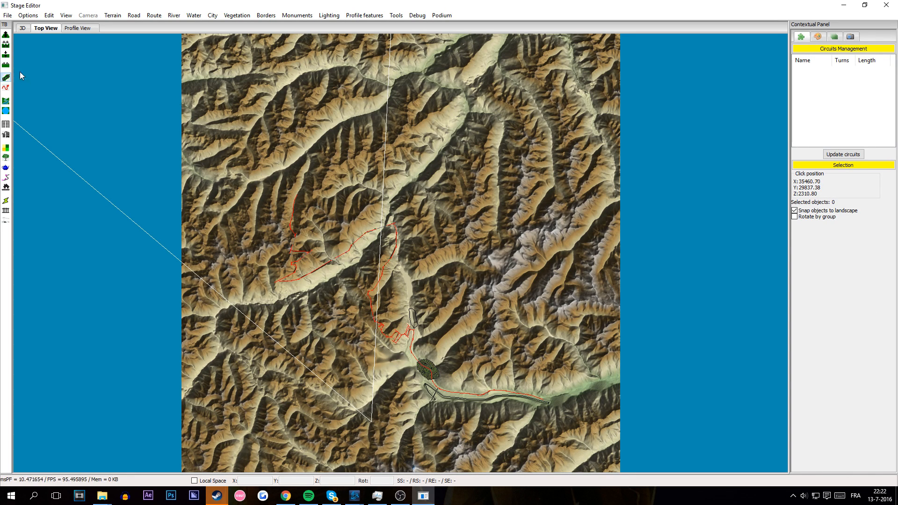
{"action": "left_click", "coordinate": [22, 29]}
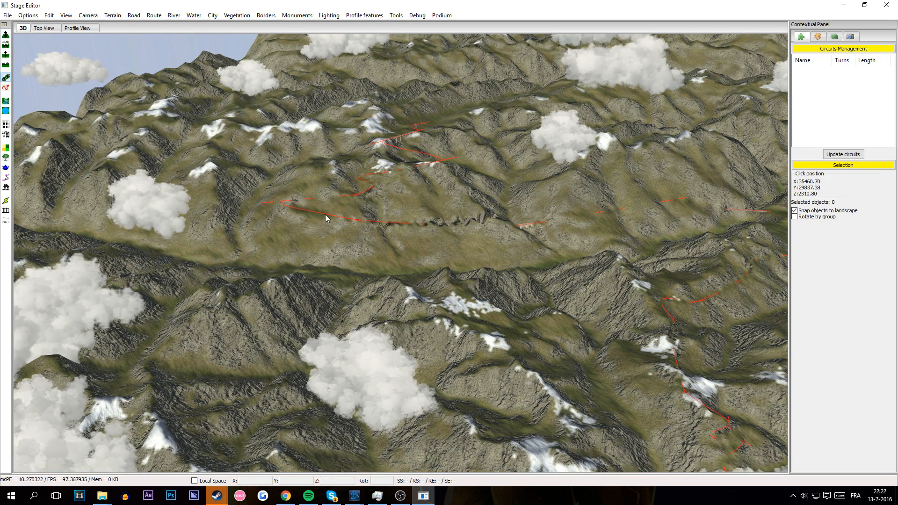
Step: Export the stage as Tutorial.zces into the Exported folder of PCM16Stages
{"action": "left_click", "coordinate": [8, 16]}
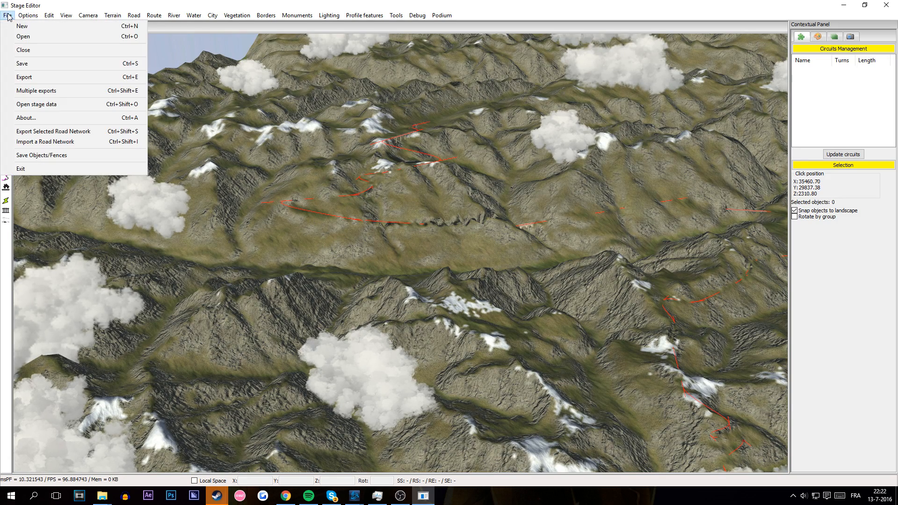
{"action": "left_click", "coordinate": [34, 66]}
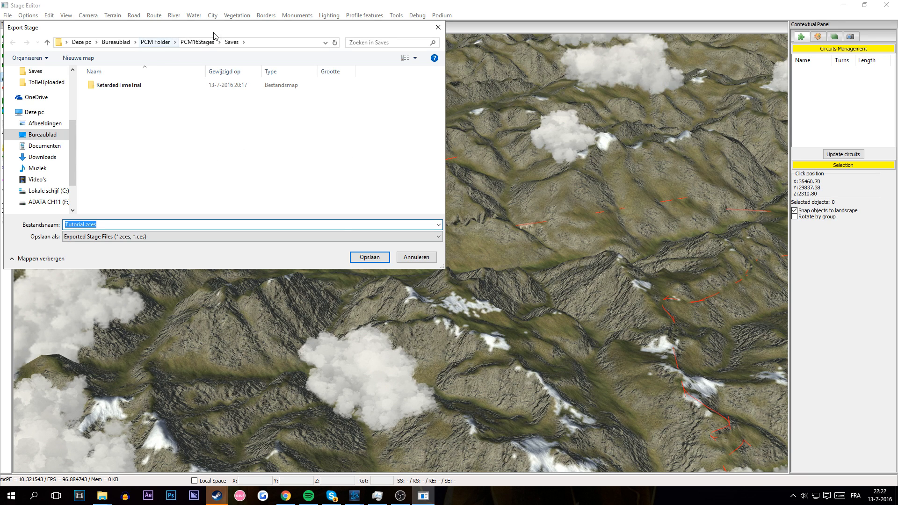
{"action": "left_click", "coordinate": [202, 42]}
{"action": "left_click", "coordinate": [134, 87]}
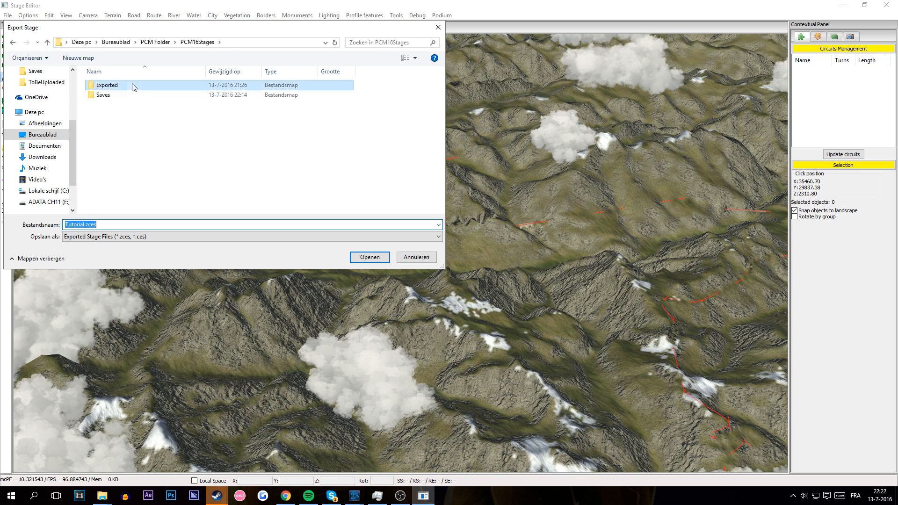
{"action": "double_click", "coordinate": [134, 87]}
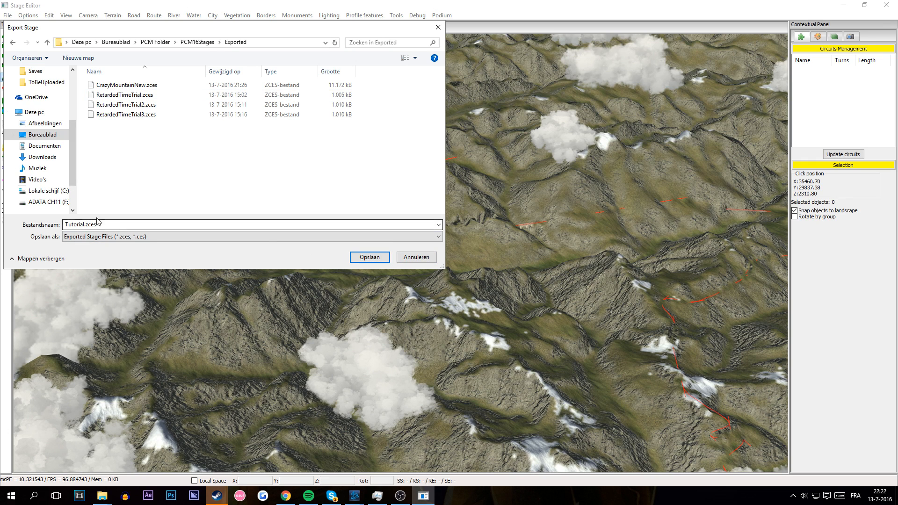
{"action": "left_click", "coordinate": [364, 260]}
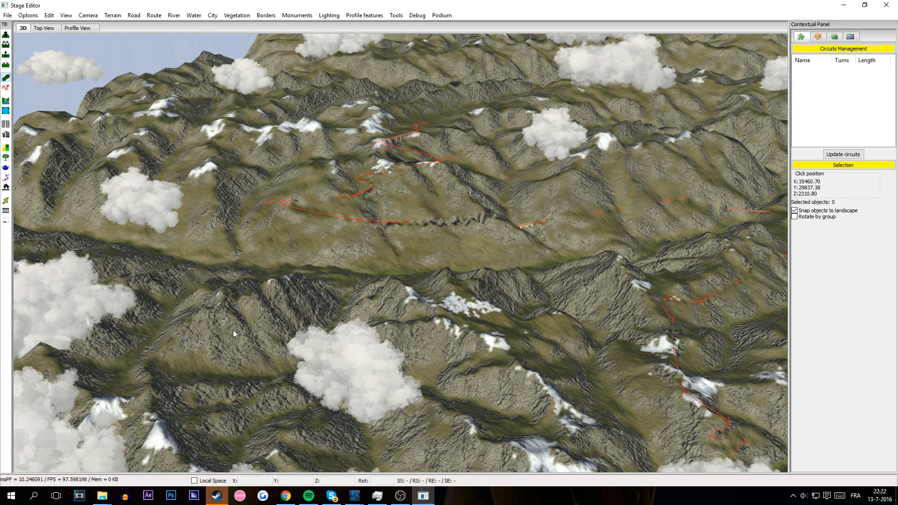
Step: Close the stage editor, saving the stage as Tutorial.zcts in the Saves folder of PCM16Stages and overwriting the existing file
{"action": "left_click", "coordinate": [892, 5]}
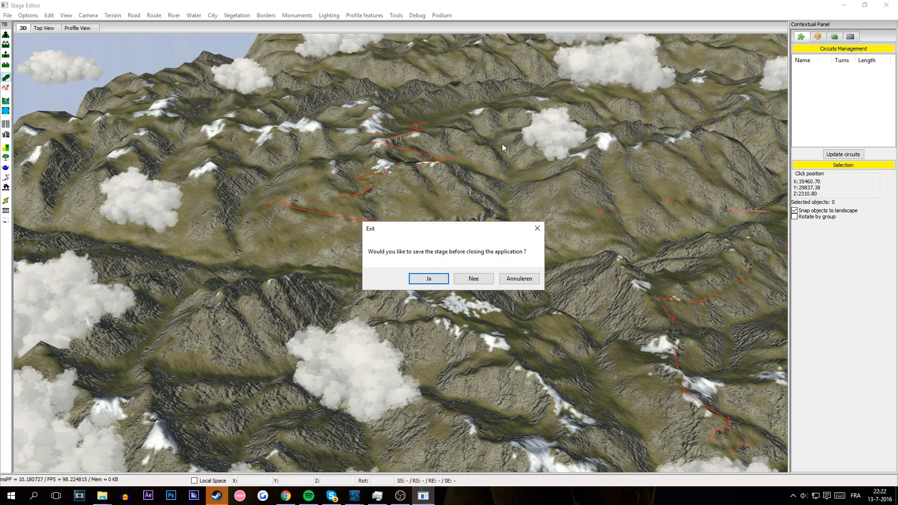
{"action": "left_click", "coordinate": [429, 280]}
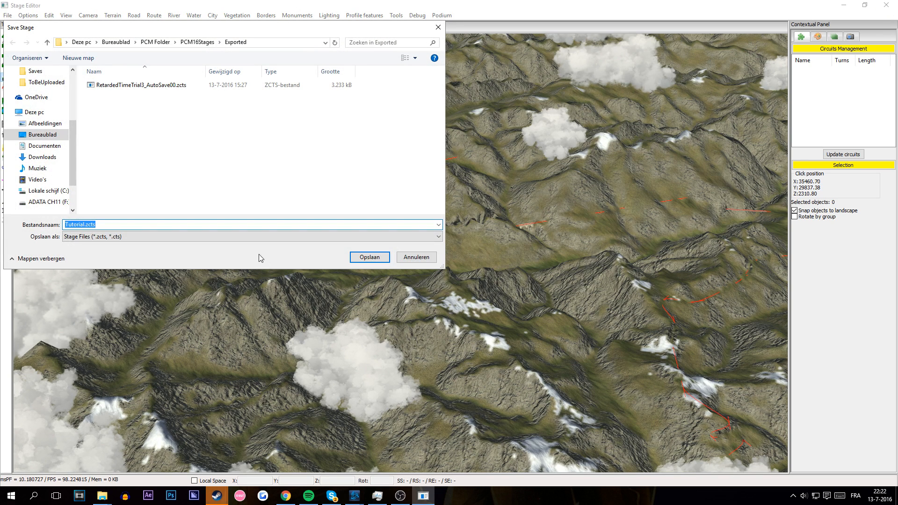
{"action": "left_click", "coordinate": [194, 43]}
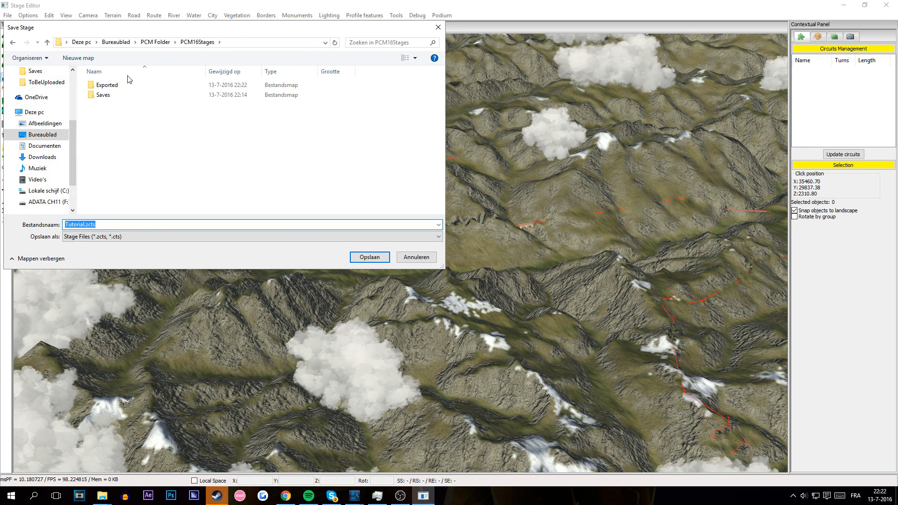
{"action": "double_click", "coordinate": [103, 95]}
{"action": "left_click", "coordinate": [369, 257]}
{"action": "left_click", "coordinate": [463, 246]}
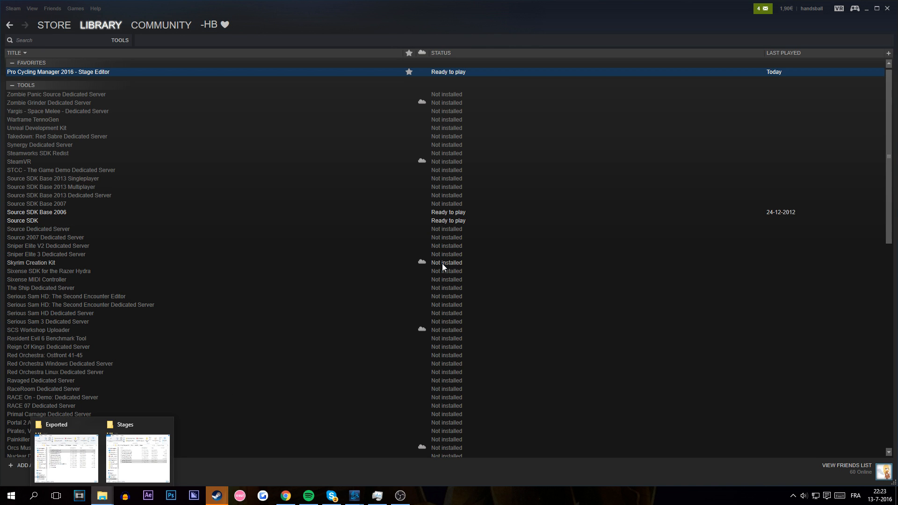
Step: Switch to File Explorer, show the Stages and Exported folder windows together and locate the exported files Tutorial.cds and Tutorial.zces
{"action": "mouse_move", "coordinate": [71, 434]}
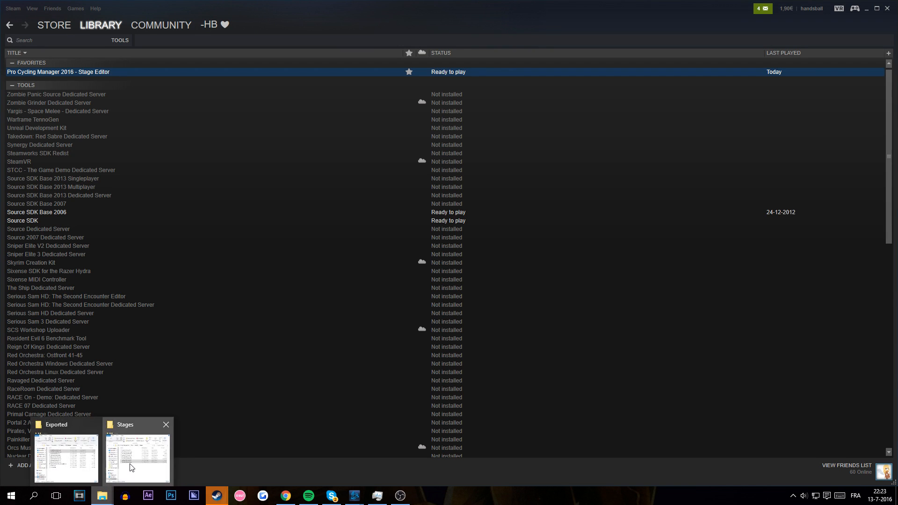
{"action": "left_click", "coordinate": [138, 456]}
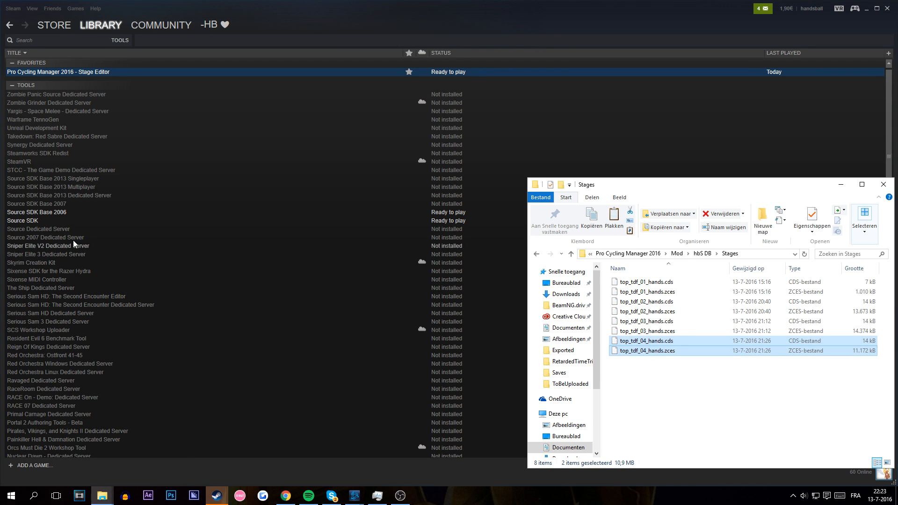
{"action": "left_click", "coordinate": [704, 416]}
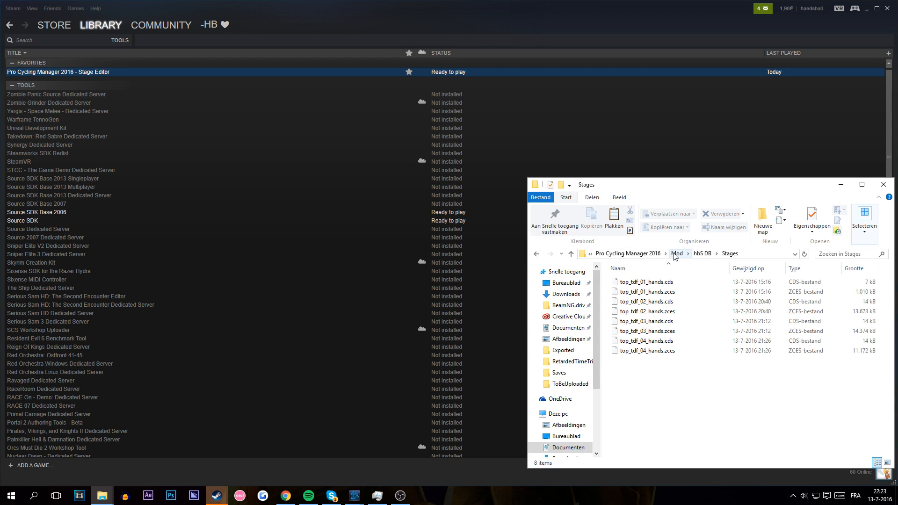
{"action": "left_click_drag", "start_coordinate": [0, 145], "coordinate": [241, 157]}
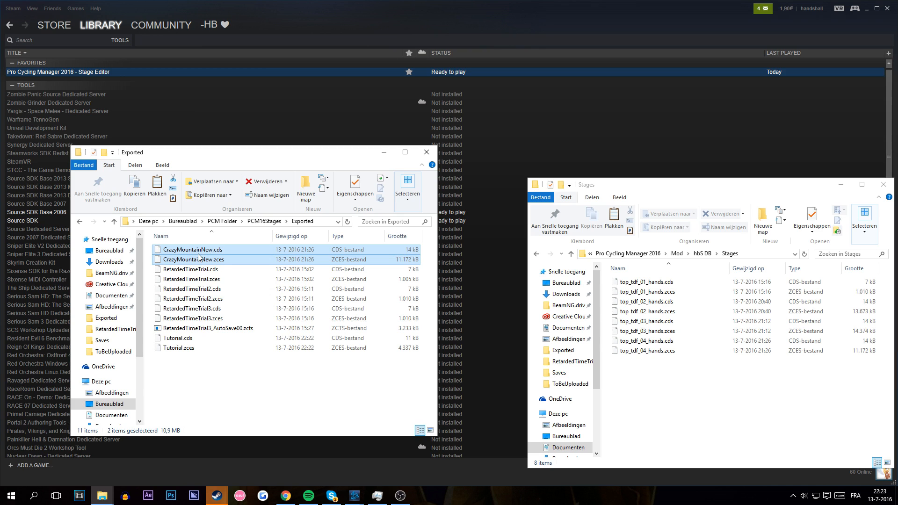
{"action": "left_click", "coordinate": [213, 351]}
{"action": "left_click", "coordinate": [183, 338]}
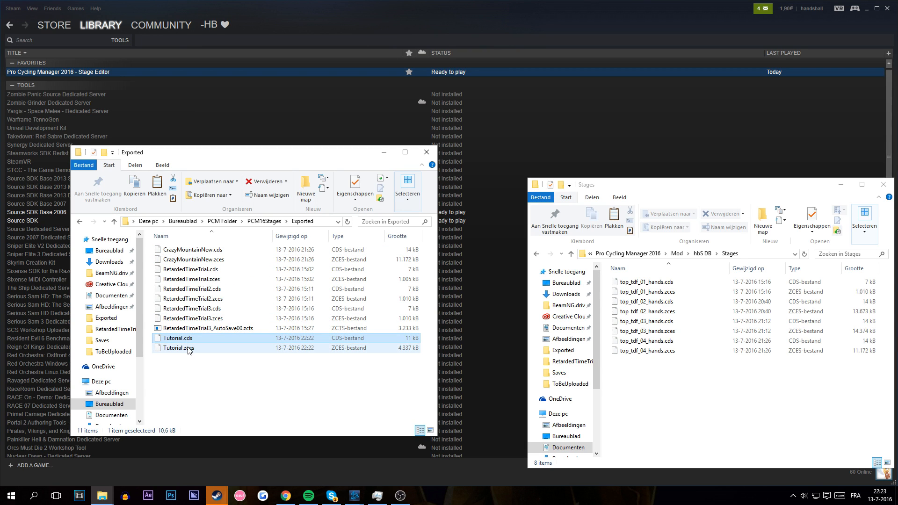
{"action": "left_click", "coordinate": [188, 350]}
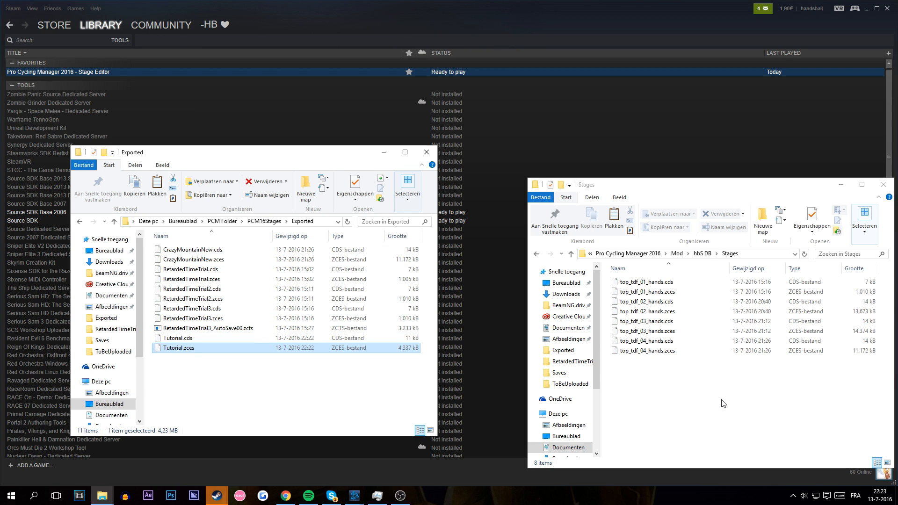
Step: Retrace the destination path from the Pro Cycling Manager 2016 documents folder through Mod and hbS DB to Stages
{"action": "left_click", "coordinate": [677, 253]}
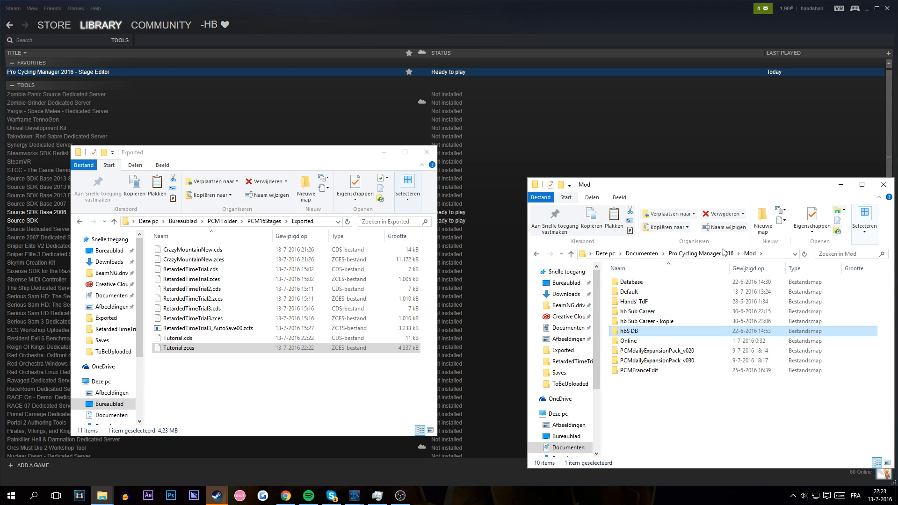
{"action": "left_click", "coordinate": [701, 254]}
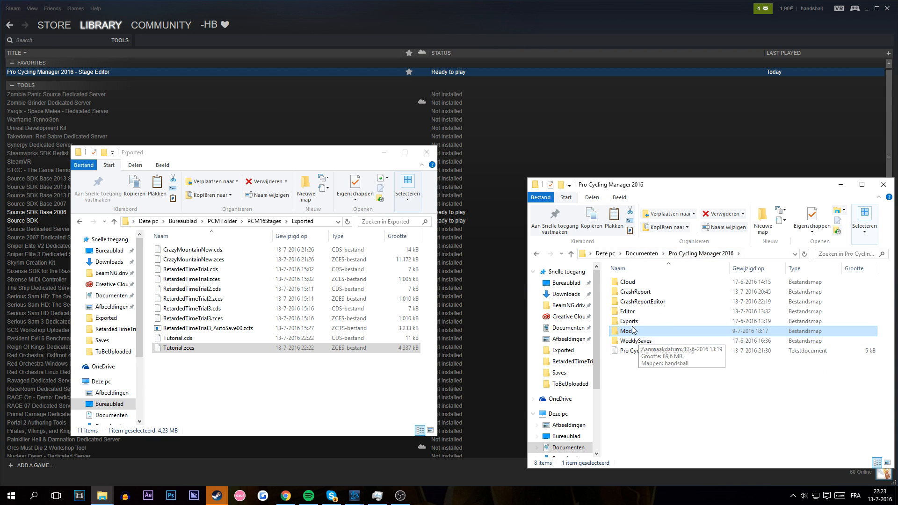
{"action": "double_click", "coordinate": [627, 331]}
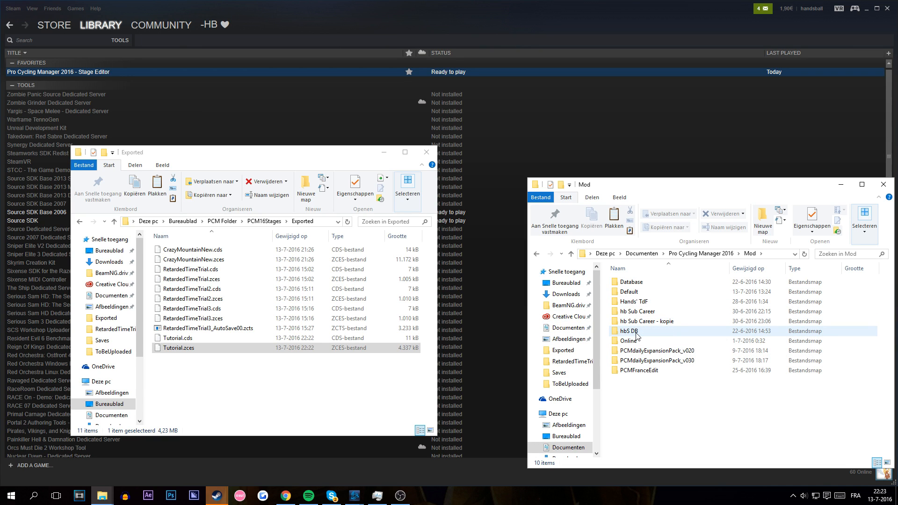
{"action": "mouse_move", "coordinate": [636, 336]}
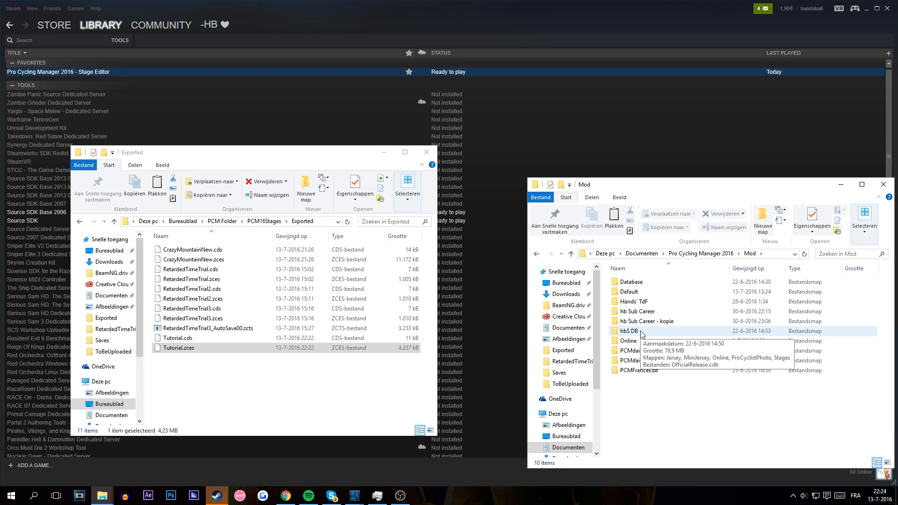
{"action": "double_click", "coordinate": [640, 332]}
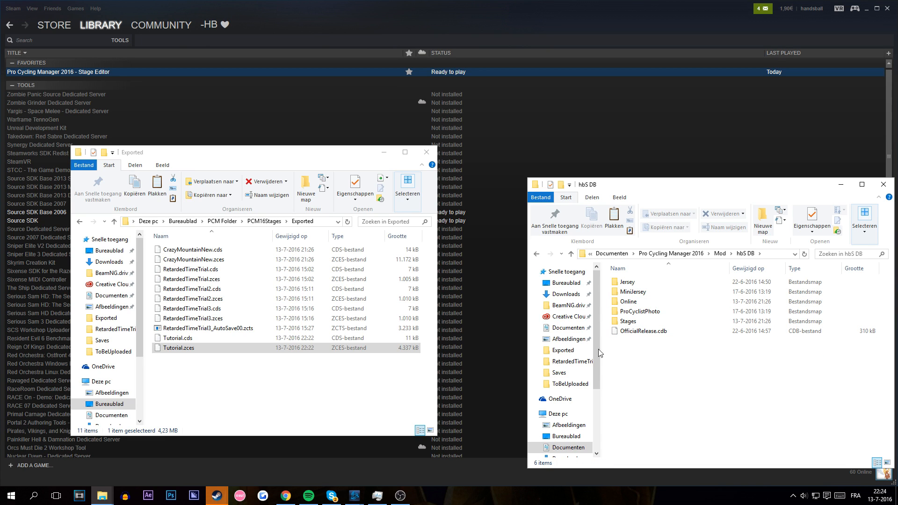
{"action": "double_click", "coordinate": [642, 322]}
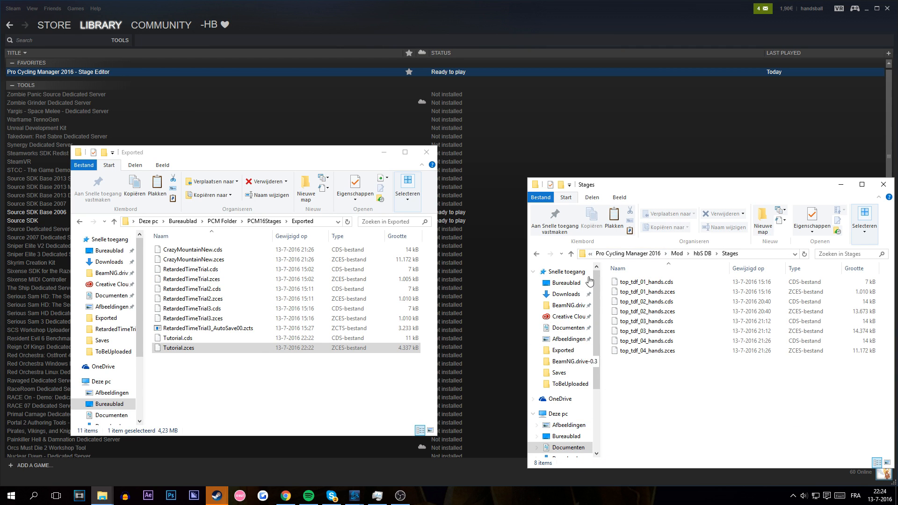
Step: Copy Tutorial.cds and Tutorial.zces from the Exported folder into the Stages folder of the hbS DB mod
{"action": "left_click_drag", "start_coordinate": [184, 374], "coordinate": [183, 337]}
{"action": "right_click", "coordinate": [177, 343]}
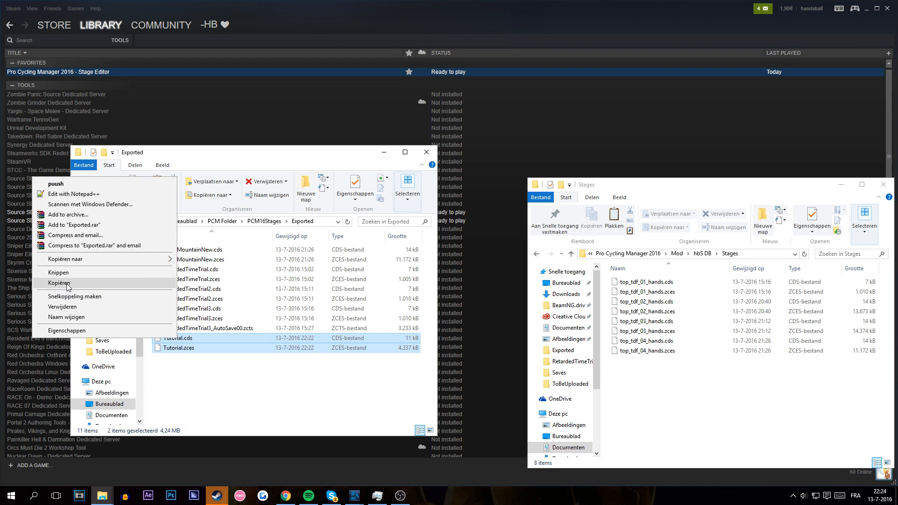
{"action": "left_click", "coordinate": [108, 284]}
{"action": "right_click", "coordinate": [648, 398]}
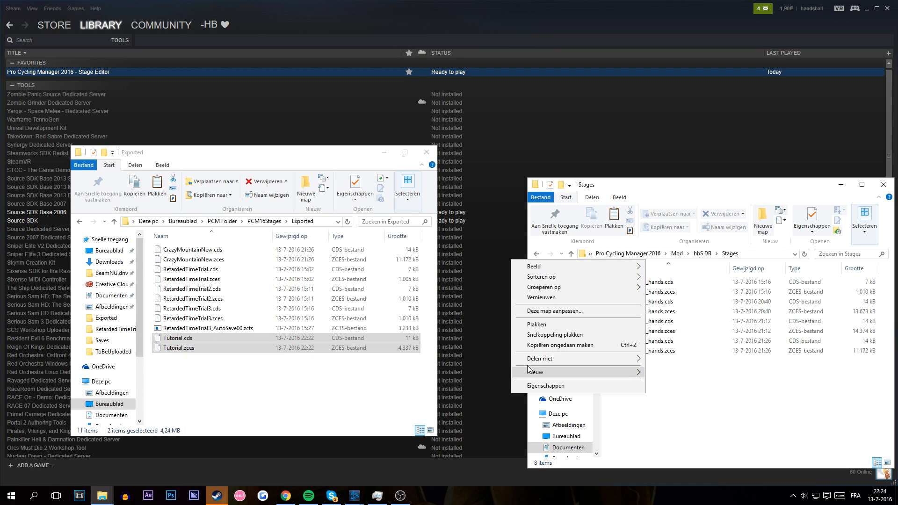
{"action": "left_click", "coordinate": [552, 323]}
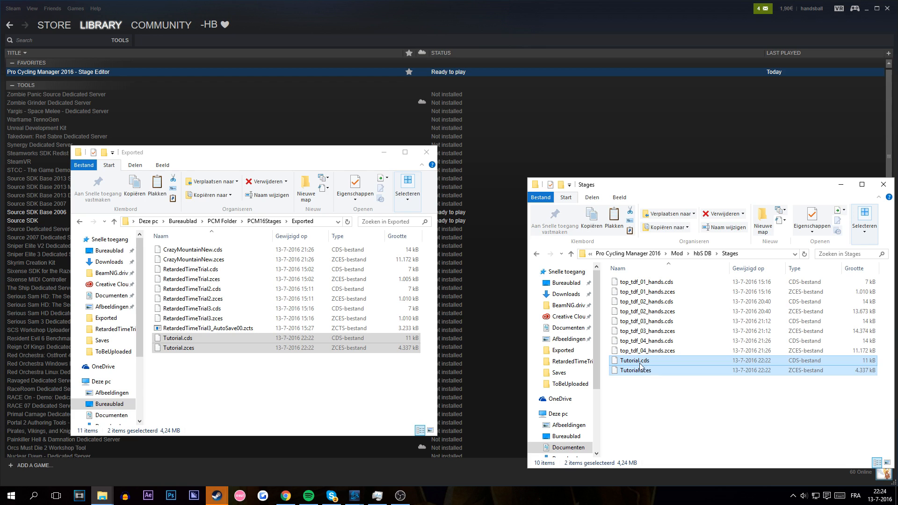
Step: Browse from the desktop (Bureaublad) through the Steam and SteamApps folders into the common folder
{"action": "left_click", "coordinate": [645, 371]}
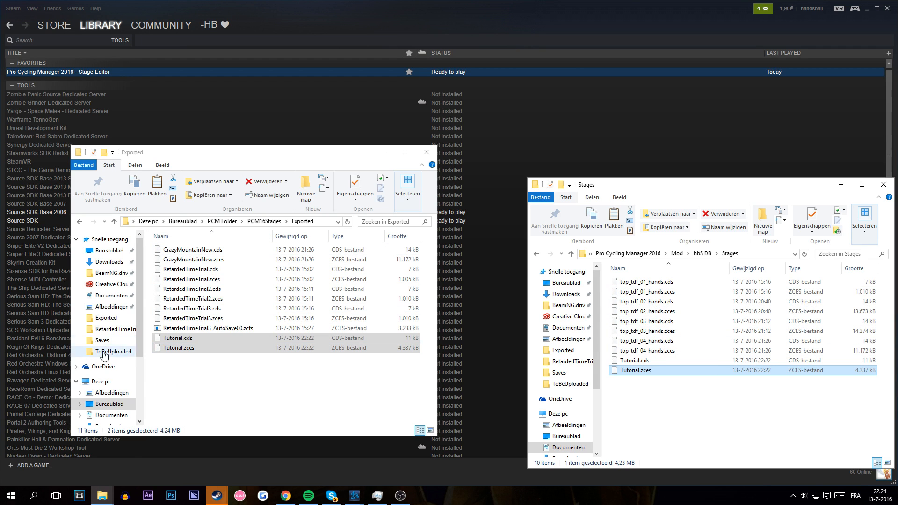
{"action": "left_click", "coordinate": [108, 250]}
{"action": "scroll", "coordinate": [204, 380], "scroll_direction": "down", "scroll_amount": 4}
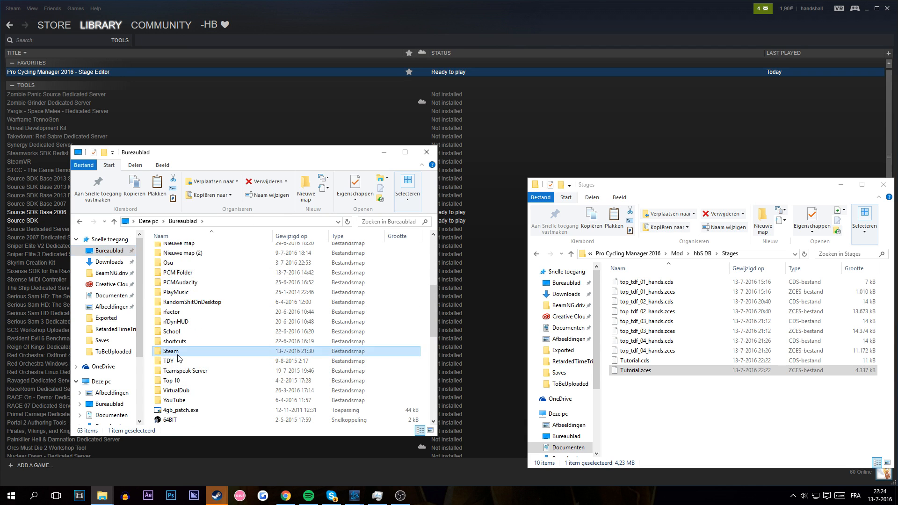
{"action": "double_click", "coordinate": [179, 359]}
{"action": "scroll", "coordinate": [195, 371], "scroll_direction": "down", "scroll_amount": 2}
{"action": "double_click", "coordinate": [177, 387]}
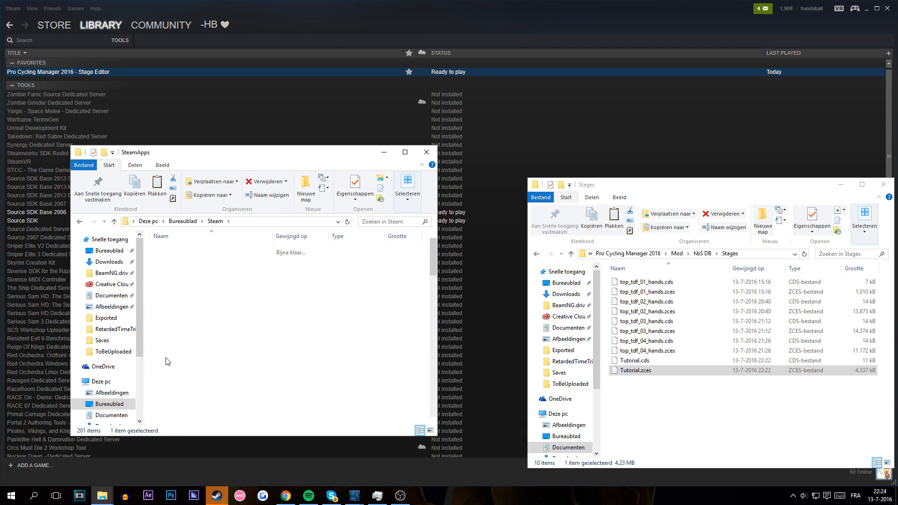
{"action": "double_click", "coordinate": [224, 249]}
{"action": "scroll", "coordinate": [231, 371], "scroll_direction": "down", "scroll_amount": 8}
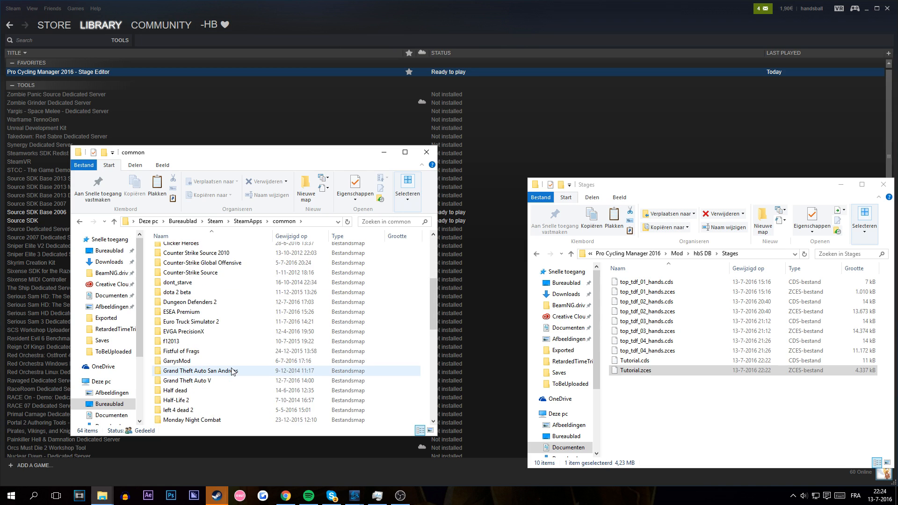
Step: Open the CM_Stages folder inside the Pro Cycling Manager 2016 game folder and look through its stage files
{"action": "scroll", "coordinate": [229, 355], "scroll_direction": "down", "scroll_amount": 4}
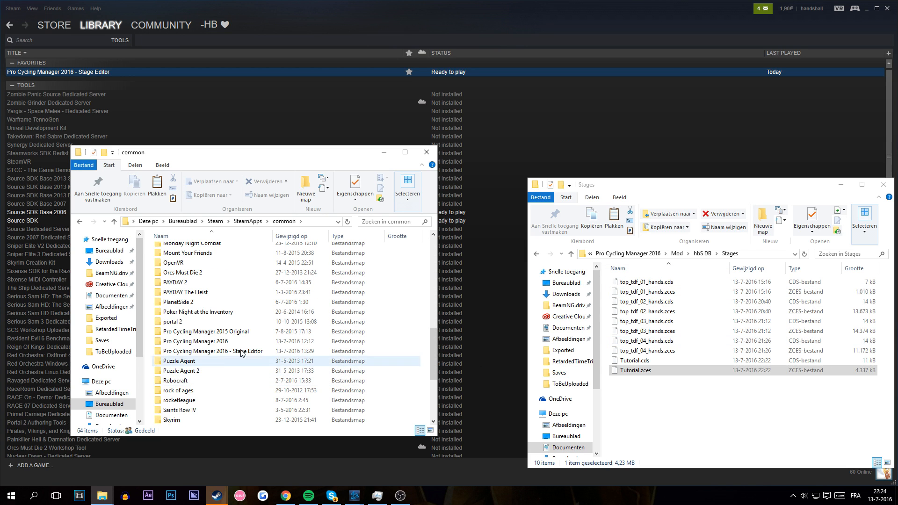
{"action": "left_click", "coordinate": [230, 341]}
{"action": "double_click", "coordinate": [230, 345]}
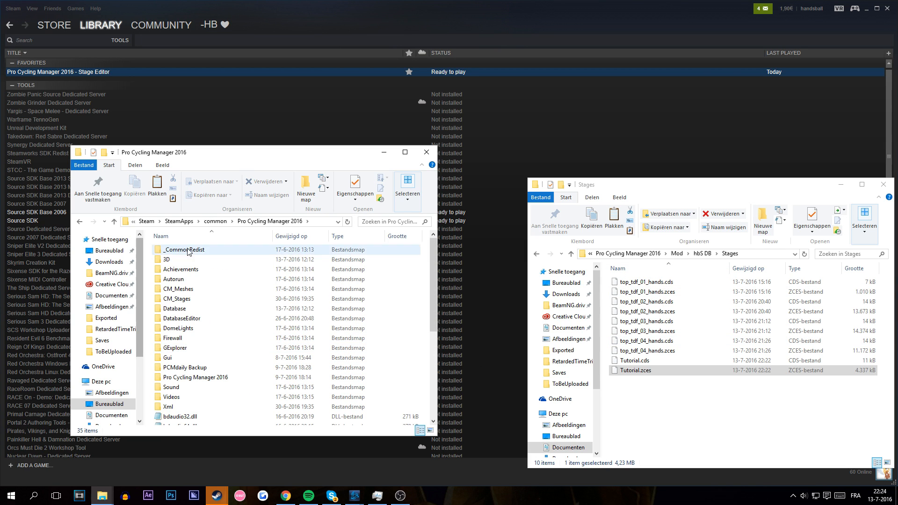
{"action": "left_click", "coordinate": [196, 298]}
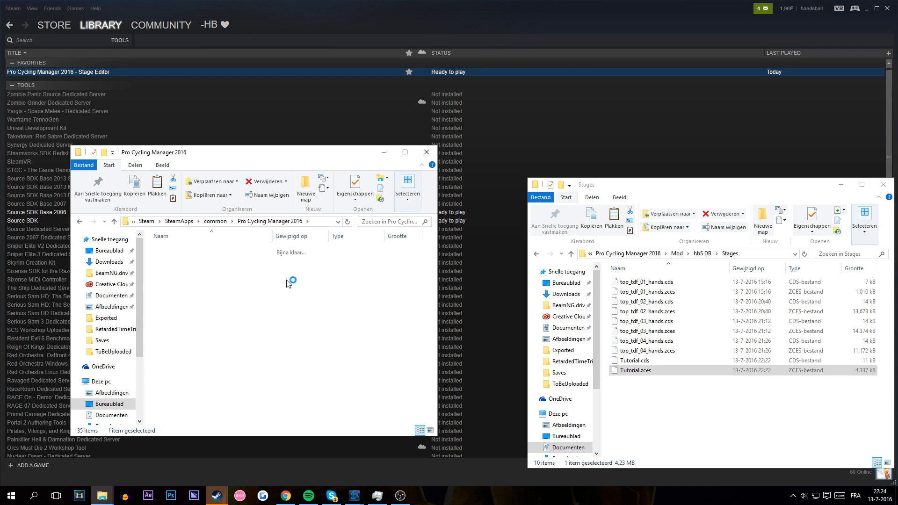
{"action": "left_click_drag", "start_coordinate": [432, 244], "coordinate": [430, 414]}
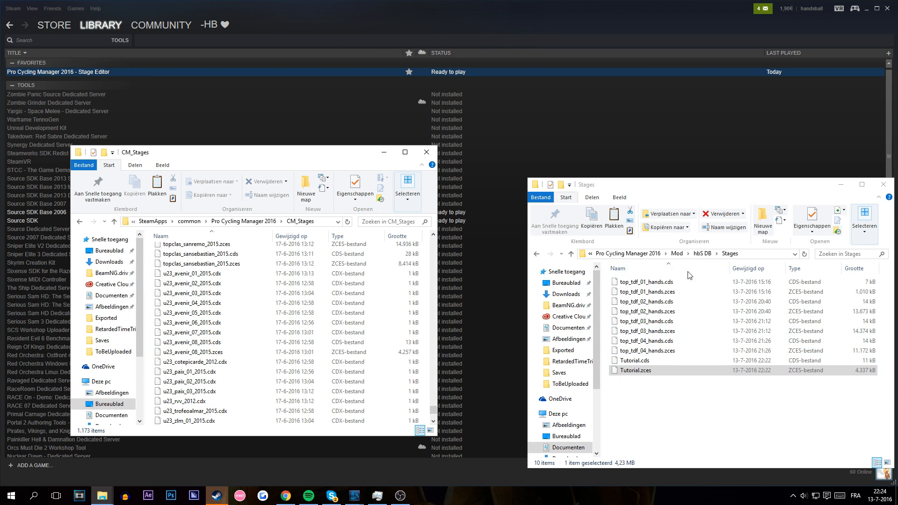
Step: Examine the naming pattern of the game's files in CM_Stages and compare it with the top_tdf hands files in the mod's Stages folder
{"action": "left_click", "coordinate": [639, 284]}
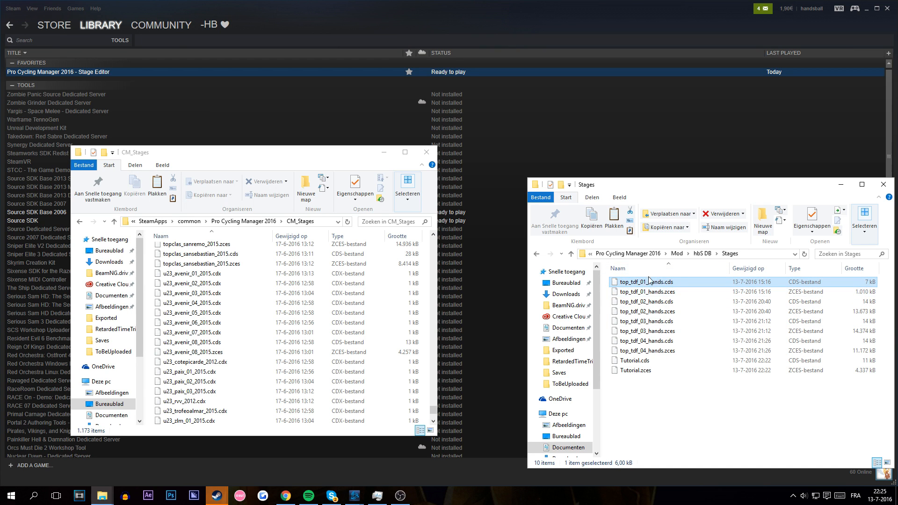
{"action": "left_click", "coordinate": [229, 312]}
{"action": "scroll", "coordinate": [230, 311], "scroll_direction": "up", "scroll_amount": 5}
{"action": "scroll", "coordinate": [226, 304], "scroll_direction": "up", "scroll_amount": 4}
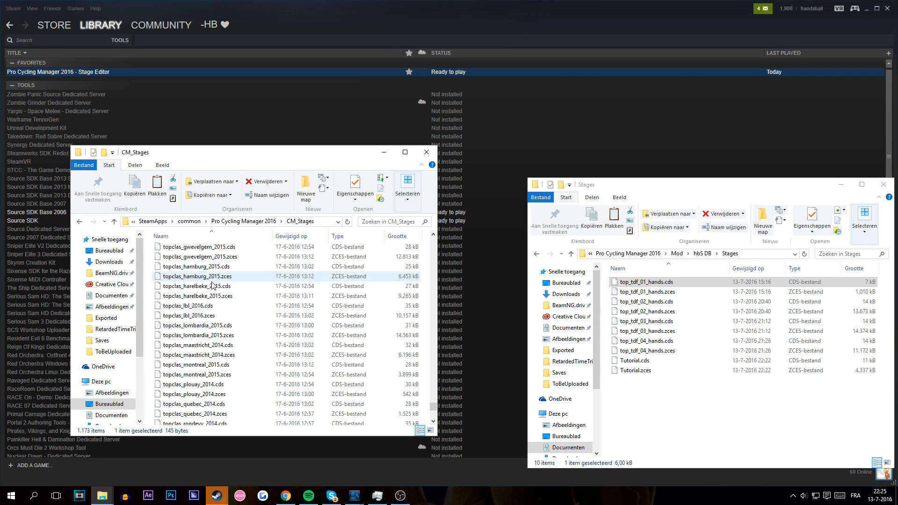
{"action": "scroll", "coordinate": [217, 289], "scroll_direction": "up", "scroll_amount": 14}
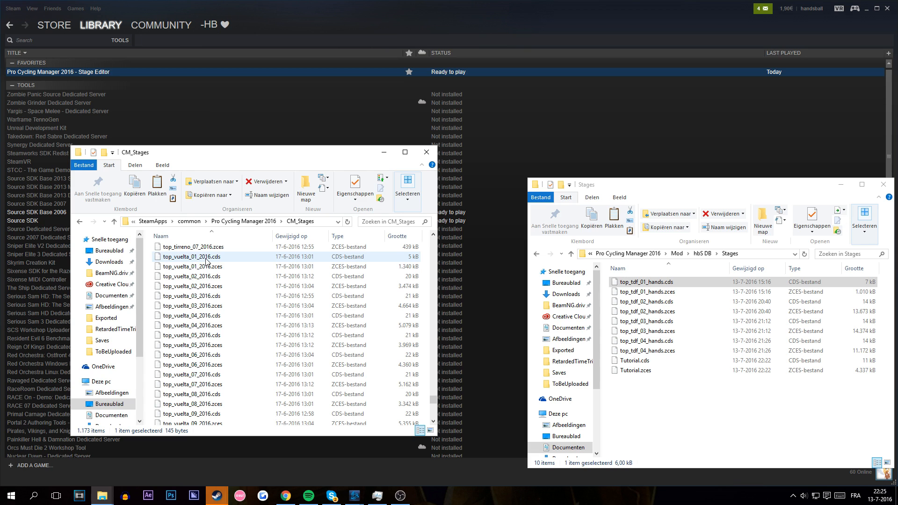
{"action": "scroll", "coordinate": [204, 309], "scroll_direction": "up", "scroll_amount": 5}
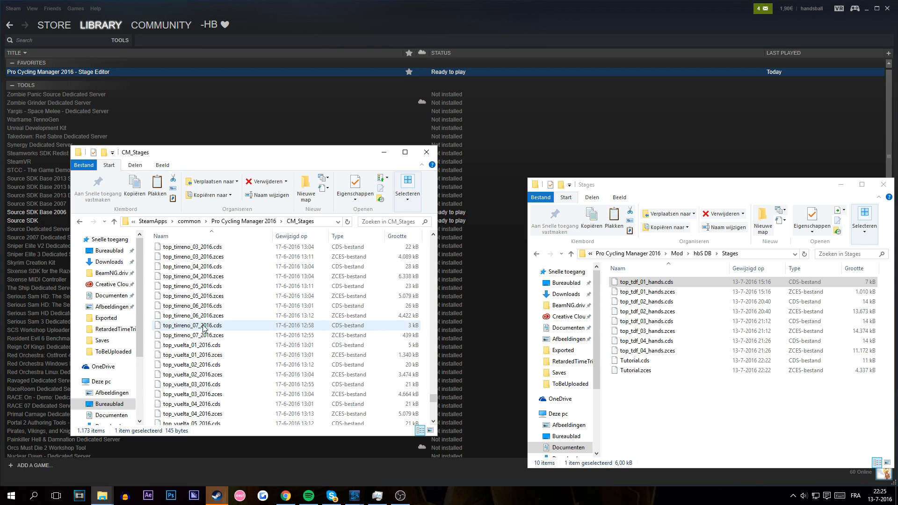
{"action": "scroll", "coordinate": [204, 327], "scroll_direction": "up", "scroll_amount": 13}
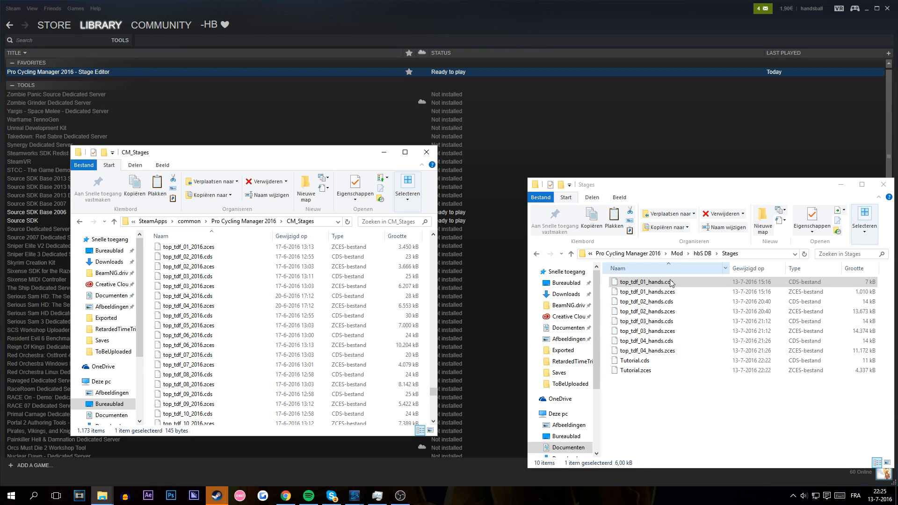
{"action": "left_click_drag", "start_coordinate": [641, 390], "coordinate": [642, 359]}
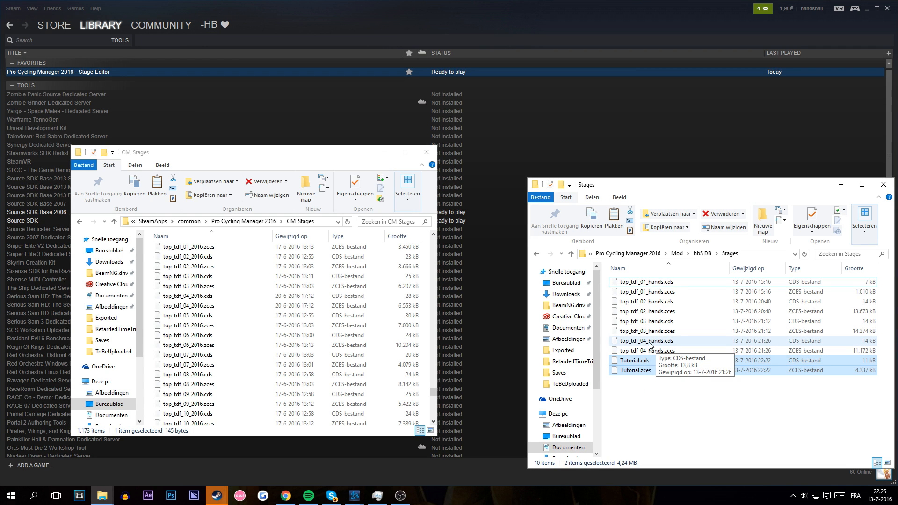
{"action": "left_click", "coordinate": [625, 344]}
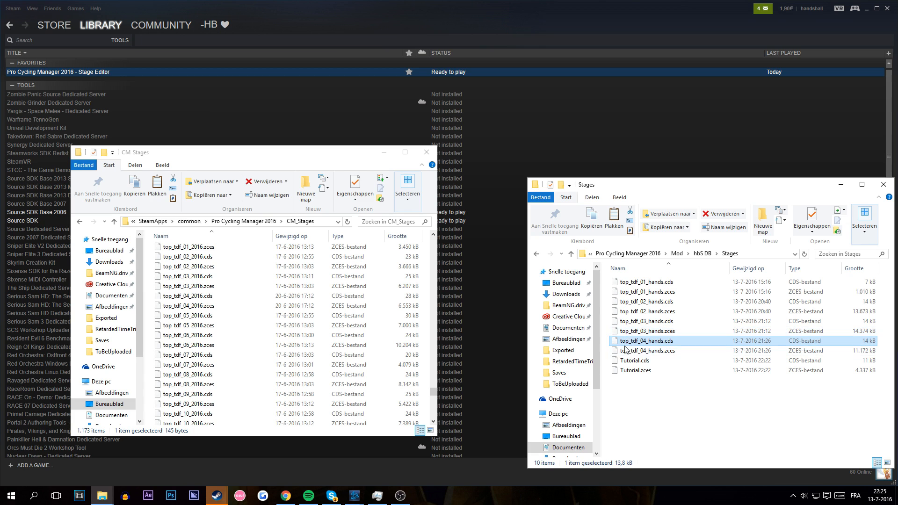
{"action": "scroll", "coordinate": [197, 383], "scroll_direction": "up", "scroll_amount": 5}
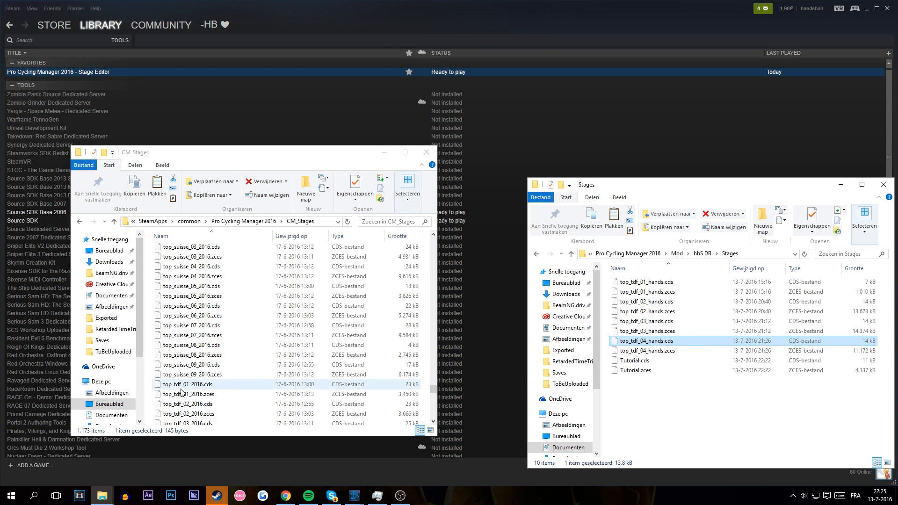
{"action": "scroll", "coordinate": [173, 302], "scroll_direction": "up", "scroll_amount": 15}
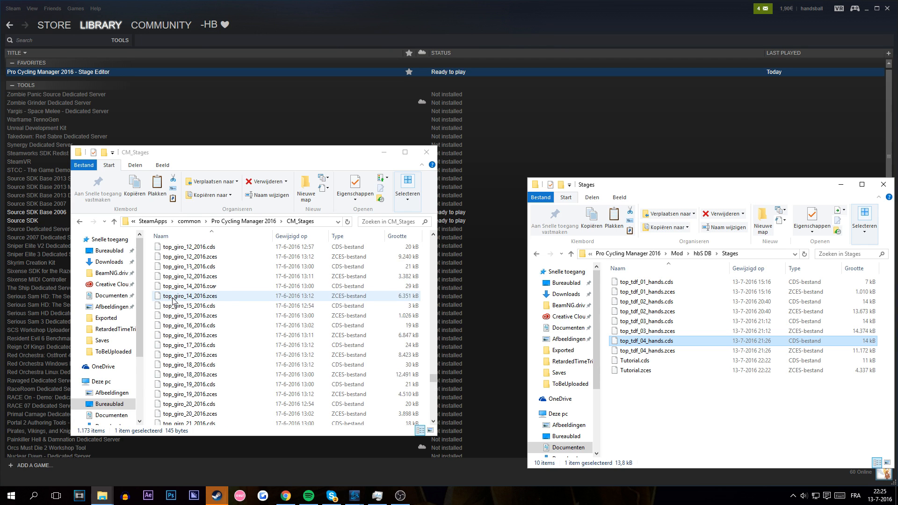
{"action": "left_click_drag", "start_coordinate": [434, 382], "coordinate": [412, 358]}
{"action": "left_click", "coordinate": [637, 387]}
{"action": "left_click", "coordinate": [634, 340]}
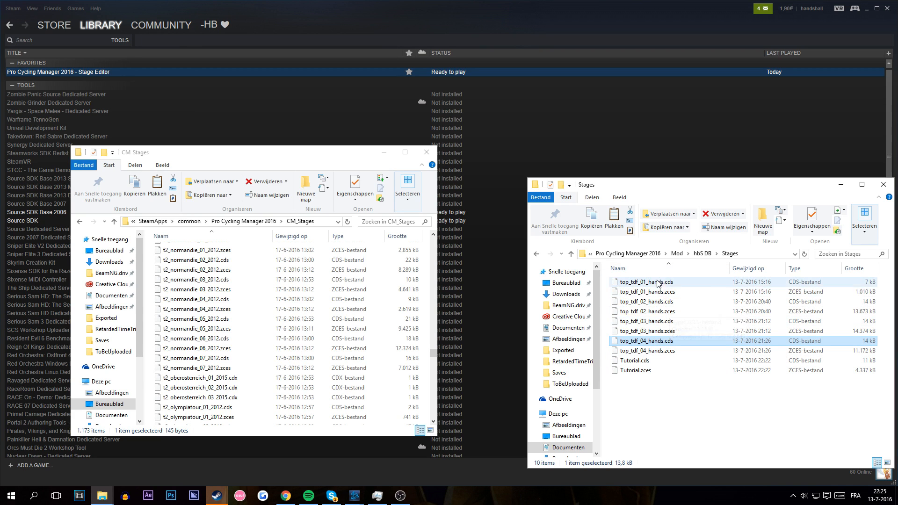
Step: Rename Tutorial.cds and Tutorial.zces in the mod's Stages folder to top_tdf_05_hands, keeping their extensions
{"action": "left_click", "coordinate": [643, 363]}
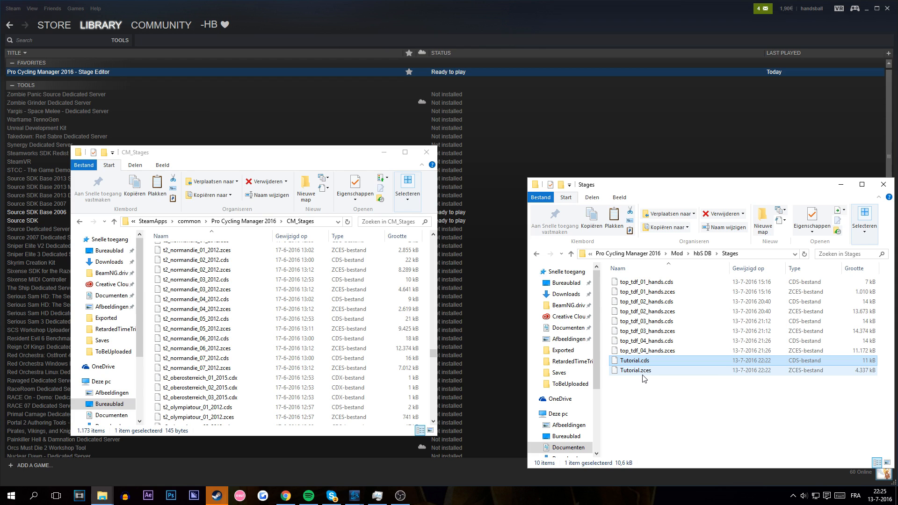
{"action": "left_click", "coordinate": [636, 370], "text": "shift"}
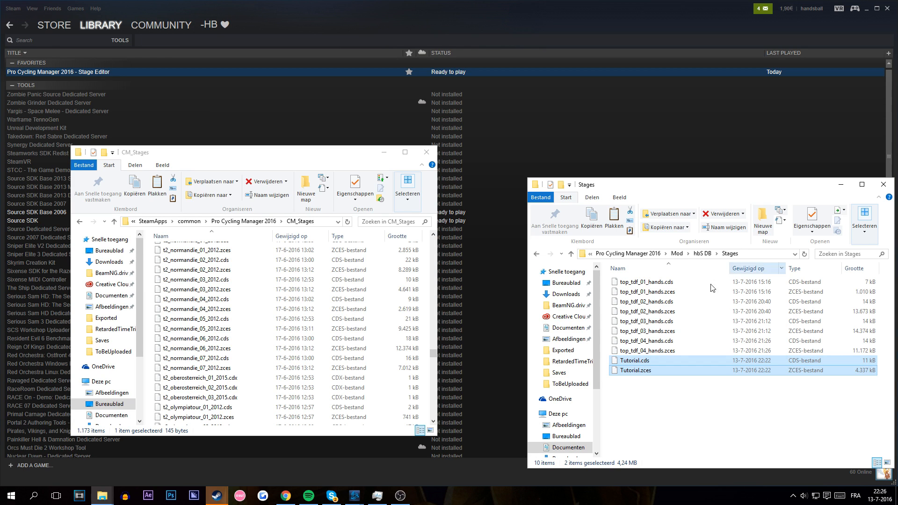
{"action": "right_click", "coordinate": [640, 370]}
{"action": "left_click", "coordinate": [565, 338]}
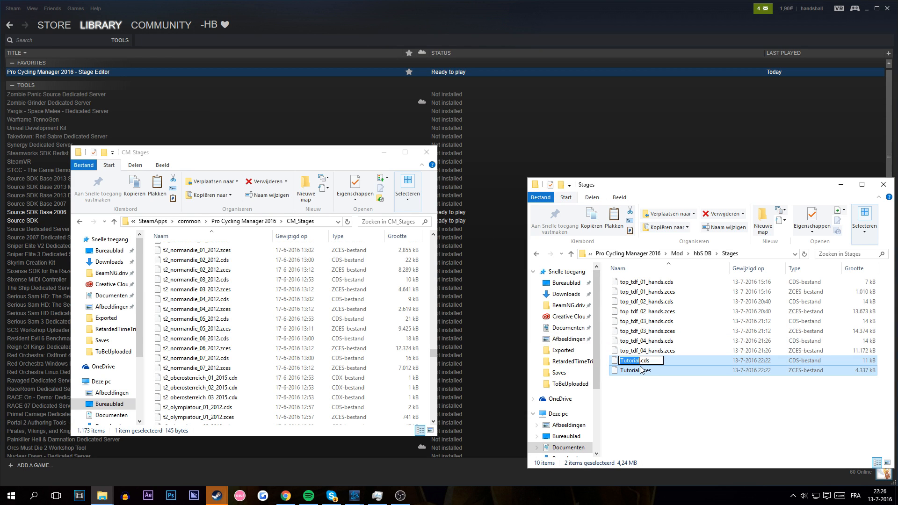
{"action": "type", "text": "top_tdf_05"}
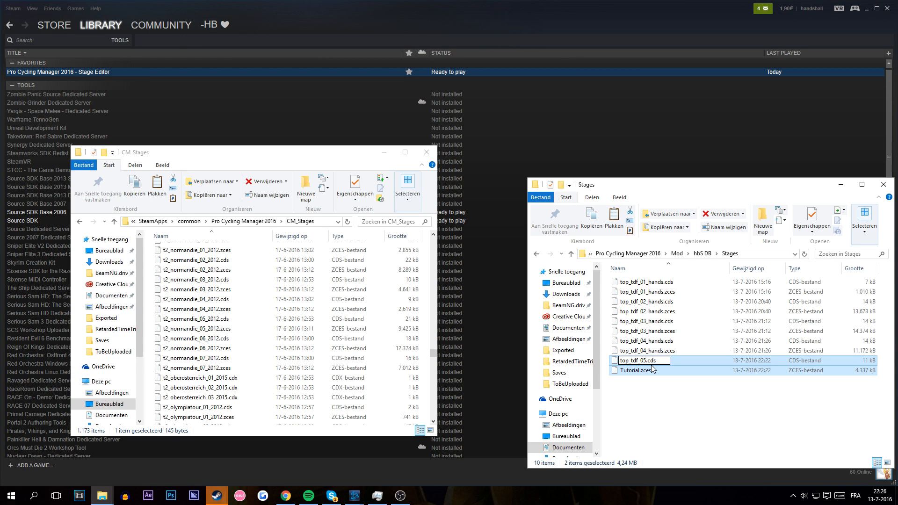
{"action": "type", "text": "_hands"}
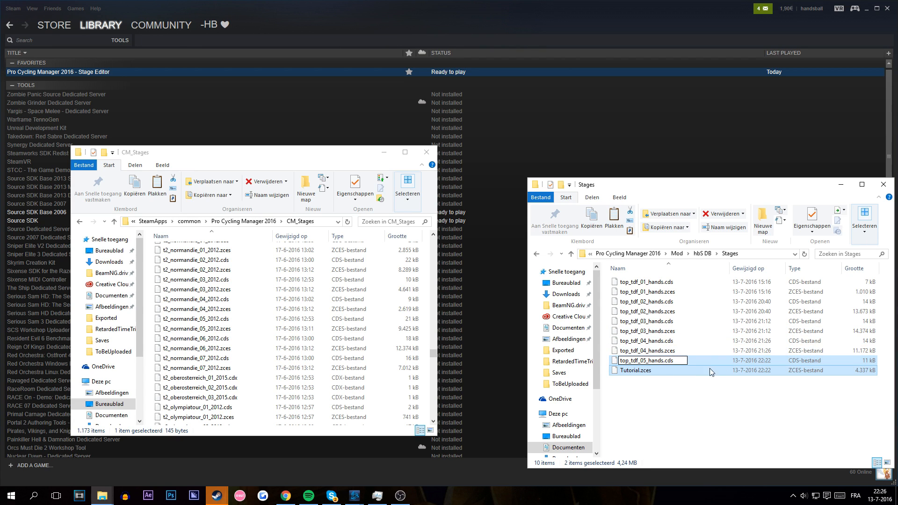
{"action": "key", "text": "Return"}
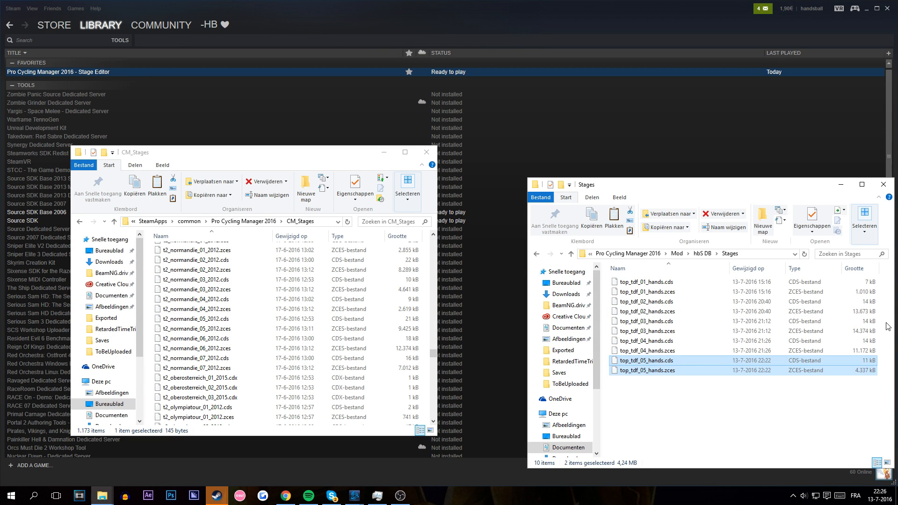
Step: Switch to the games list in the Steam library and launch Pro Cycling Manager 2016
{"action": "left_click", "coordinate": [101, 26]}
{"action": "left_click", "coordinate": [101, 38]}
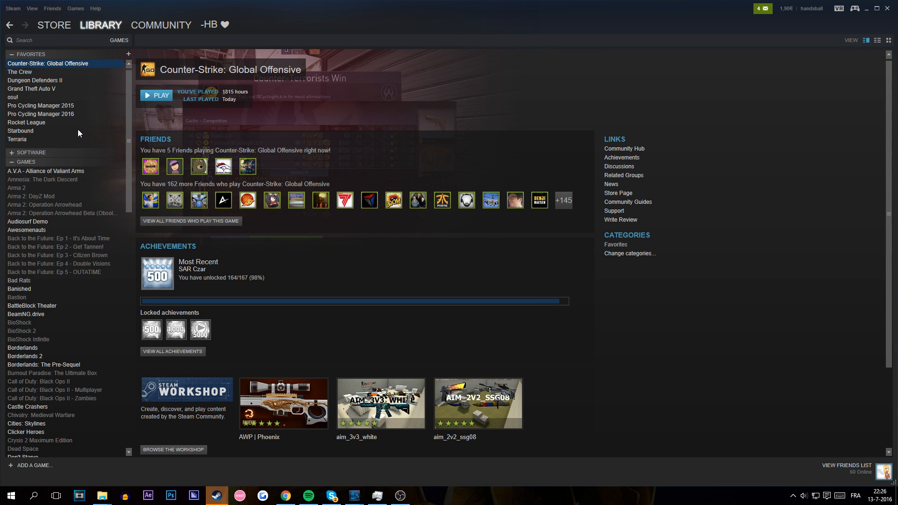
{"action": "left_click", "coordinate": [117, 114]}
{"action": "left_click", "coordinate": [159, 95]}
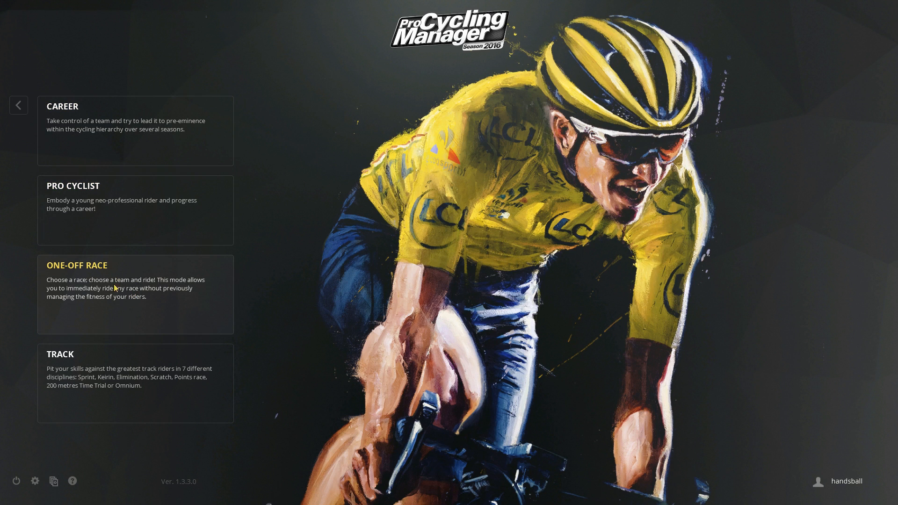
Step: Start a One-Off Race with a custom data pack and show the hands variant of the Tour de France
{"action": "left_click", "coordinate": [101, 296]}
{"action": "scroll", "coordinate": [349, 295], "scroll_direction": "down", "scroll_amount": 1}
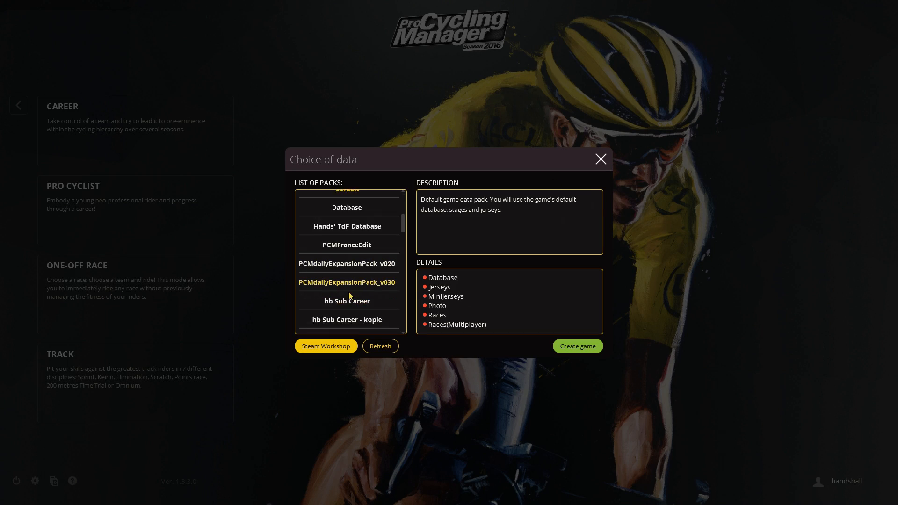
{"action": "scroll", "coordinate": [349, 295], "scroll_direction": "down", "scroll_amount": 3}
{"action": "left_click", "coordinate": [352, 301]}
{"action": "scroll", "coordinate": [352, 301], "scroll_direction": "down", "scroll_amount": 1}
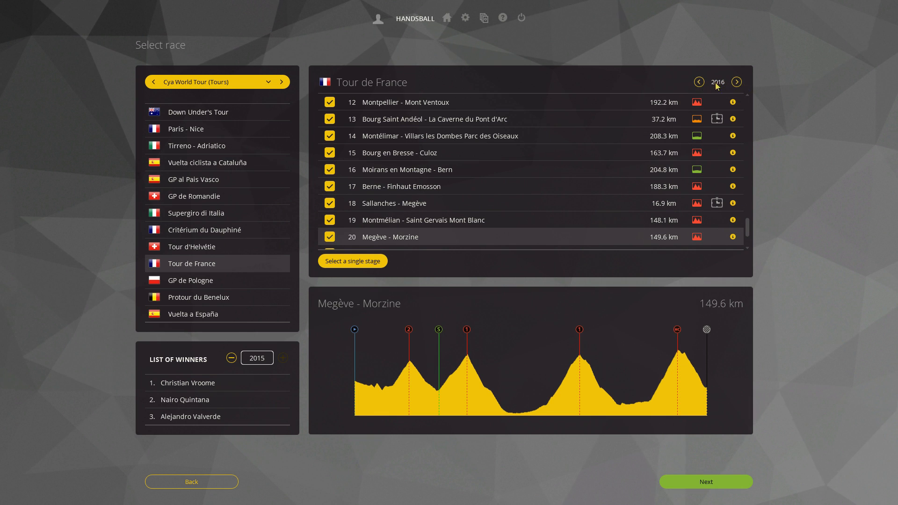
{"action": "left_click", "coordinate": [736, 82]}
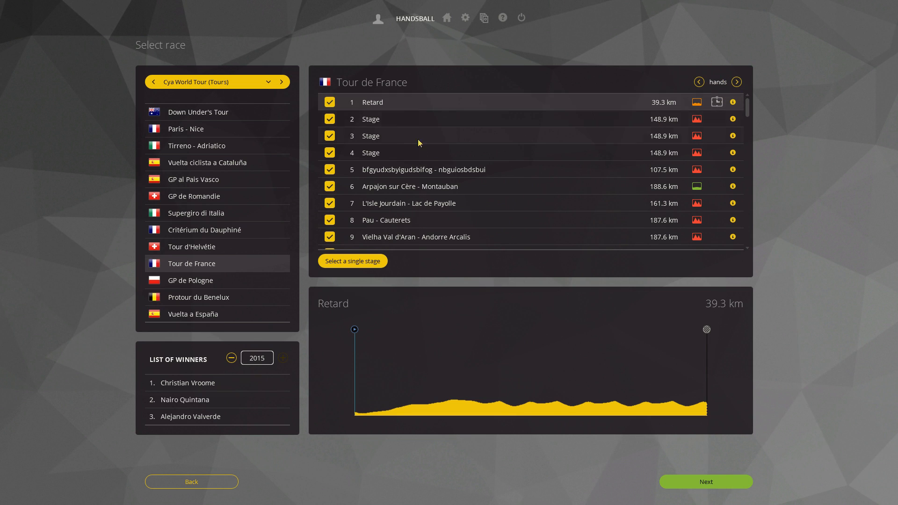
Step: Check the profile of custom stage 5, compare it with stages 6 and 8, and reselect stage 5
{"action": "left_click", "coordinate": [471, 171]}
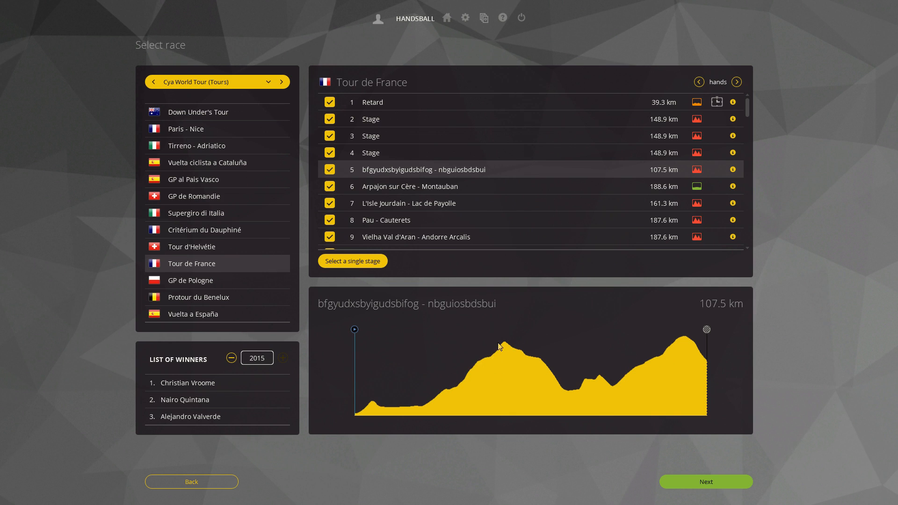
{"action": "left_click", "coordinate": [415, 187]}
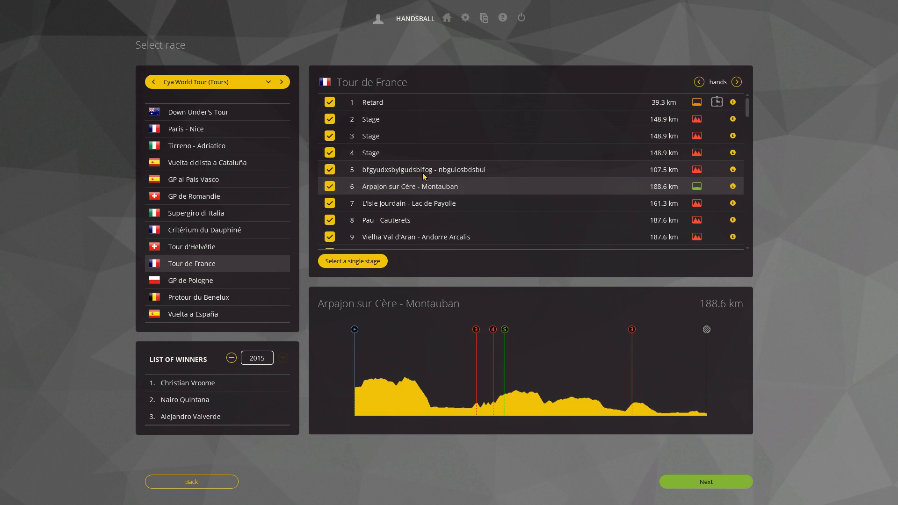
{"action": "left_click", "coordinate": [423, 219]}
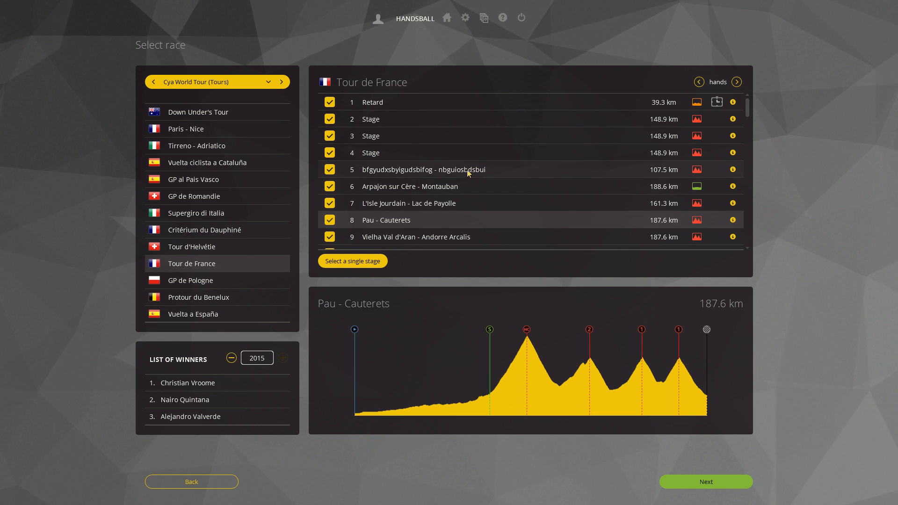
{"action": "left_click", "coordinate": [444, 169]}
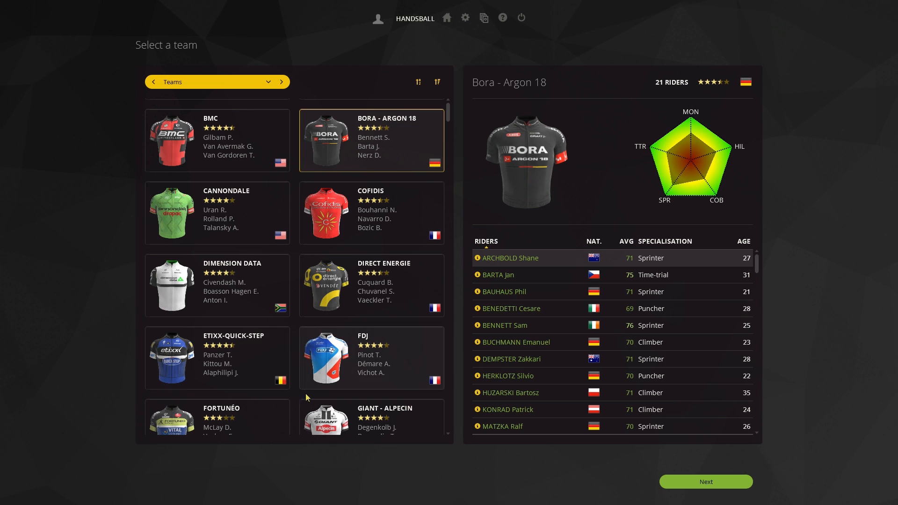
Step: Leave the race setup, switch to File Explorer and select top_tdf_05_hands.cds and top_tdf_05_hands.zces in the Stages folder
{"action": "left_click", "coordinate": [446, 18]}
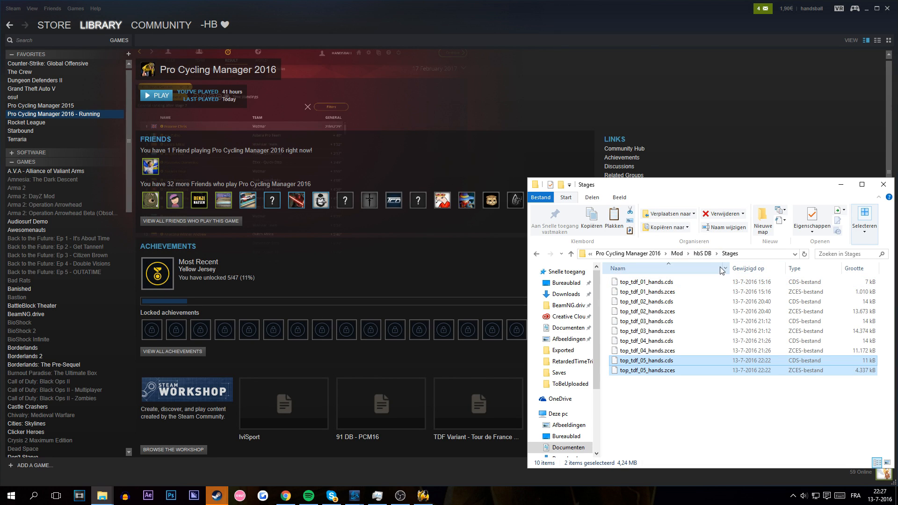
{"action": "left_click", "coordinate": [655, 406]}
{"action": "left_click_drag", "start_coordinate": [660, 388], "coordinate": [665, 361]}
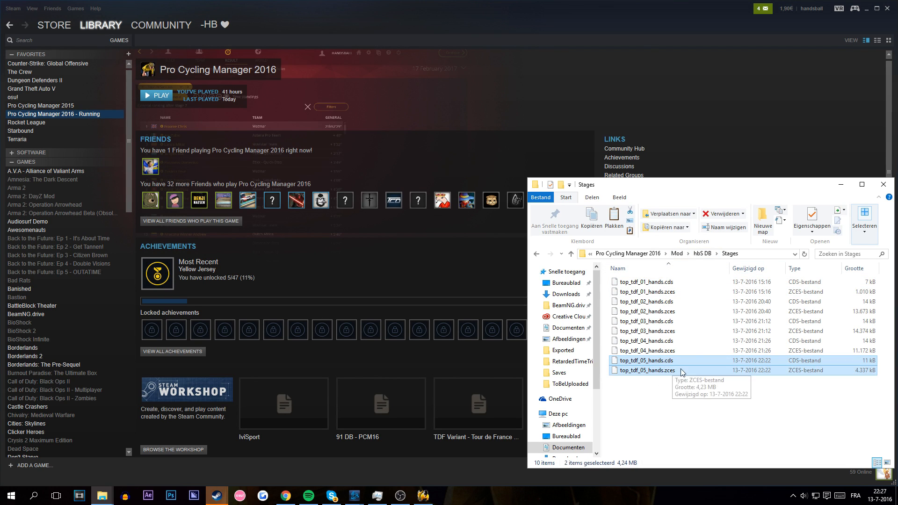
Step: Paste the copied top_tdf_05_hands.cds and top_tdf_05_hands.zces files into the Online folder of the hbS DB mod
{"action": "left_click", "coordinate": [701, 253]}
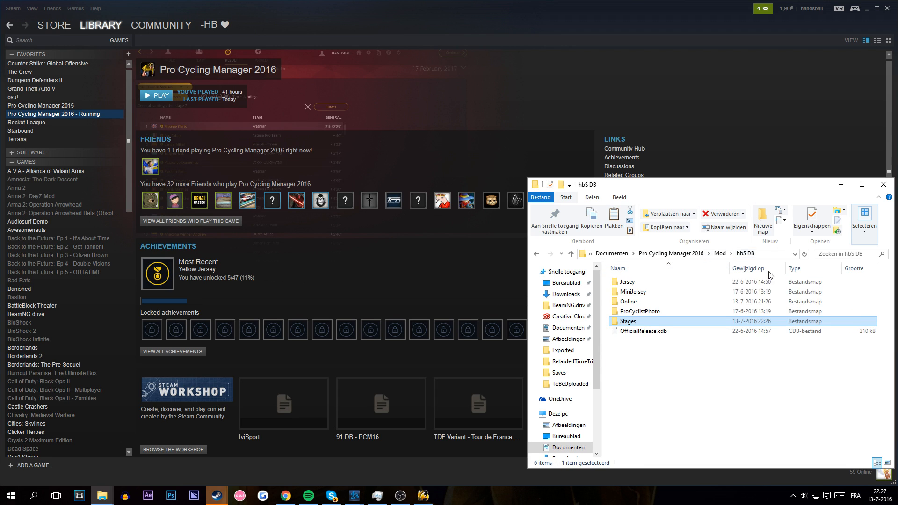
{"action": "left_click", "coordinate": [635, 302]}
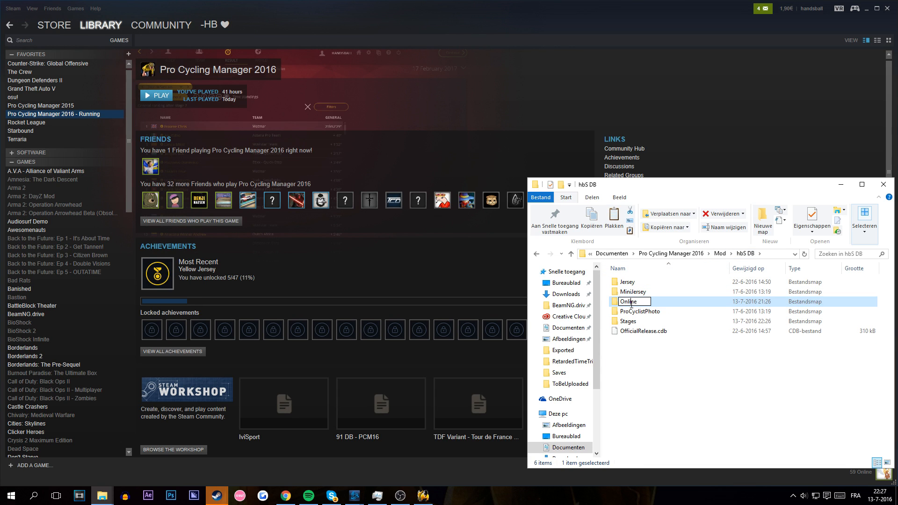
{"action": "double_click", "coordinate": [635, 302]}
{"action": "key", "text": "ctrl+v"}
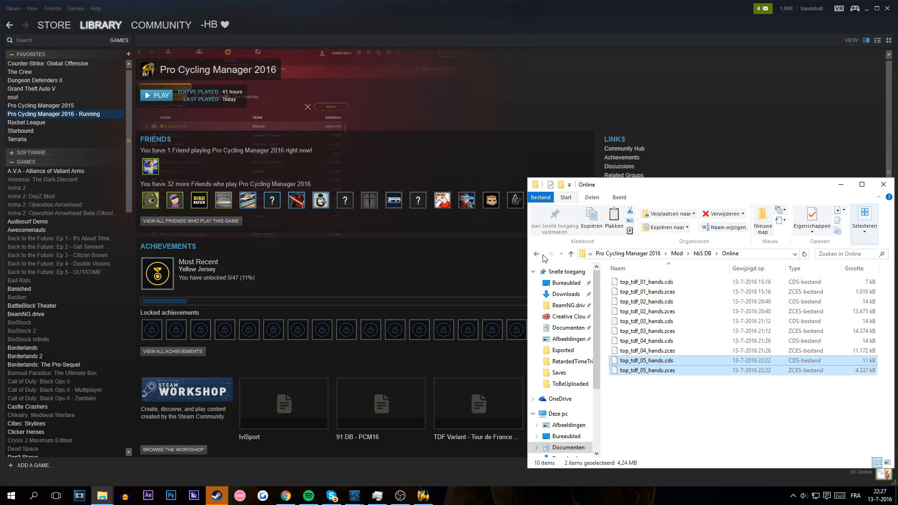
Step: Switch back to Pro Cycling Manager 2016 and create a One-Off Race game with the hbS DB data pack
{"action": "left_click", "coordinate": [420, 498]}
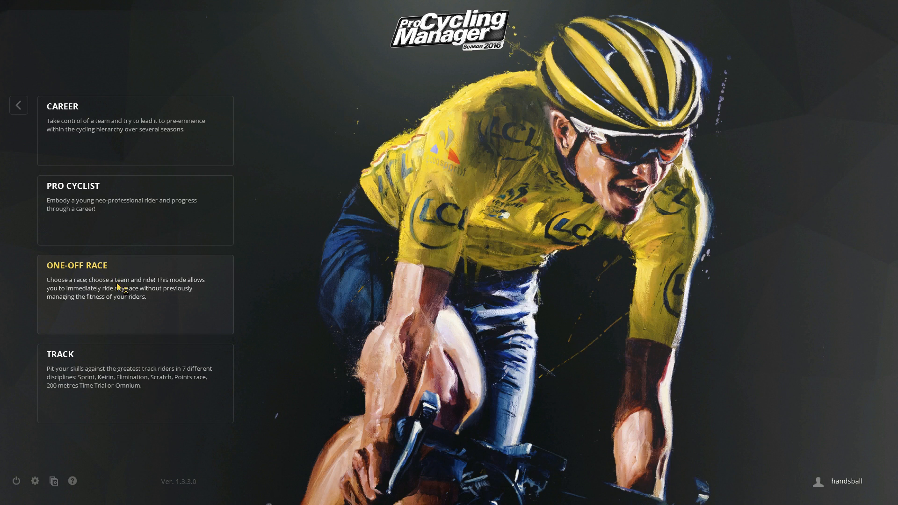
{"action": "left_click", "coordinate": [124, 285]}
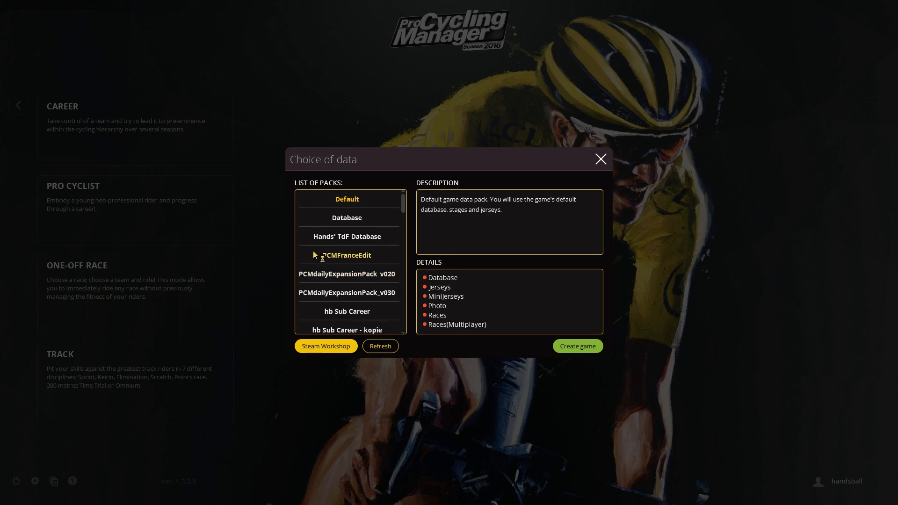
{"action": "scroll", "coordinate": [313, 254], "scroll_direction": "down", "scroll_amount": 3}
{"action": "left_click", "coordinate": [354, 294]}
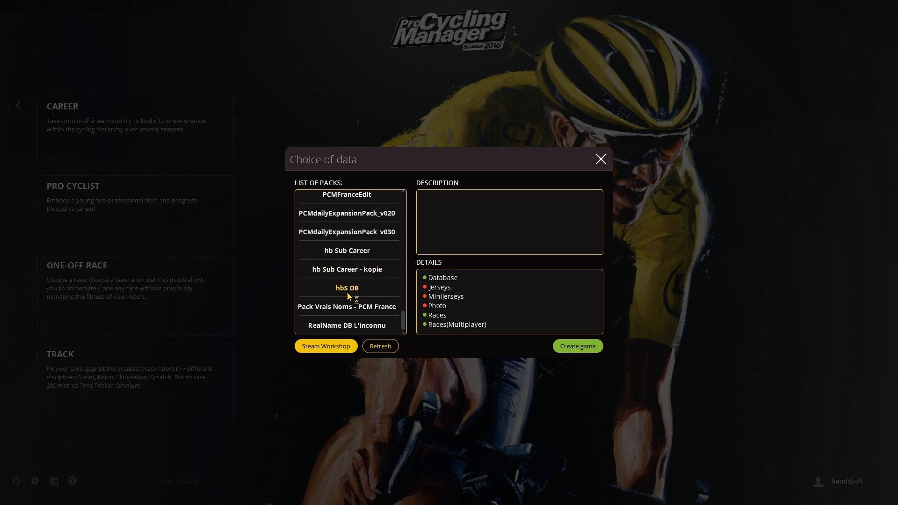
{"action": "left_click", "coordinate": [578, 346]}
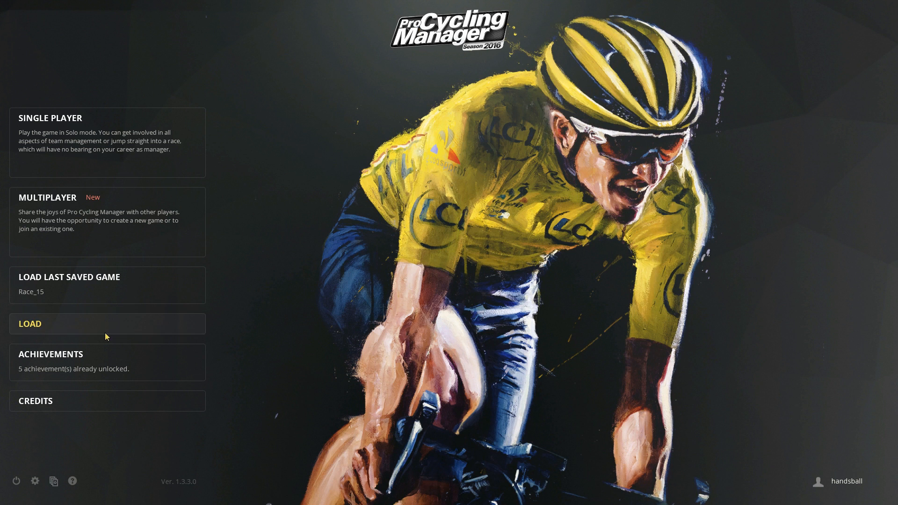
Step: Start setting up a new multiplayer game and show the hands variant in the Tour de France stage selection
{"action": "left_click", "coordinate": [85, 234]}
{"action": "left_click", "coordinate": [558, 107]}
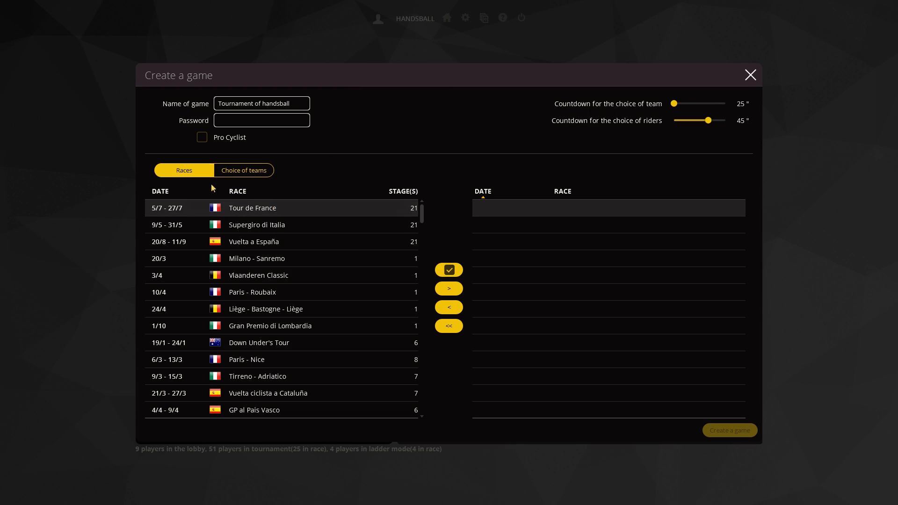
{"action": "left_click", "coordinate": [444, 270]}
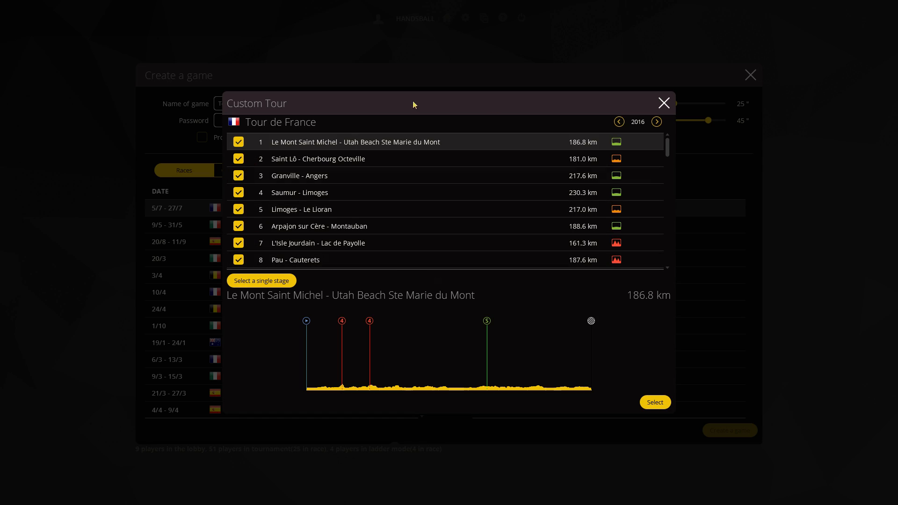
{"action": "left_click", "coordinate": [657, 122]}
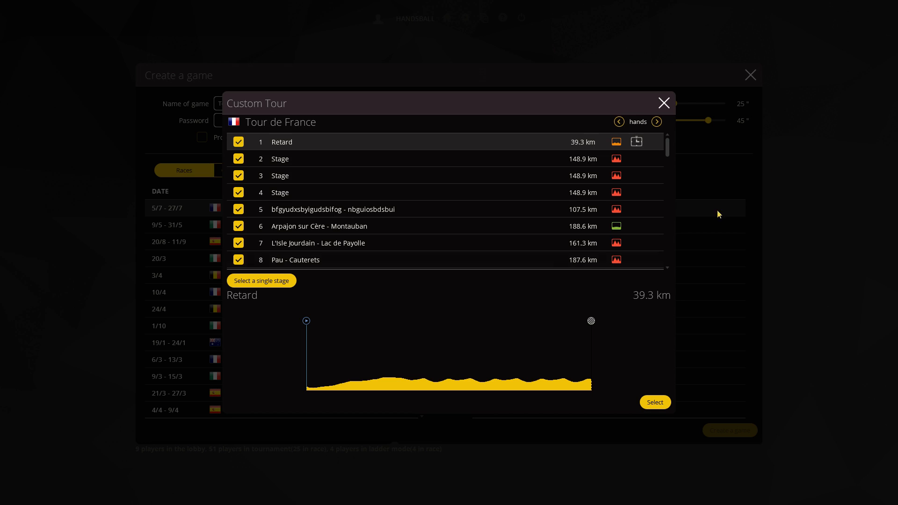
Step: Exclude stages 1 to 4 and 6 to 8 from the custom tour one by one, keeping stage 5
{"action": "left_click", "coordinate": [238, 142]}
{"action": "left_click", "coordinate": [238, 158]}
{"action": "left_click", "coordinate": [239, 175]}
{"action": "left_click", "coordinate": [238, 192]}
{"action": "left_click", "coordinate": [238, 209]}
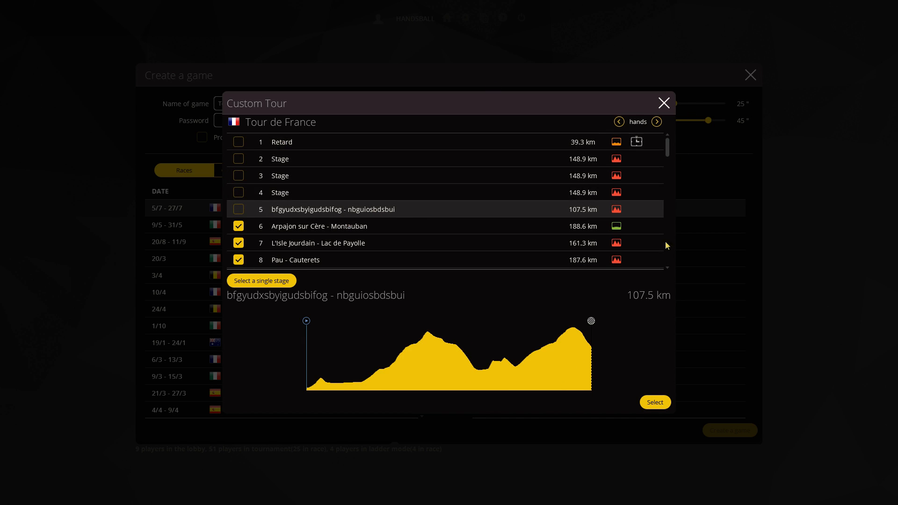
{"action": "left_click", "coordinate": [238, 209]}
{"action": "left_click", "coordinate": [238, 226]}
{"action": "left_click", "coordinate": [239, 243]}
{"action": "left_click", "coordinate": [238, 259]}
Step: Restrict the Tour de France to stage 5 as a single stage, add it to the races and create the multiplayer game
{"action": "left_click", "coordinate": [238, 209]}
{"action": "left_click", "coordinate": [268, 279]}
{"action": "scroll", "coordinate": [274, 212], "scroll_direction": "down", "scroll_amount": 5}
{"action": "scroll", "coordinate": [276, 212], "scroll_direction": "up", "scroll_amount": 4}
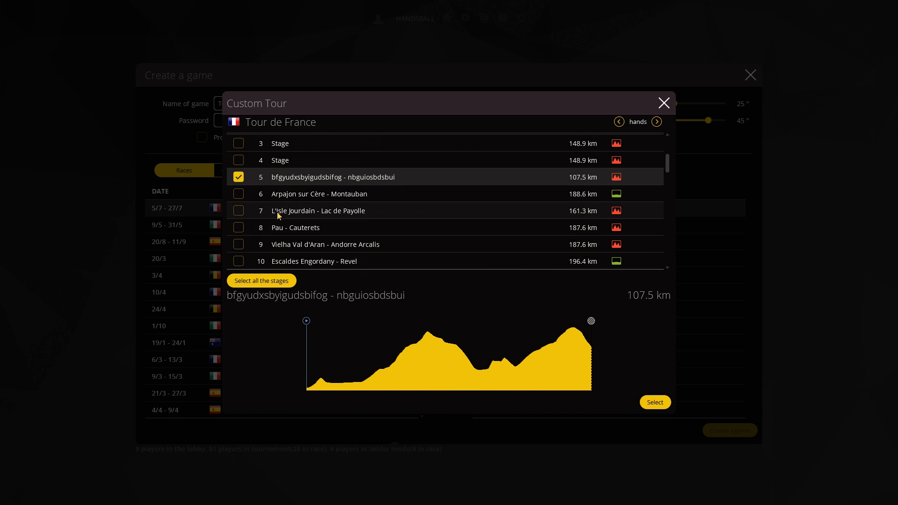
{"action": "left_click", "coordinate": [657, 400]}
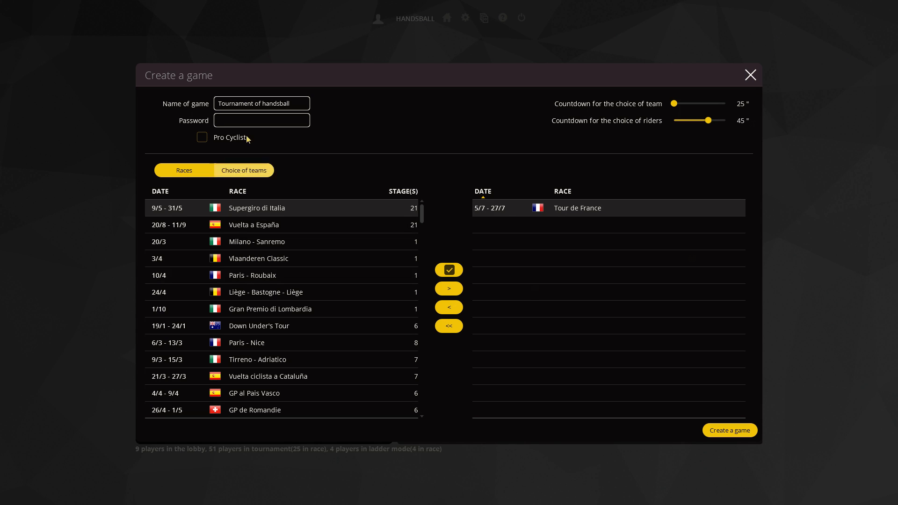
{"action": "left_click", "coordinate": [728, 429]}
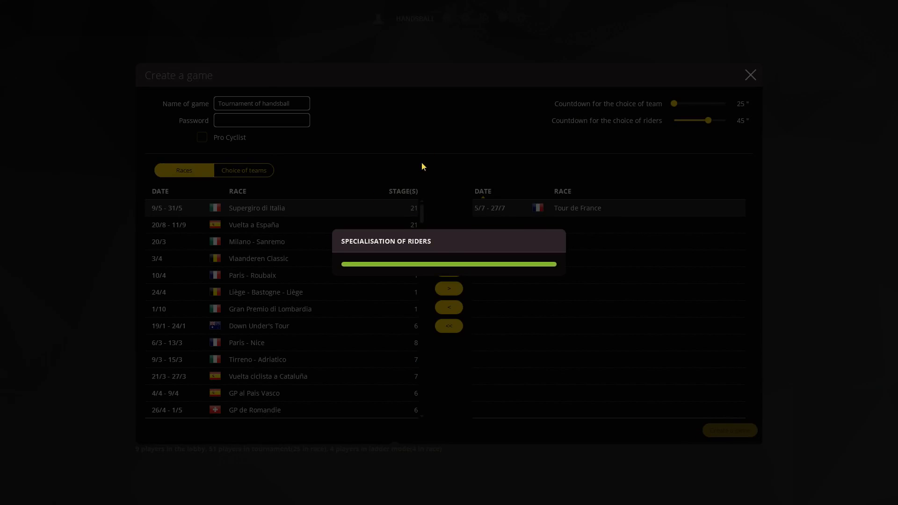